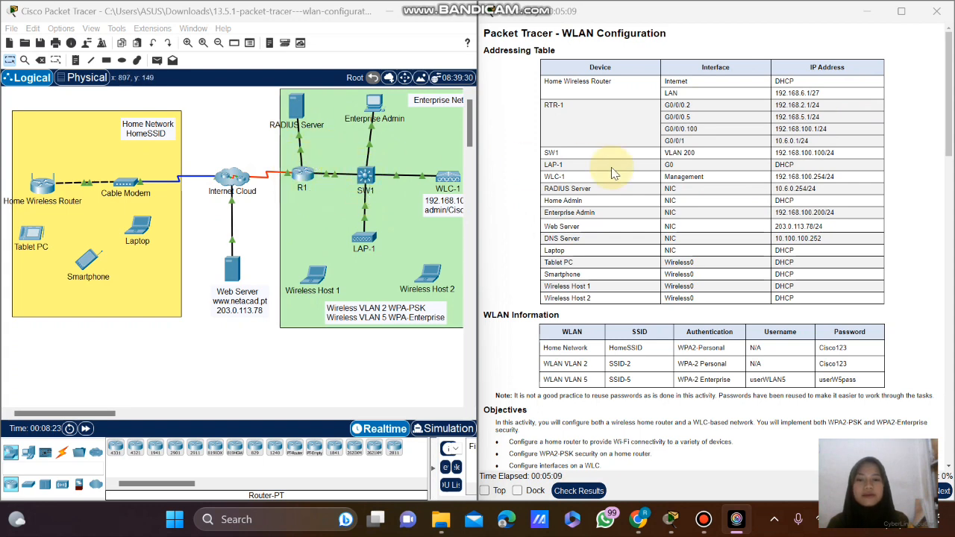
Read through the lab instructions, highlighting the first objective.
scroll(612, 173, "down", 3)
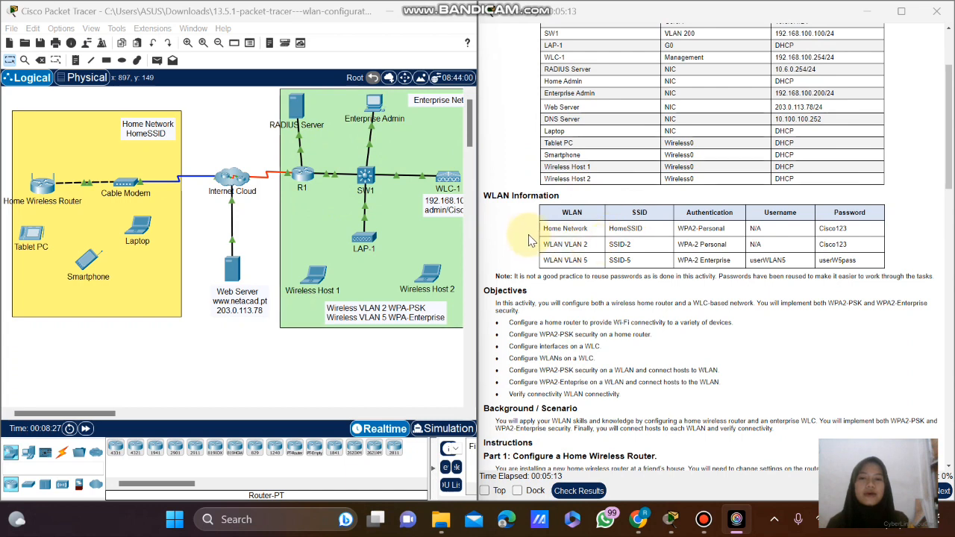
scroll(582, 222, "down", 1)
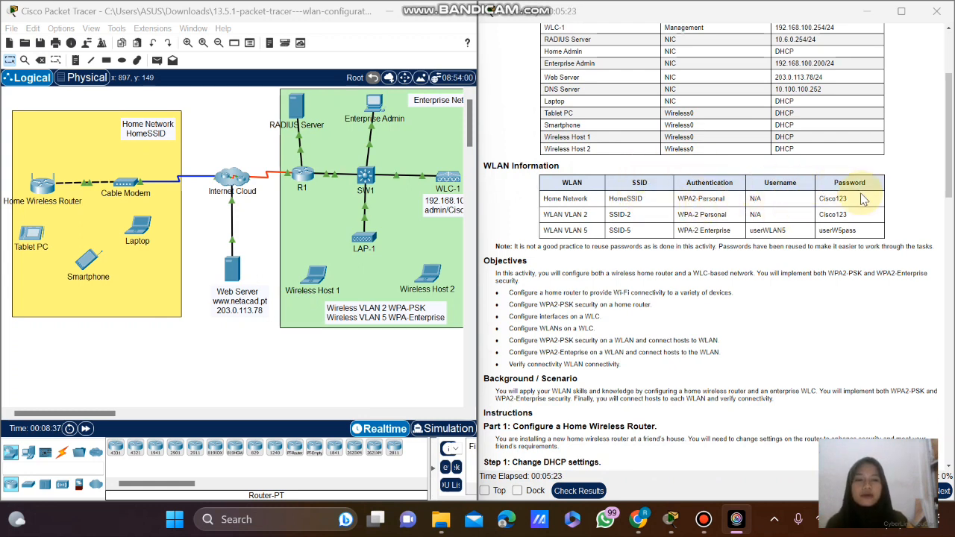
scroll(862, 198, "down", 5)
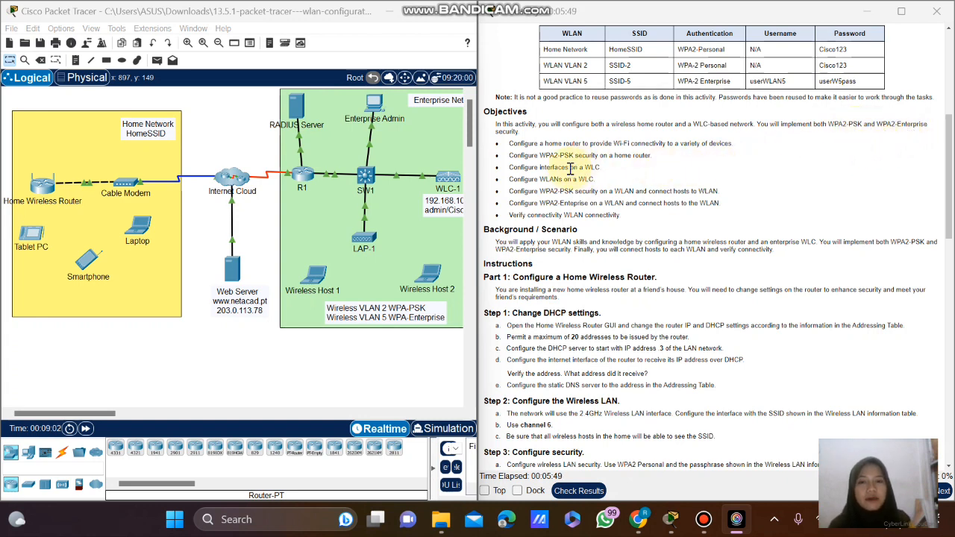
scroll(571, 167, "up", 1)
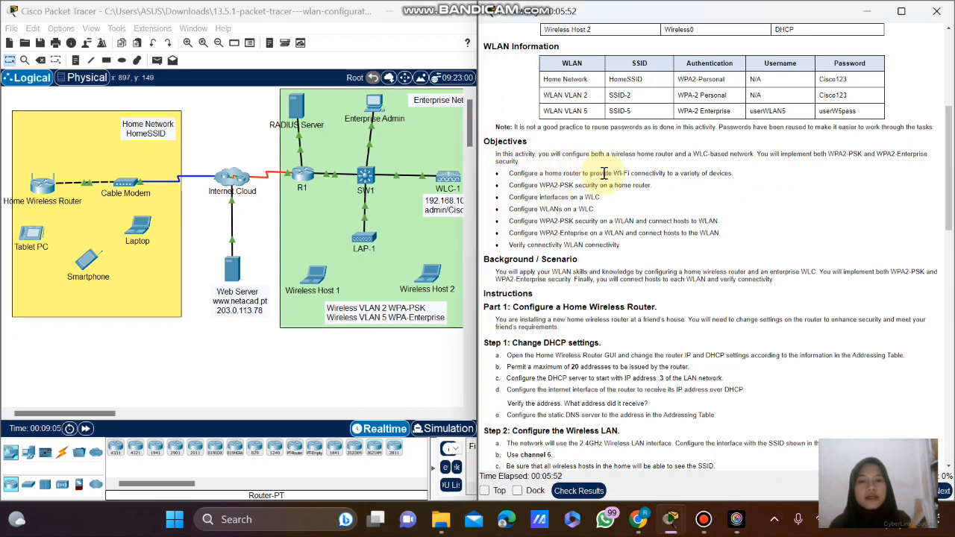
left_click_drag(602, 173, 513, 173)
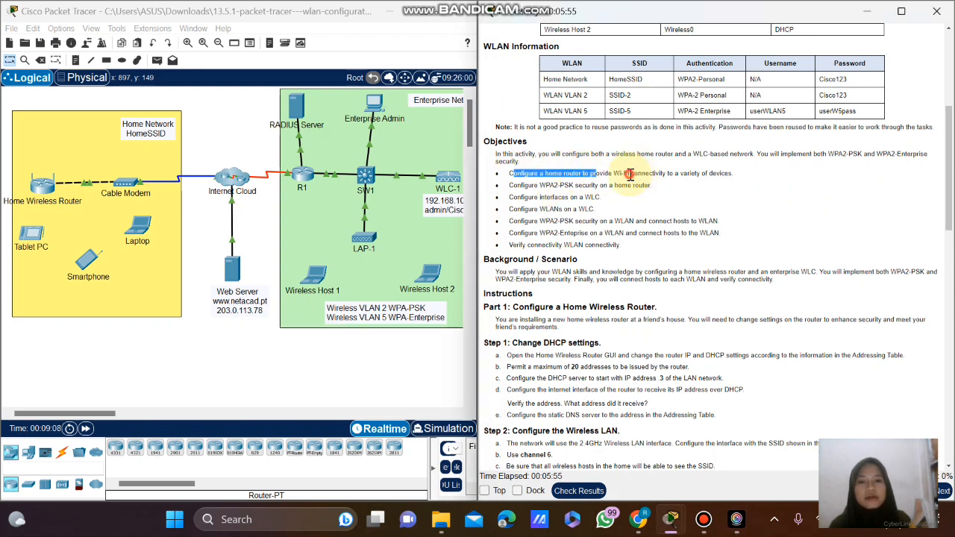
left_click(631, 173)
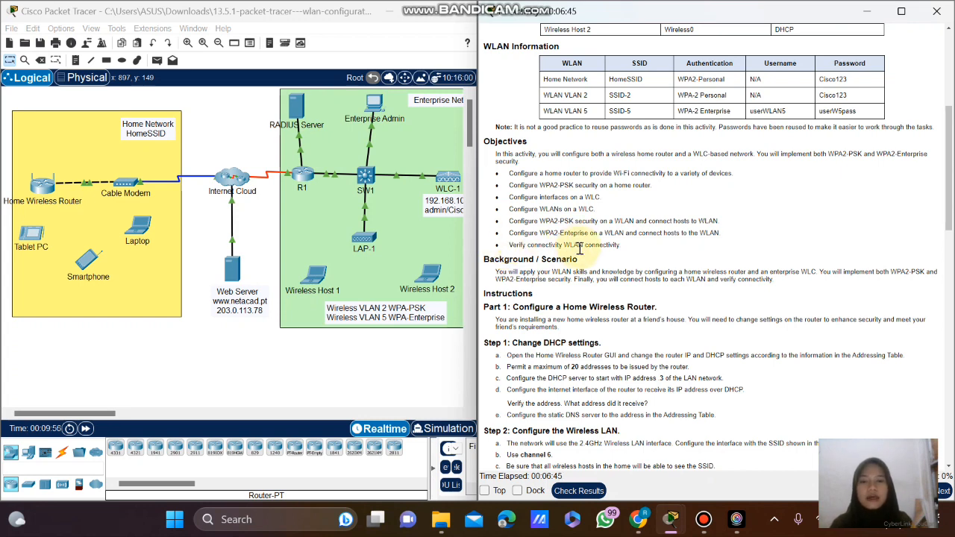
scroll(590, 256, "down", 1)
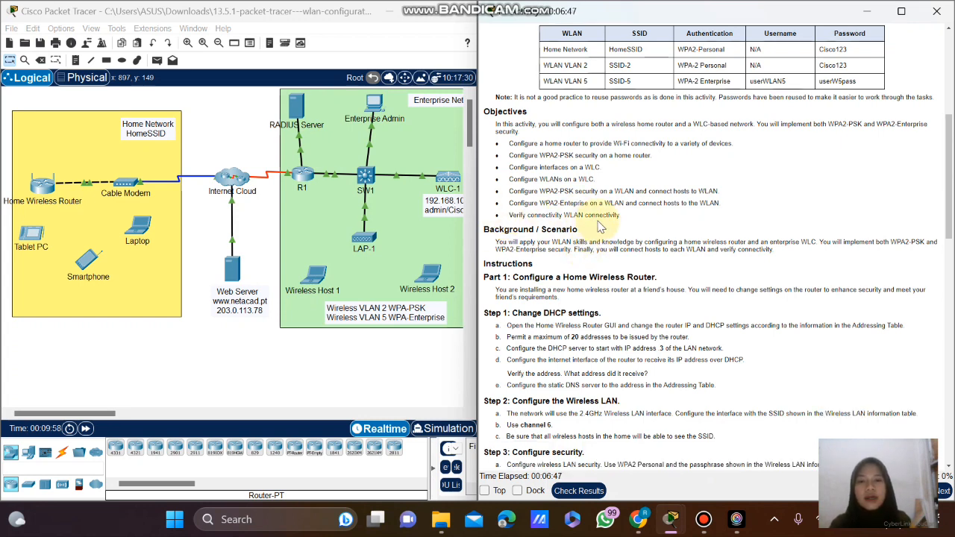
scroll(599, 232, "down", 2)
scroll(599, 231, "down", 1)
scroll(600, 228, "down", 2)
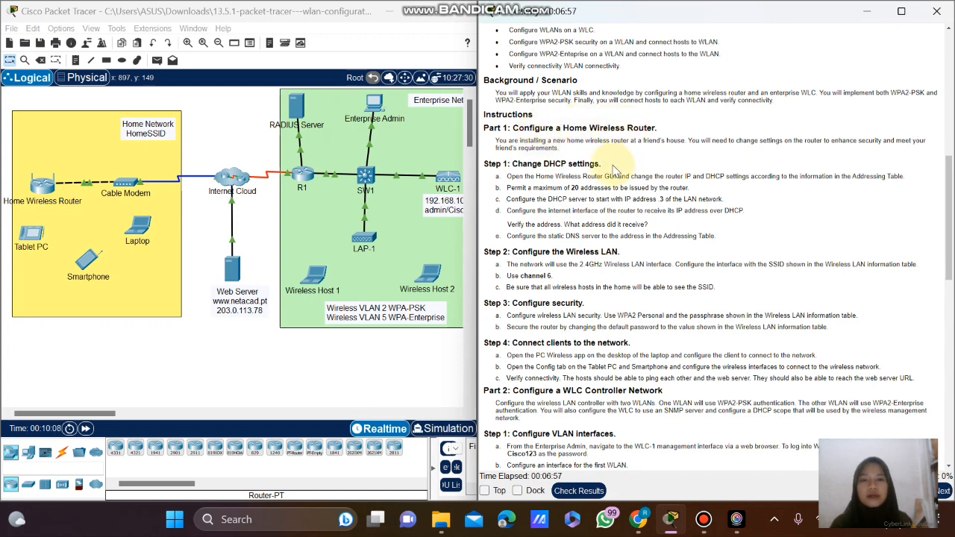
scroll(526, 179, "down", 1)
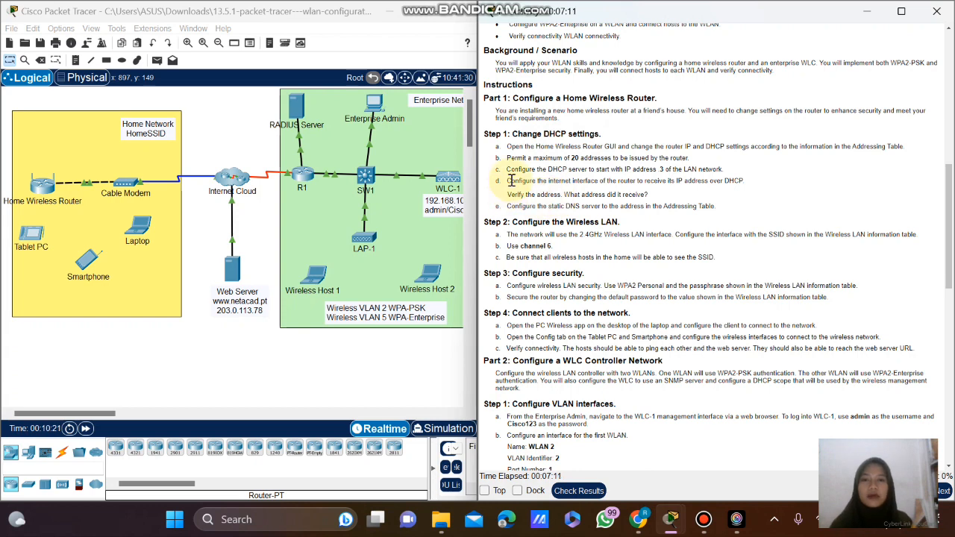
Show the Home Wireless Router's GUI Basic Setup page, with static Internet IP 10.0.0.2.
left_click(41, 186)
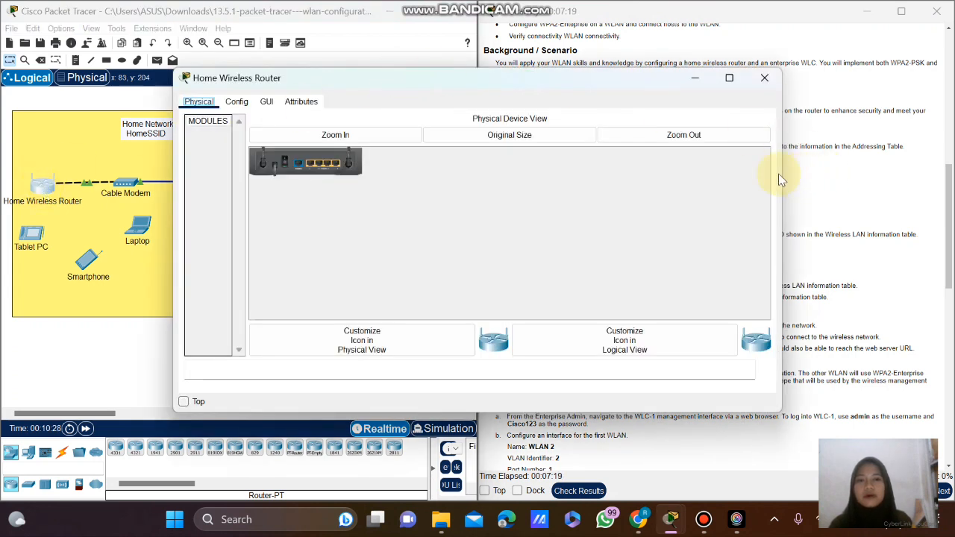
left_click(729, 77)
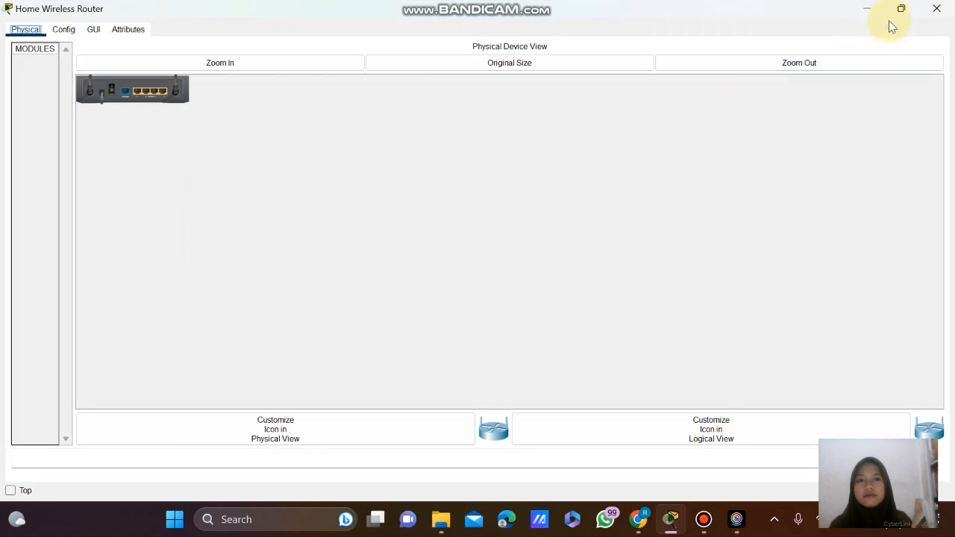
left_click(901, 9)
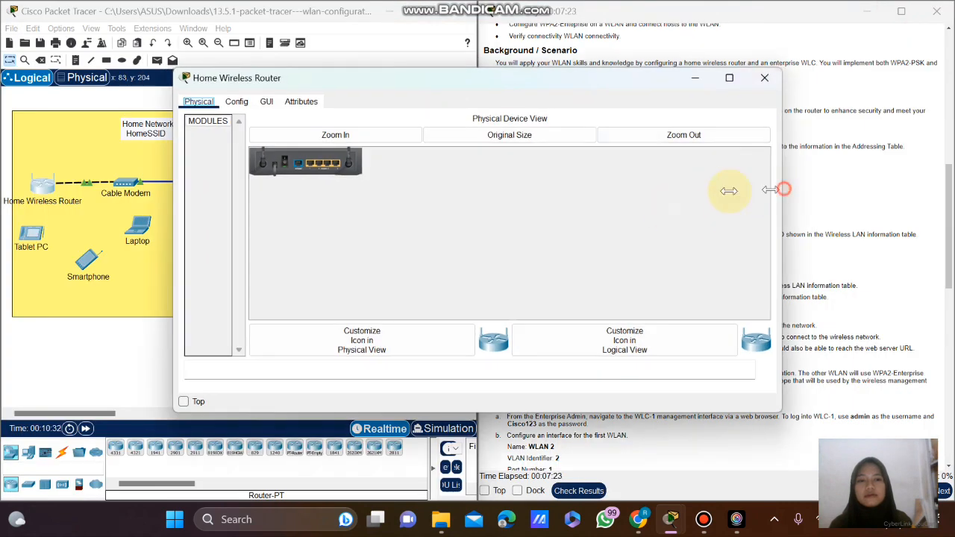
left_click_drag(729, 191, 515, 189)
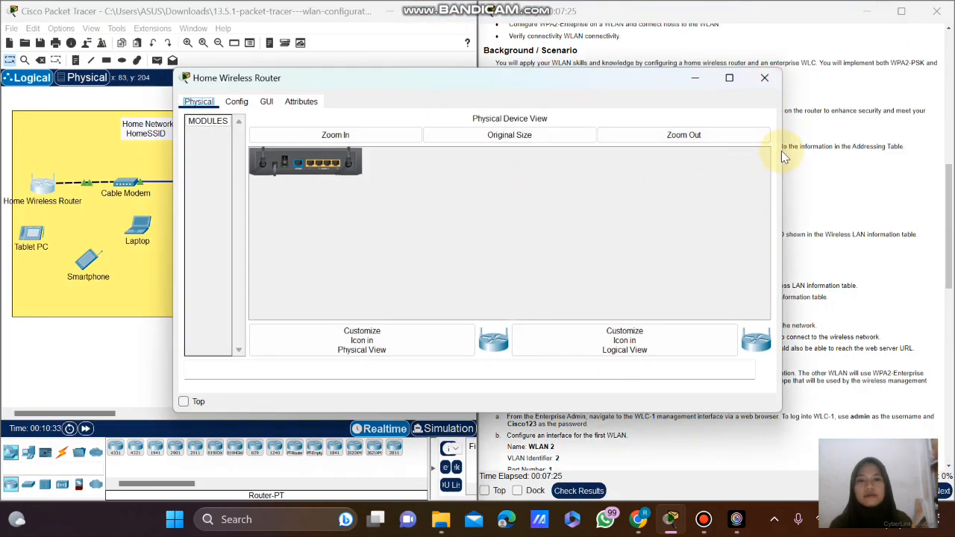
left_click(265, 102)
left_click_drag(367, 73, 345, 199)
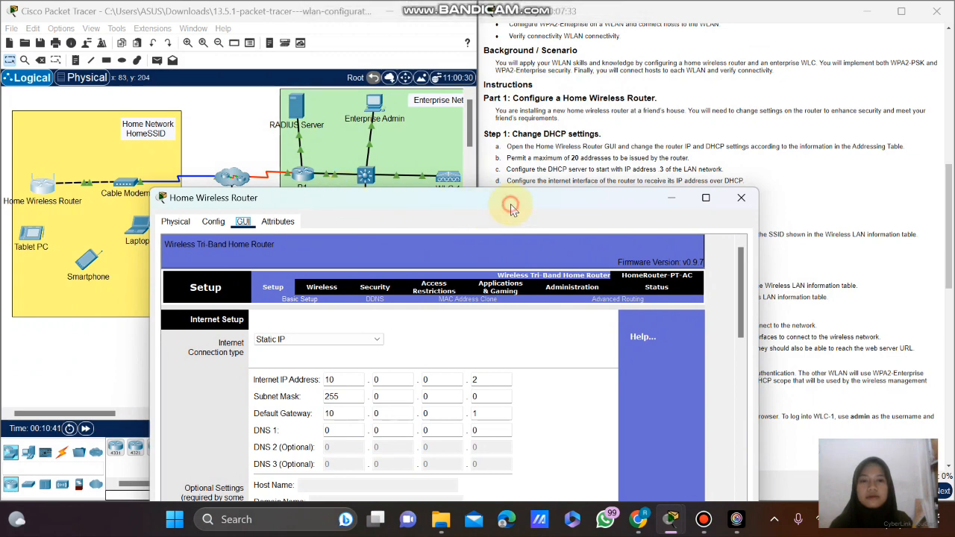
Switch the router's Internet connection type from Static IP to Automatic Configuration - DHCP.
left_click_drag(511, 208, 459, 191)
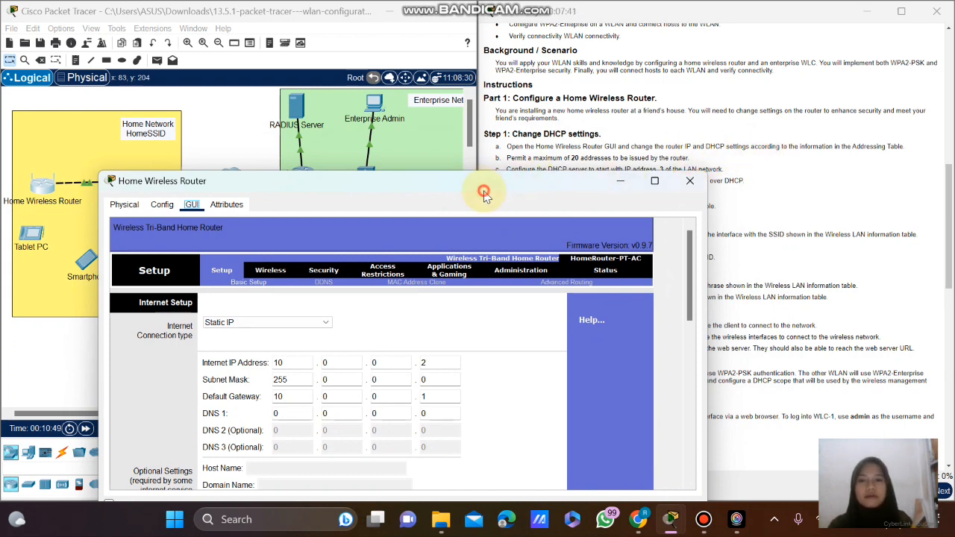
left_click_drag(483, 194, 453, 85)
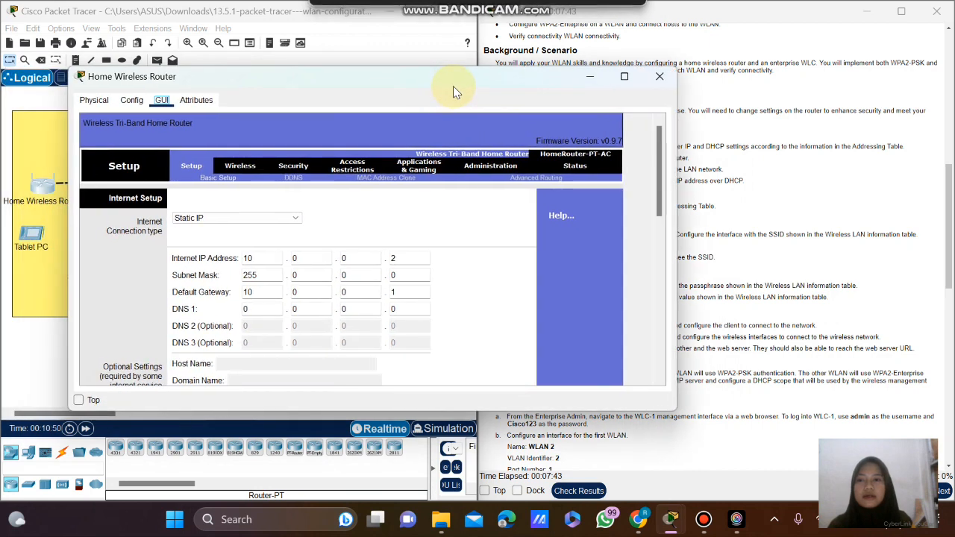
left_click(257, 217)
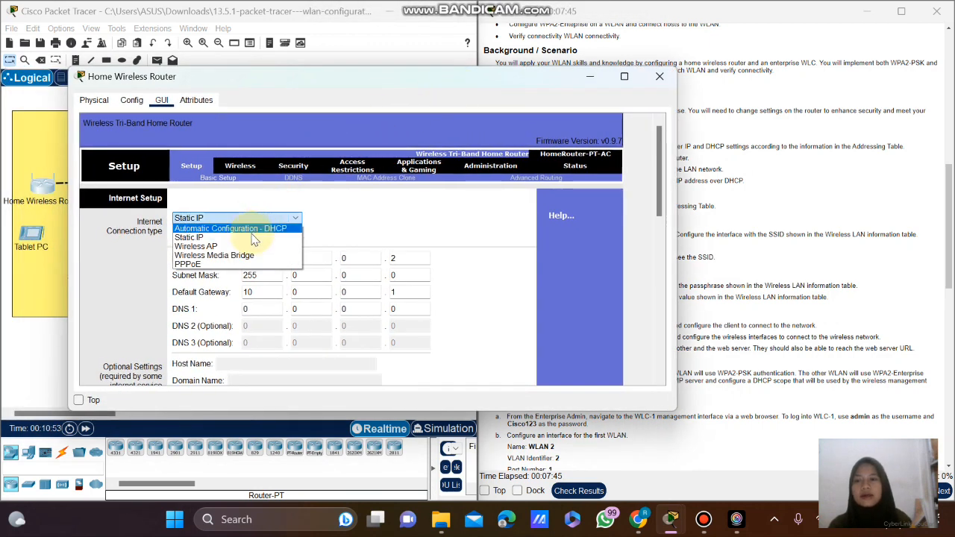
left_click(269, 228)
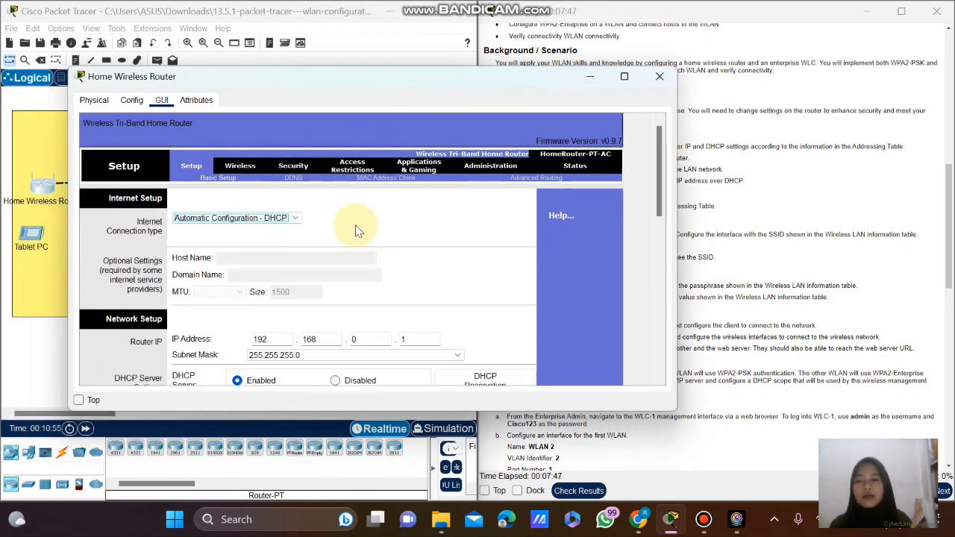
scroll(356, 230, "down", 3)
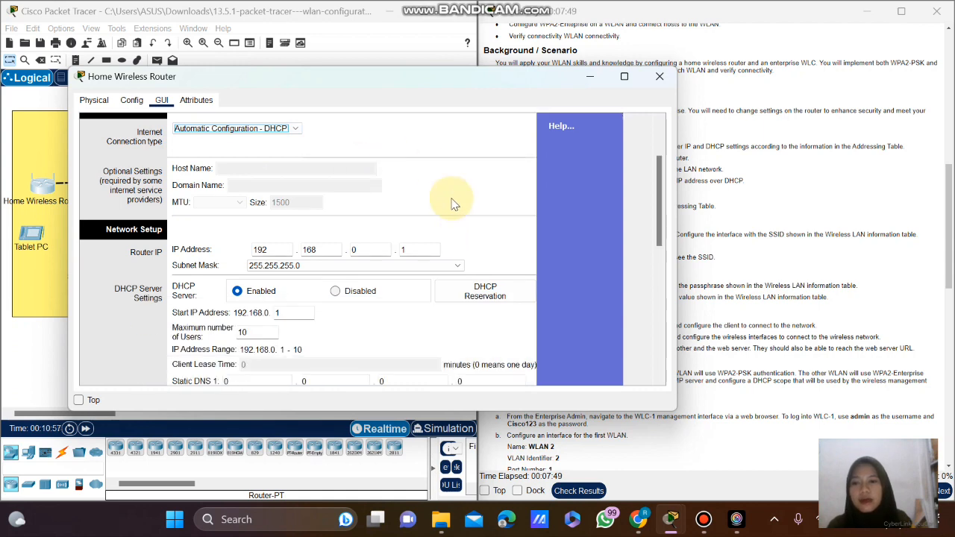
left_click(352, 87)
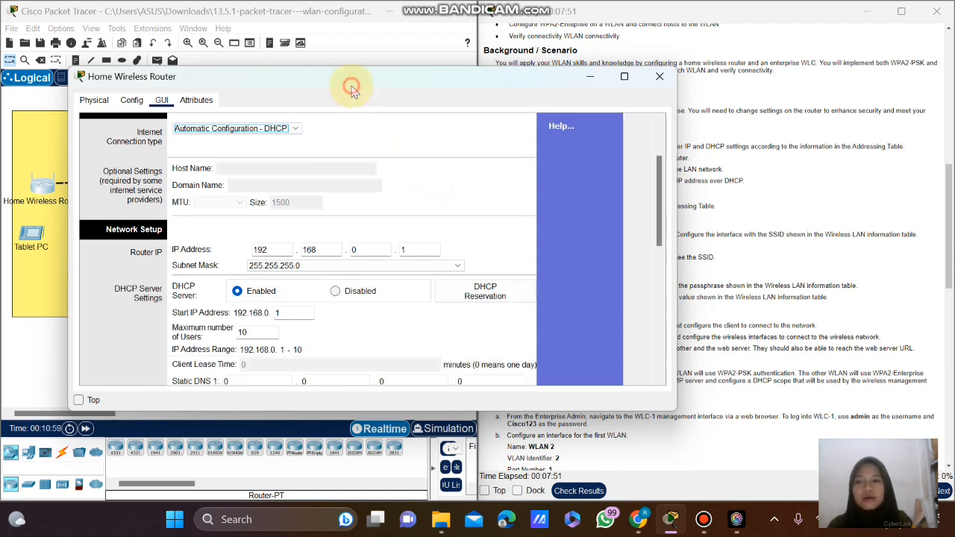
left_click_drag(351, 86, 303, 100)
scroll(756, 177, "up", 10)
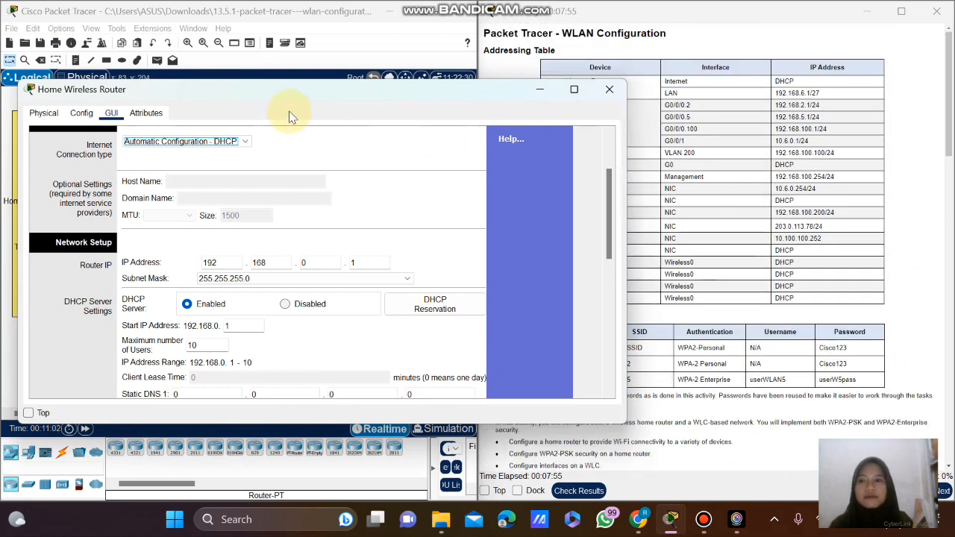
left_click_drag(462, 97, 441, 85)
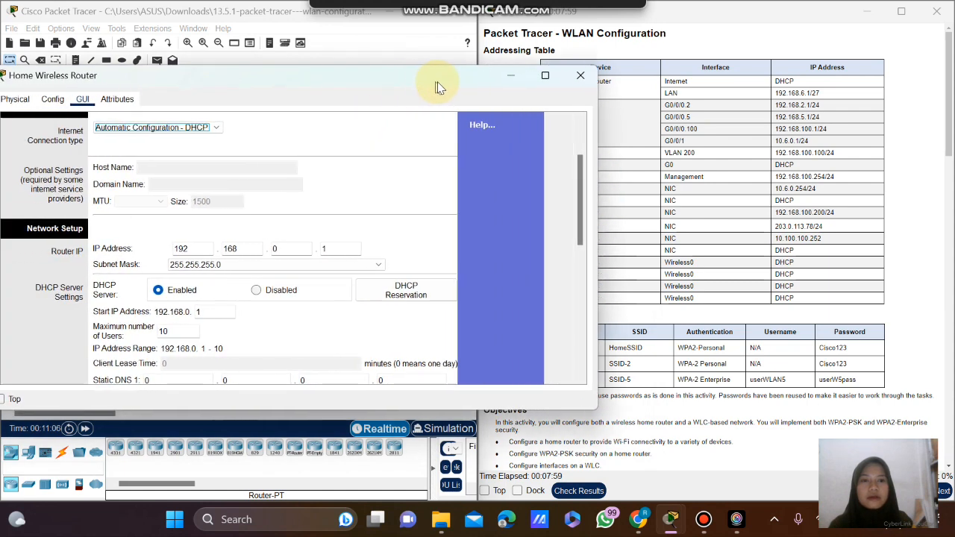
Set the router's LAN IP to 192.168.6.1 with subnet mask 255.255.255.224.
left_click(297, 249)
type("6")
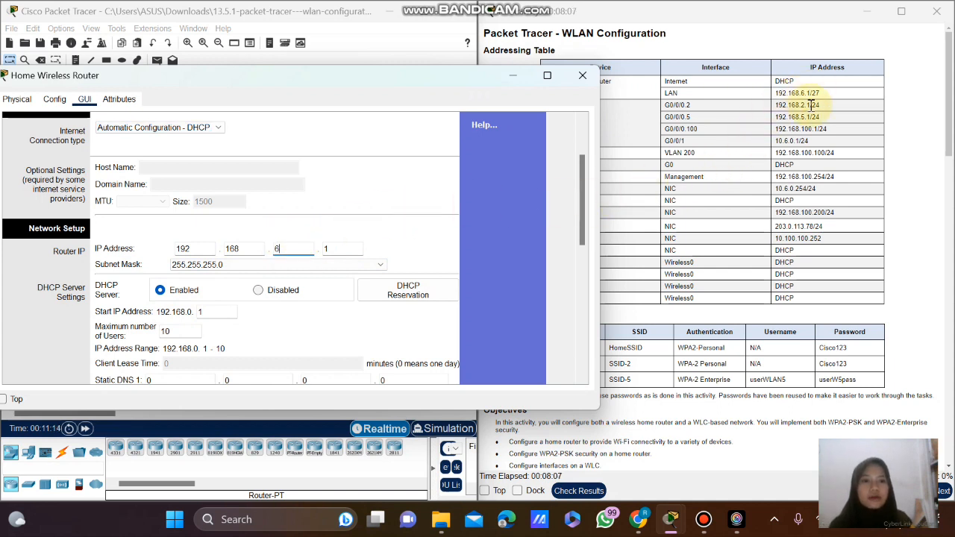
left_click(256, 267)
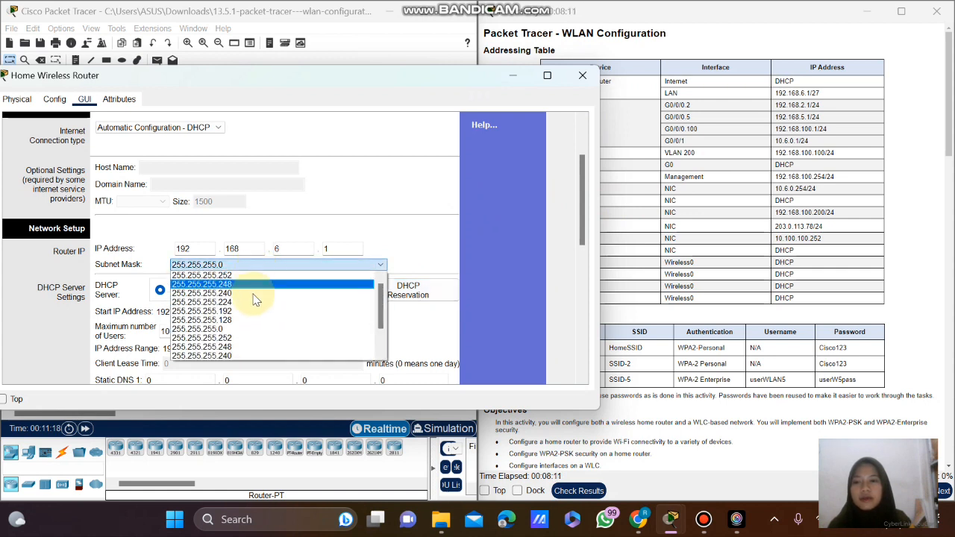
left_click(252, 302)
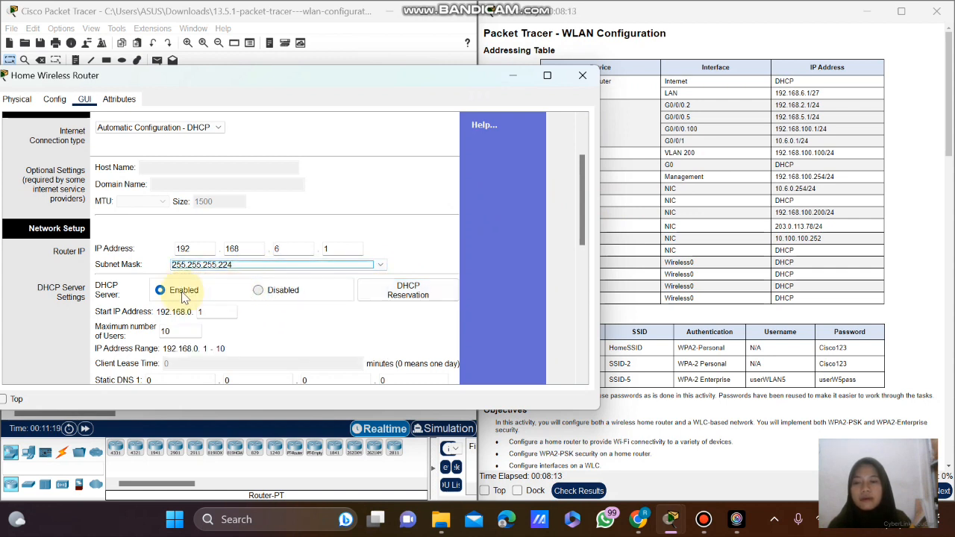
Select the DHCP Start IP field, then minimize the router window to view the topology.
scroll(292, 335, "down", 2)
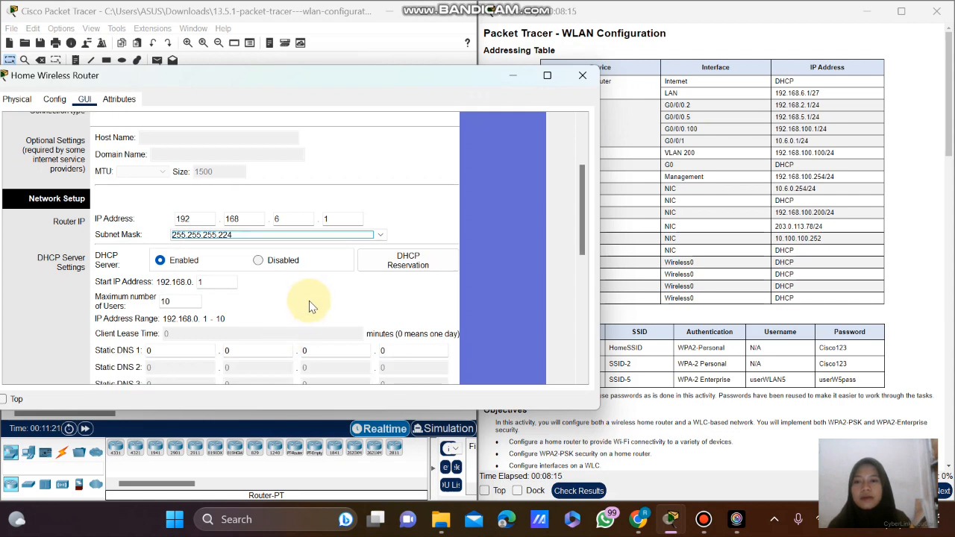
left_click(220, 282)
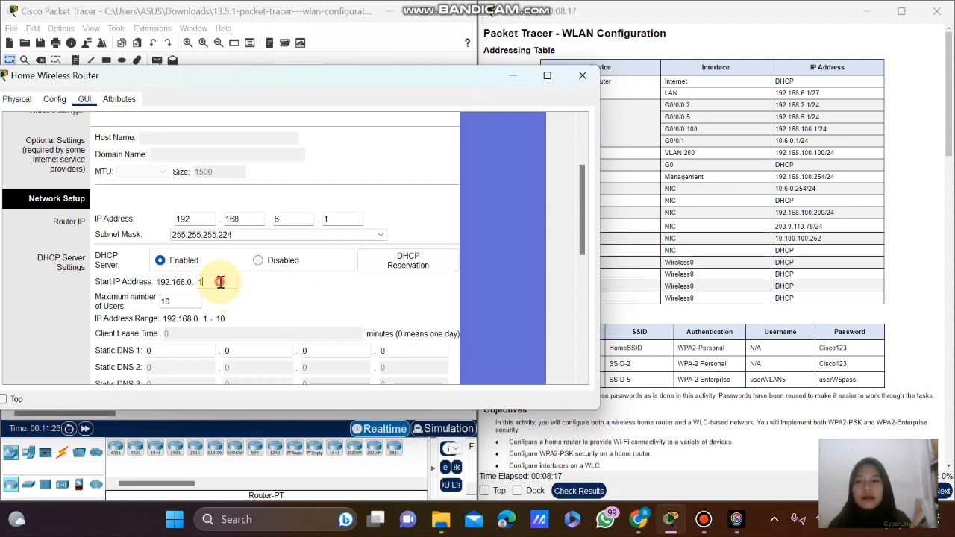
scroll(650, 251, "down", 15)
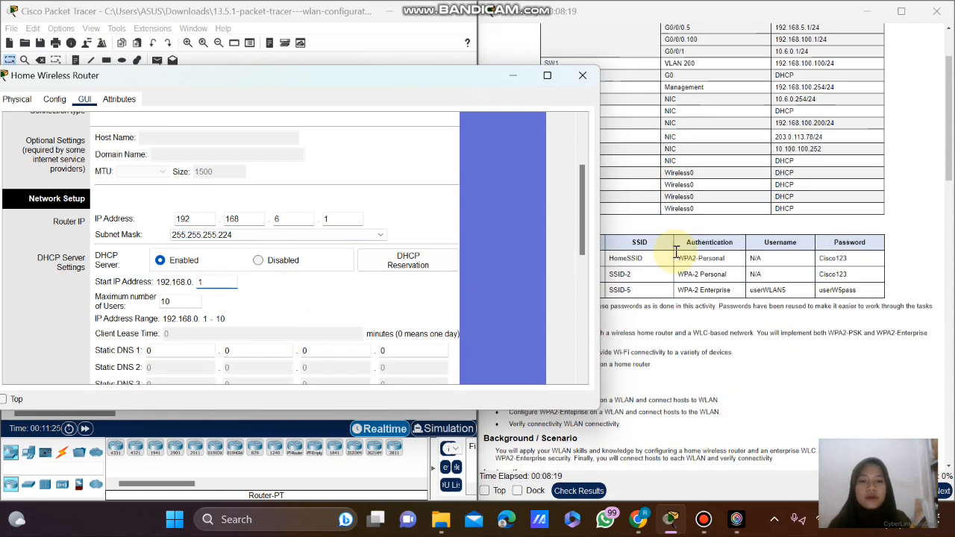
left_click(512, 75)
scroll(603, 163, "down", 3)
scroll(601, 164, "up", 3)
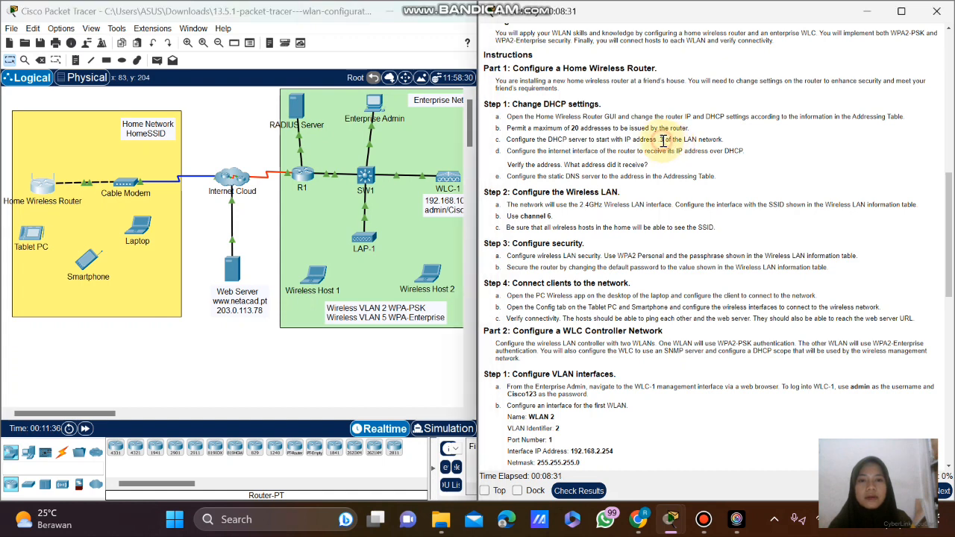
Note the 20-address limit in the instructions and bring the router window back up.
left_click_drag(576, 125, 590, 126)
left_click(590, 126)
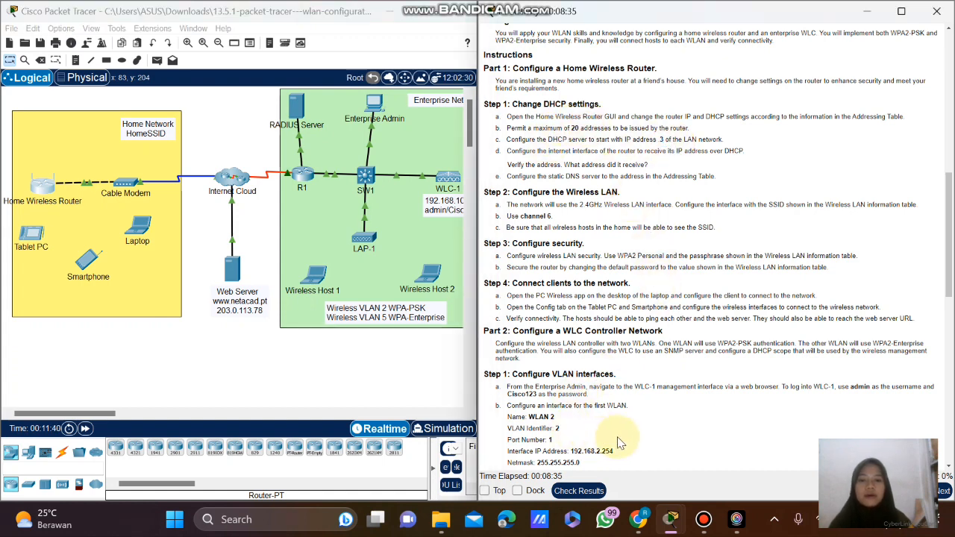
mouse_move(685, 527)
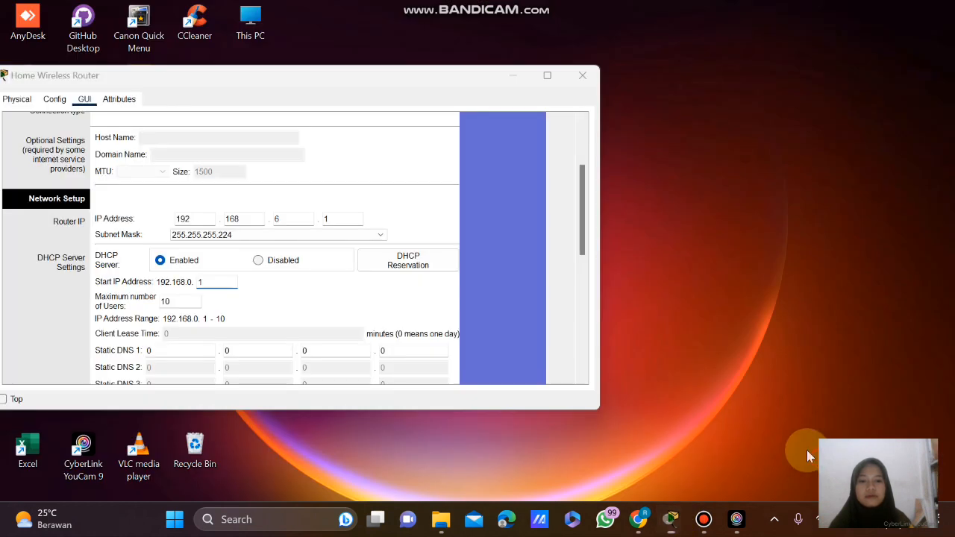
left_click(806, 451)
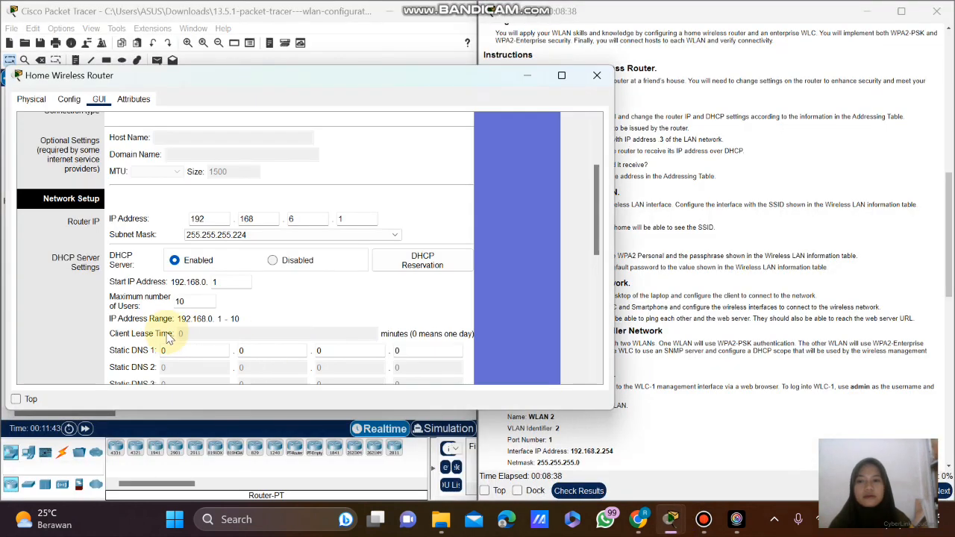
Set DHCP start address to .3, maximum users to 20, and Static DNS 1 first octet 10.
left_click(224, 280)
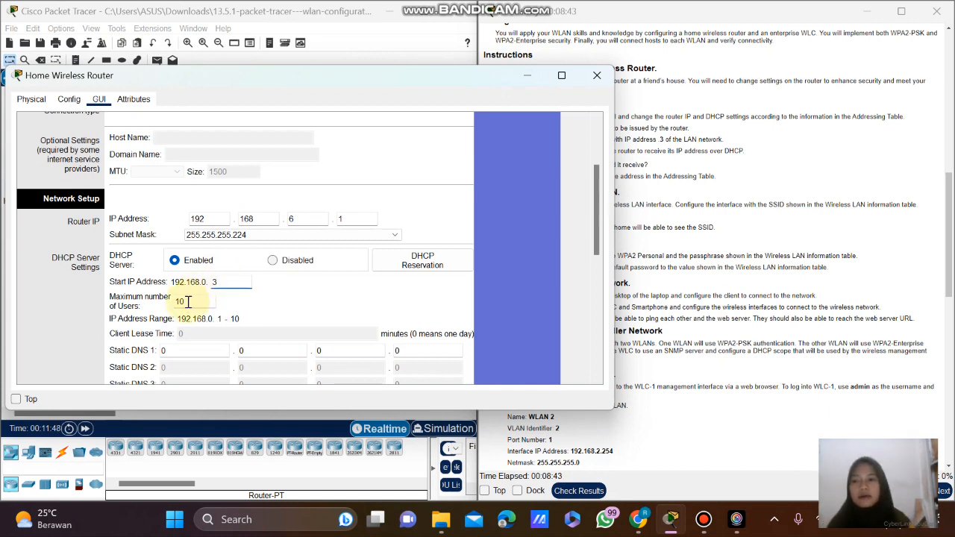
left_click(180, 303)
type("10")
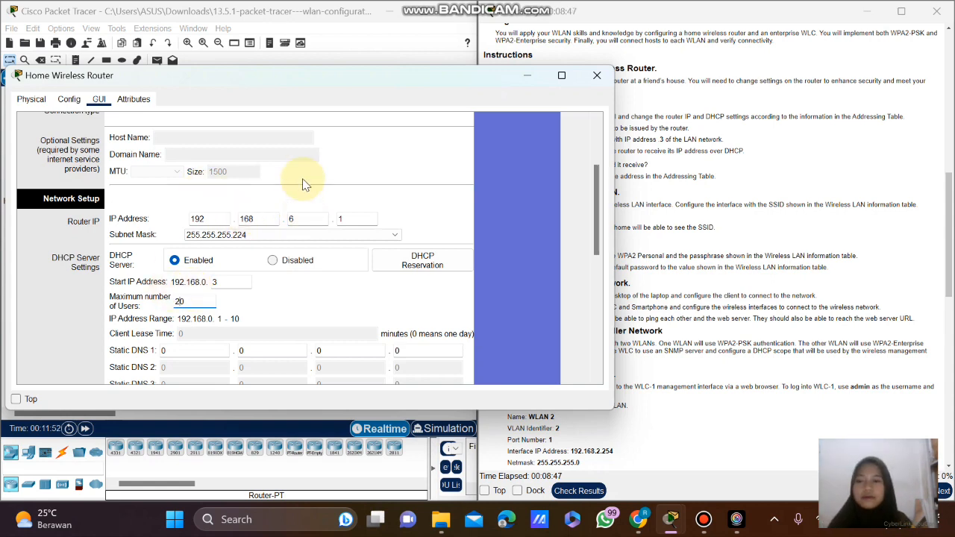
scroll(732, 186, "up", 5)
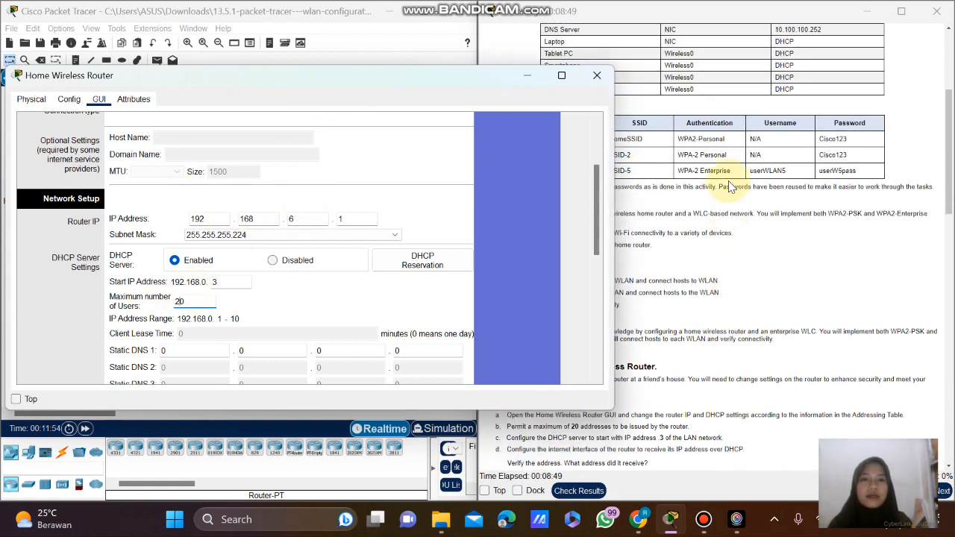
left_click_drag(332, 83, 181, 82)
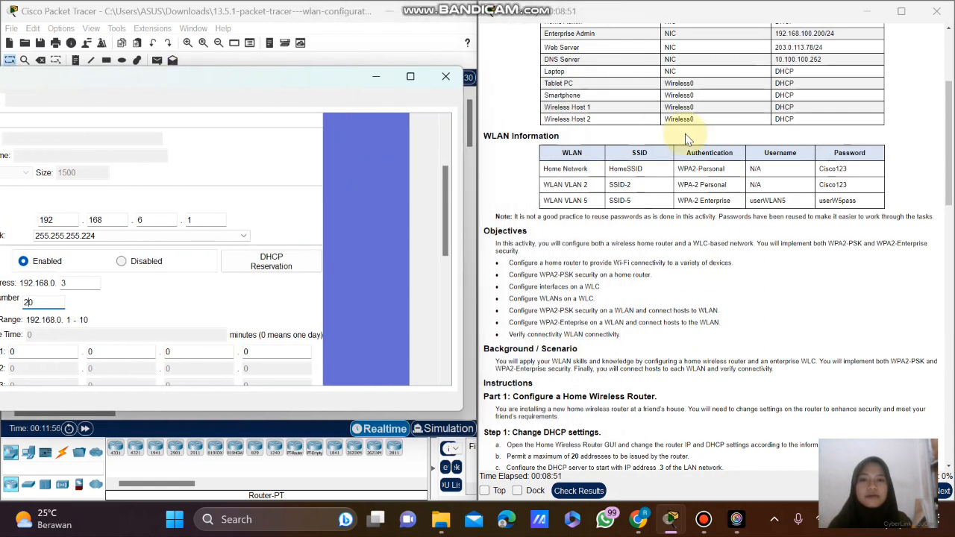
scroll(532, 94, "up", 1)
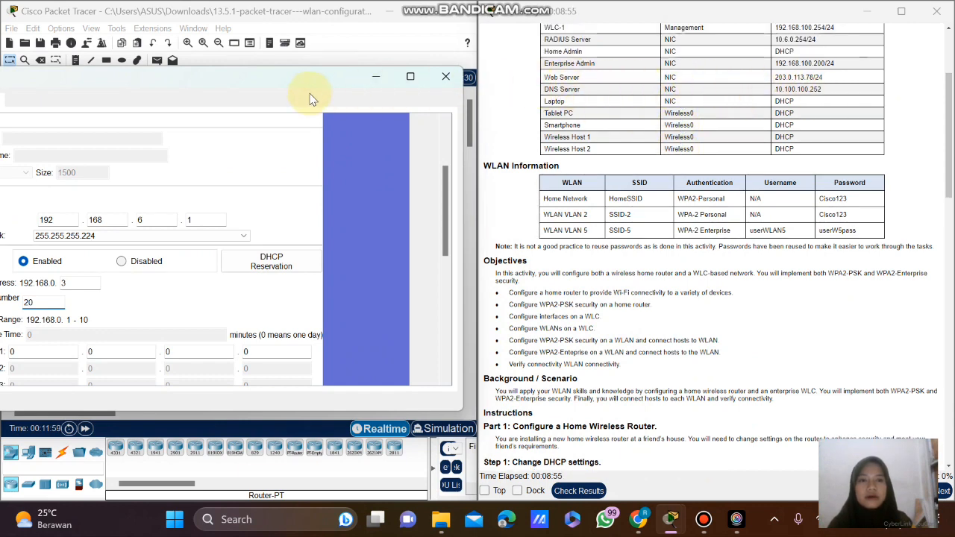
left_click_drag(231, 73, 359, 57)
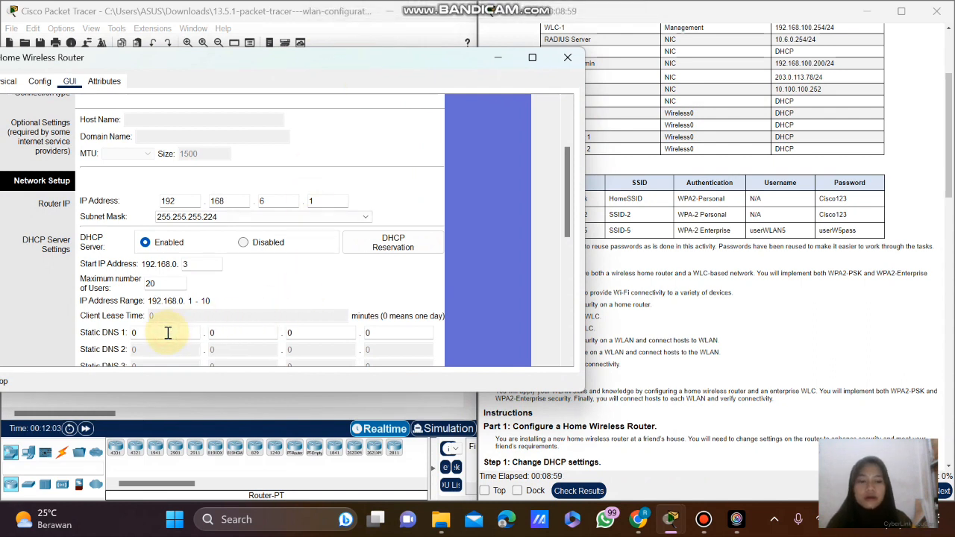
Set Static DNS 1 to 10.100.100.252 and save the router settings.
left_click(241, 331)
type("100")
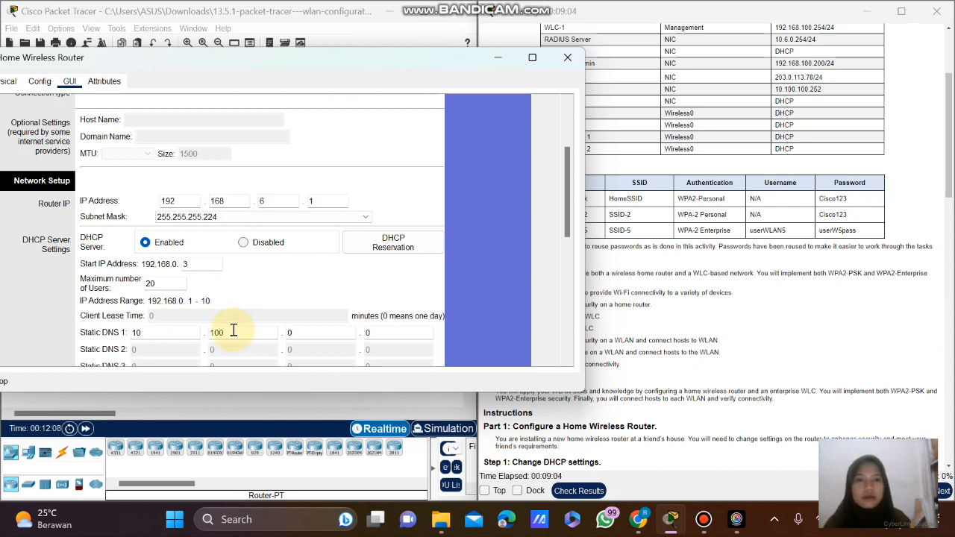
left_click(305, 331)
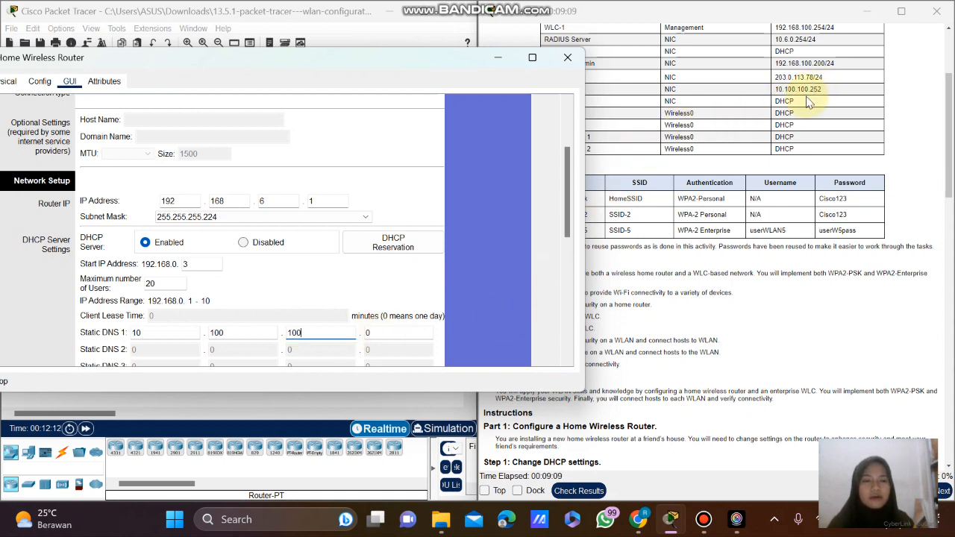
left_click(380, 332)
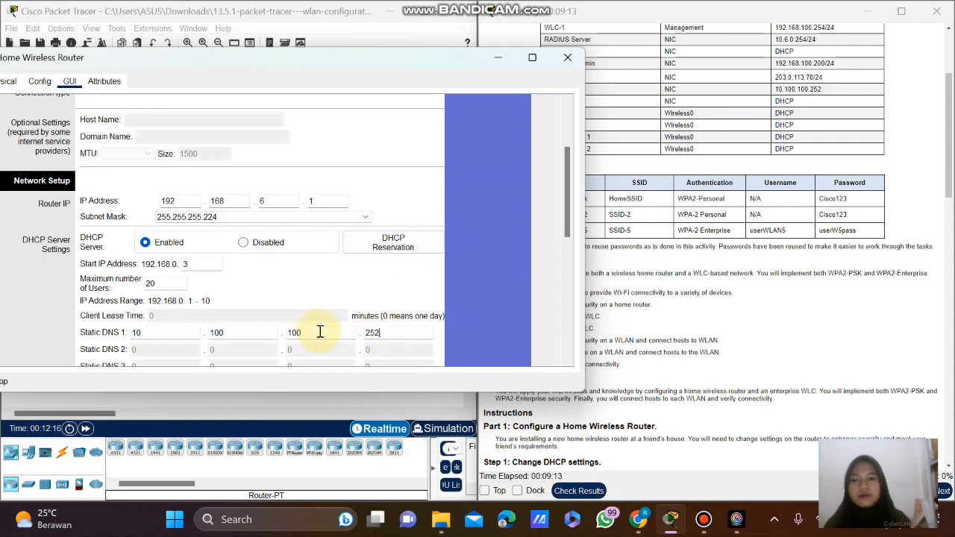
scroll(476, 268, "down", 4)
scroll(515, 250, "down", 5)
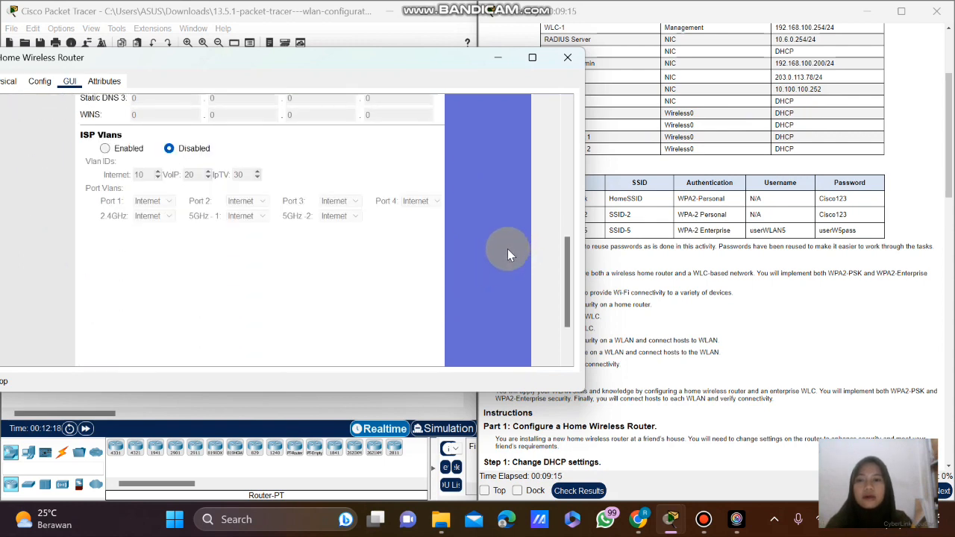
left_click(272, 349)
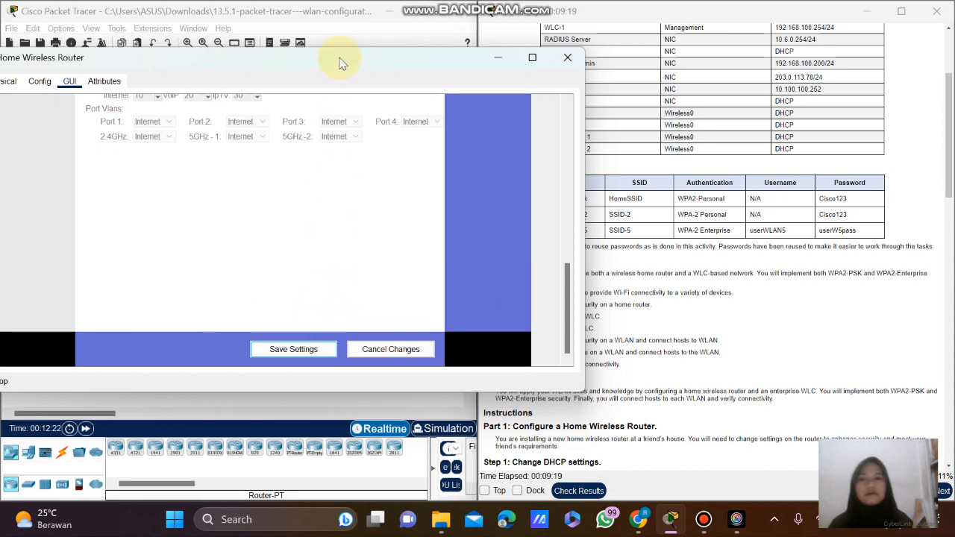
Move the router window aside, minimize it, then reopen the Home Wireless Router.
left_click_drag(338, 59, 501, 66)
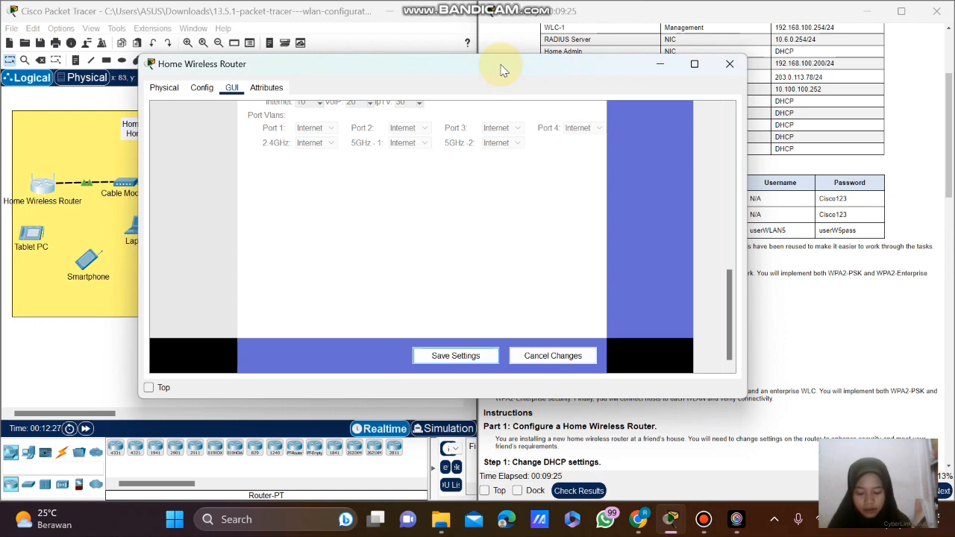
mouse_move(474, 65)
left_mouse_down()
mouse_move(334, 62)
mouse_move(480, 64)
left_mouse_up()
scroll(719, 205, "down", 3)
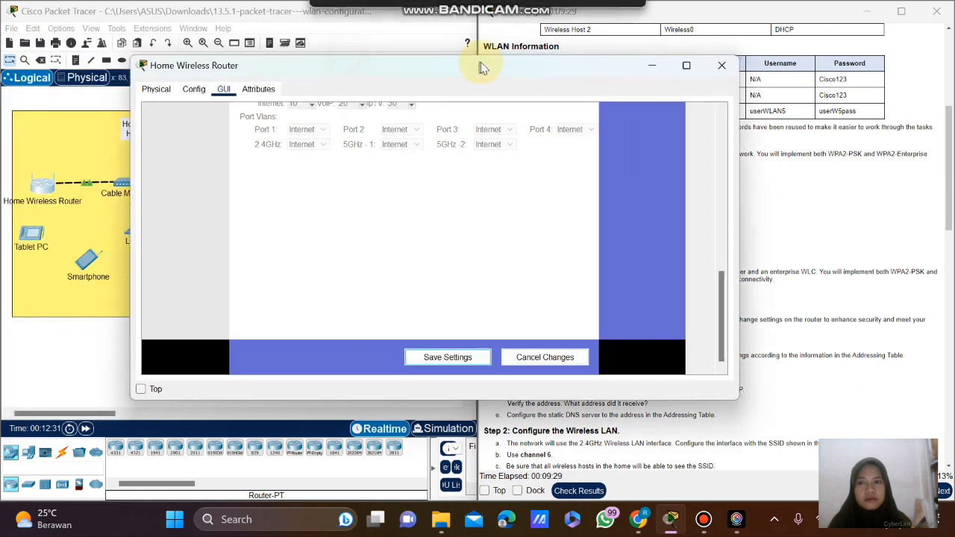
left_click(652, 67)
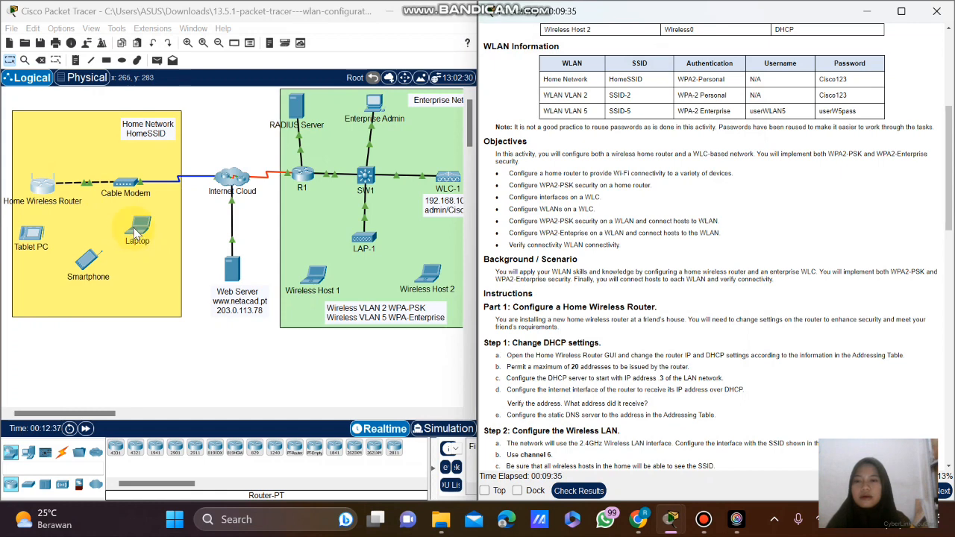
left_click(43, 185)
Glance at the router's Config tab and return to its GUI setup page.
scroll(611, 164, "up", 2)
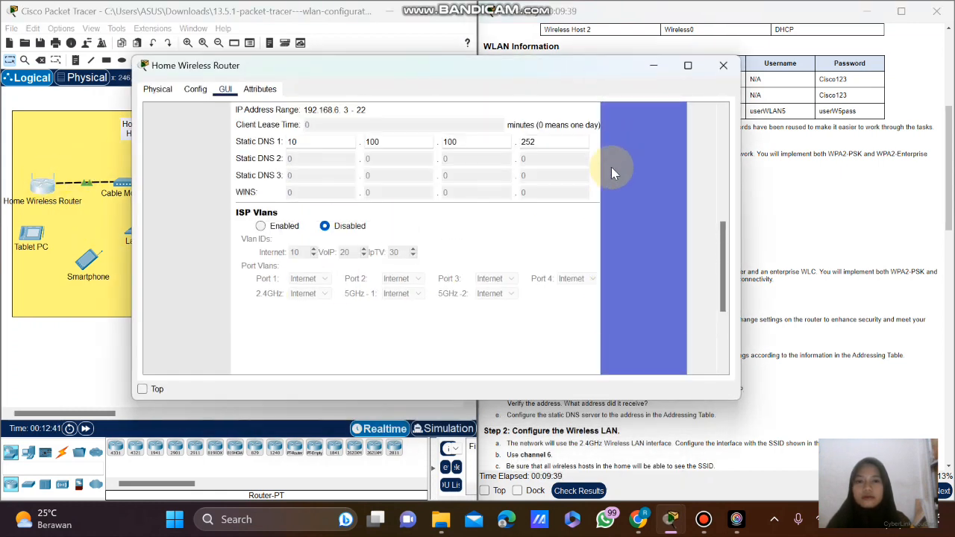
scroll(611, 167, "up", 5)
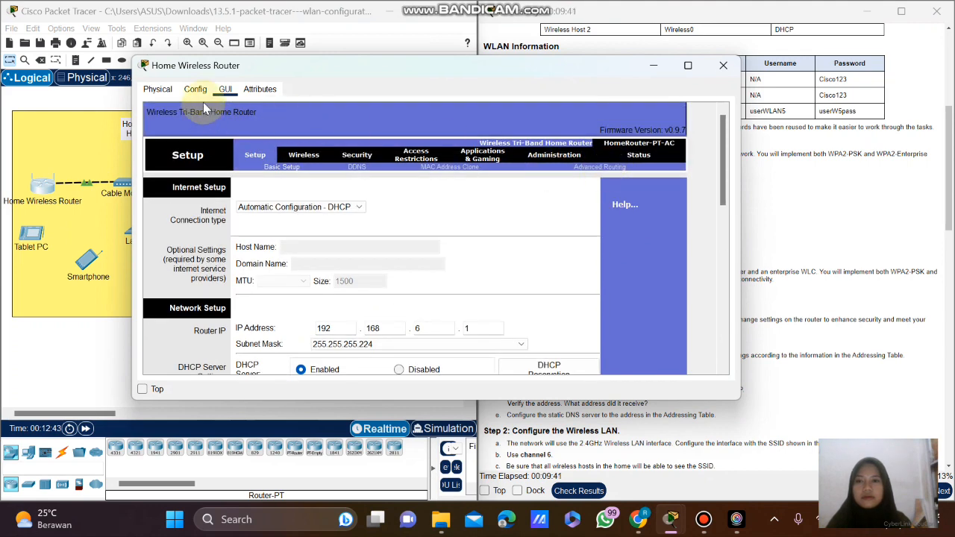
left_click(197, 92)
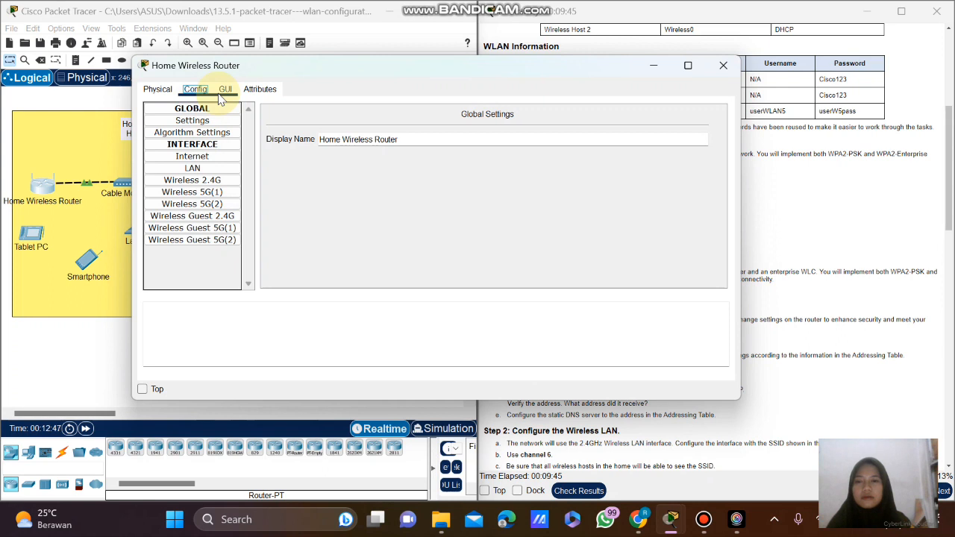
left_click(222, 93)
scroll(435, 195, "down", 2)
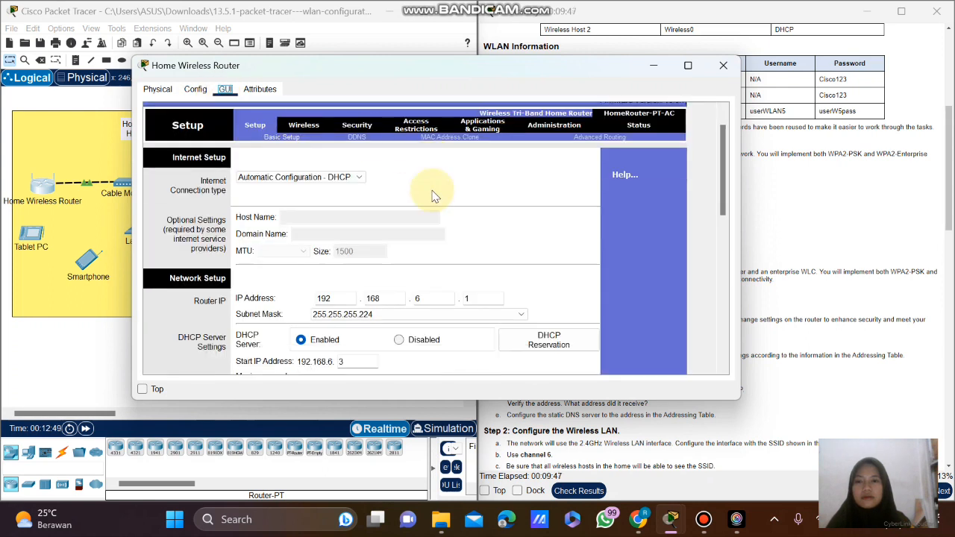
scroll(434, 195, "up", 2)
scroll(435, 196, "down", 5)
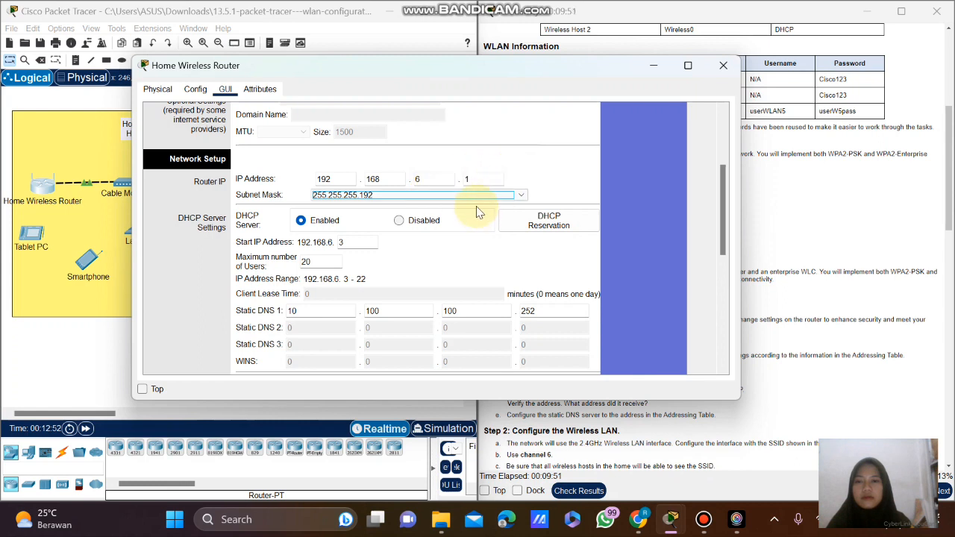
Choose subnet mask 255.255.255.240 and close the router settings window.
left_click(478, 196)
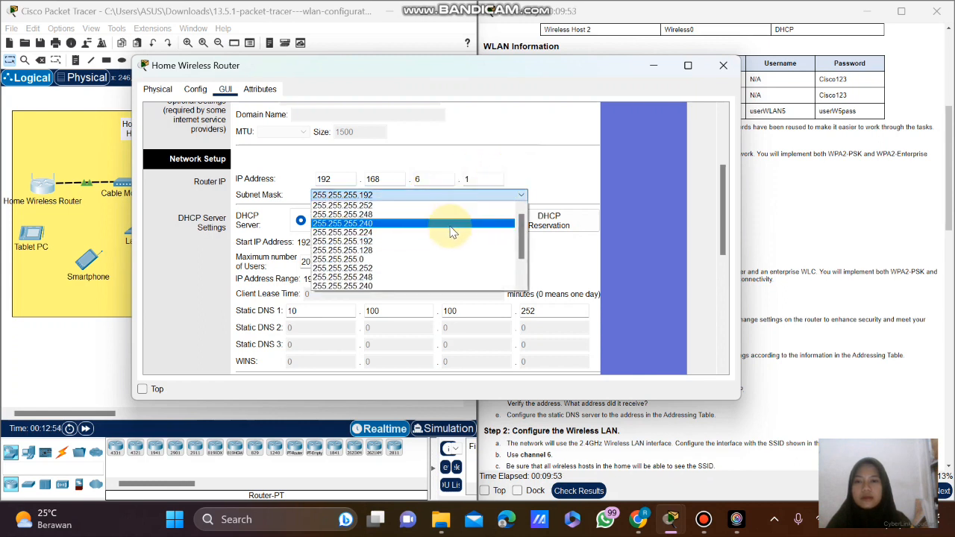
left_click(452, 233)
scroll(620, 193, "down", 10)
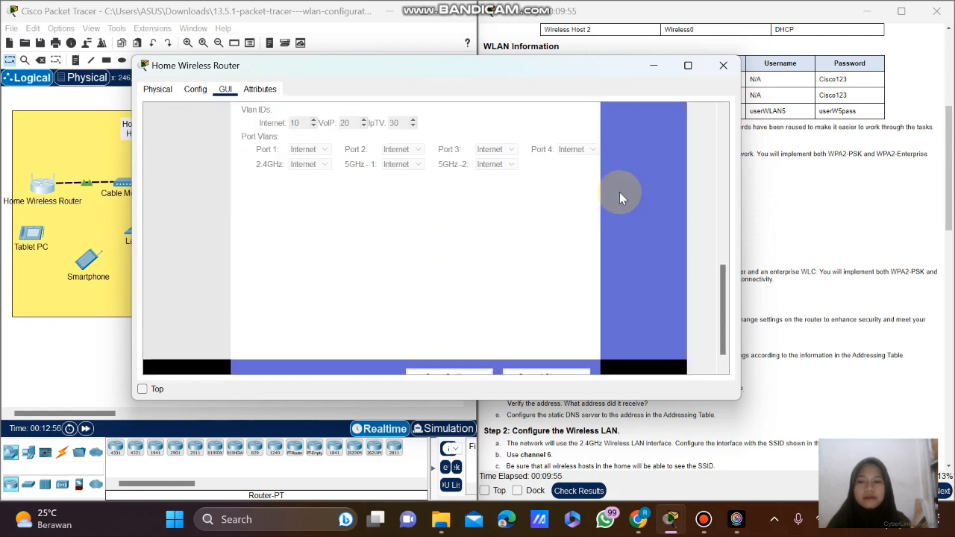
scroll(619, 192, "down", 1)
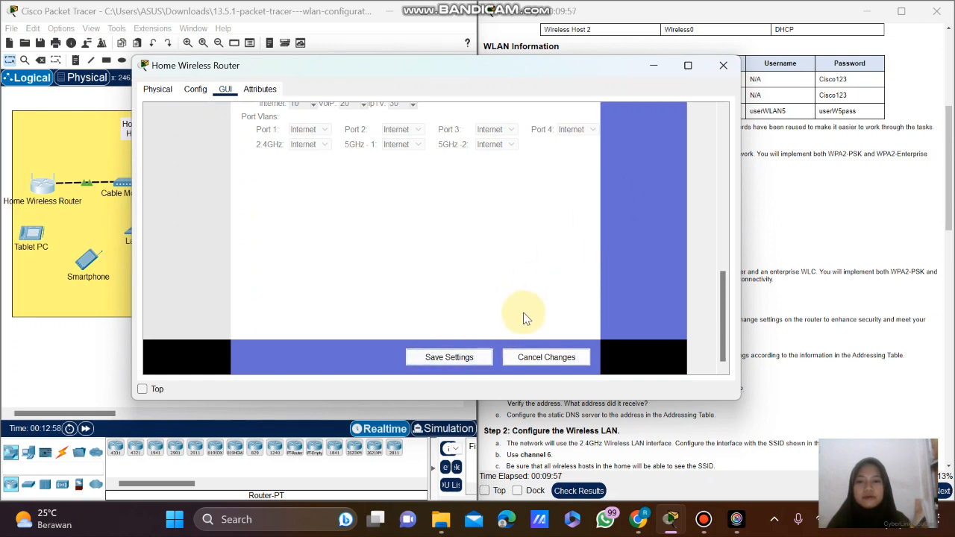
left_click(723, 65)
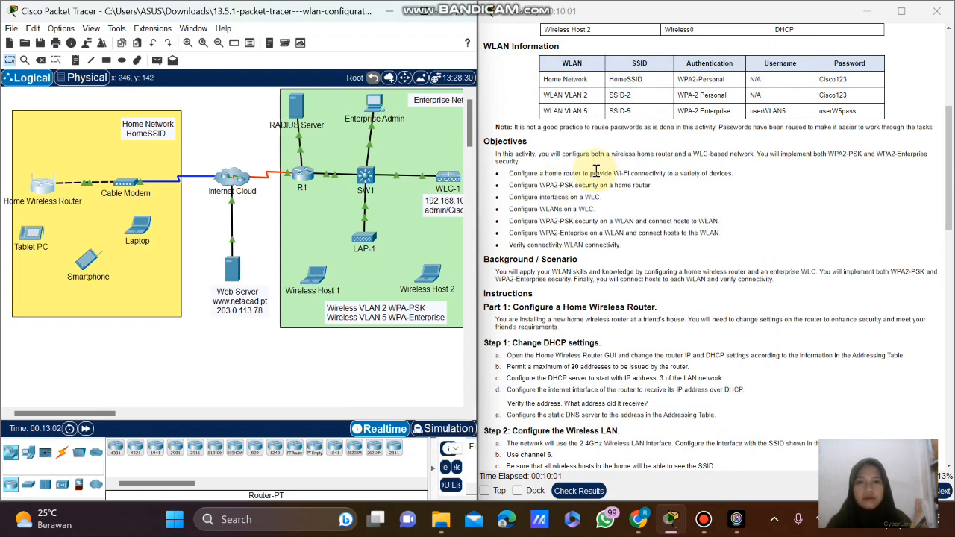
scroll(596, 172, "down", 3)
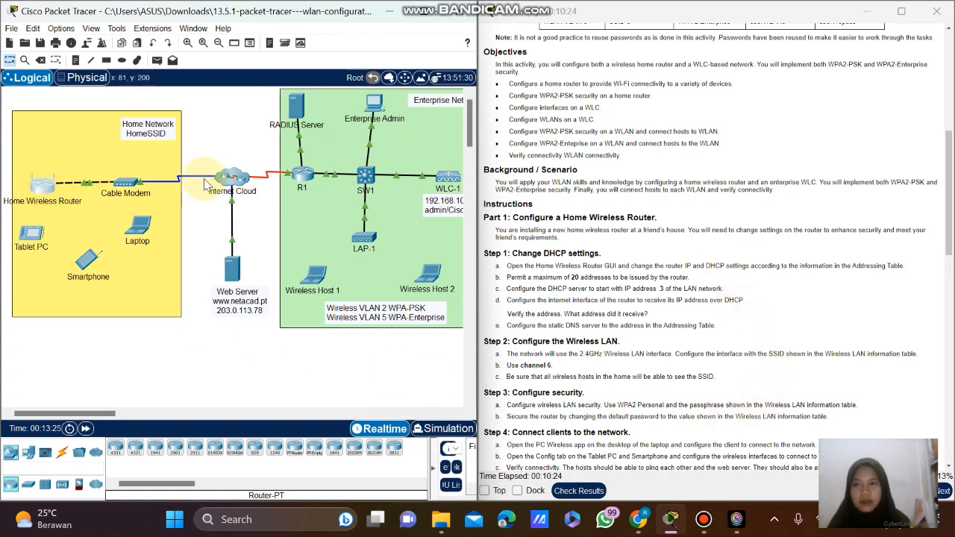
Check that Config > Internet shows the DHCP-assigned address 10.100.200.3.
left_click(43, 191)
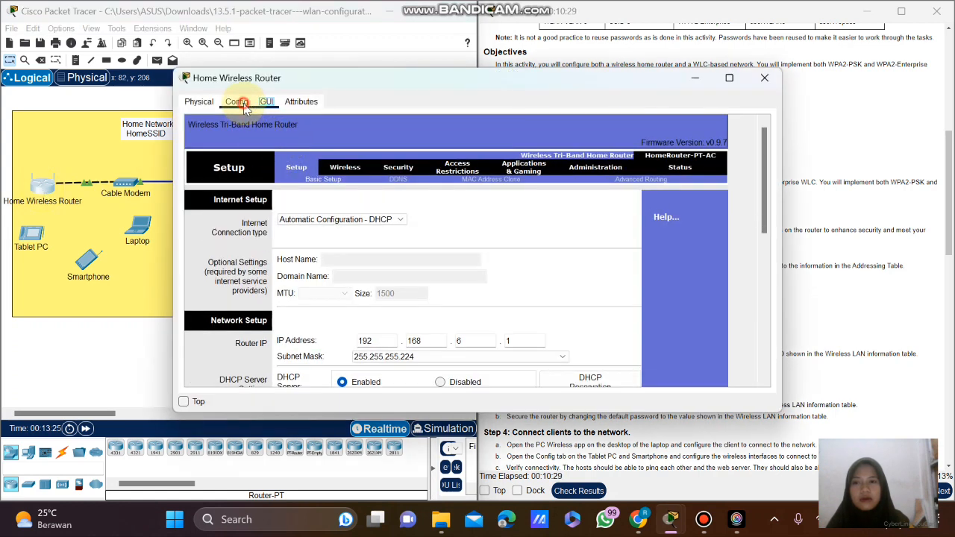
left_click(244, 106)
left_click(269, 107)
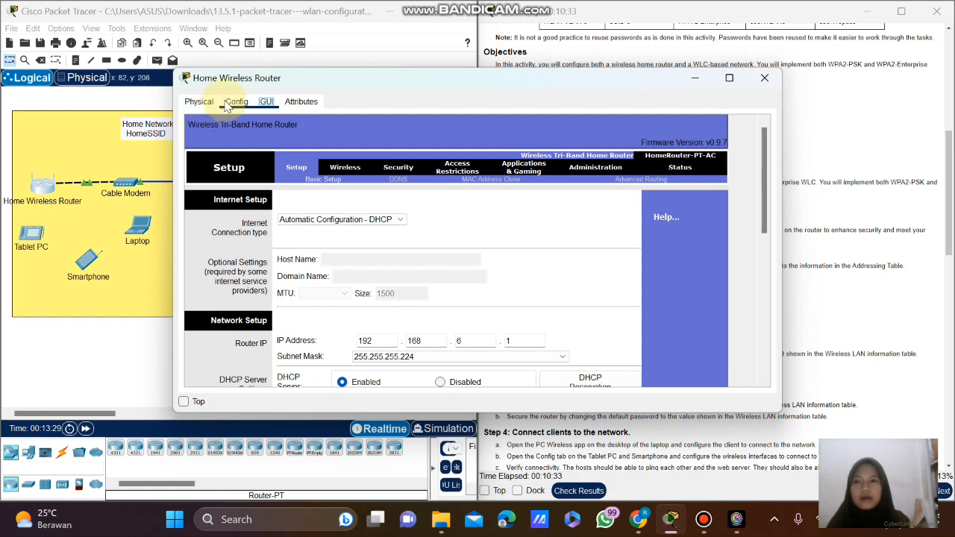
left_click(236, 102)
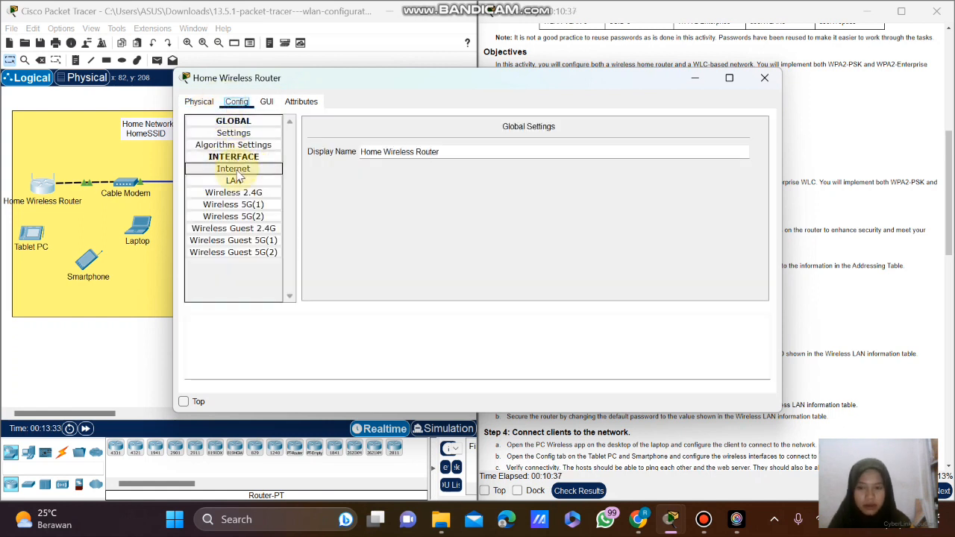
left_click(236, 171)
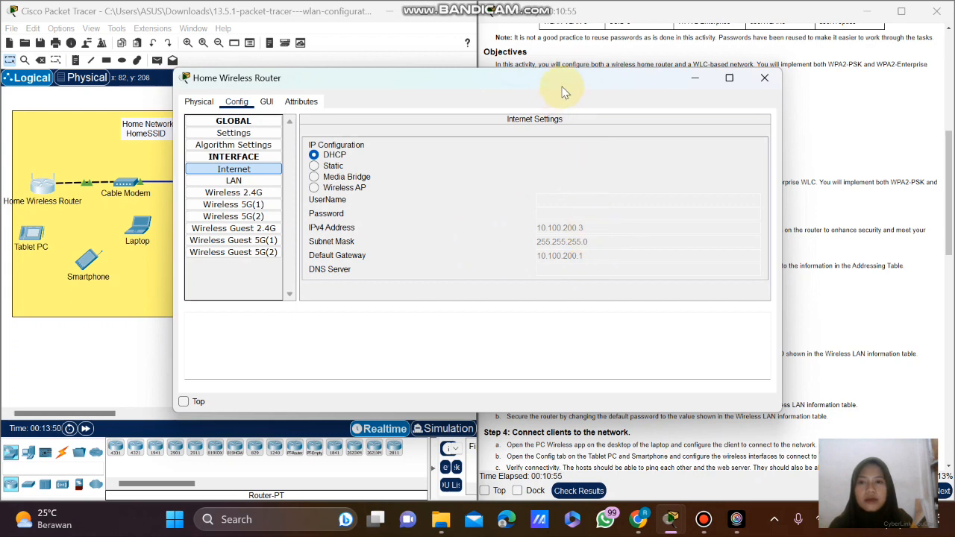
Move the router window aside and minimize it to reveal the topology.
left_click_drag(566, 91, 402, 79)
scroll(440, 94, "down", 3)
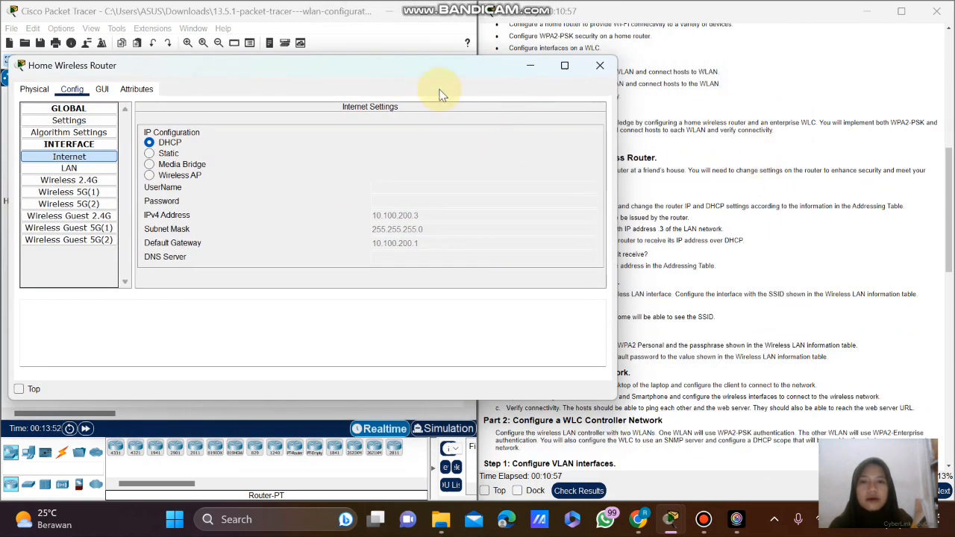
left_click_drag(431, 71, 495, 101)
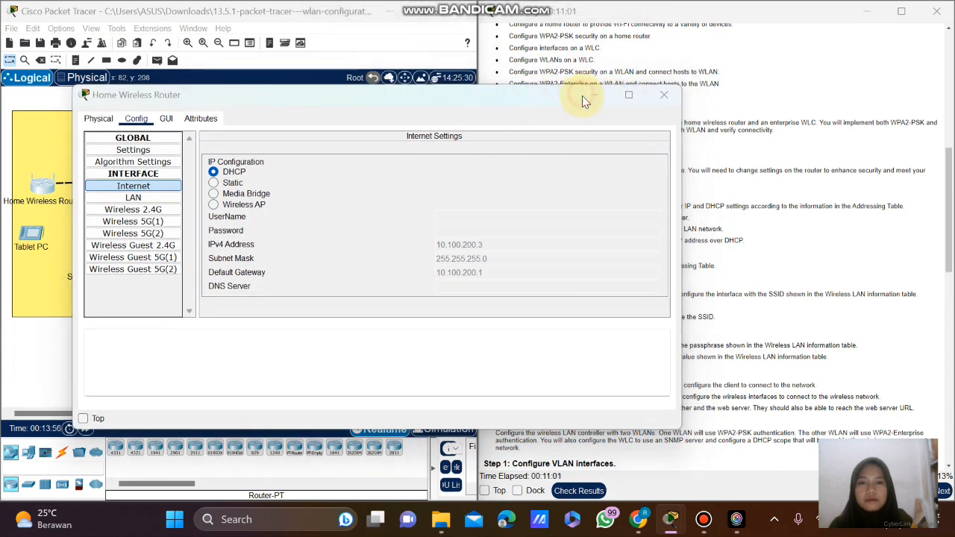
left_click(589, 95)
scroll(711, 155, "down", 2)
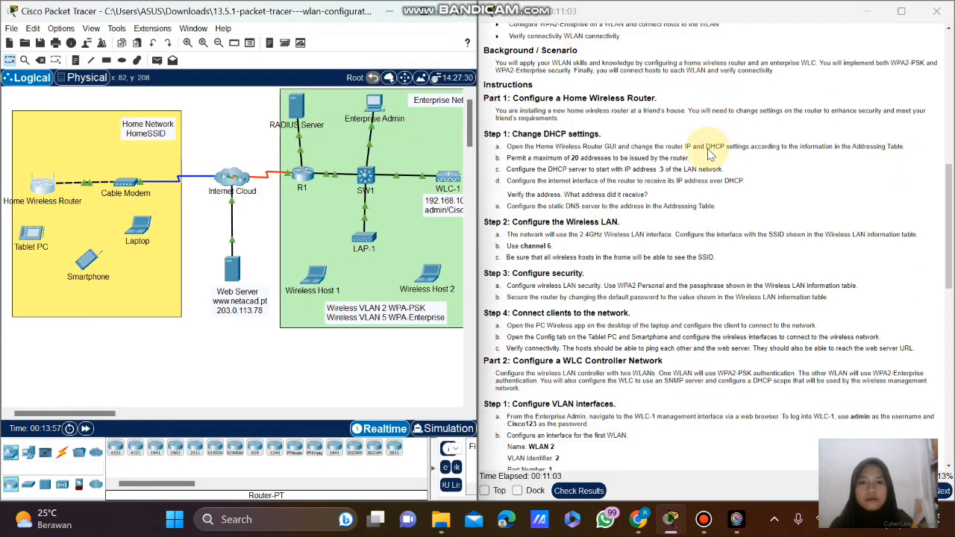
Review Step 2 of the instructions, marking the channel 6 requirement, then restore the router window.
scroll(710, 155, "down", 2)
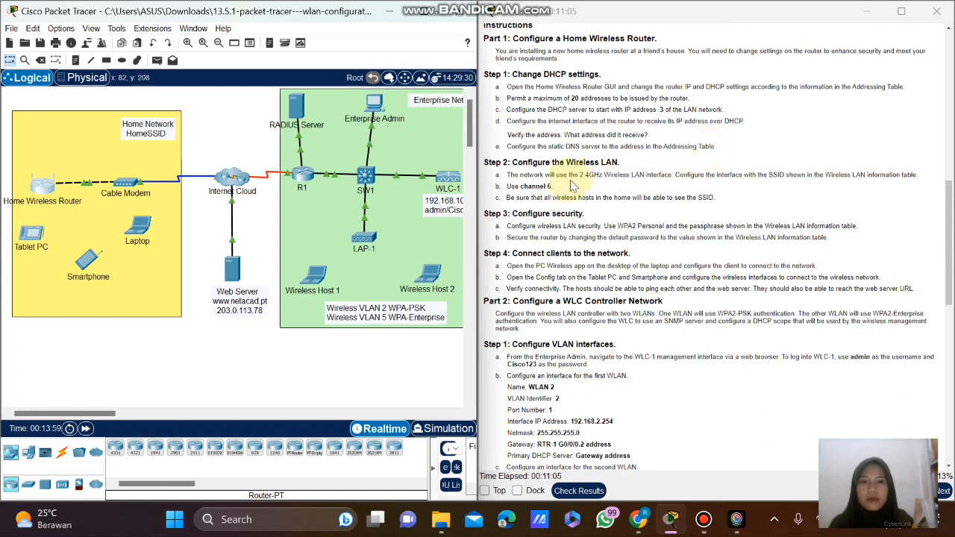
scroll(556, 179, "down", 1)
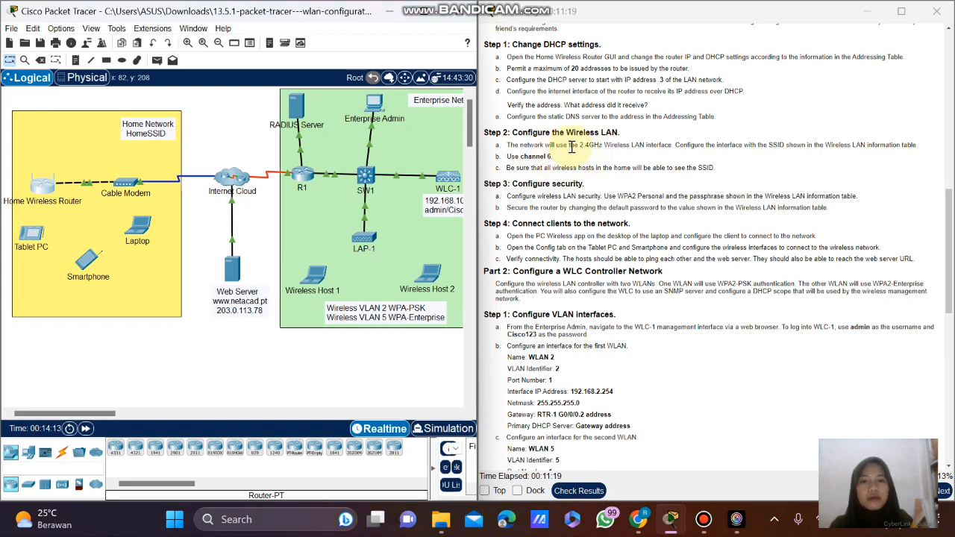
left_click(580, 147)
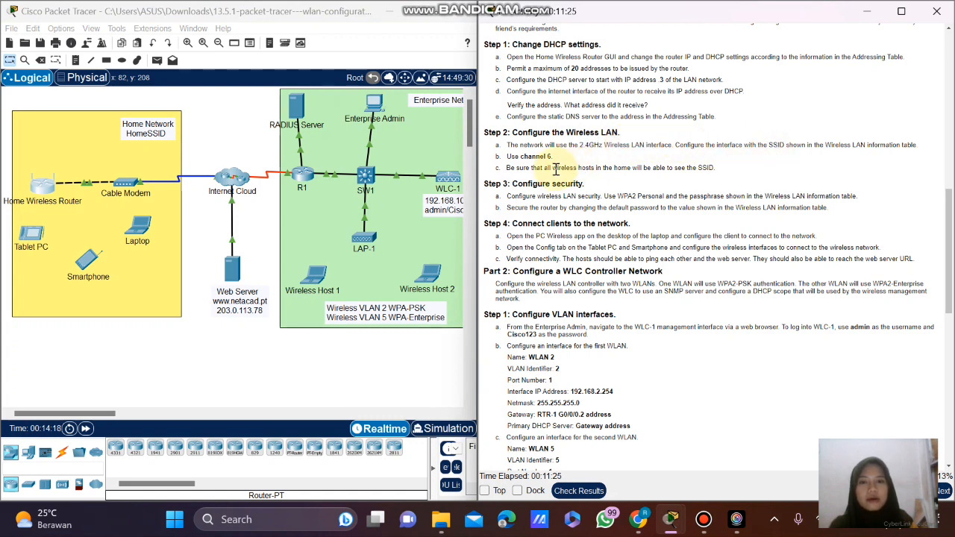
left_click_drag(553, 156, 515, 156)
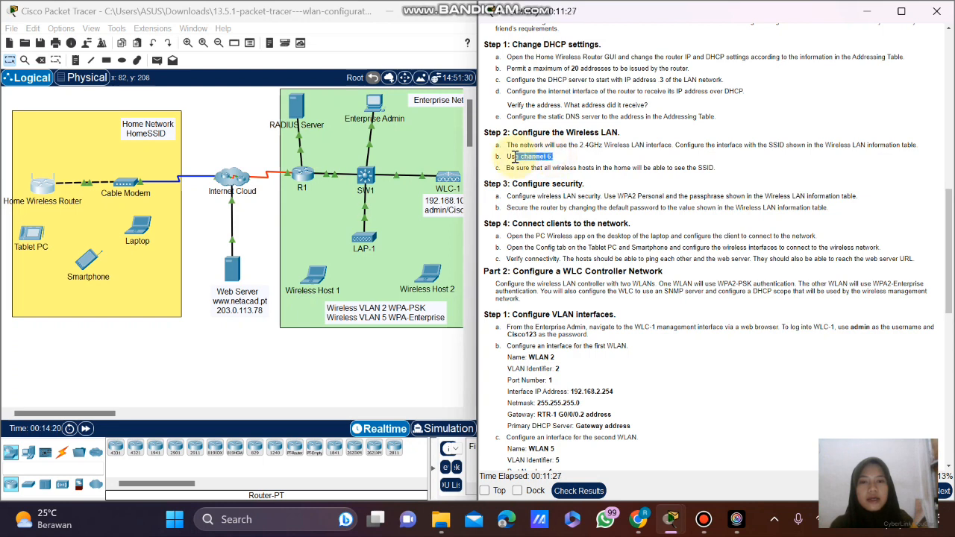
left_click(515, 157)
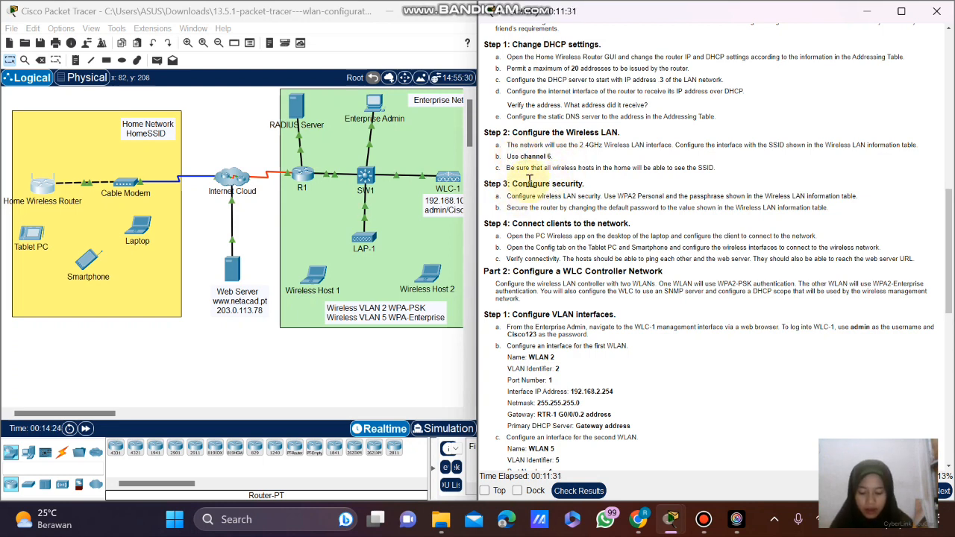
left_click(318, 198)
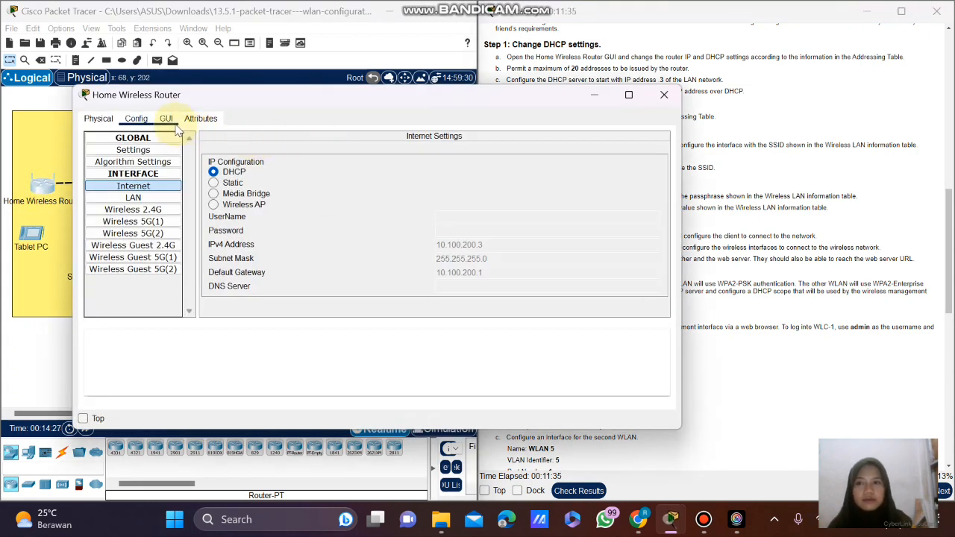
Go to the router GUI's Wireless page, keeping 2.4 GHz network mode at Auto.
left_click(165, 119)
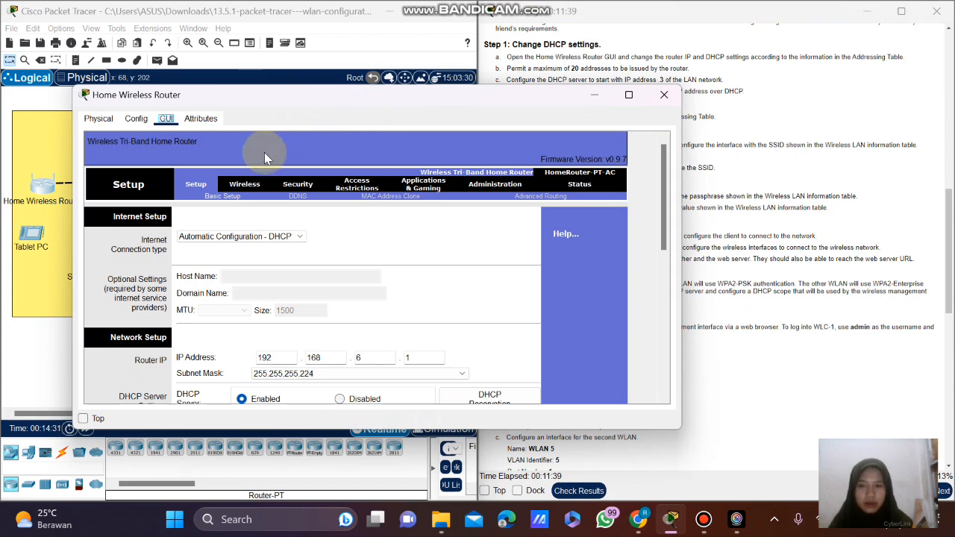
left_click(245, 185)
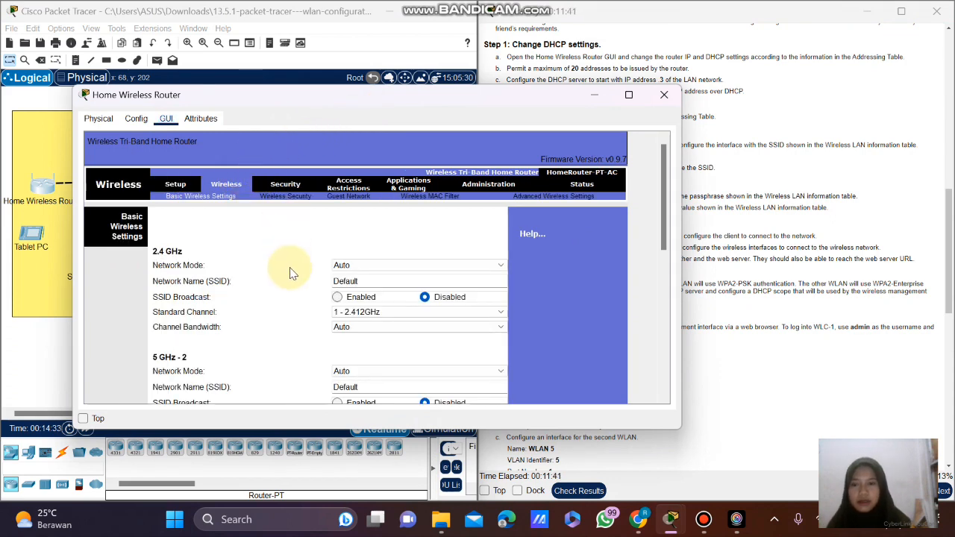
scroll(276, 271, "down", 1)
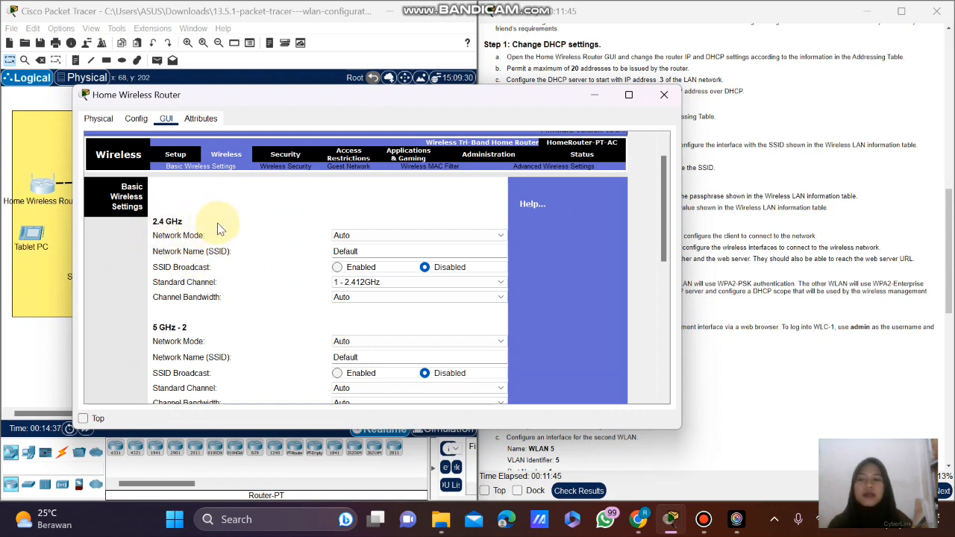
scroll(224, 237, "down", 1)
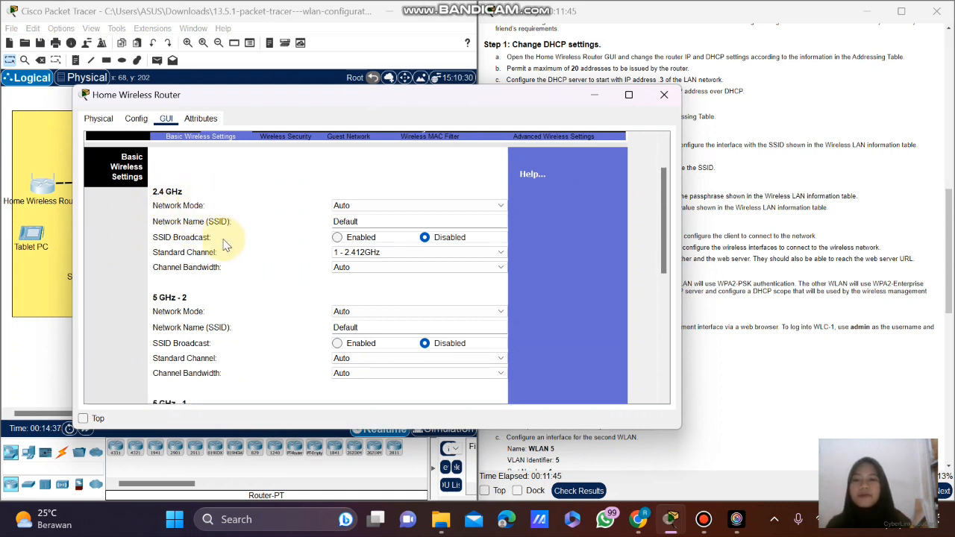
left_click(363, 204)
left_click(363, 214)
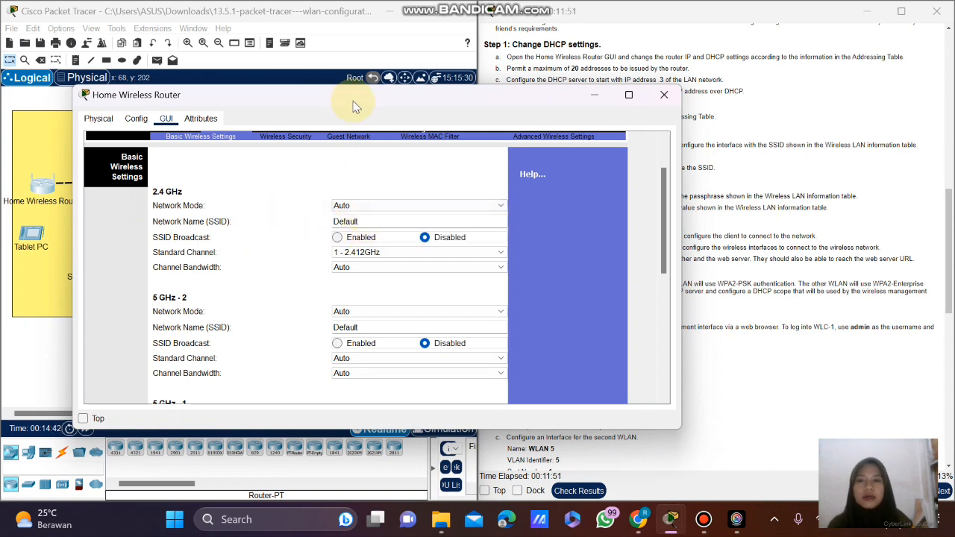
Replace the 2.4 GHz network name Default with HomeSSID, as given in the WLAN table.
left_click_drag(351, 95, 237, 92)
left_click_drag(266, 220, 184, 224)
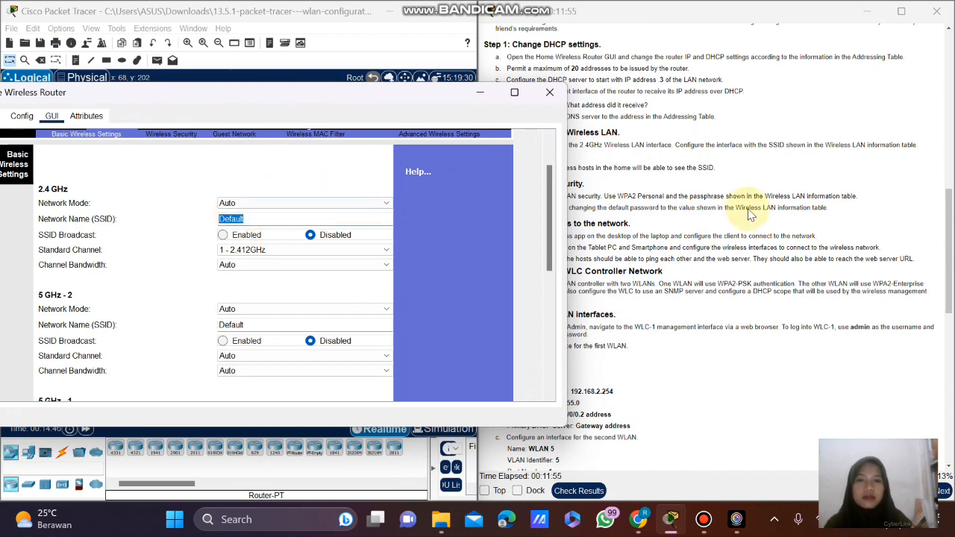
left_click_drag(409, 103, 321, 110)
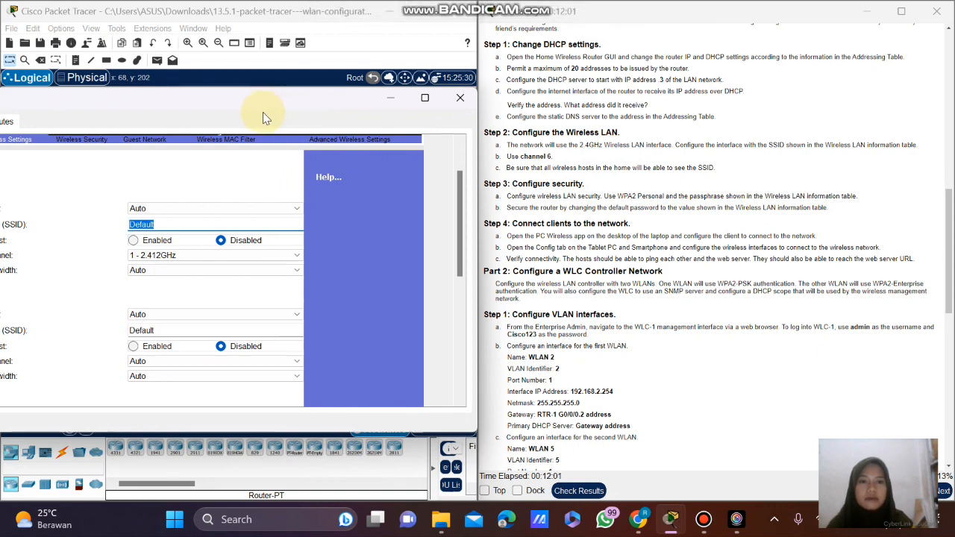
scroll(579, 168, "up", 6)
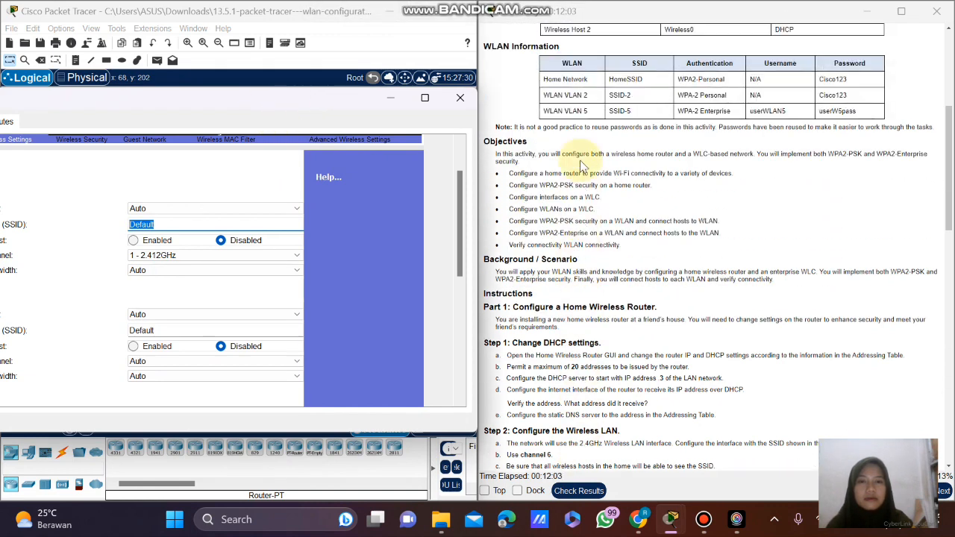
scroll(582, 166, "up", 1)
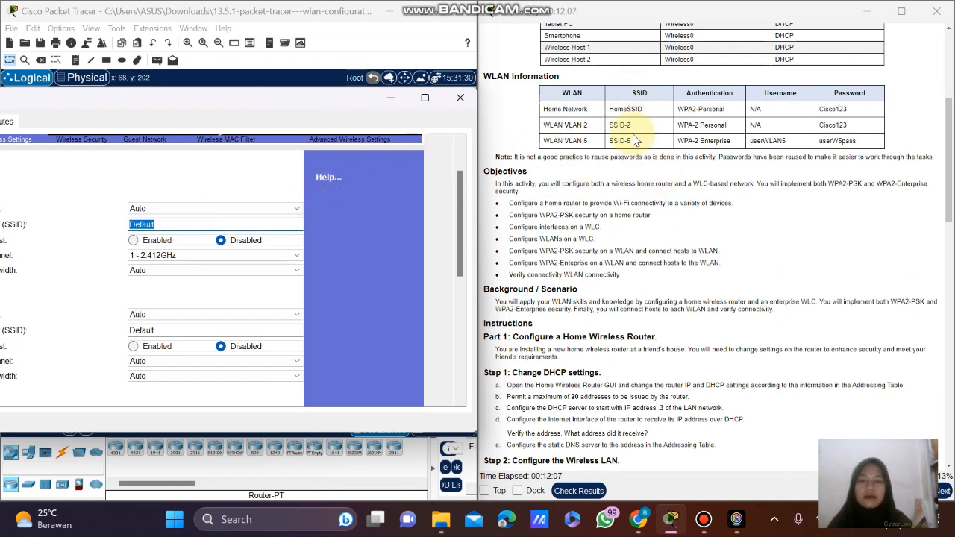
scroll(633, 140, "up", 1)
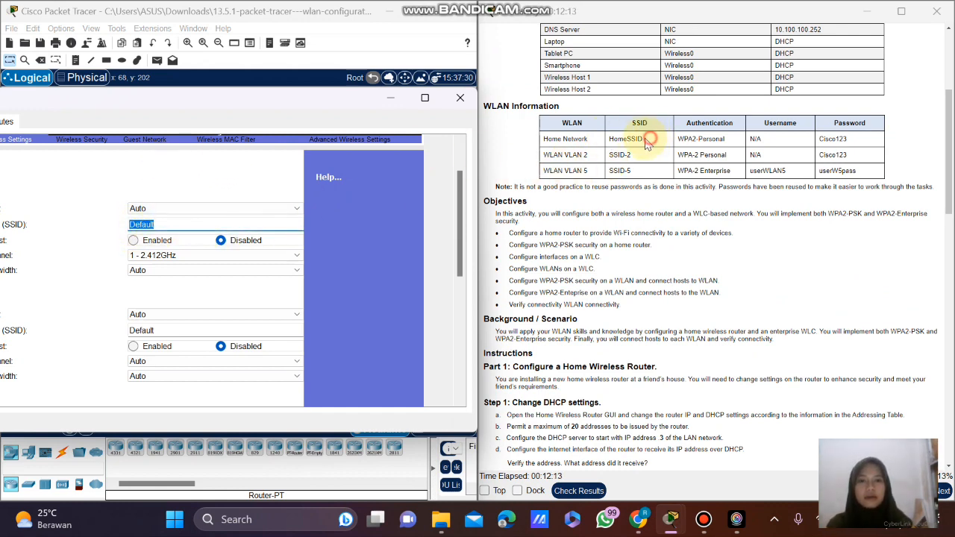
left_click_drag(647, 143, 619, 140)
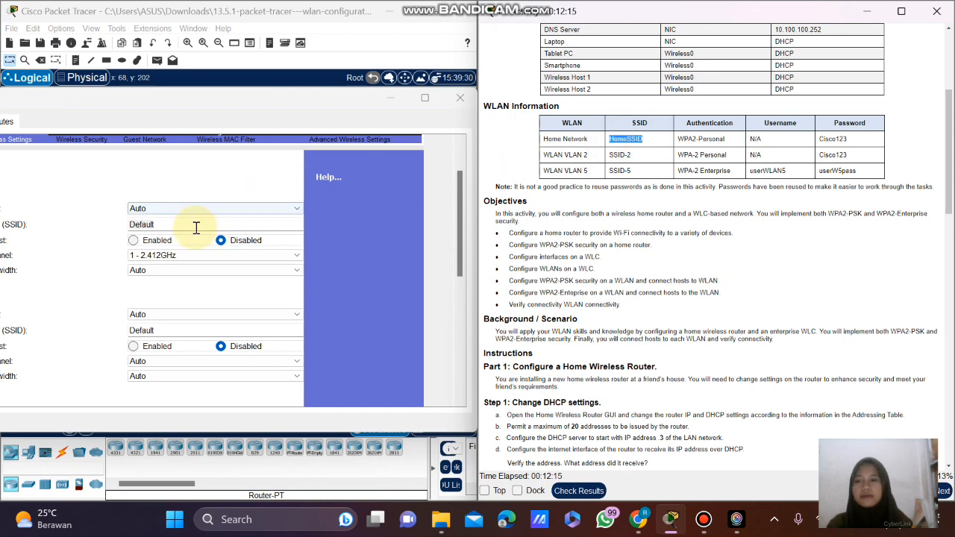
left_click_drag(191, 221, 147, 222)
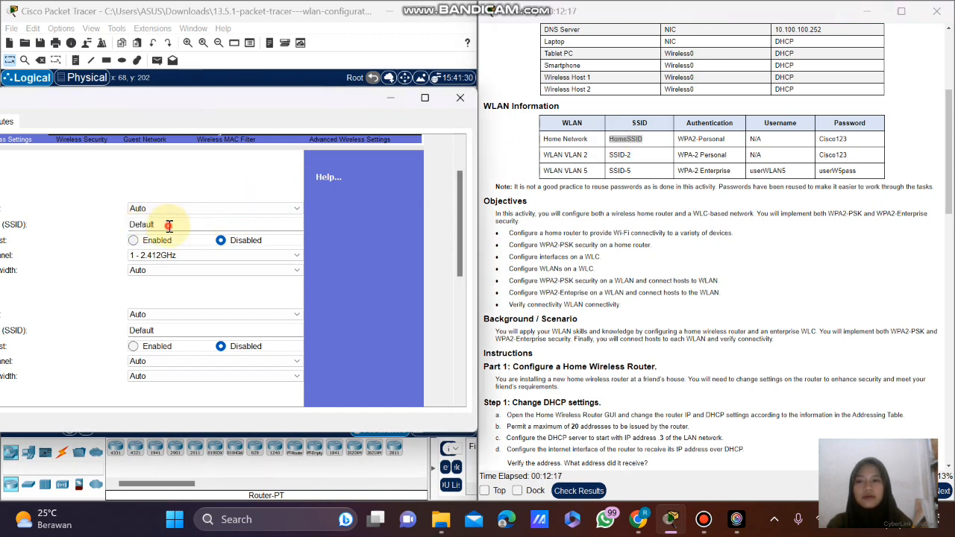
double_click(169, 225)
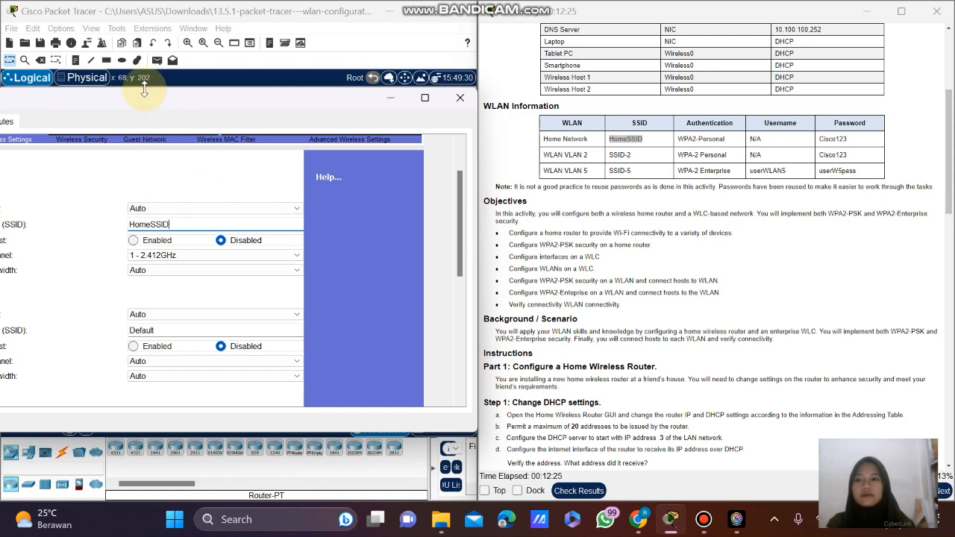
left_click_drag(226, 105, 347, 115)
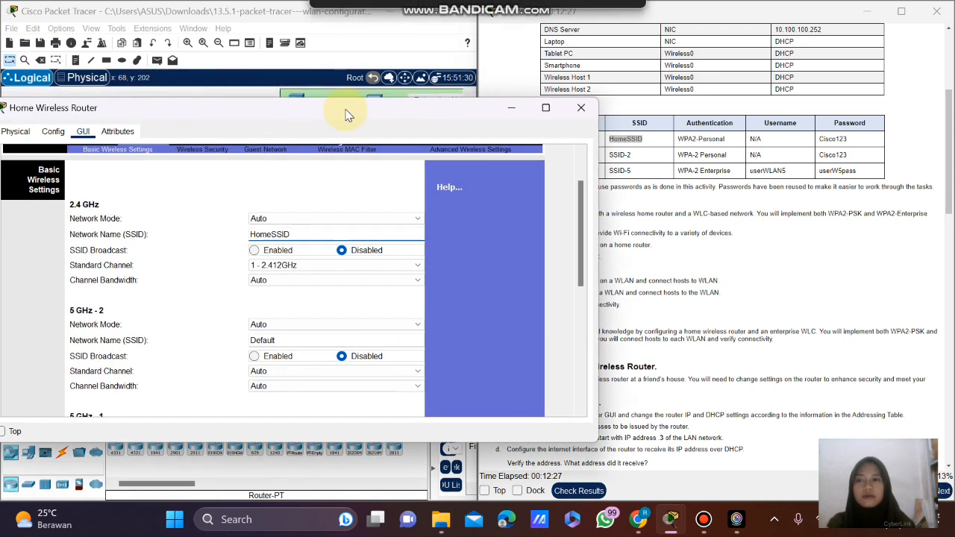
Enable 2.4 GHz SSID broadcast and set the 2.4 GHz channel to 6.
left_click(268, 251)
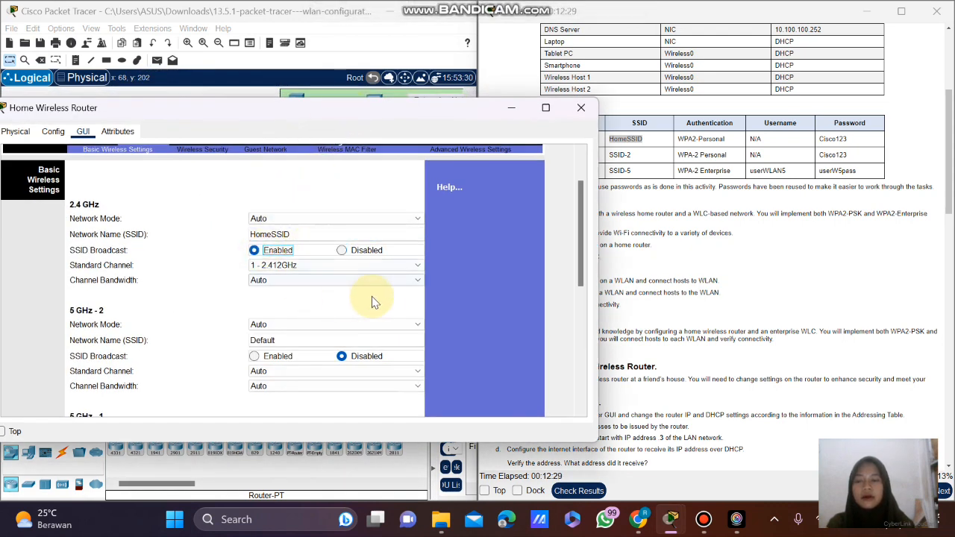
left_click(300, 267)
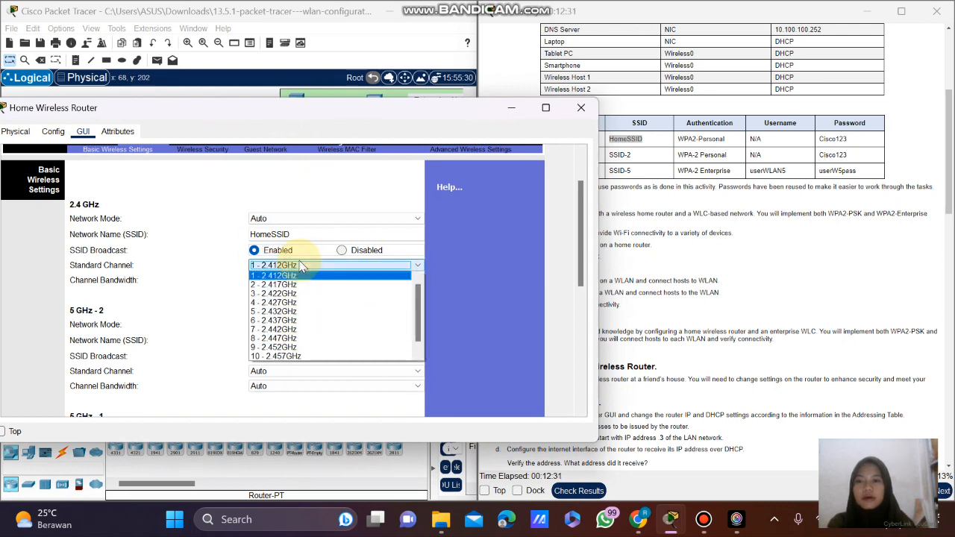
left_click(295, 321)
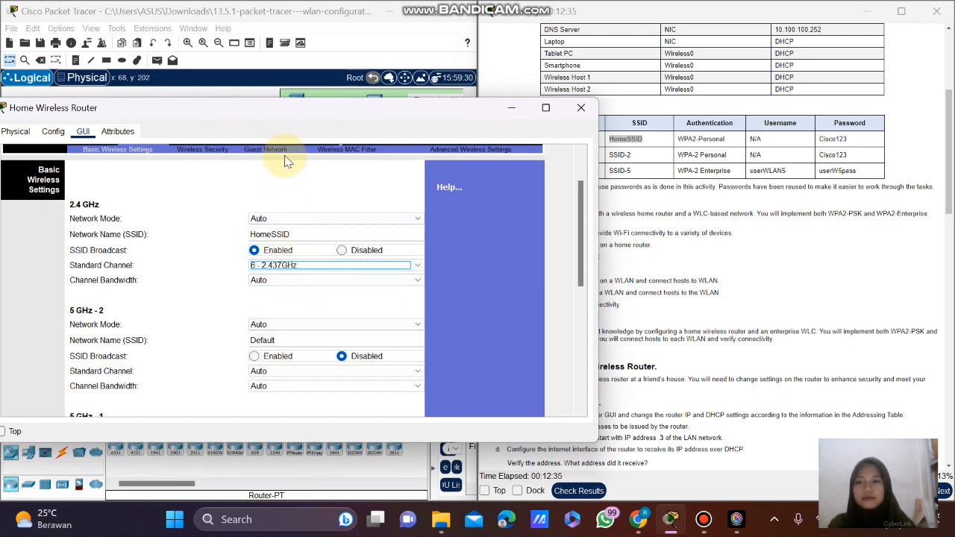
scroll(294, 316, "down", 1)
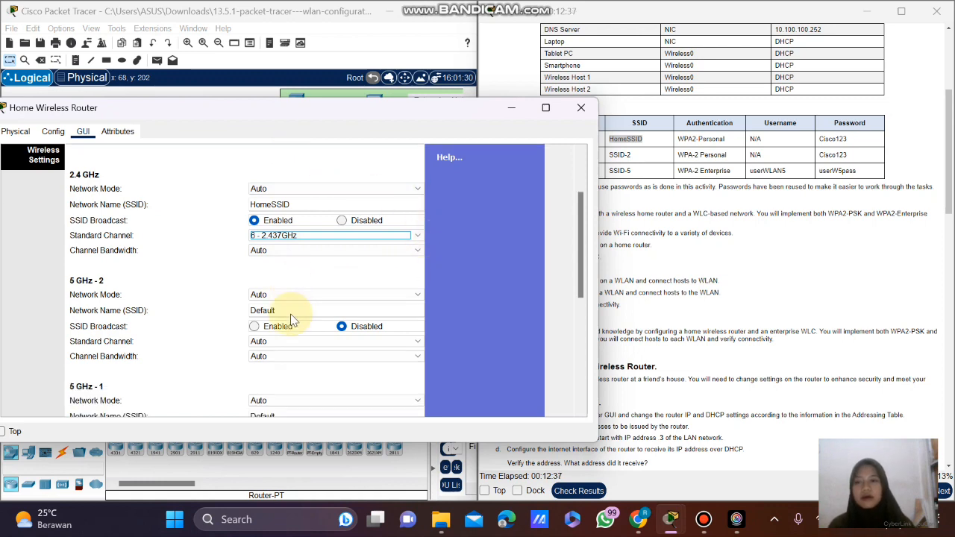
left_click_drag(281, 115, 190, 99)
scroll(620, 254, "down", 2)
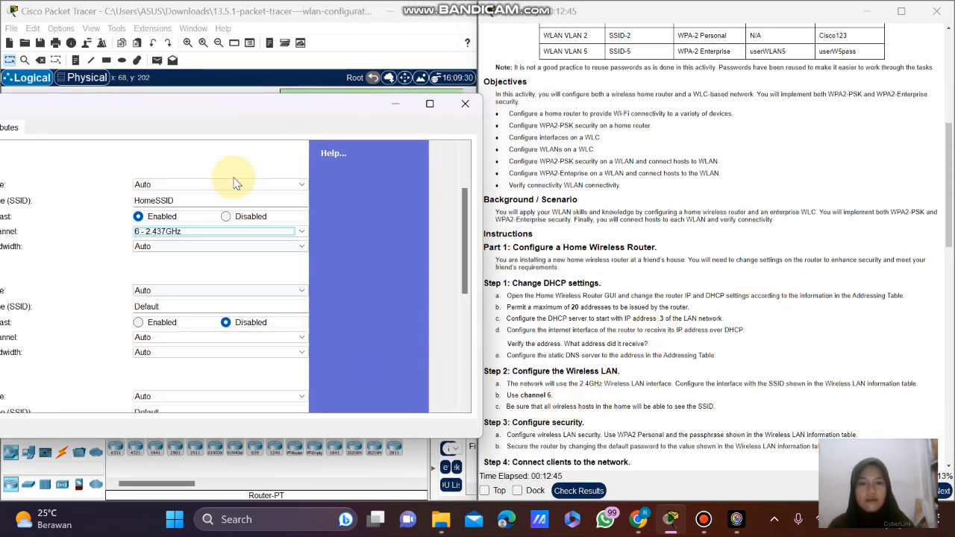
left_click(191, 124)
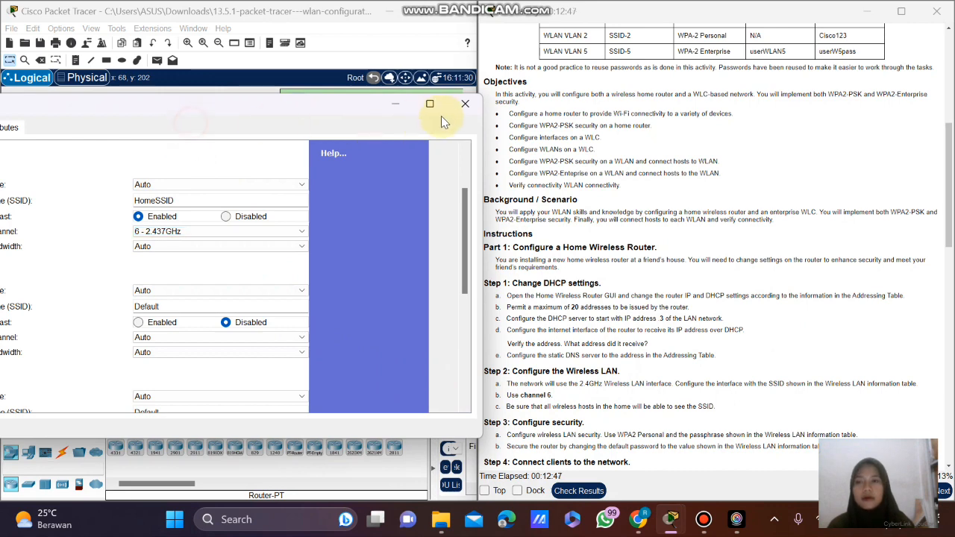
left_click_drag(175, 110, 455, 90)
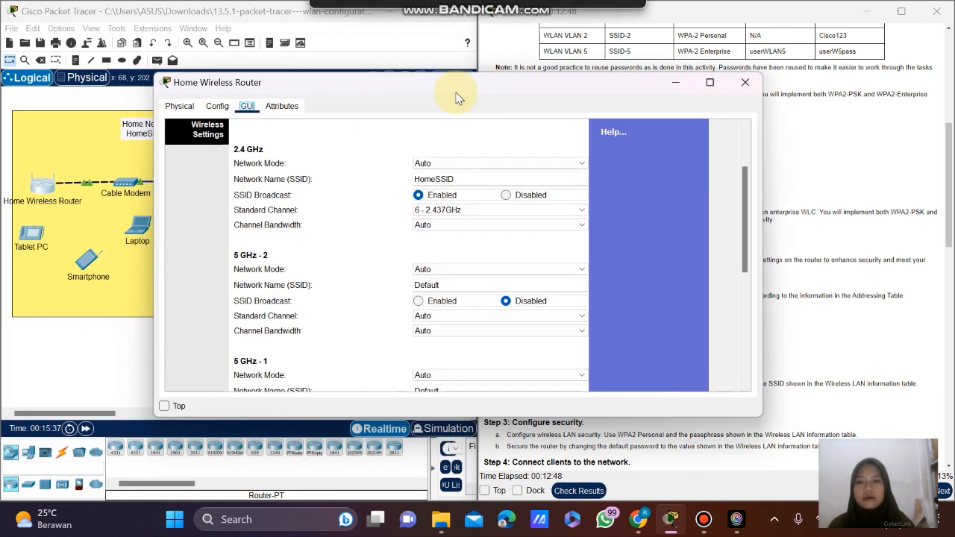
Disable both 5 GHz-1 and 5 GHz-2 radios, save the wireless settings, and minimize the window.
left_click(448, 266)
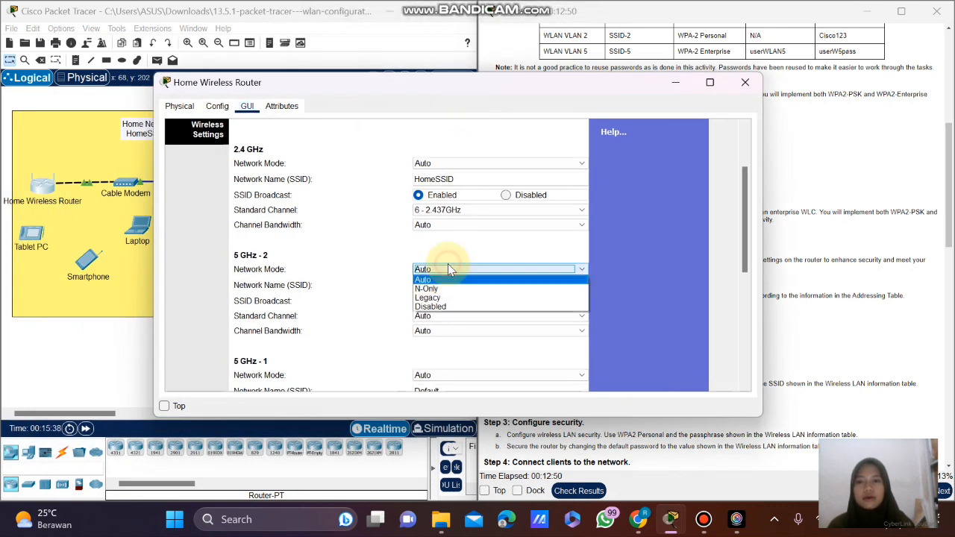
left_click(442, 306)
scroll(478, 298, "down", 3)
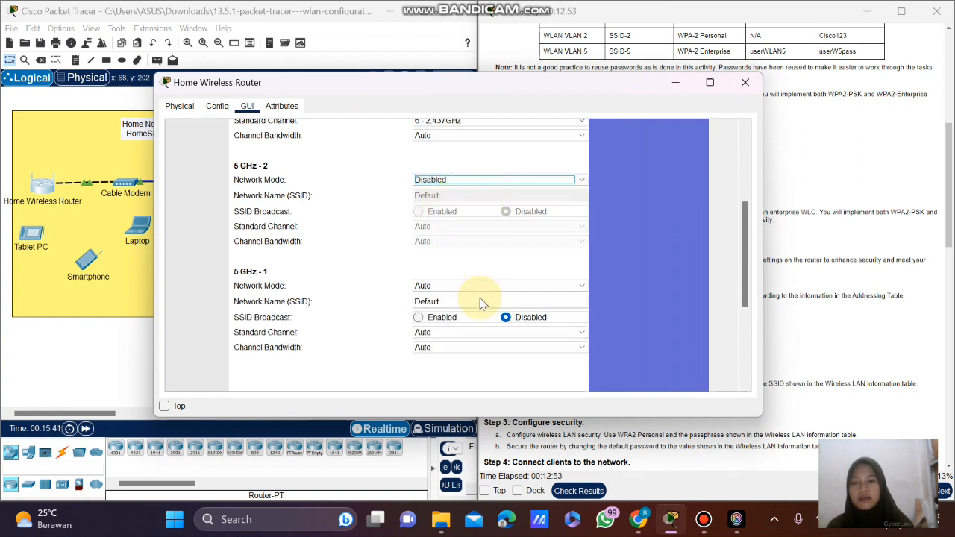
left_click(467, 286)
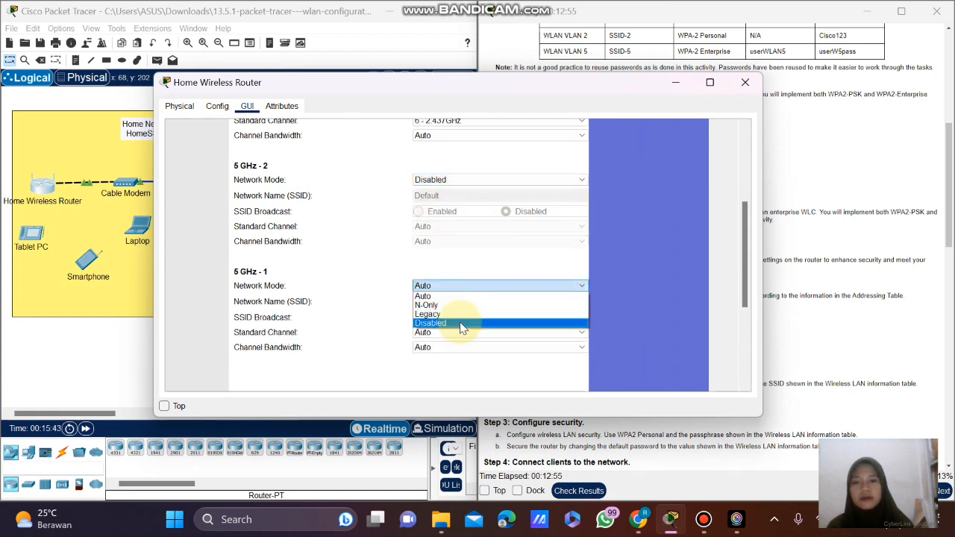
left_click(459, 322)
scroll(612, 258, "up", 5)
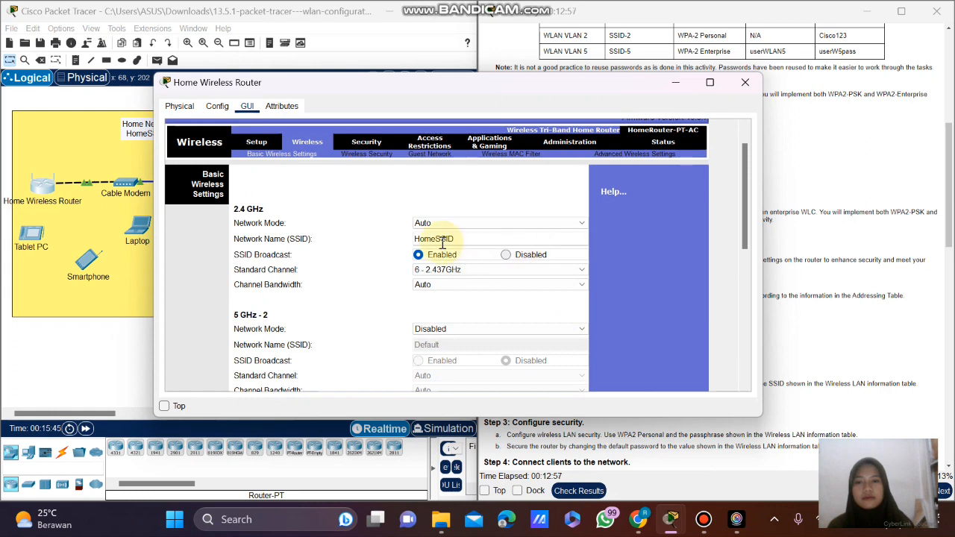
scroll(619, 245, "down", 9)
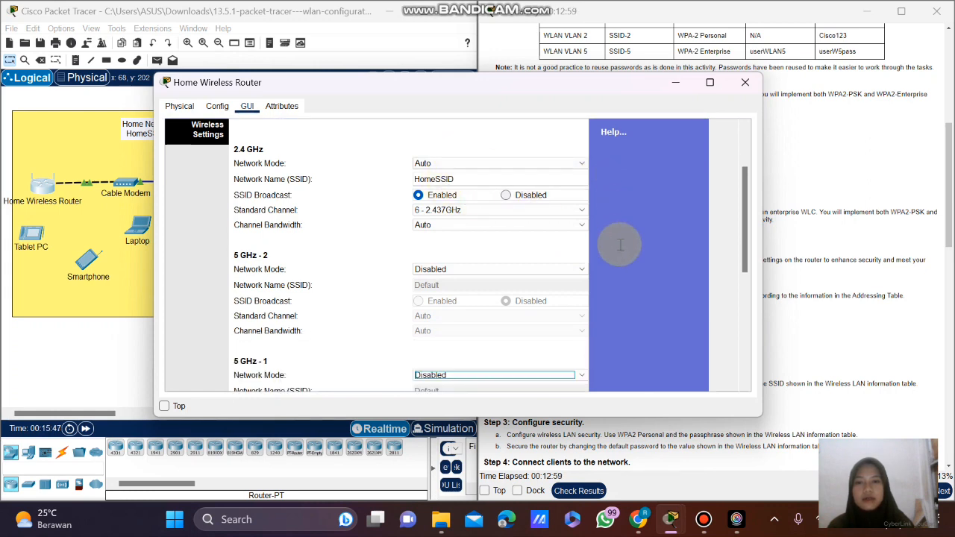
scroll(620, 245, "down", 3)
left_click(427, 375)
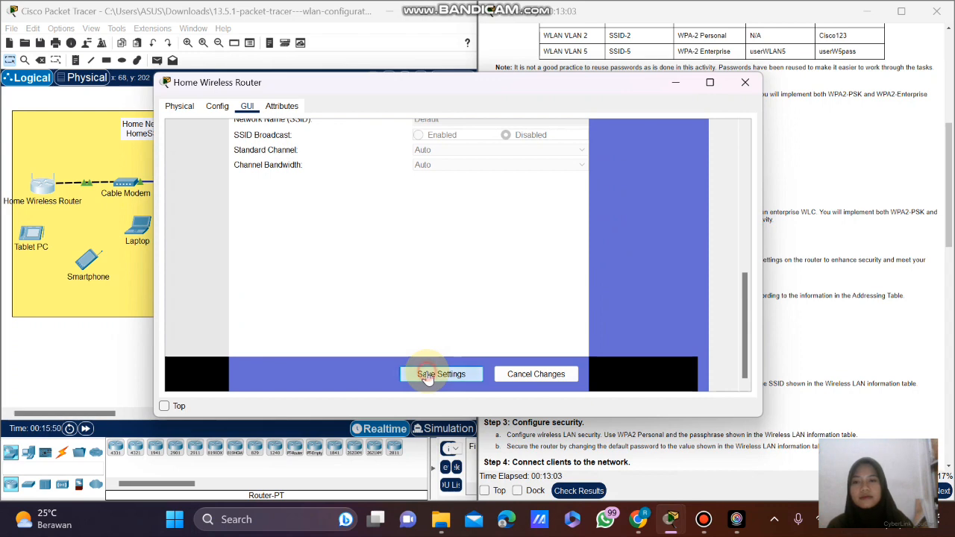
left_click(675, 83)
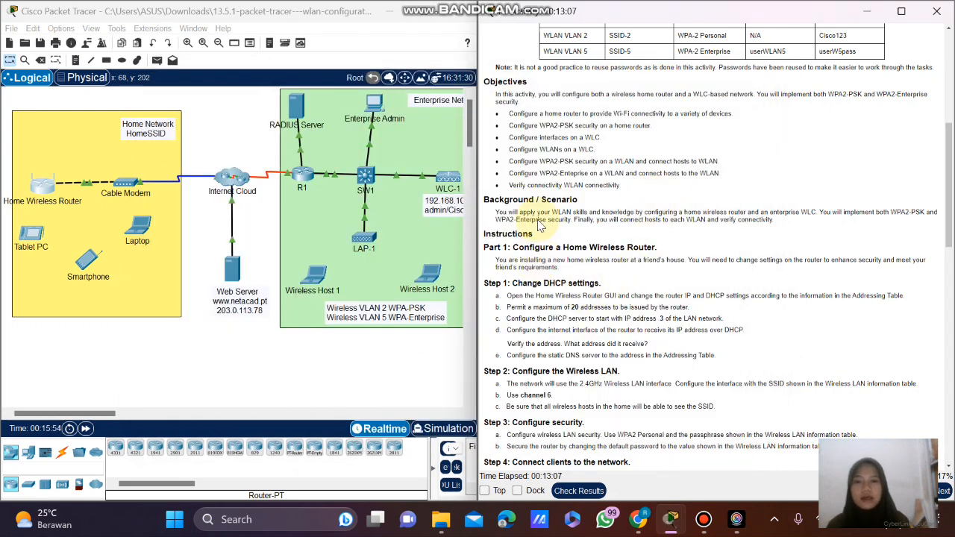
scroll(573, 307, "down", 1)
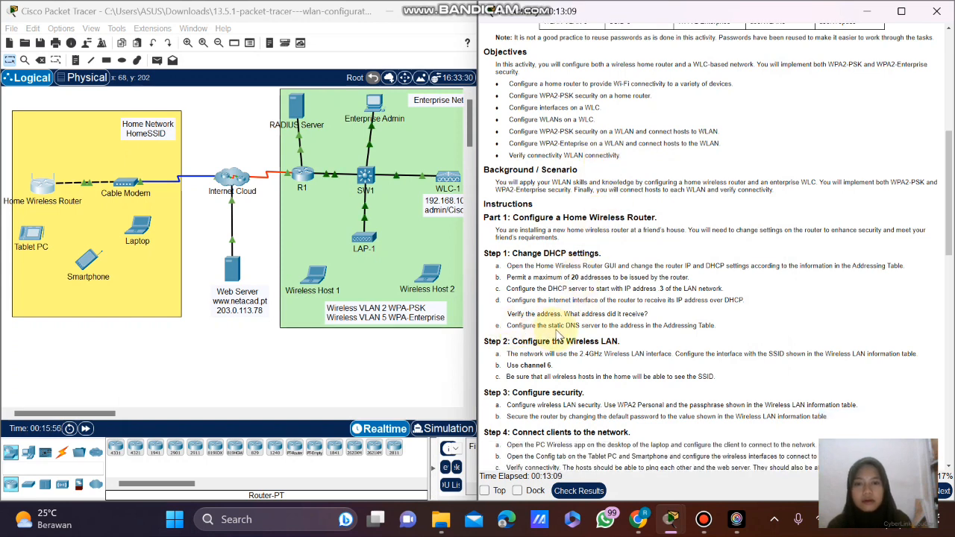
scroll(538, 335, "down", 2)
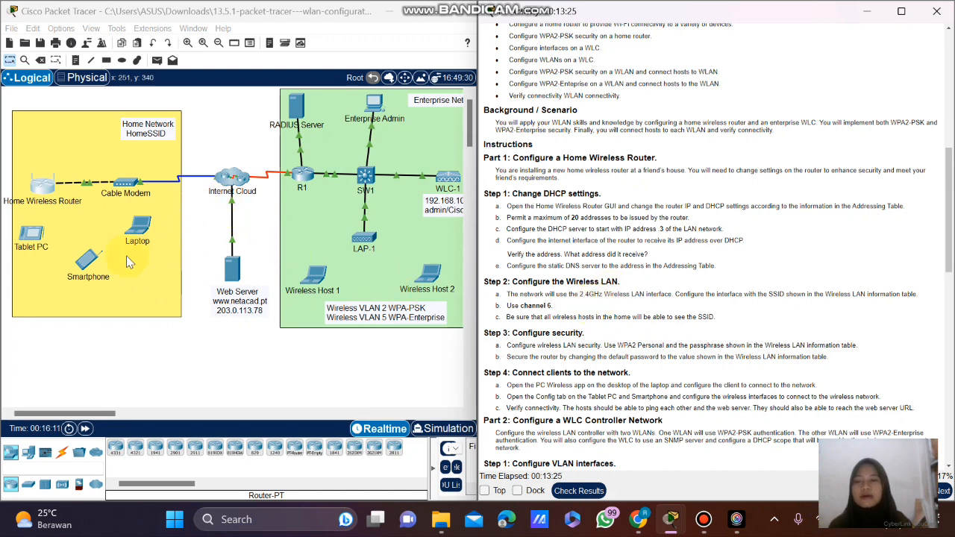
left_click(138, 232)
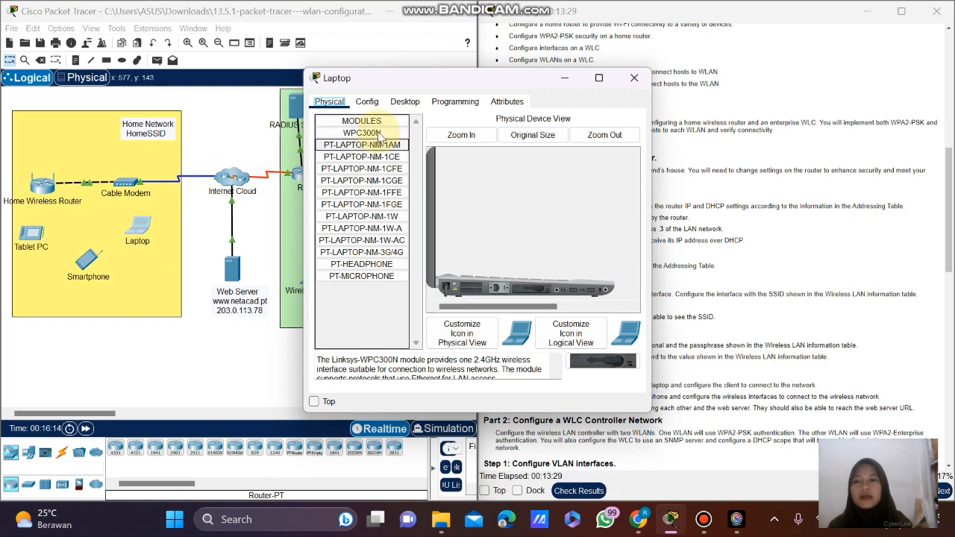
left_click(402, 108)
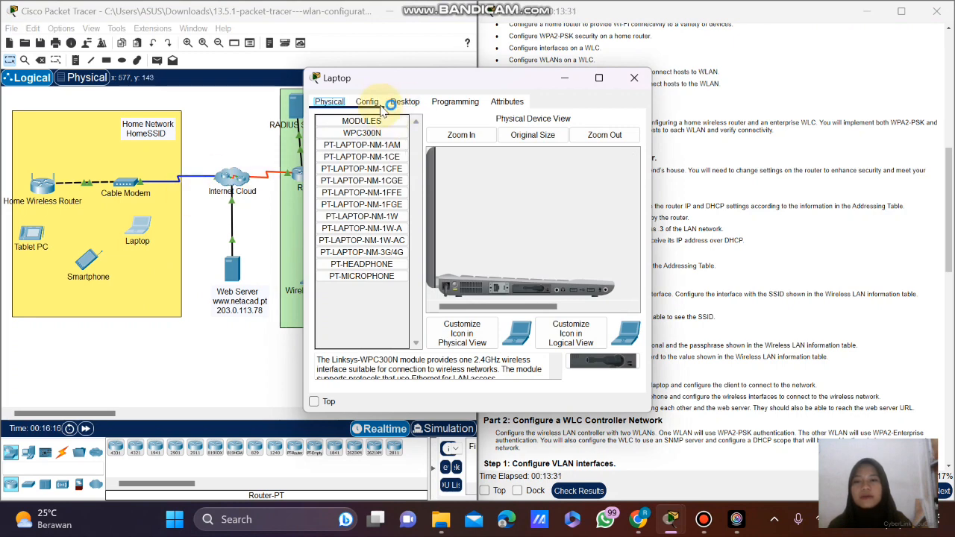
left_click(345, 248)
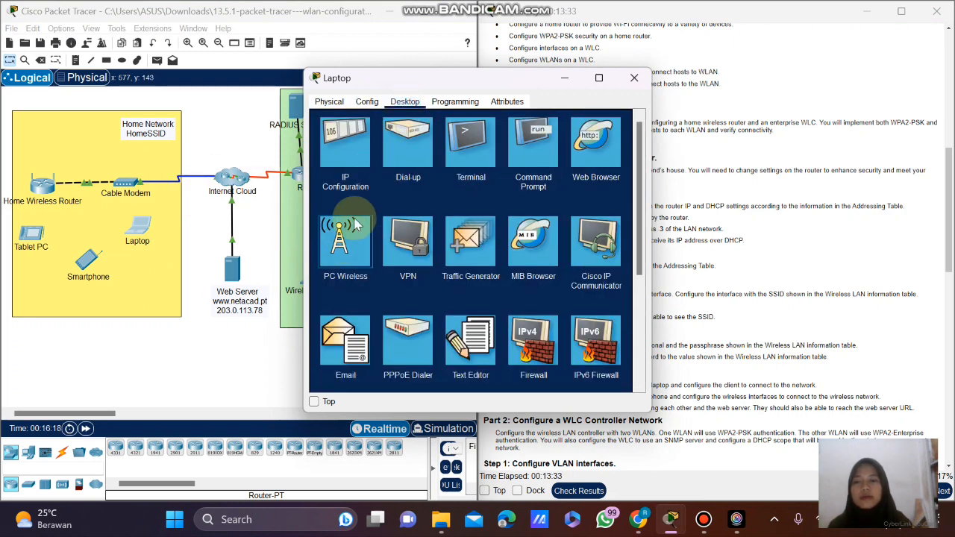
left_click(386, 203)
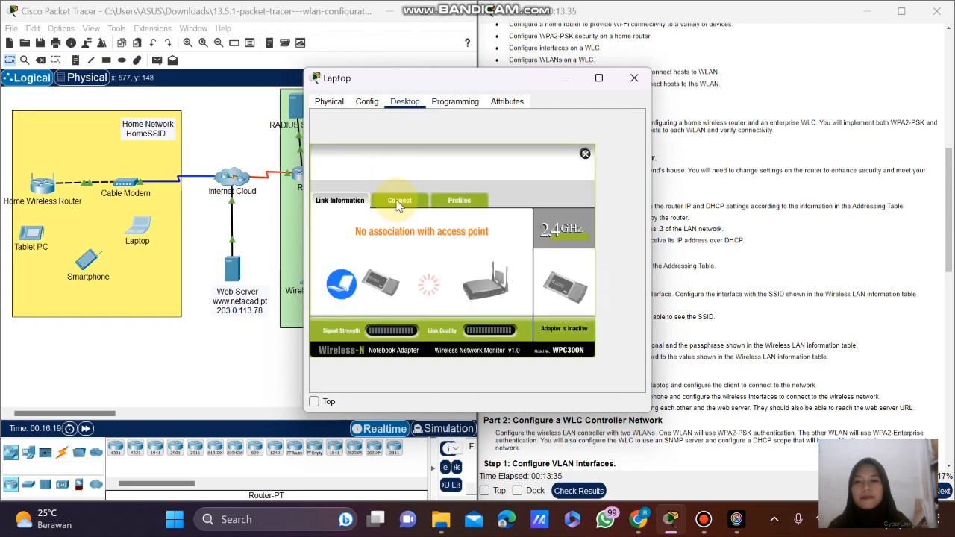
left_click(458, 308)
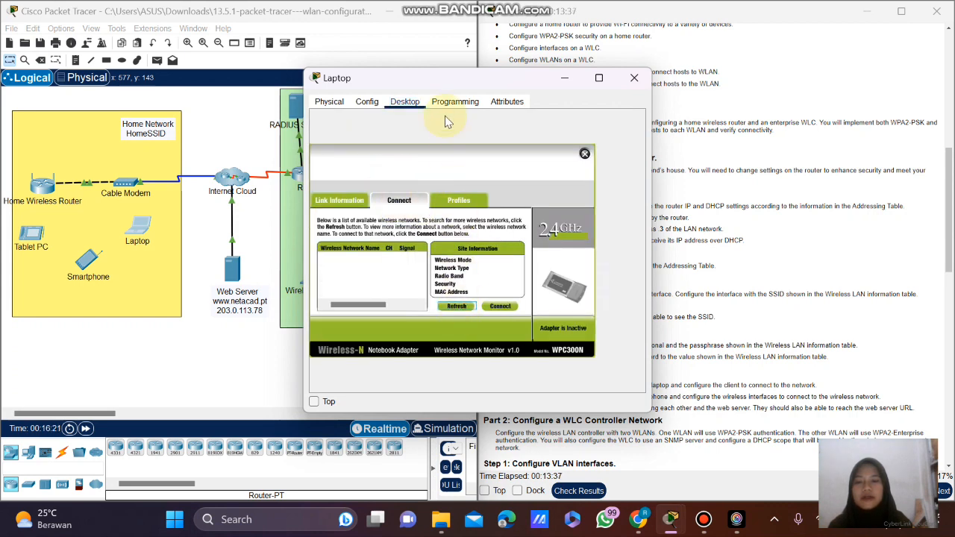
left_click_drag(461, 88, 412, 88)
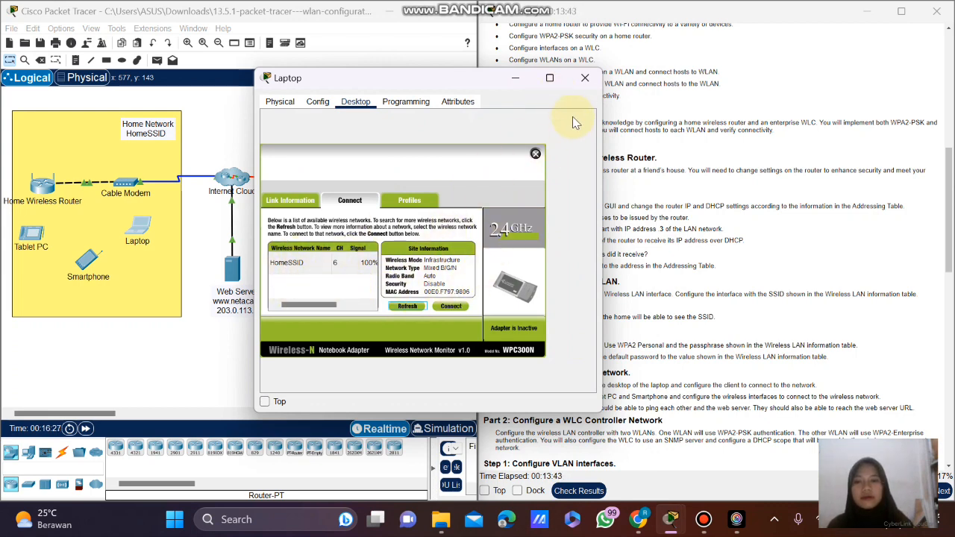
left_click(586, 78)
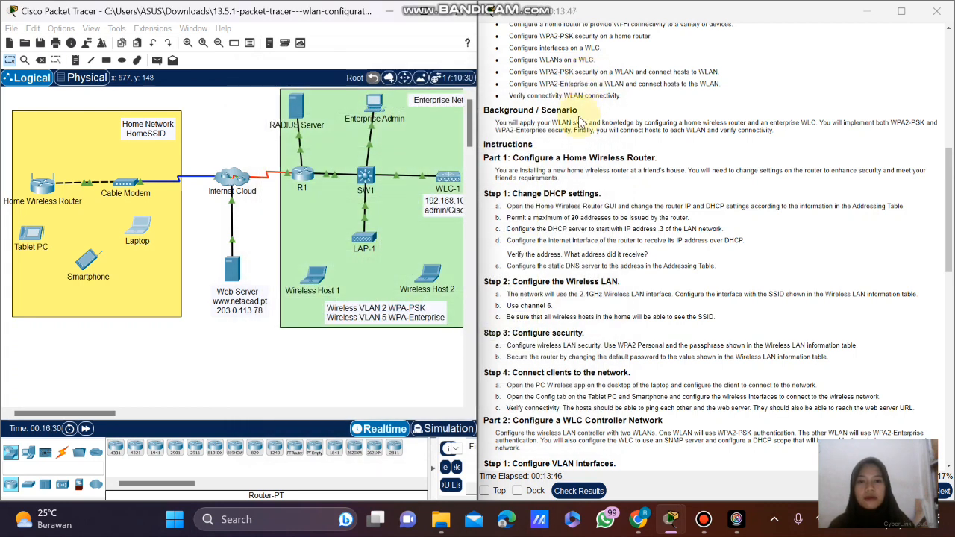
scroll(589, 196, "down", 2)
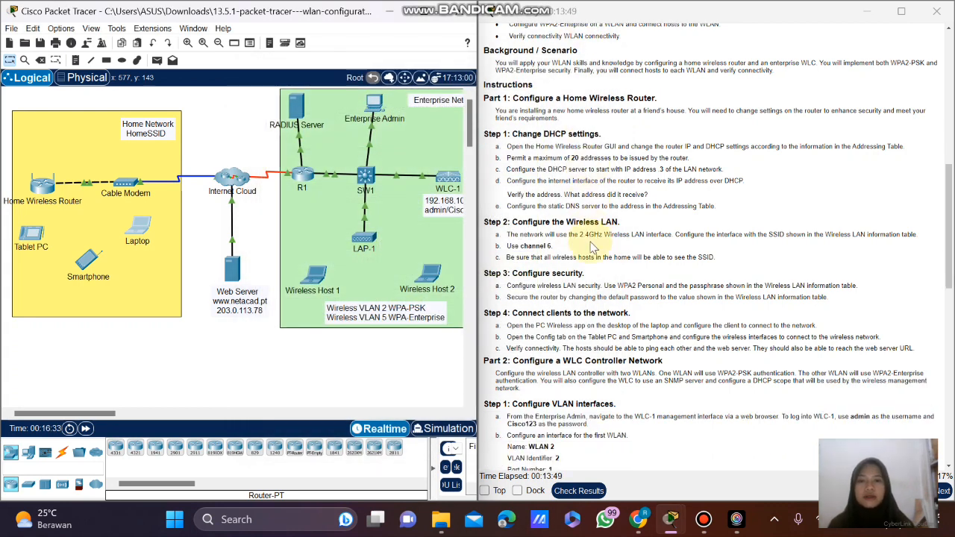
scroll(590, 246, "down", 1)
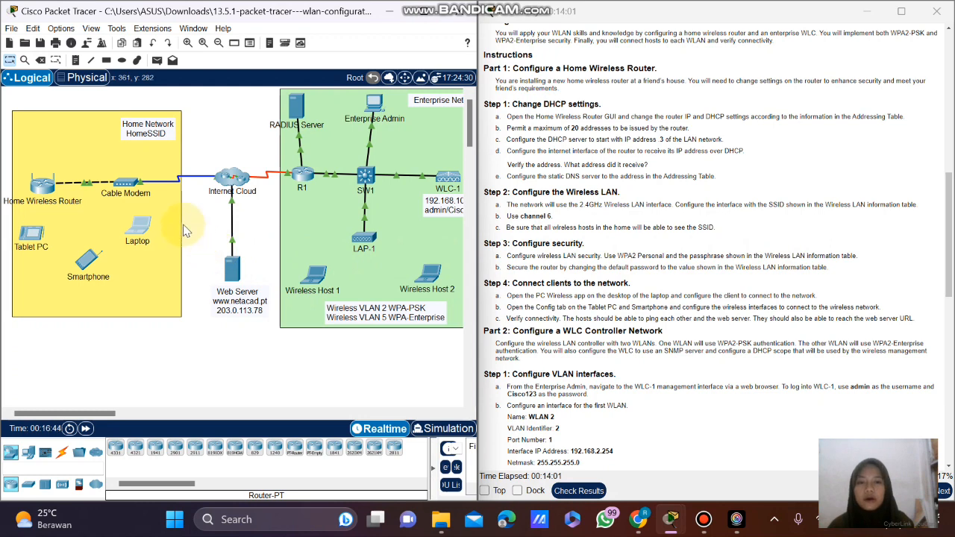
double_click(621, 256)
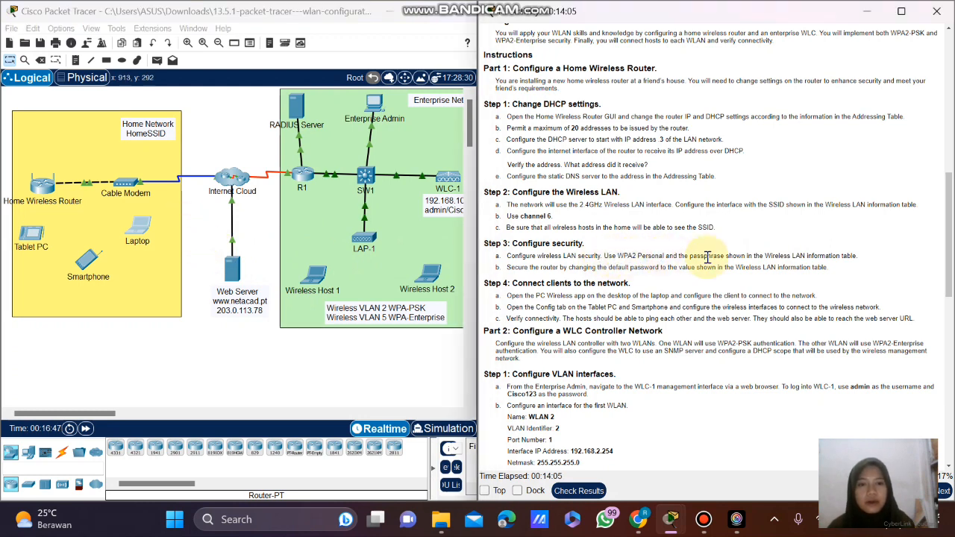
left_click_drag(708, 257, 716, 258)
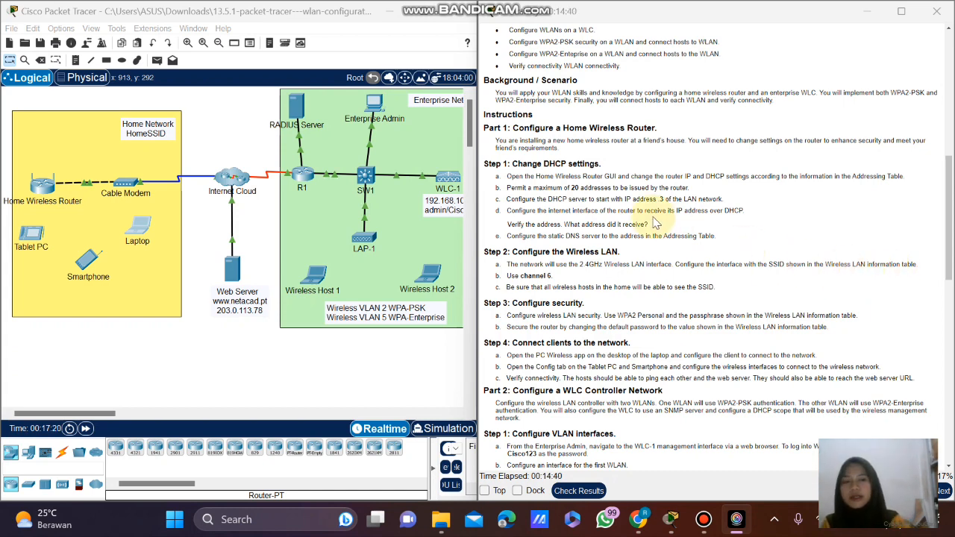
scroll(654, 222, "up", 5)
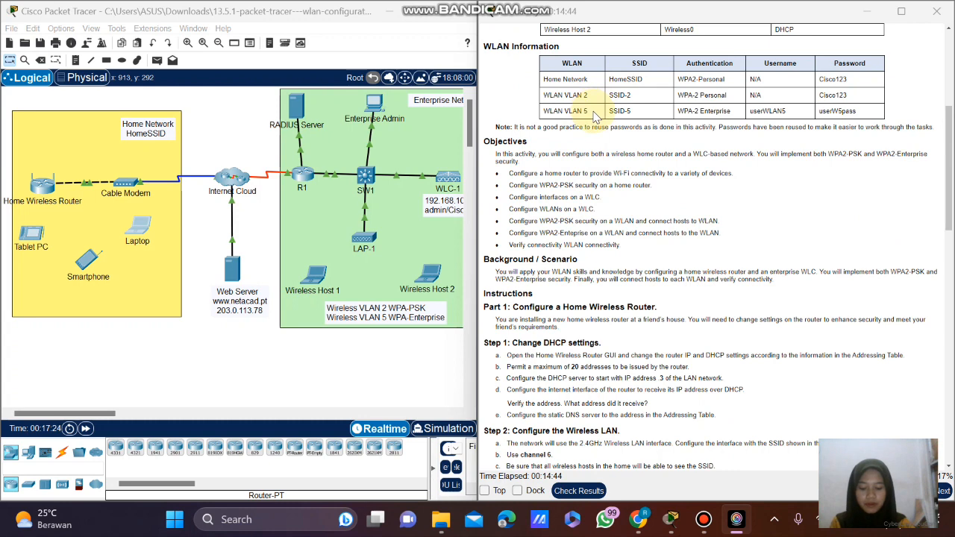
Set the Home Wireless Router's 2.4 GHz security mode to WPA2 Personal.
left_click(45, 192)
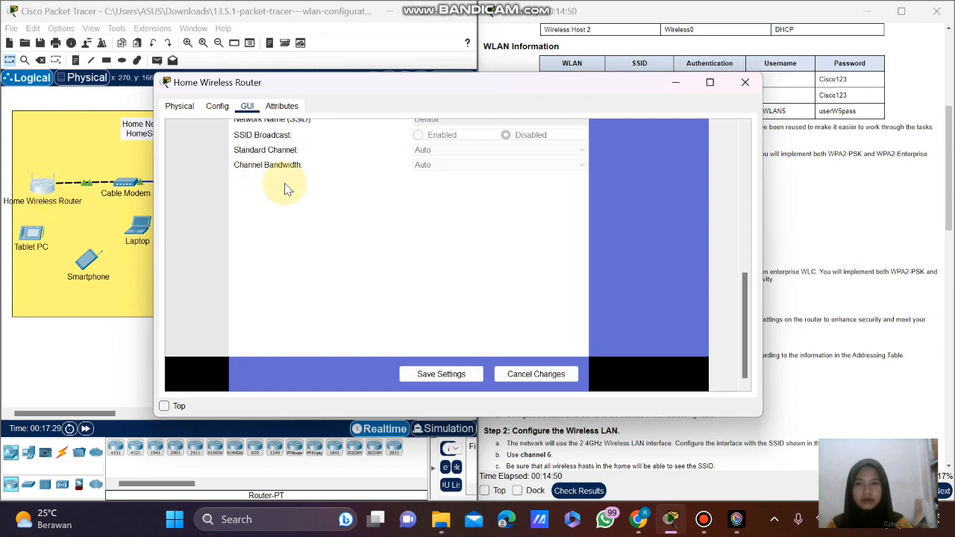
scroll(295, 187, "up", 10)
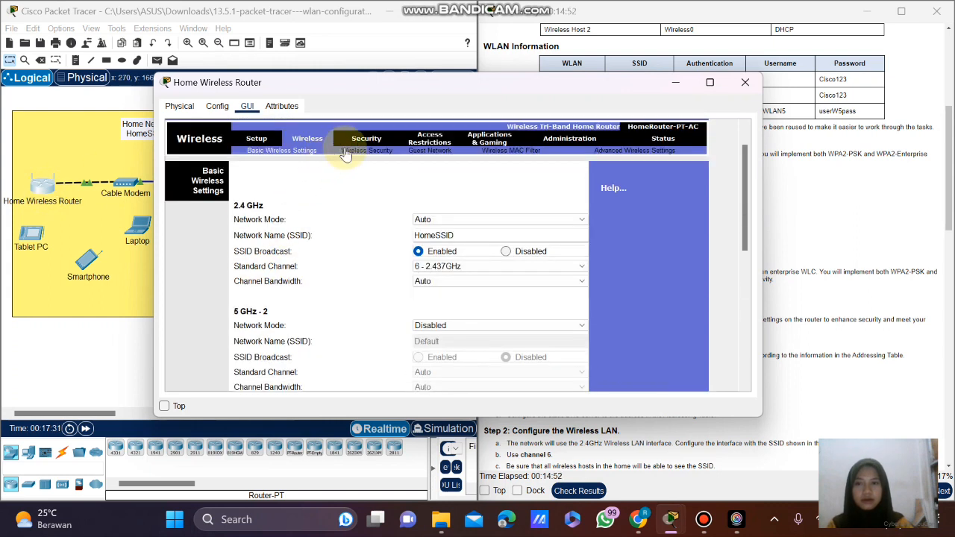
left_click(380, 153)
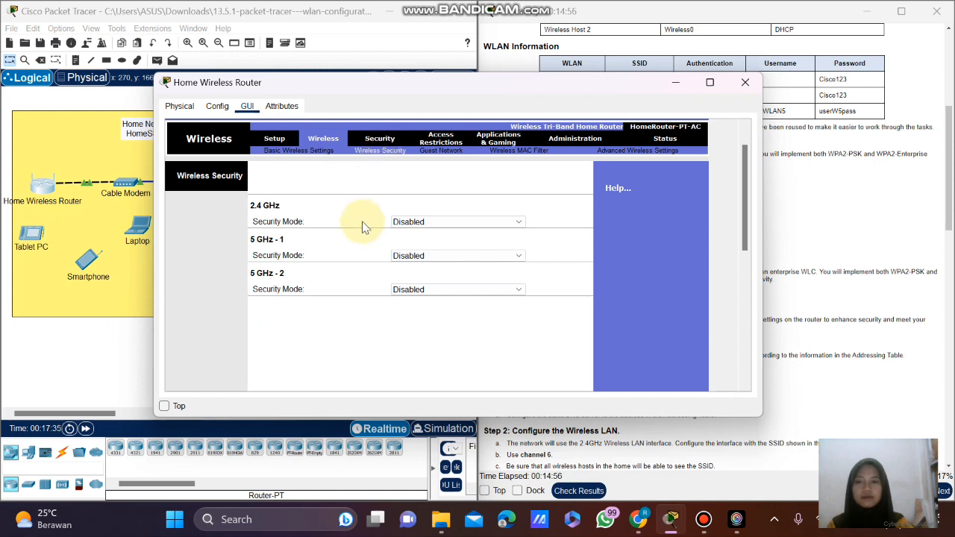
left_click(418, 228)
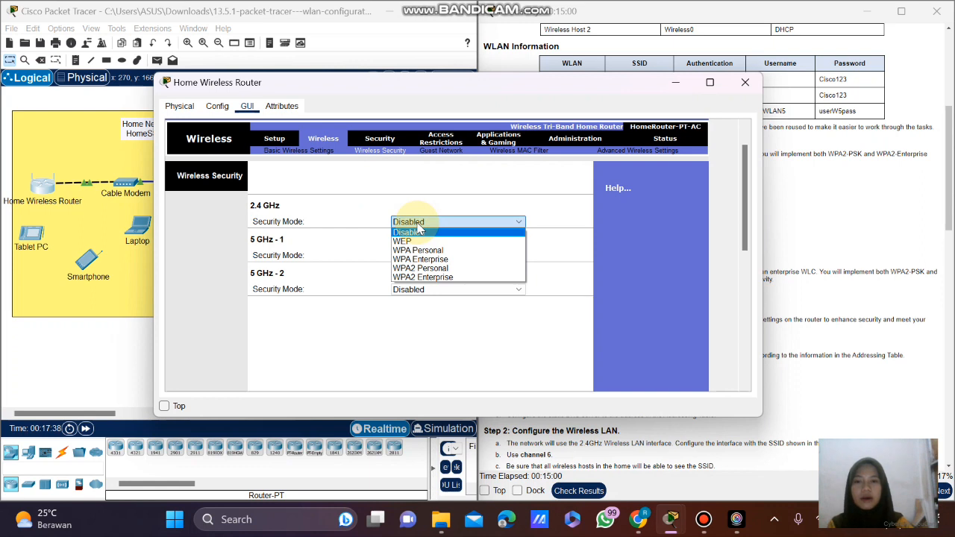
left_click(425, 268)
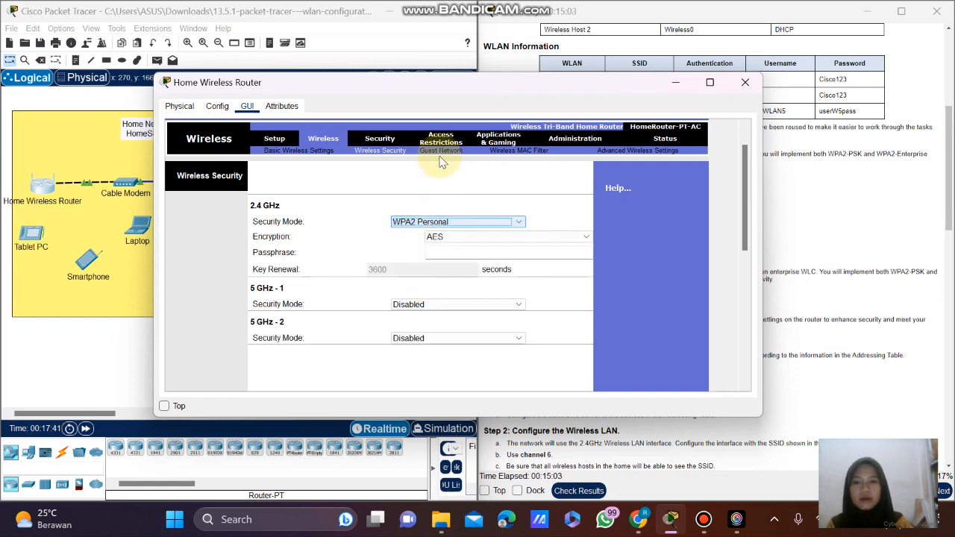
Scroll the lab instructions to Step 3a, briefly highlight 'WPA2 Personal', and restore the router window.
left_click(412, 106)
left_click_drag(293, 78, 115, 62)
scroll(784, 210, "down", 1)
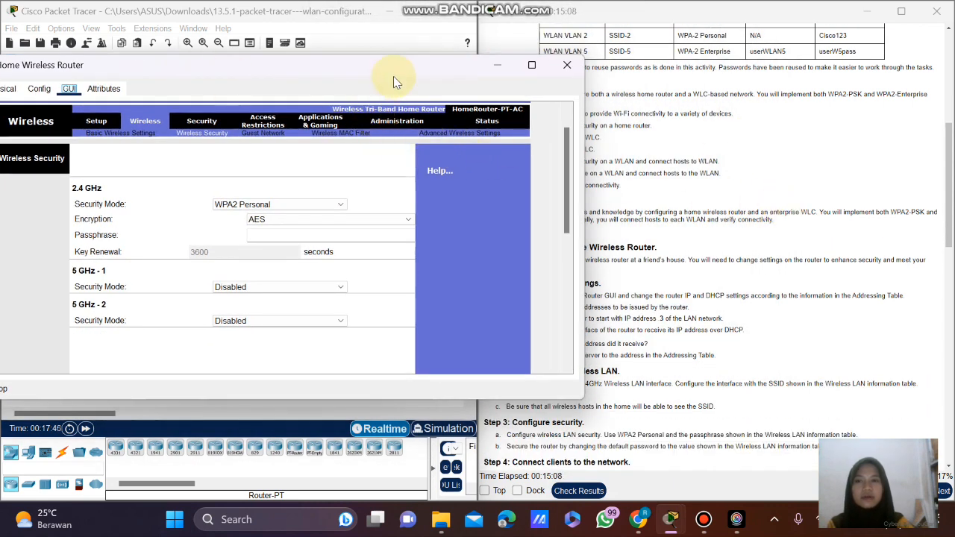
left_click_drag(362, 75, 248, 86)
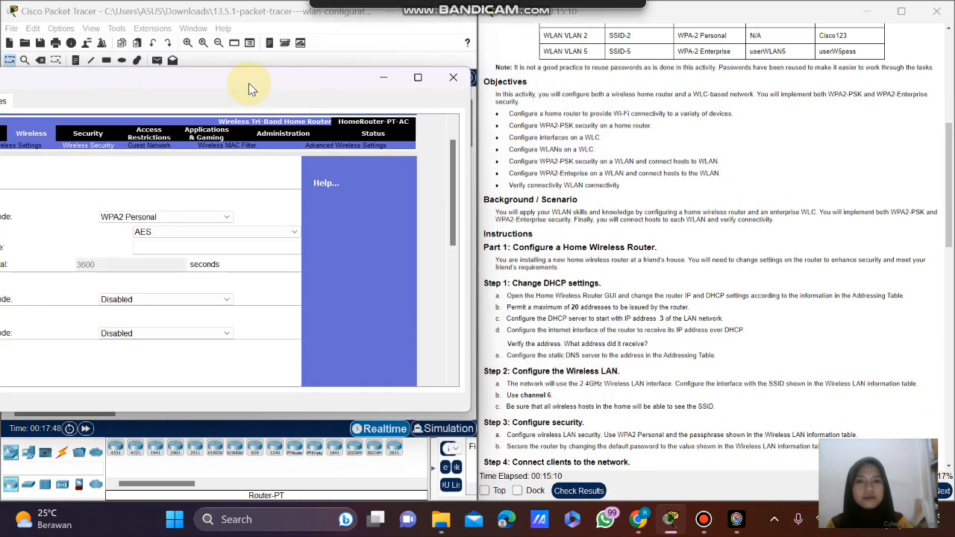
scroll(738, 225, "down", 3)
scroll(738, 225, "down", 2)
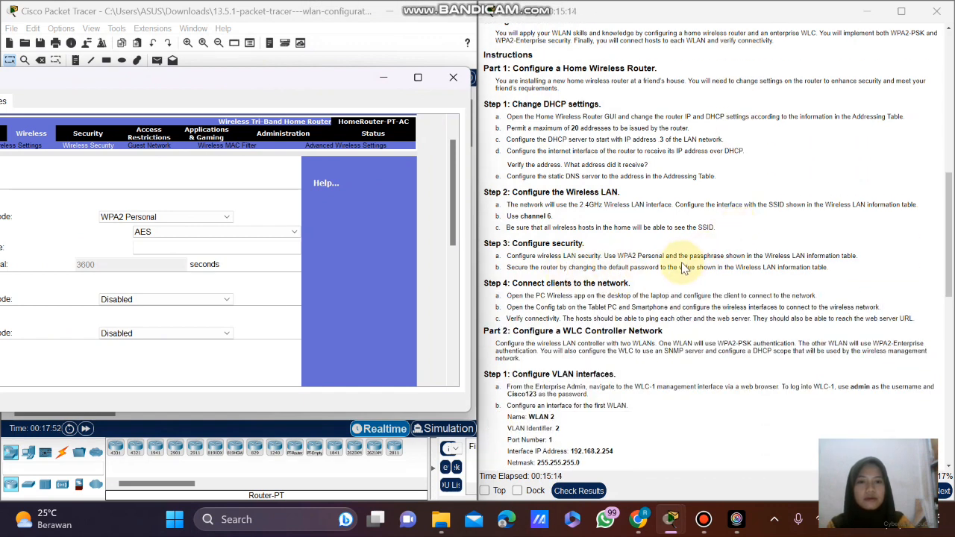
left_click(621, 258)
left_click_drag(621, 258, 667, 259)
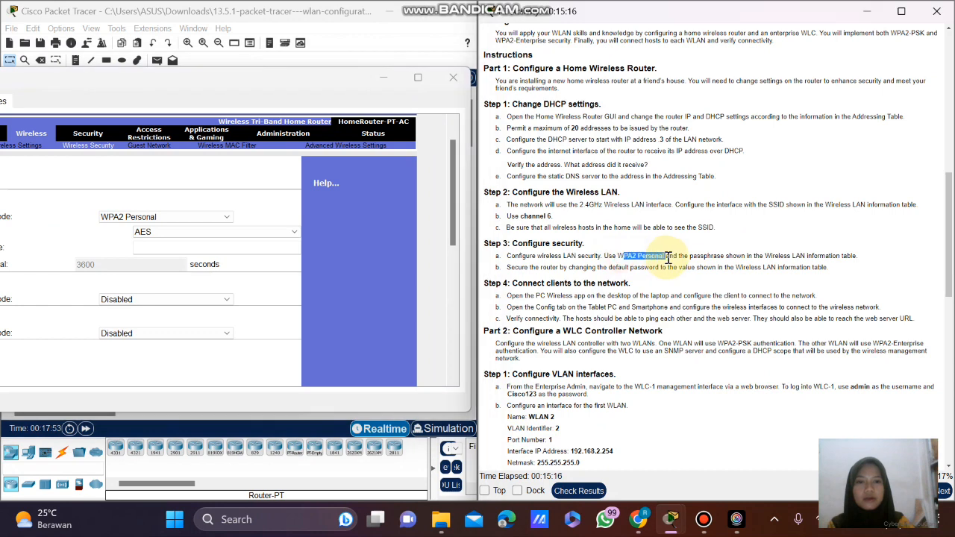
left_click(654, 256)
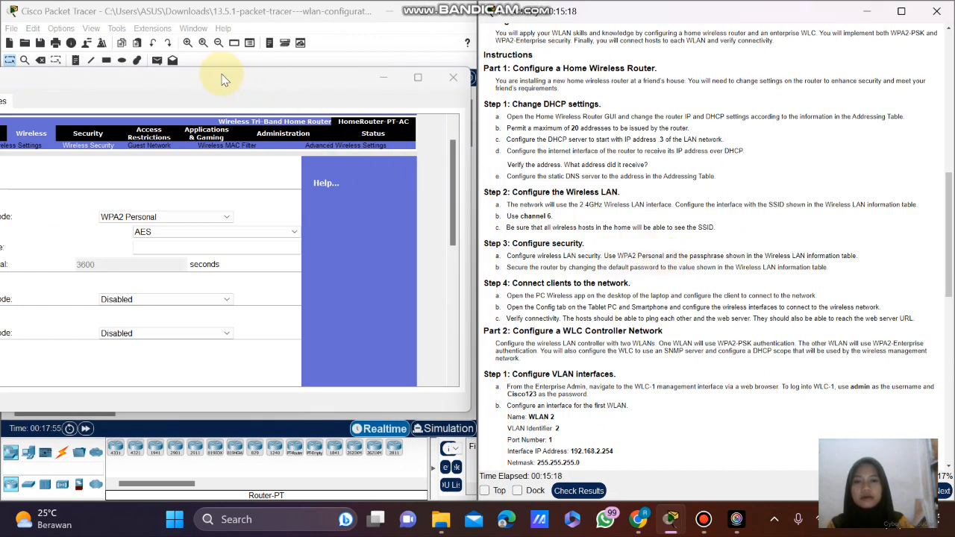
scroll(682, 169, "up", 10)
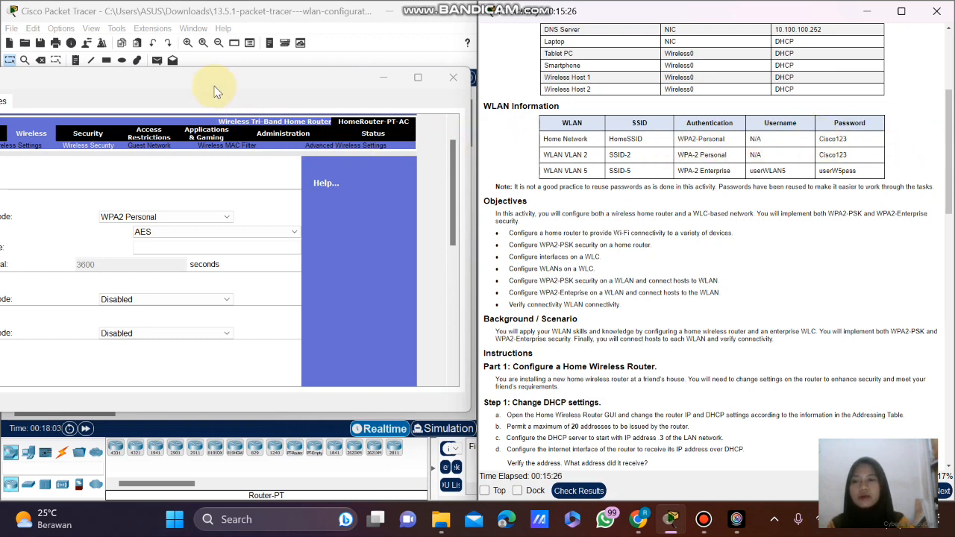
left_click_drag(215, 90, 374, 89)
Enter the lab passphrase for 2.4 GHz, save the settings, and minimize the router window.
left_click(328, 248)
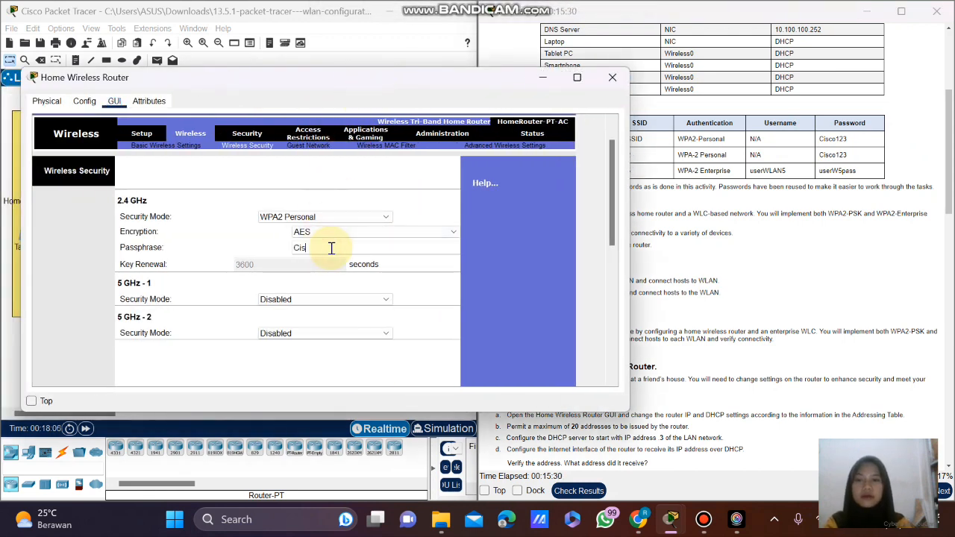
type("Cisco123")
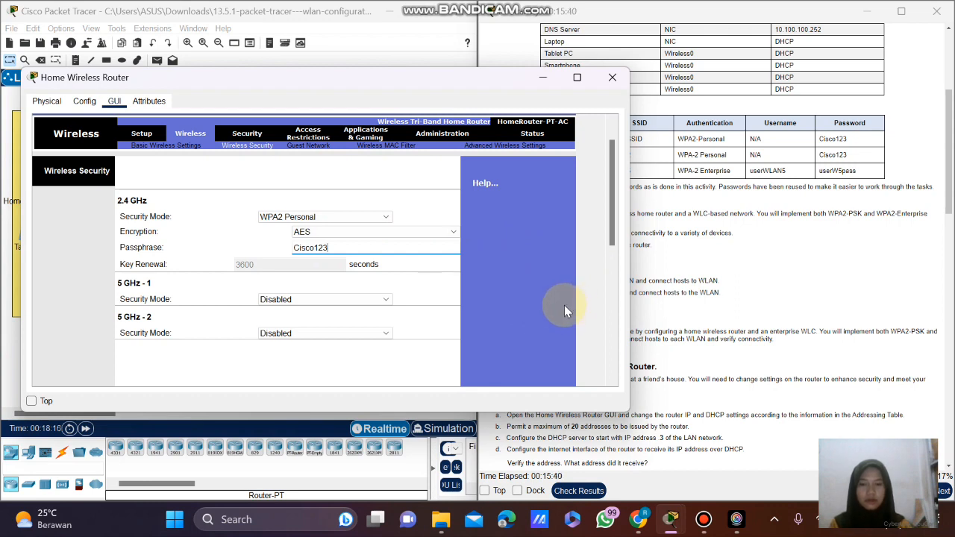
scroll(565, 310, "down", 5)
scroll(565, 310, "down", 3)
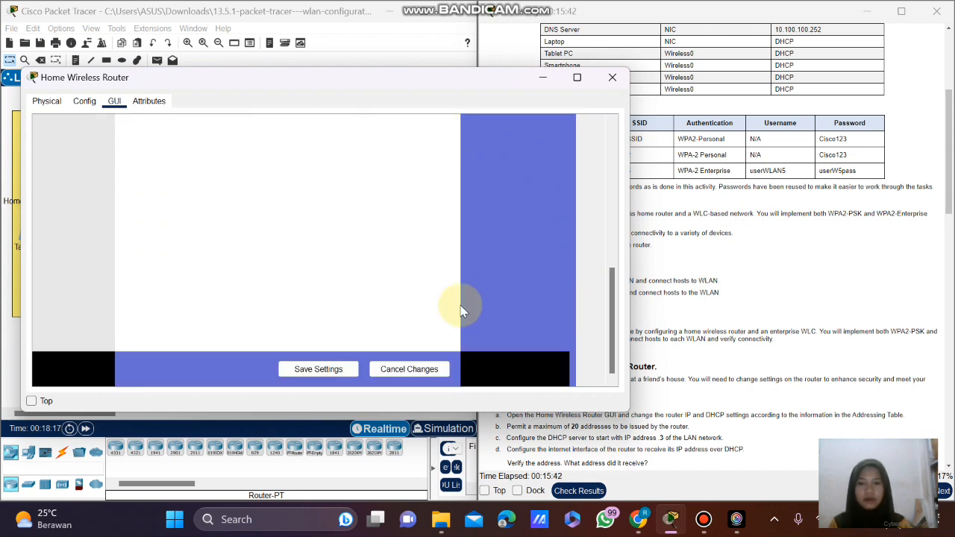
left_click(316, 369)
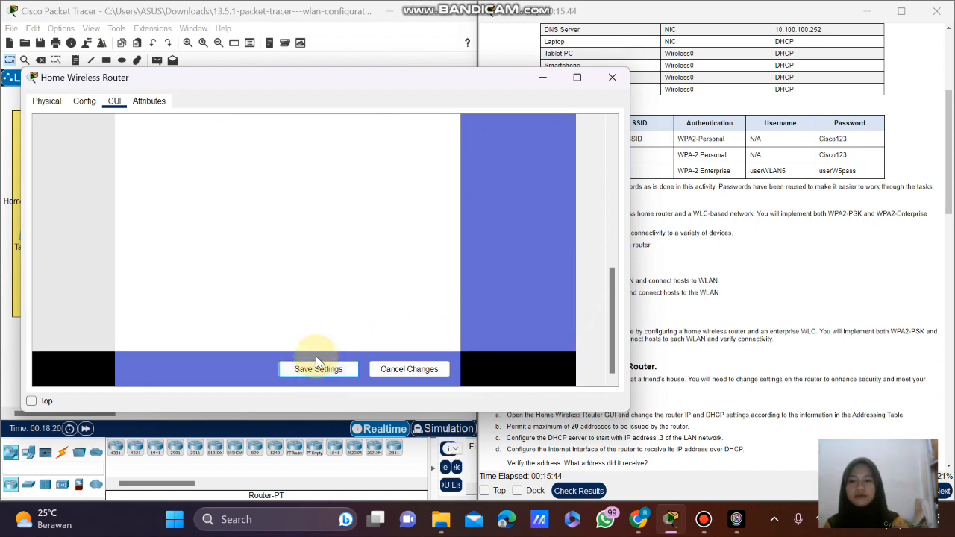
left_click(540, 77)
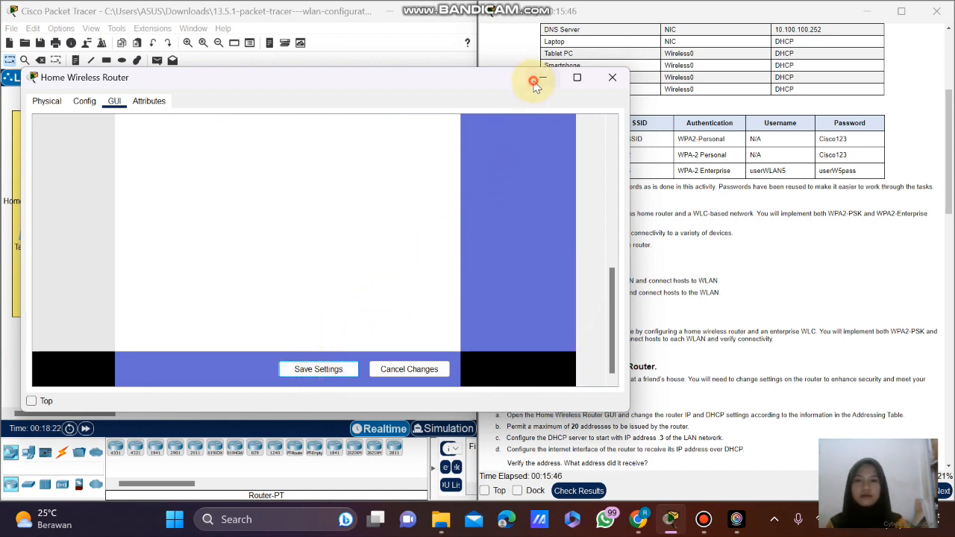
scroll(663, 229, "down", 9)
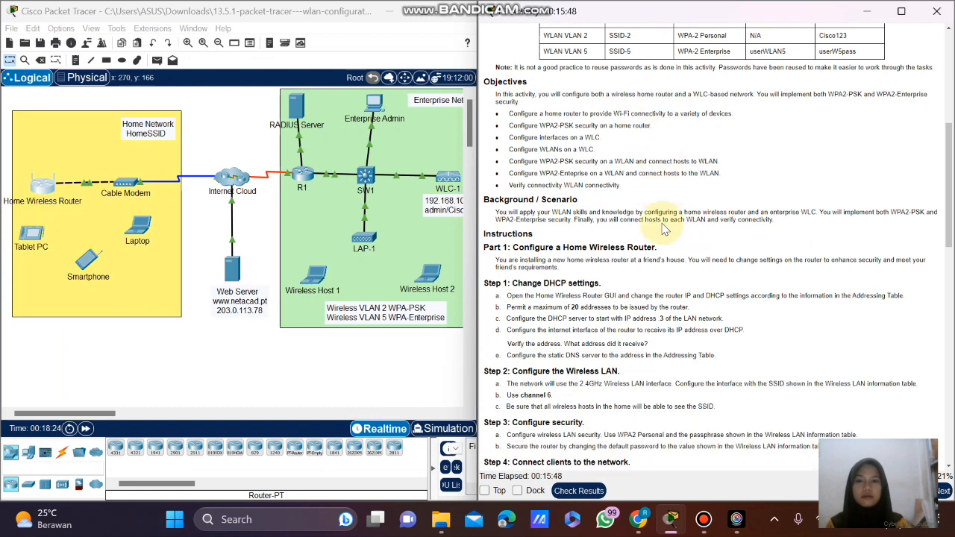
scroll(663, 229, "down", 1)
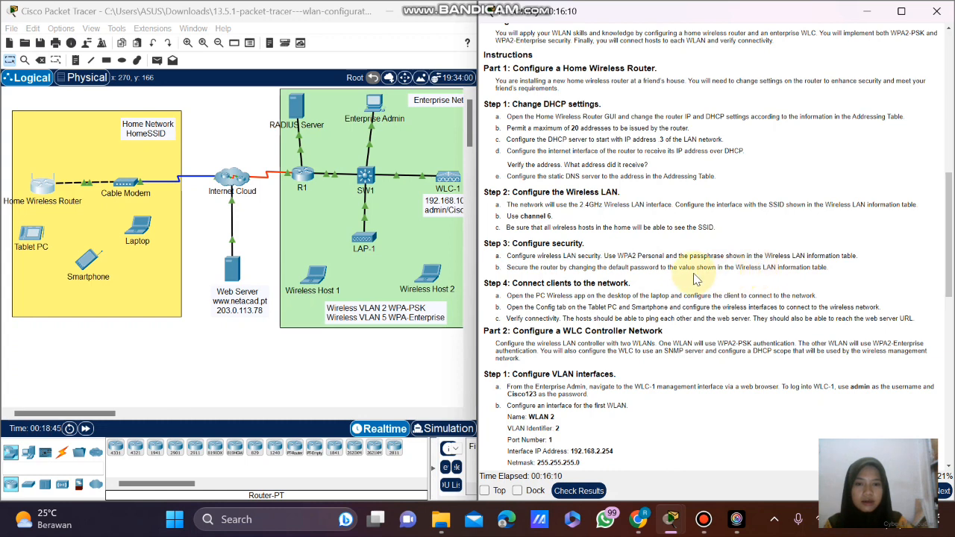
On the router's Administration page, replace the router password and its confirmation with the new password.
left_click(42, 187)
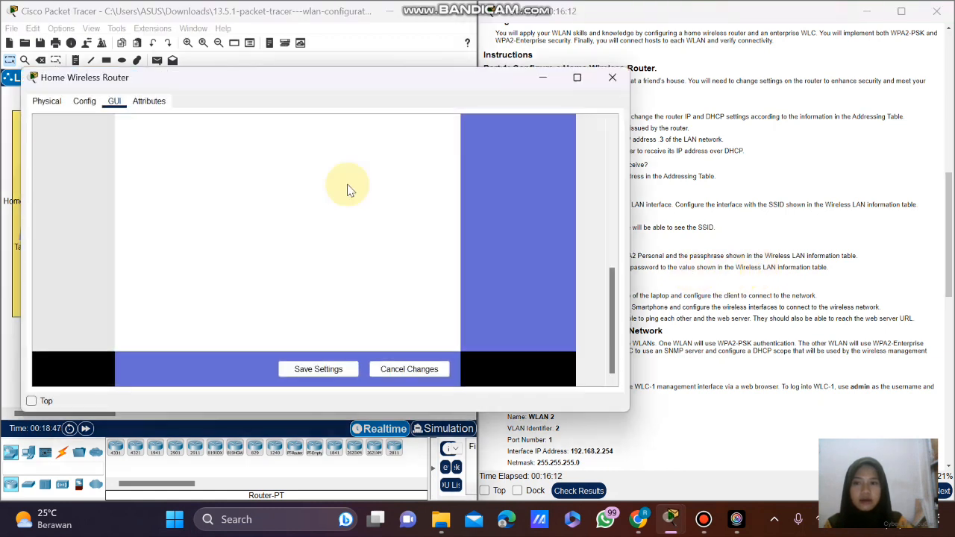
scroll(524, 216, "up", 5)
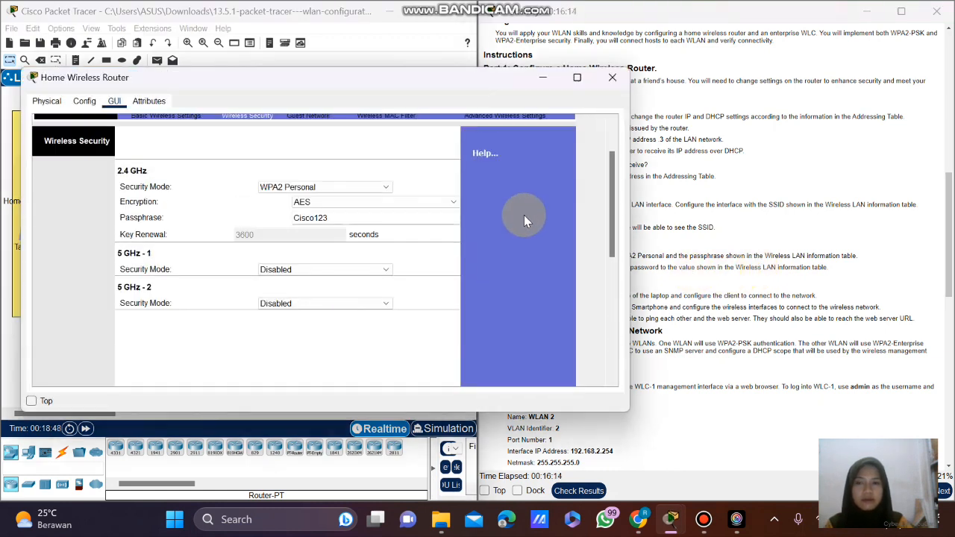
scroll(524, 215, "up", 2)
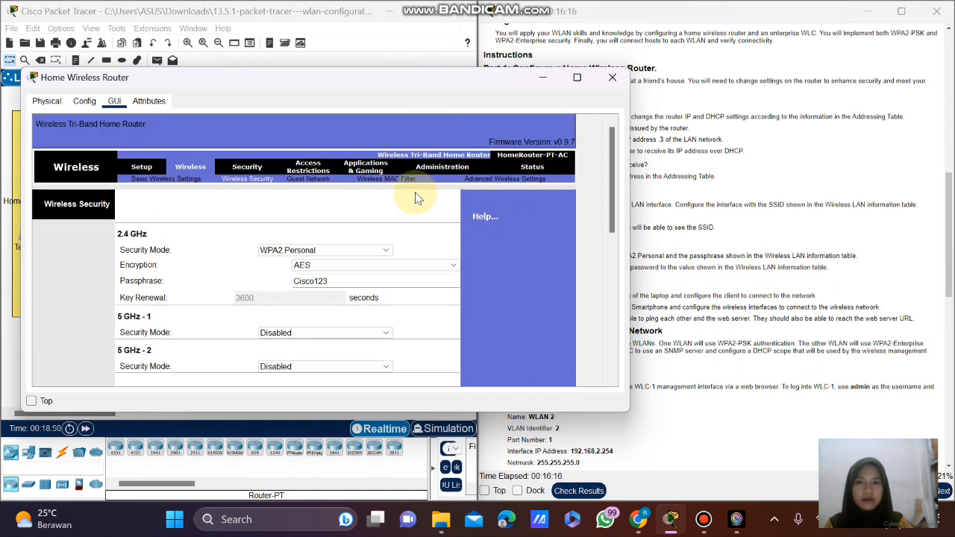
left_click(440, 168)
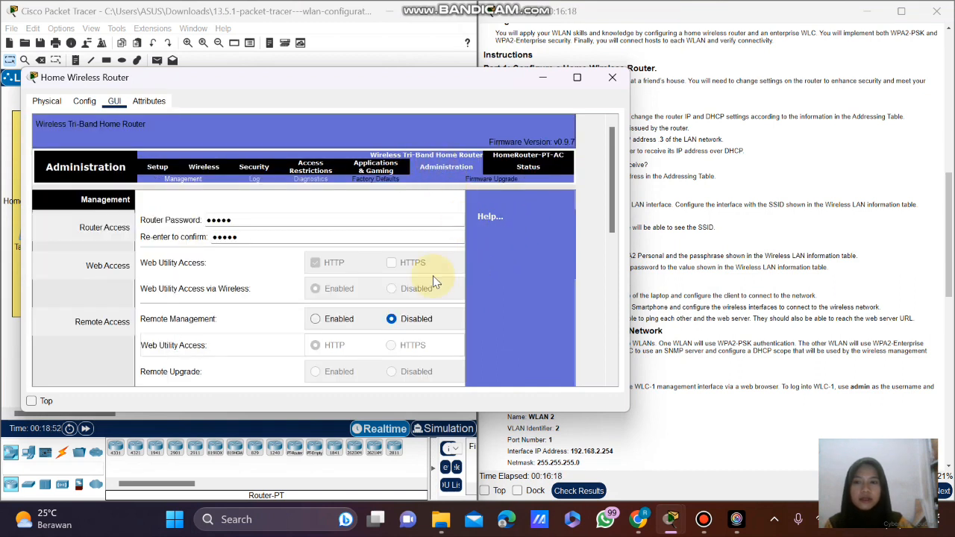
left_click_drag(243, 222, 207, 224)
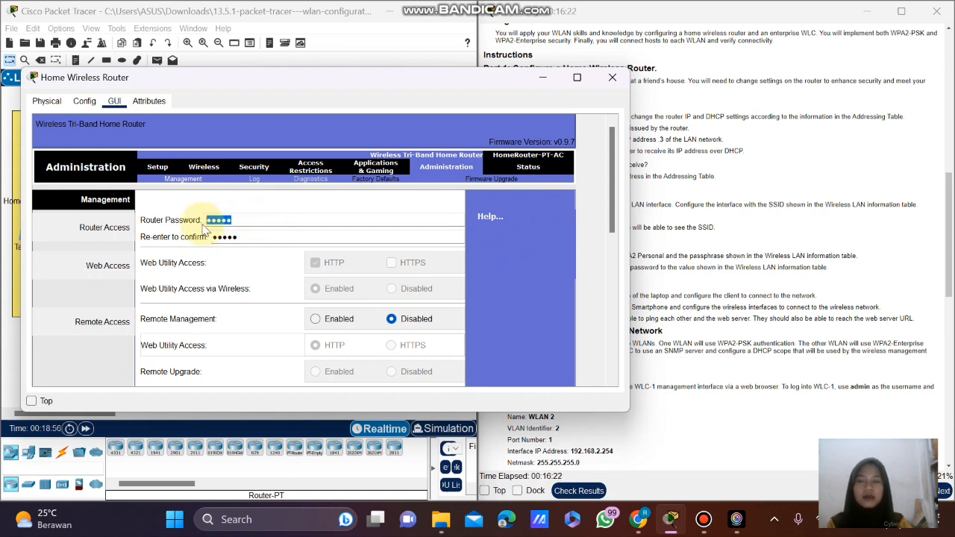
type("C")
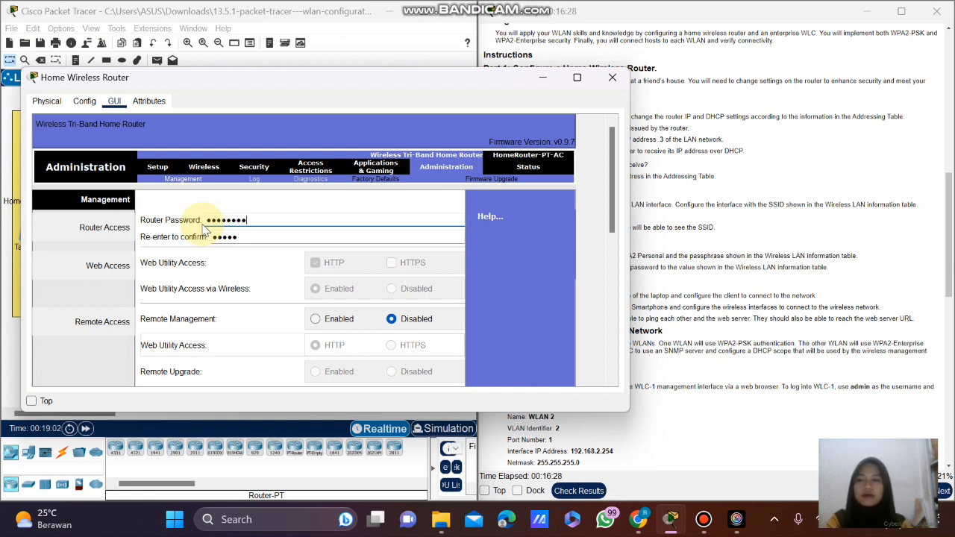
left_click_drag(253, 238, 205, 240)
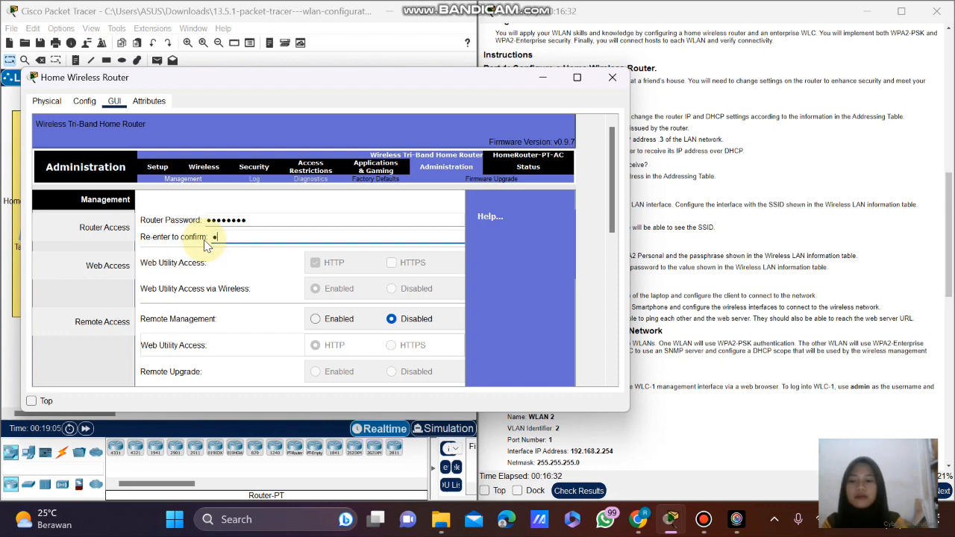
type("Cisco123")
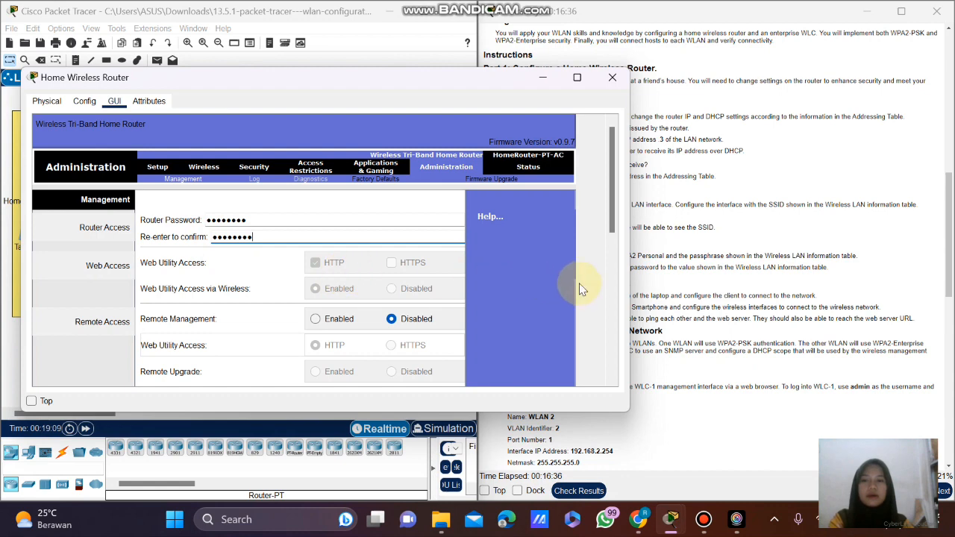
Save the new administration password and minimize the router window.
scroll(558, 294, "down", 5)
scroll(557, 303, "down", 2)
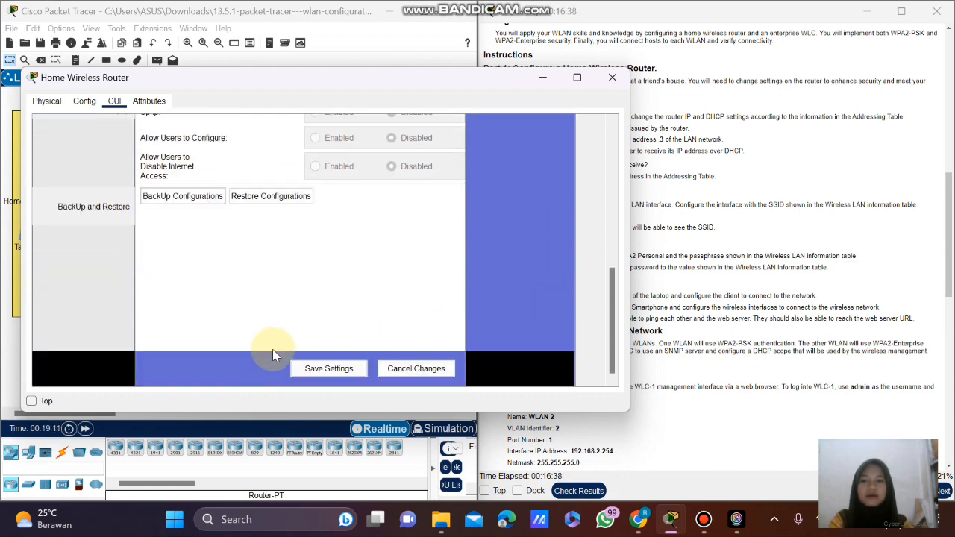
left_click(300, 370)
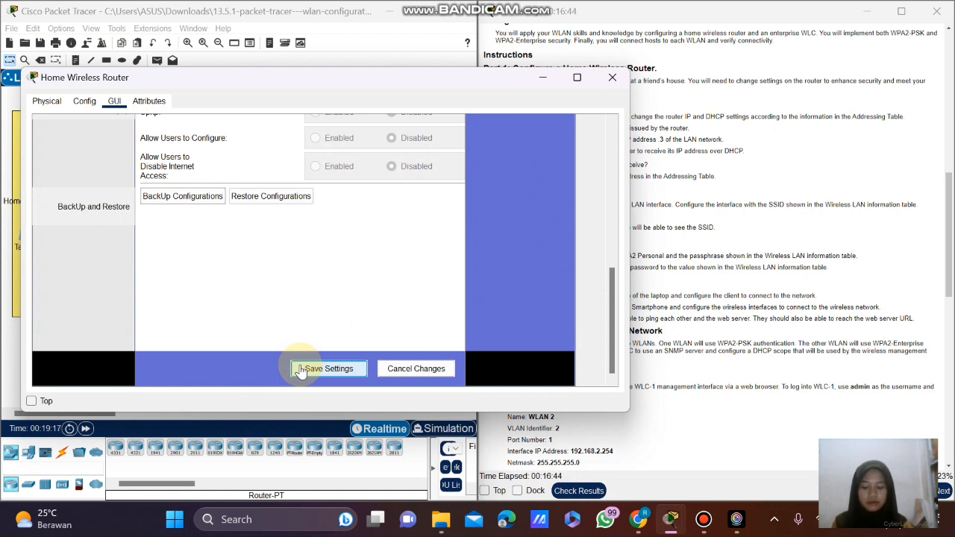
left_click(545, 76)
scroll(694, 246, "down", 1)
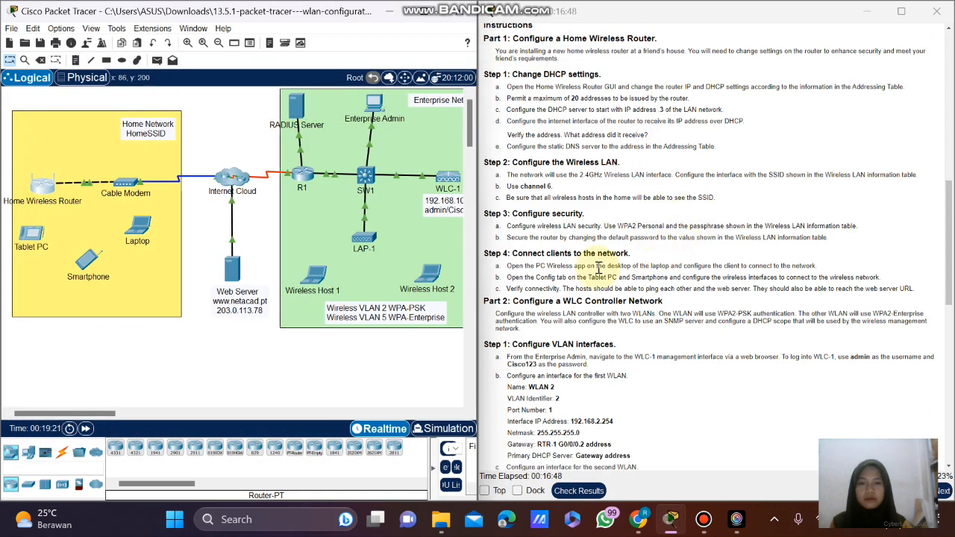
scroll(512, 276, "down", 1)
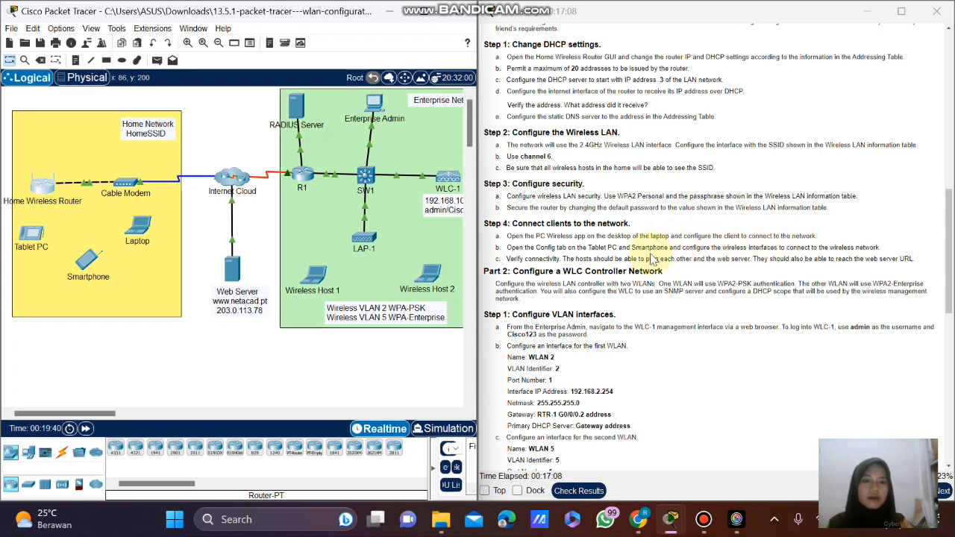
Open the Laptop, review its current IP Configuration, and close it to return to the apps.
left_click(147, 226)
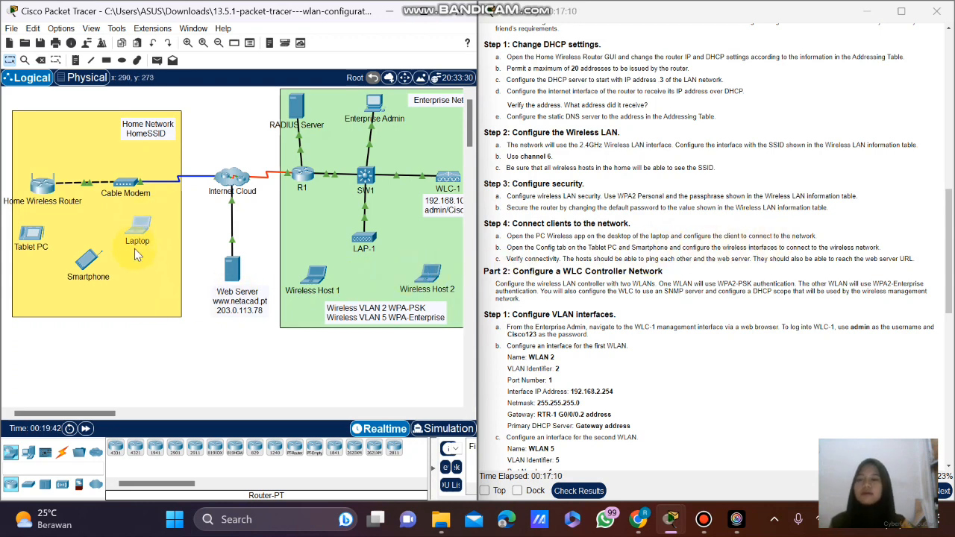
left_click_drag(461, 87, 344, 123)
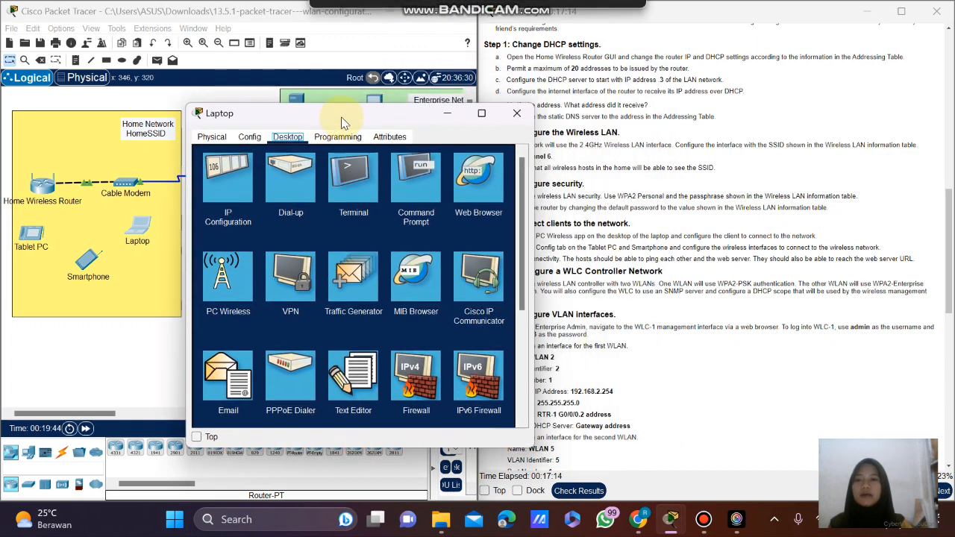
left_click(224, 178)
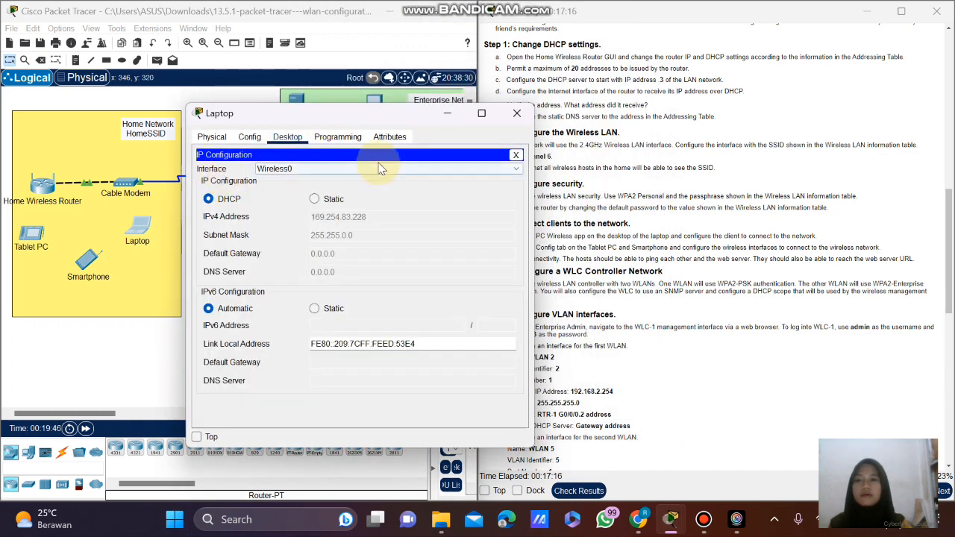
left_click(516, 155)
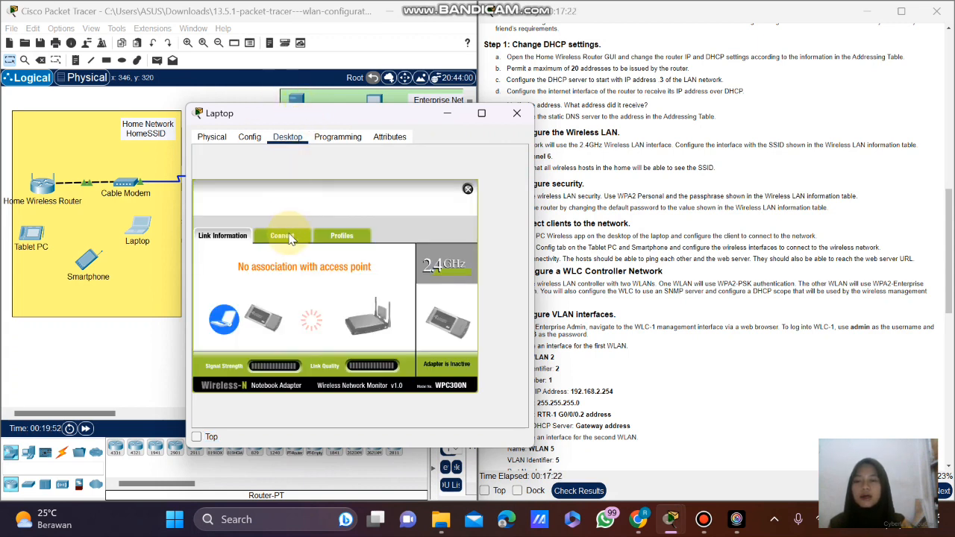
Connect the Laptop to HomeSSID with the WPA2-Personal pre-shared key, then close its window.
left_click(291, 238)
left_click_drag(361, 112, 323, 86)
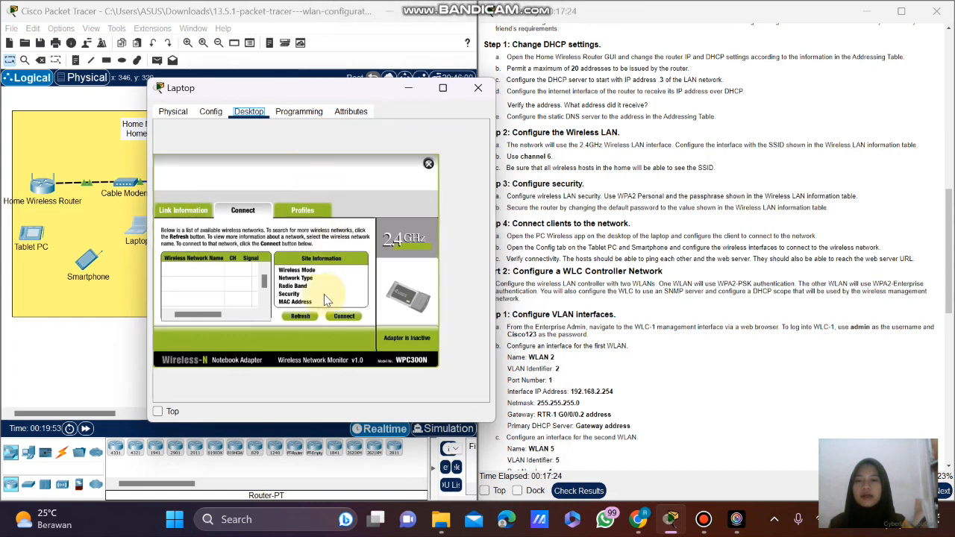
left_click(308, 317)
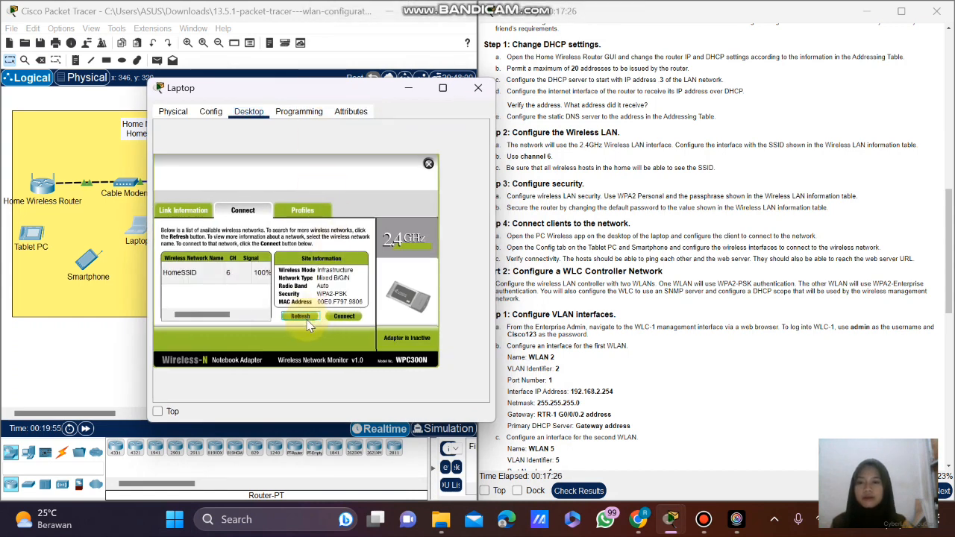
left_click(190, 275)
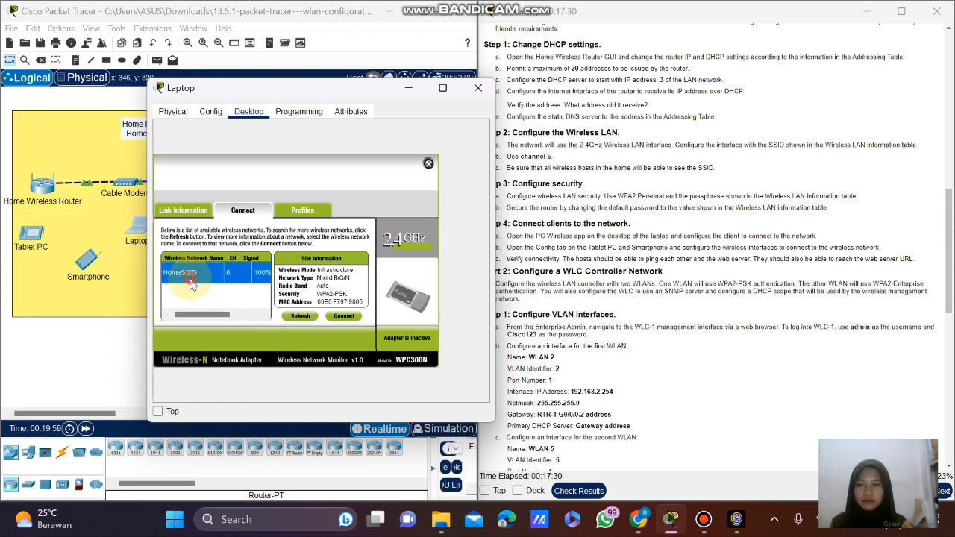
left_click(343, 316)
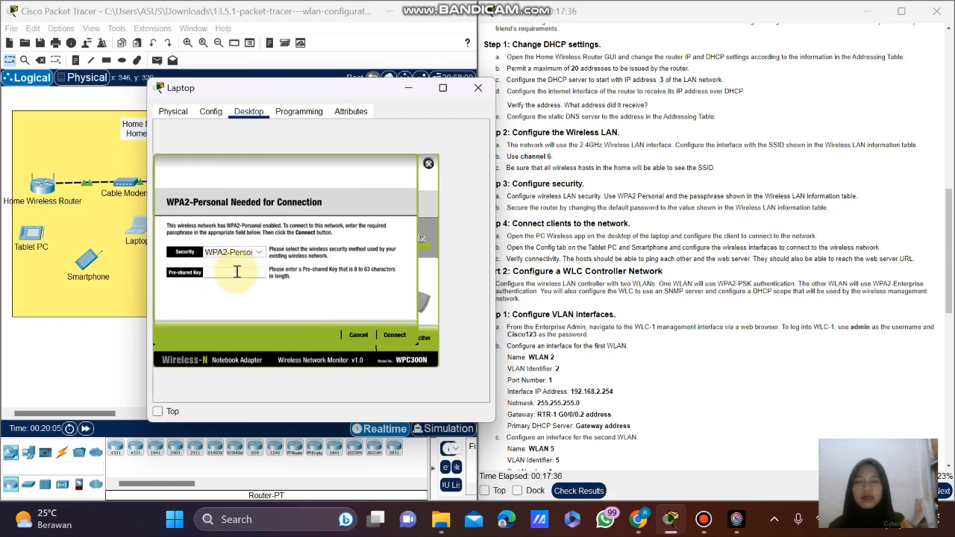
left_click(246, 273)
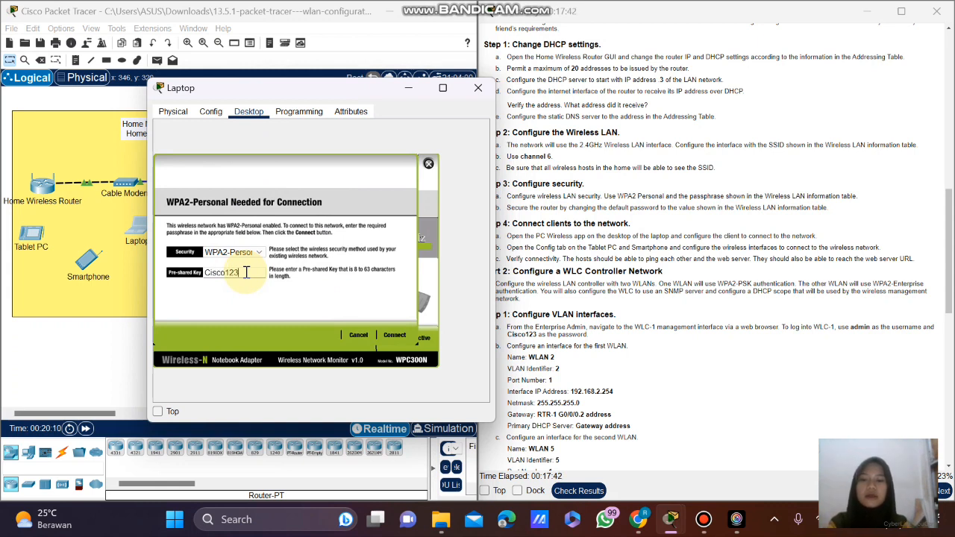
left_click(395, 336)
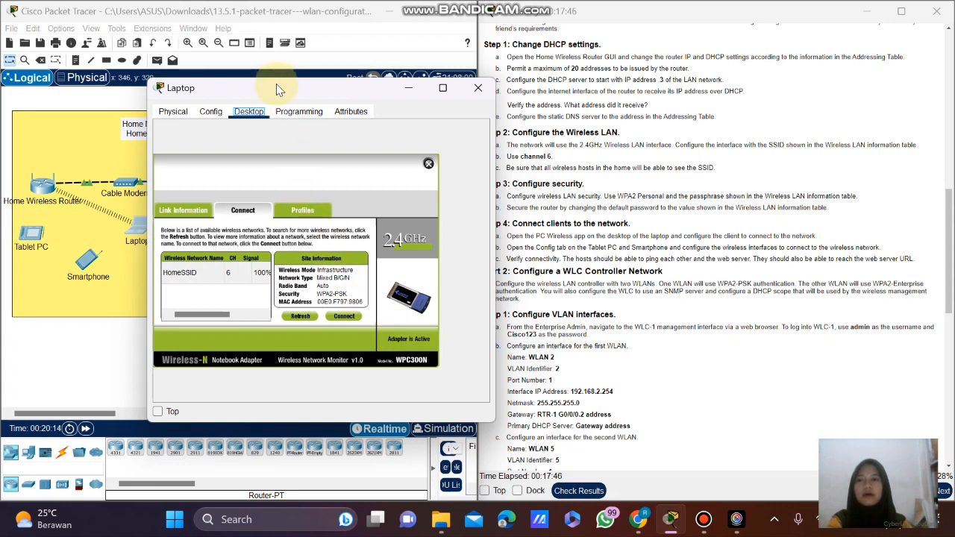
left_click(478, 87)
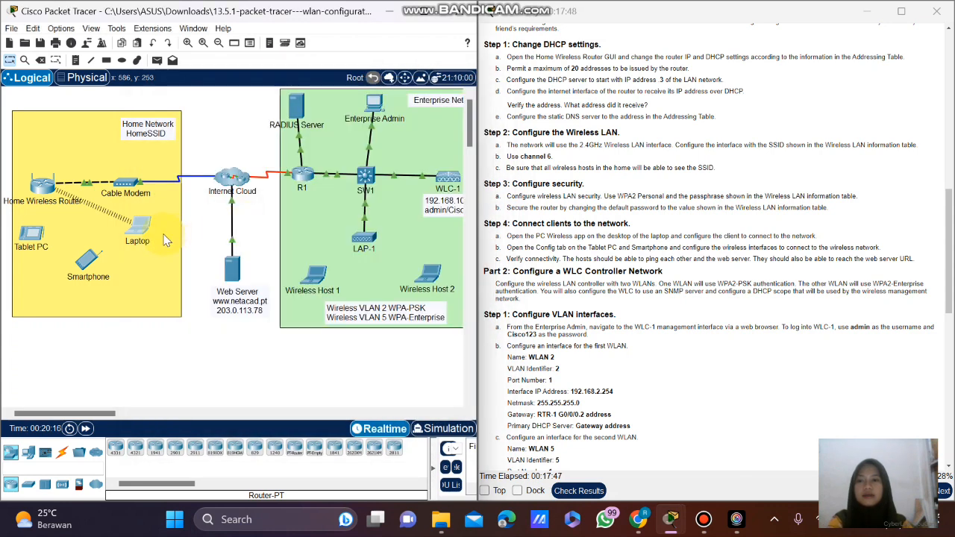
Nudge the Laptop lower and open the Smartphone's Wireless0 configuration.
left_click_drag(146, 233, 144, 255)
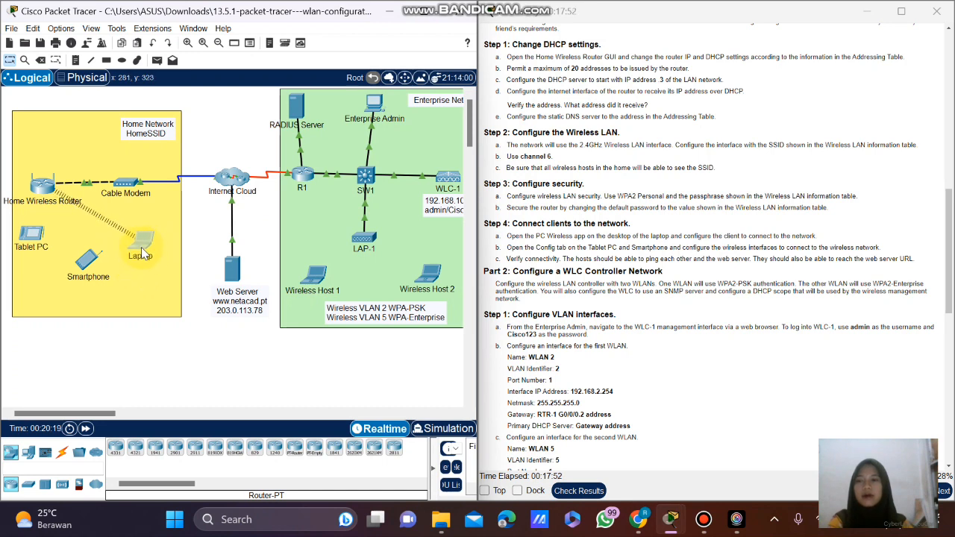
left_click(87, 260)
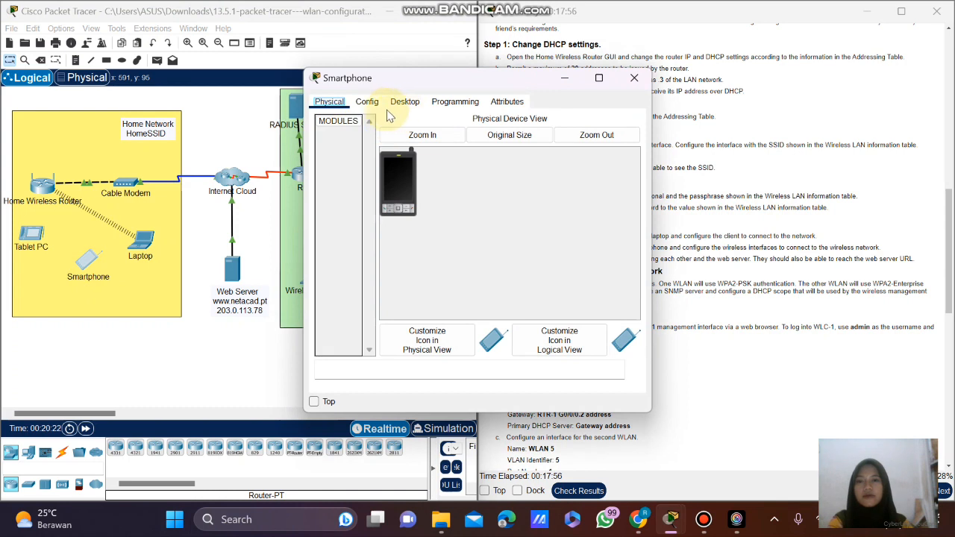
left_click(368, 105)
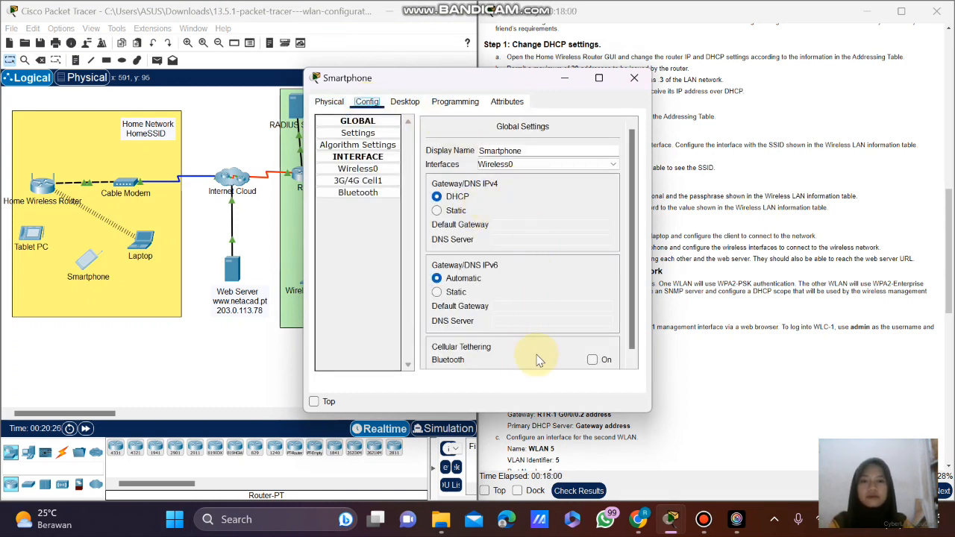
left_click(358, 169)
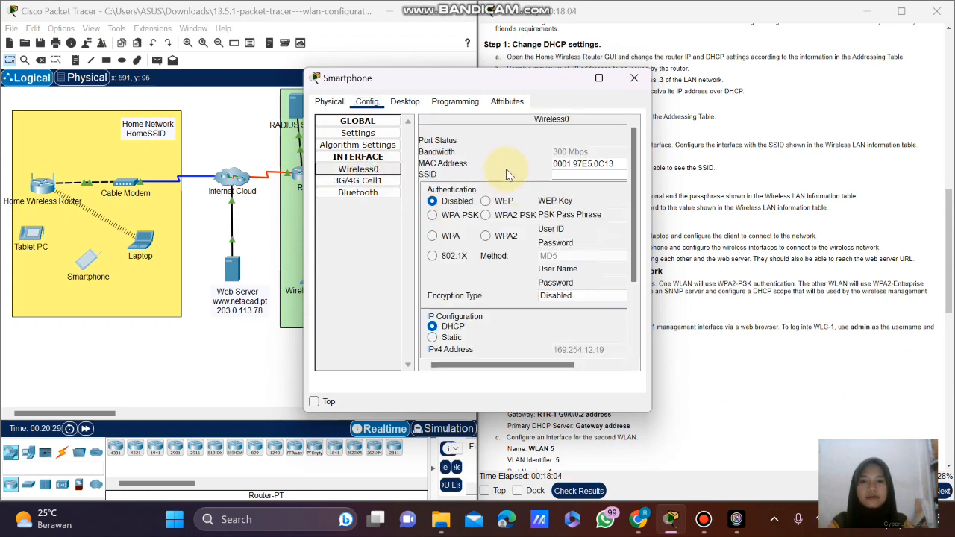
left_click_drag(521, 366, 598, 365)
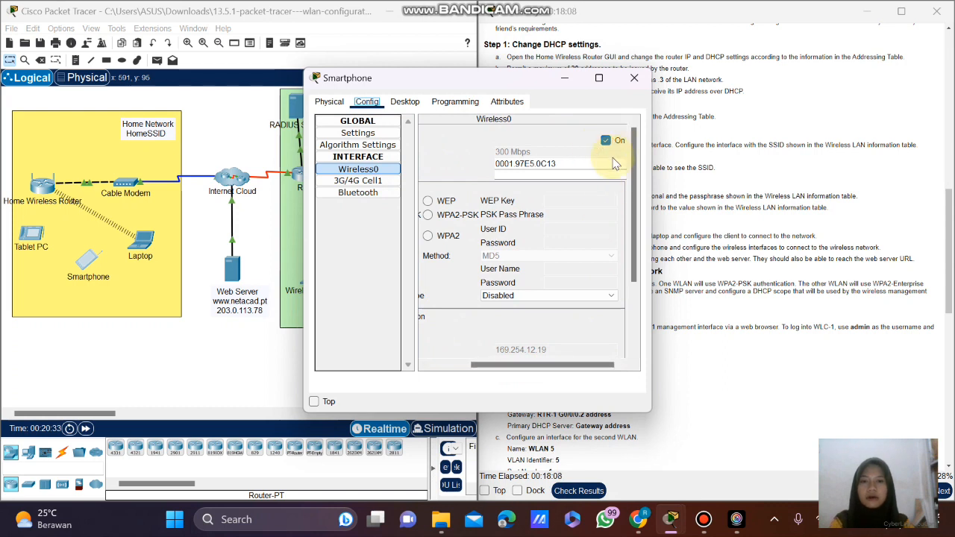
left_click_drag(584, 371, 495, 366)
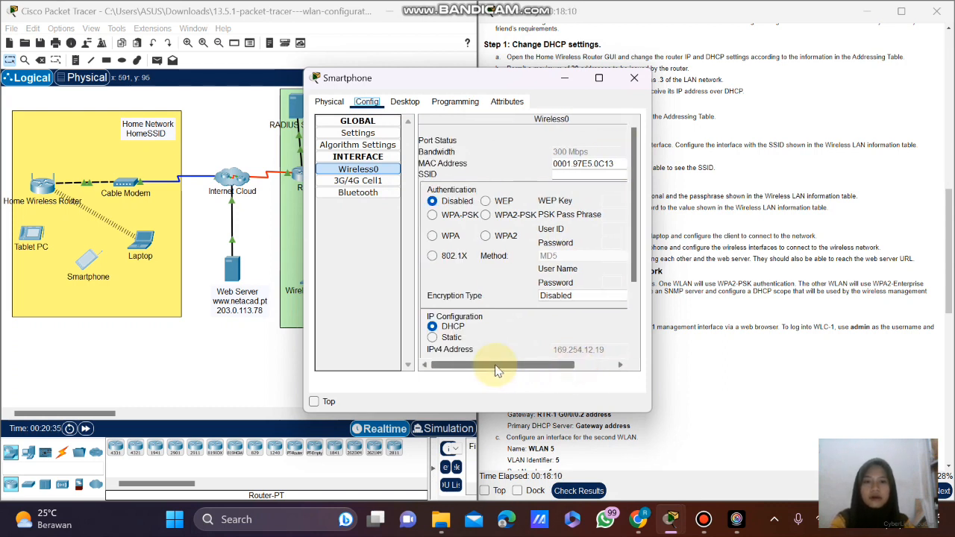
Enter SSID HomeSSID, select WPA2 authentication, and widen the settings window.
left_click(570, 174)
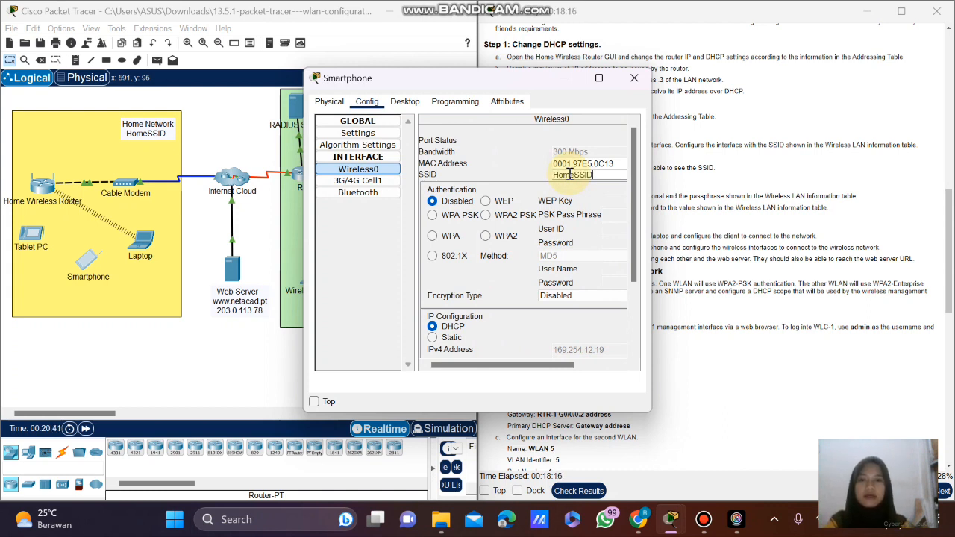
left_click(488, 216)
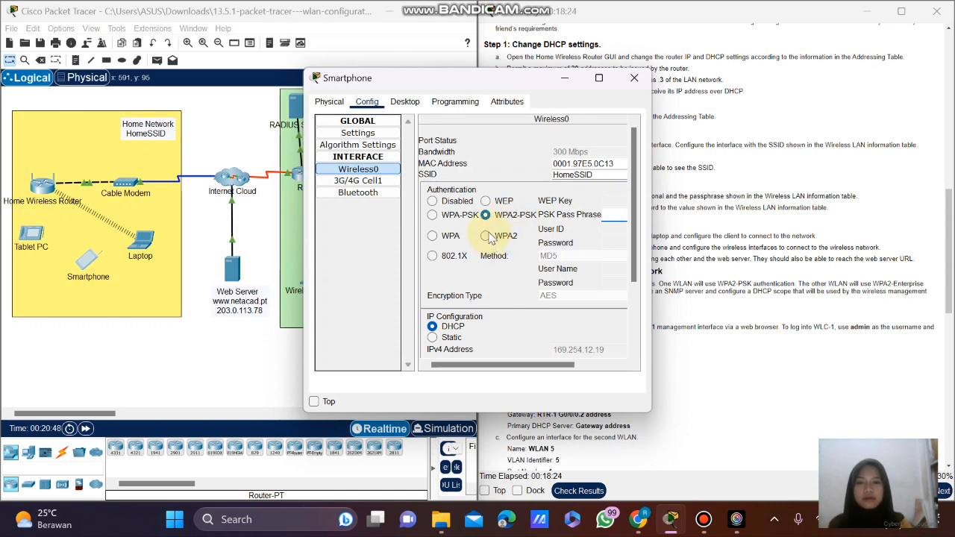
left_click(487, 236)
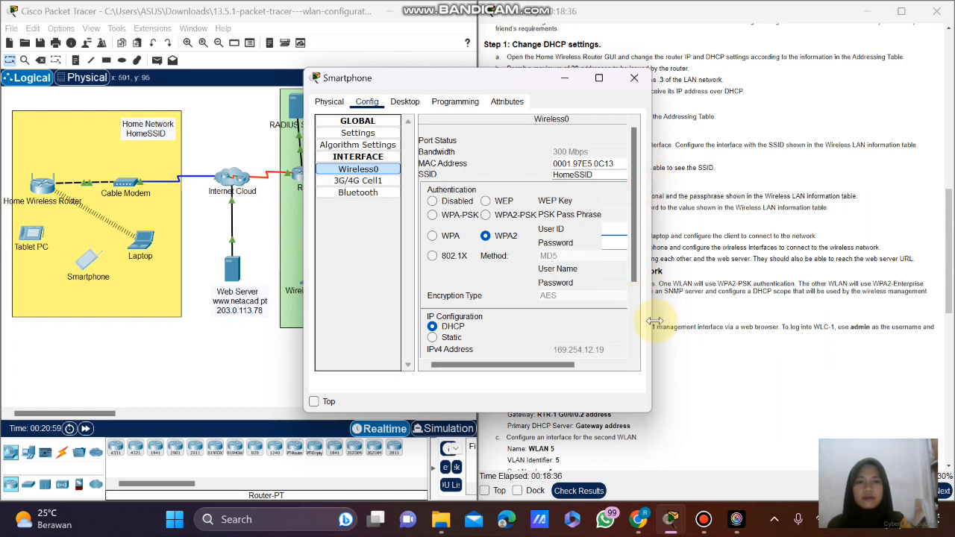
left_click_drag(651, 320, 807, 313)
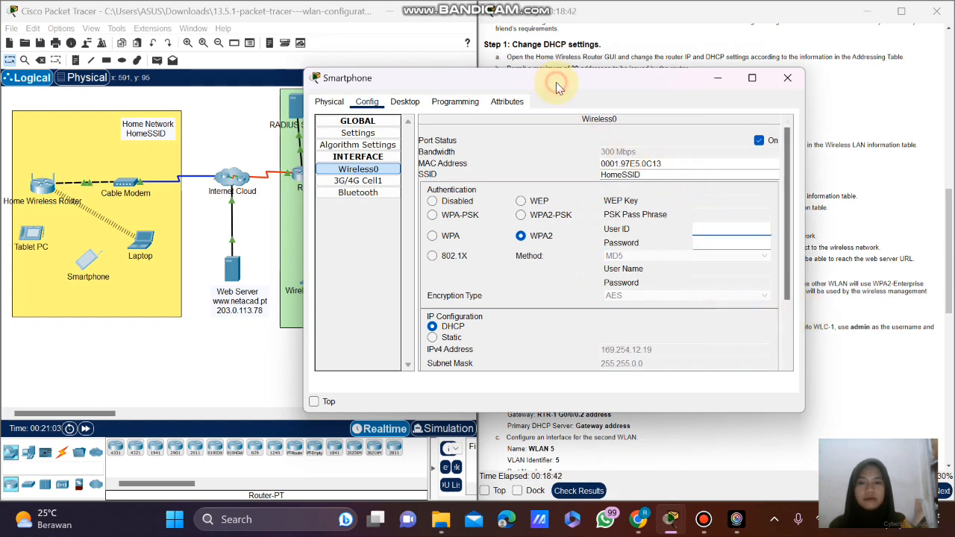
Set the Smartphone's authentication to WPA2-PSK and enter the lab pass phrase.
left_click_drag(556, 83, 446, 82)
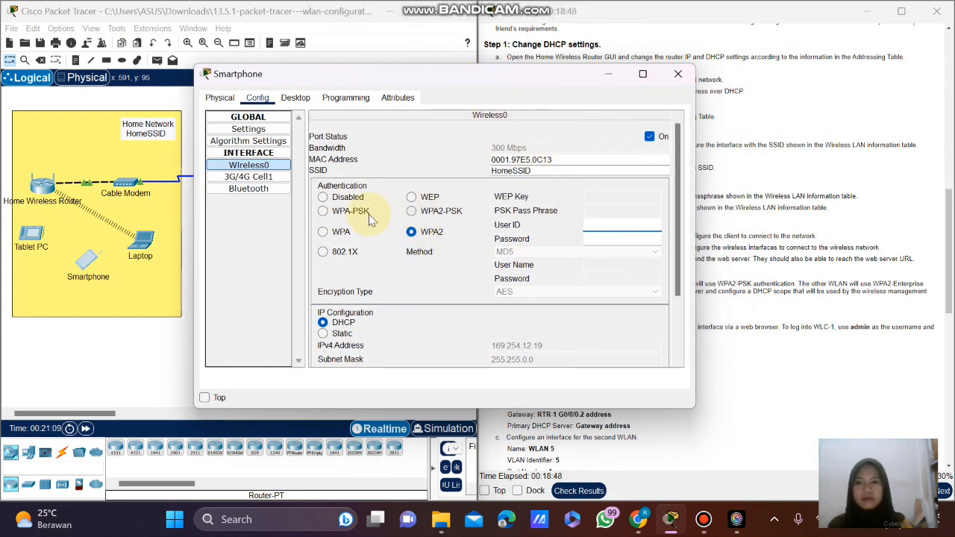
left_click(322, 232)
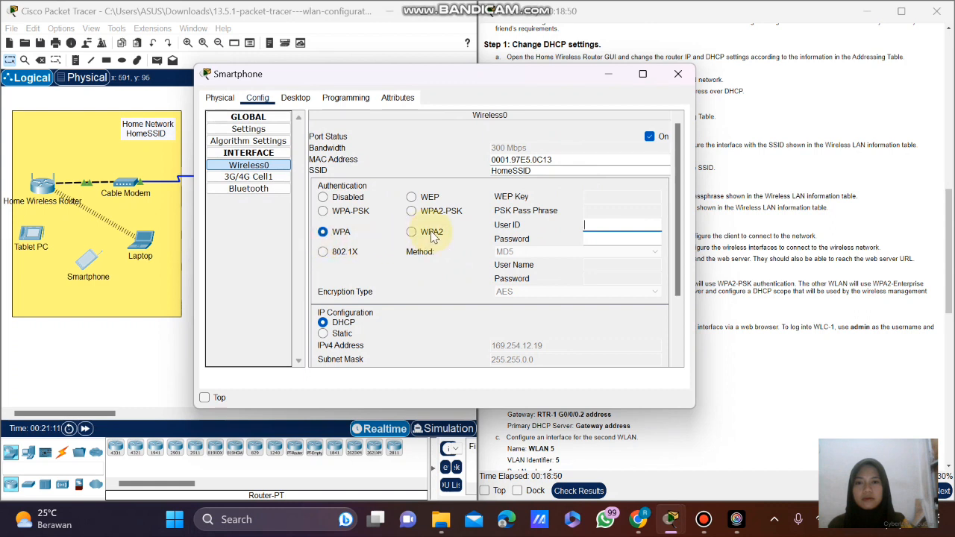
left_click(411, 232)
left_click(412, 212)
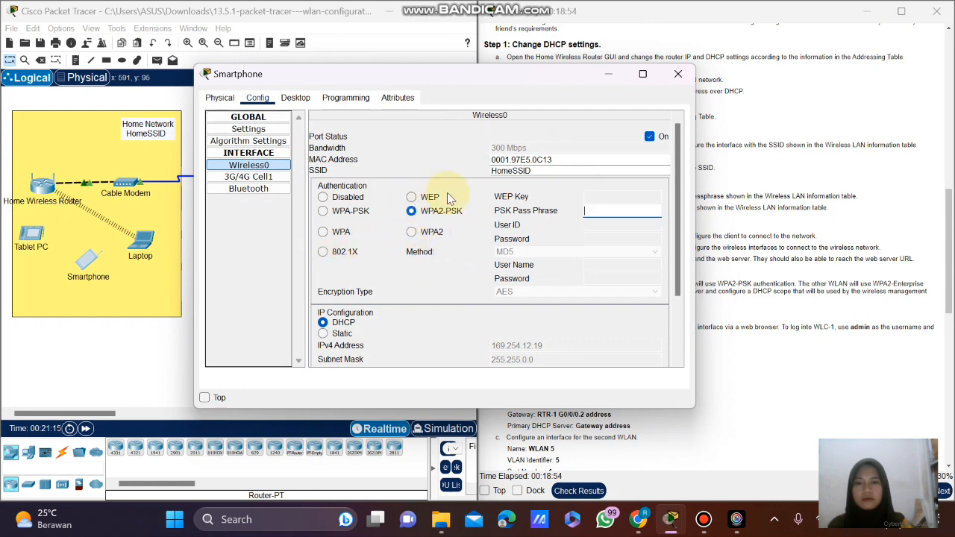
left_click(597, 213)
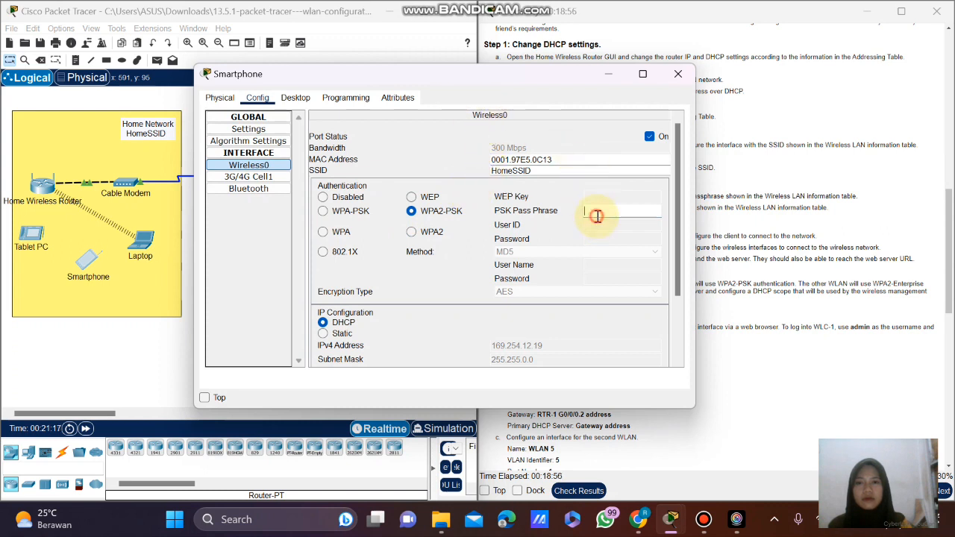
type("C")
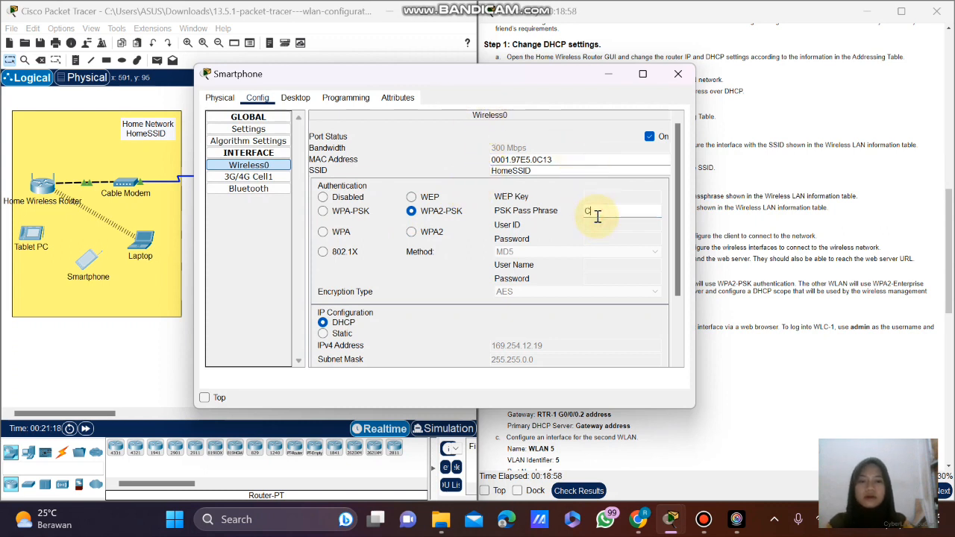
type("isco12")
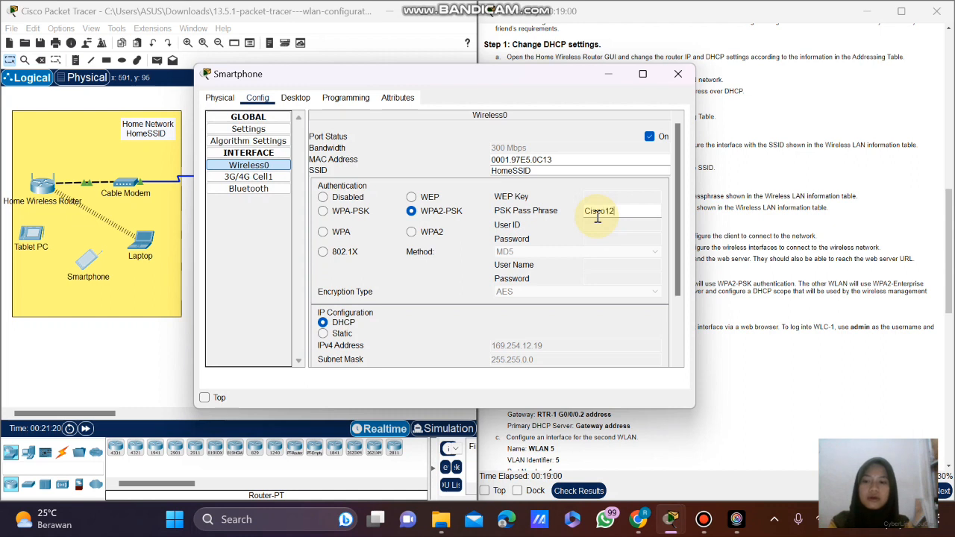
type("3")
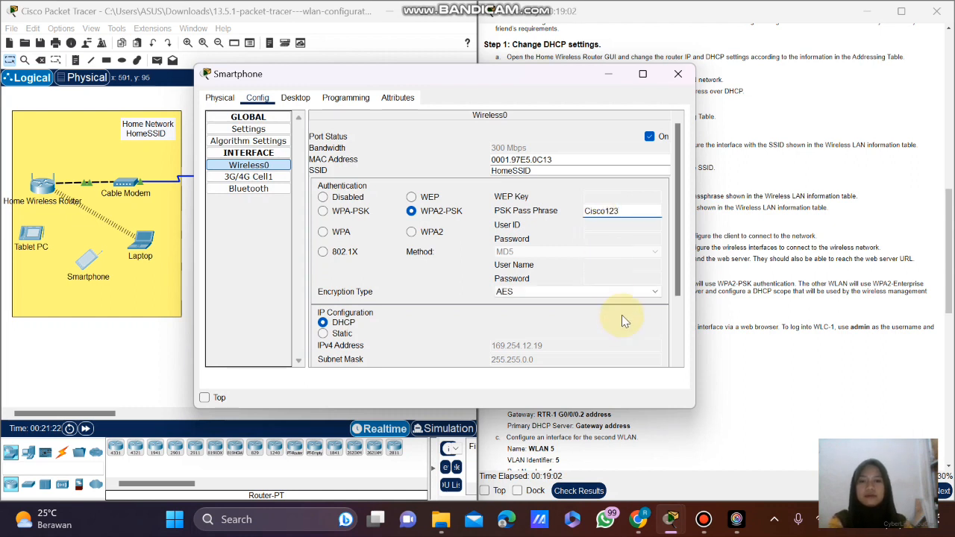
Confirm the Smartphone's DHCP address in Desktop > IP Configuration, then close its window.
scroll(622, 320, "down", 2)
scroll(622, 317, "down", 1)
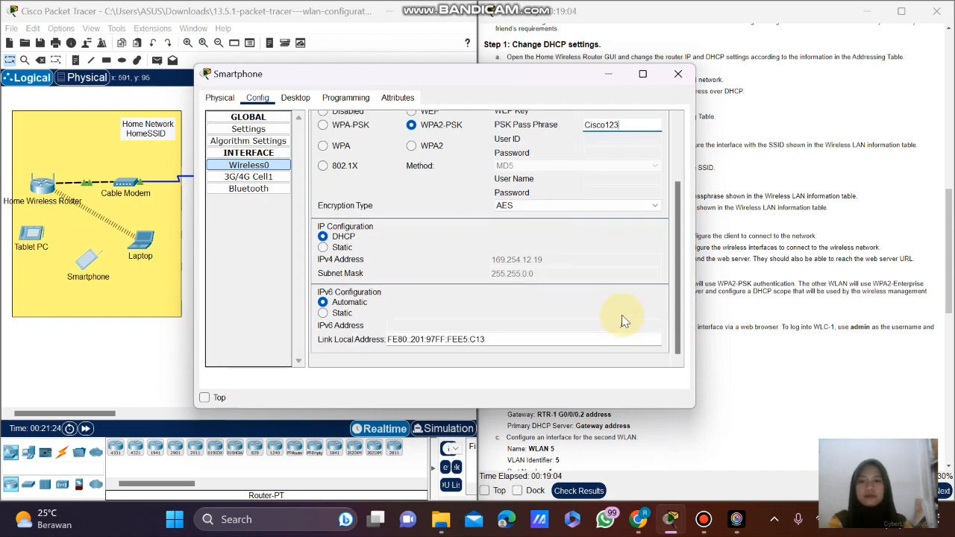
scroll(622, 315, "up", 3)
scroll(622, 315, "down", 3)
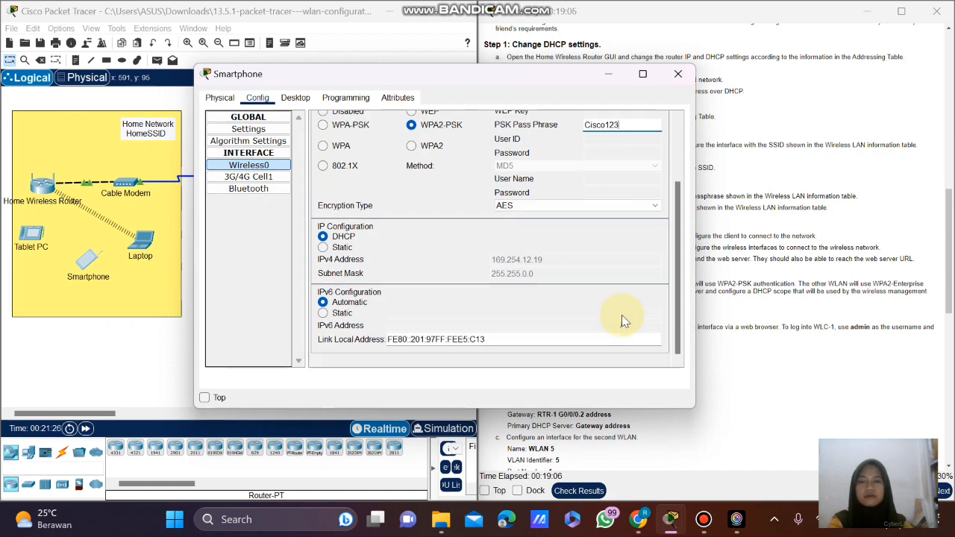
scroll(622, 315, "up", 3)
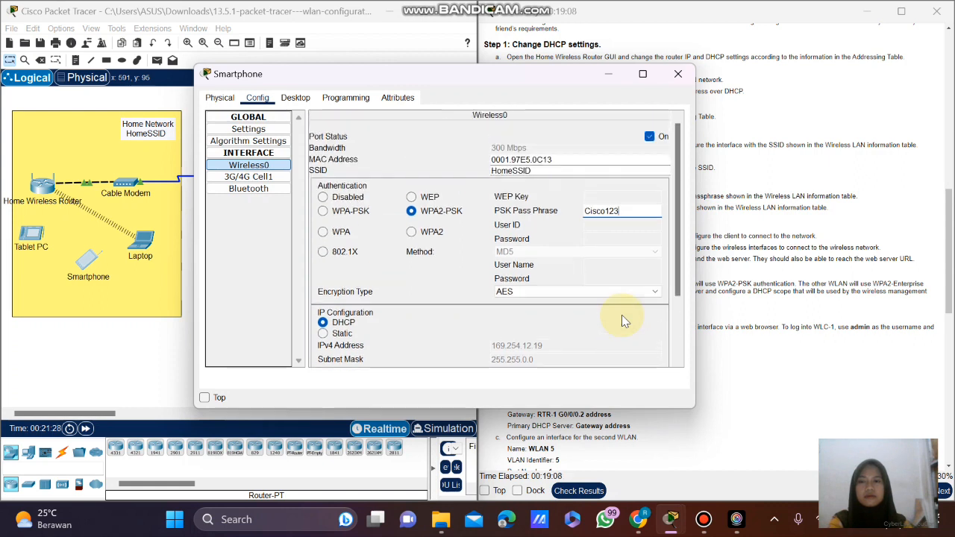
left_click(295, 98)
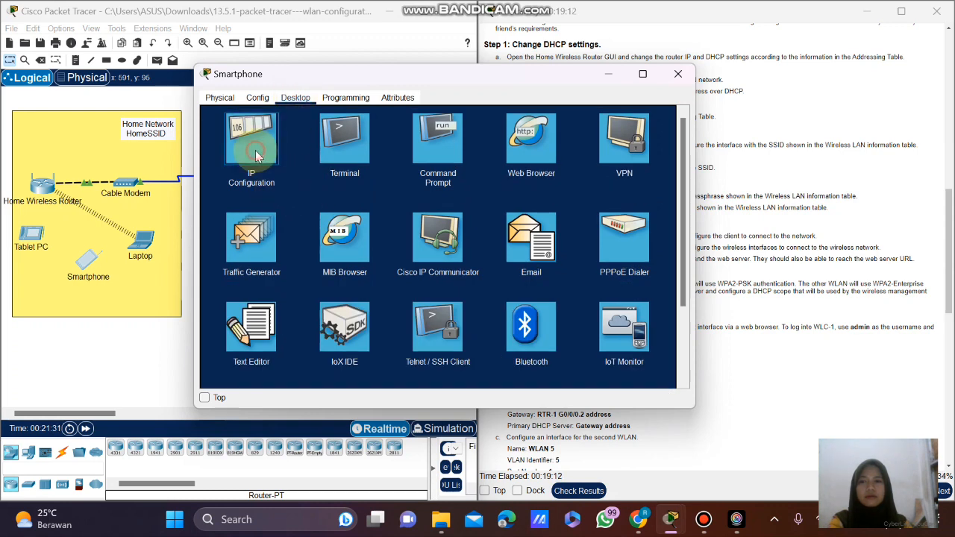
left_click(254, 149)
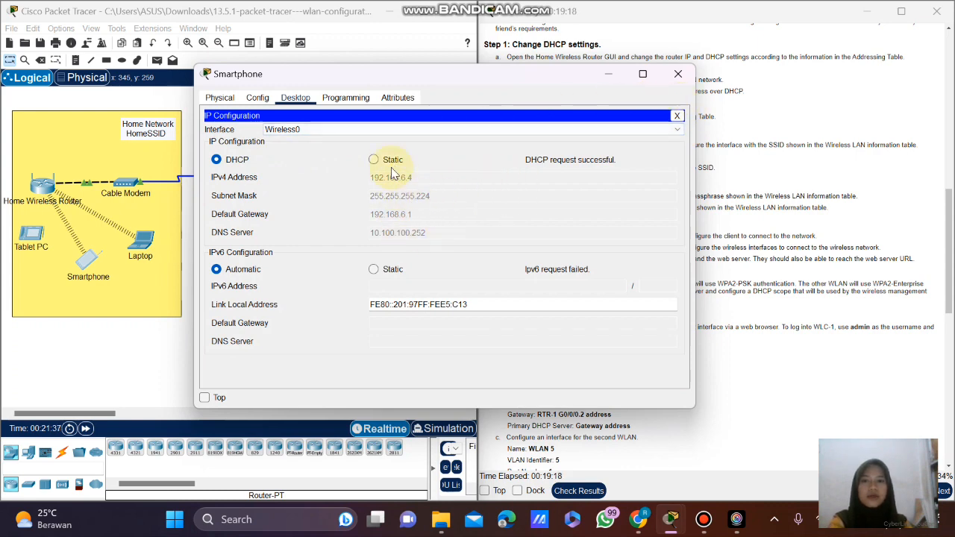
left_click(678, 73)
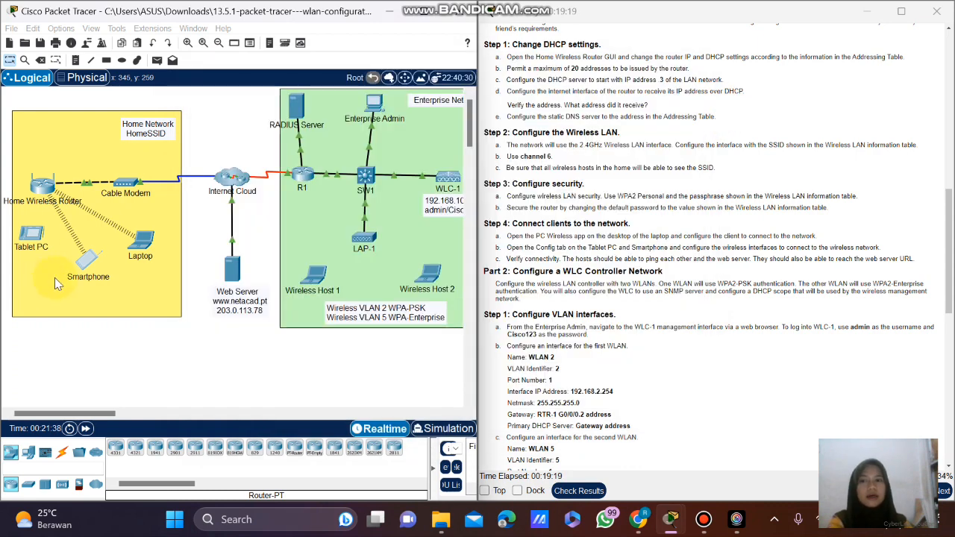
Move the Smartphone lower and type HomeSSID into the Tablet PC's Wireless0 SSID field.
left_click_drag(97, 258, 91, 273)
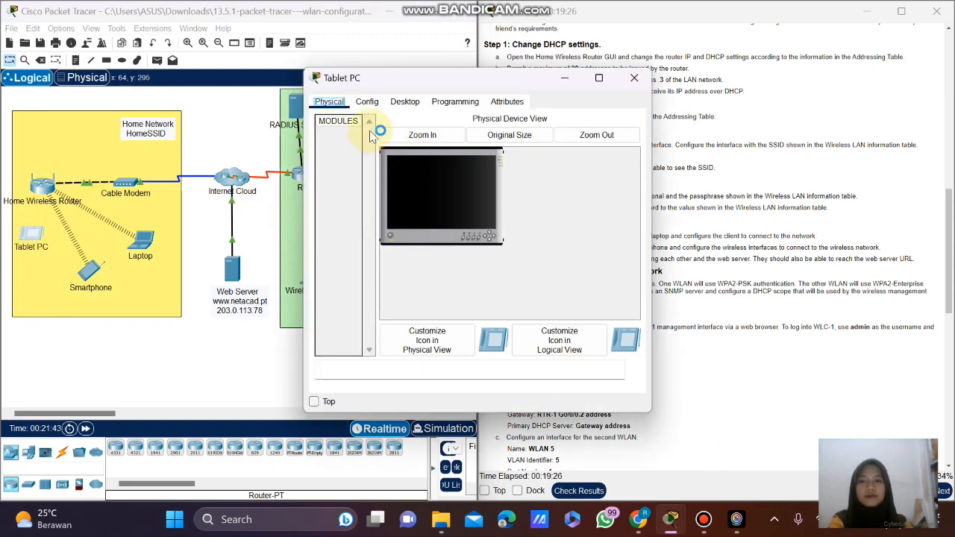
left_click(367, 101)
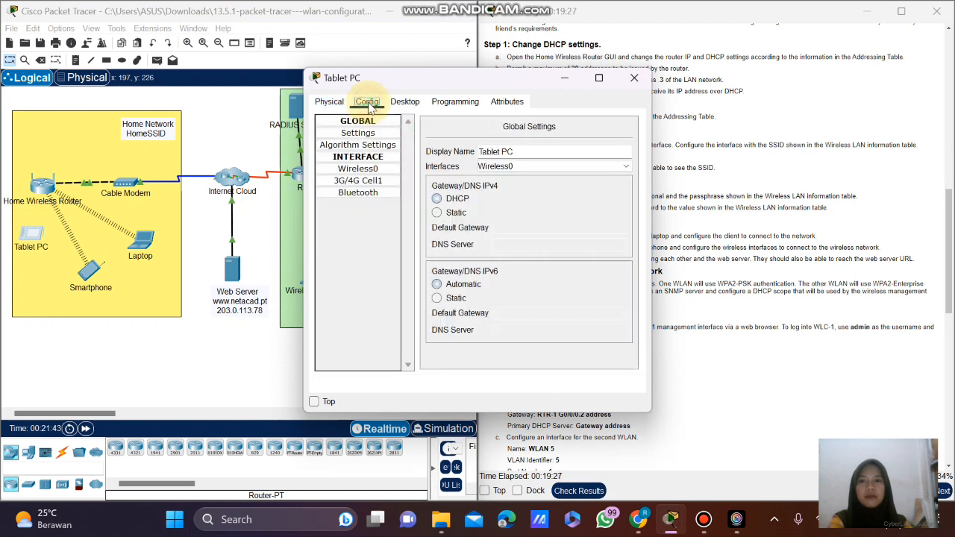
left_click(368, 169)
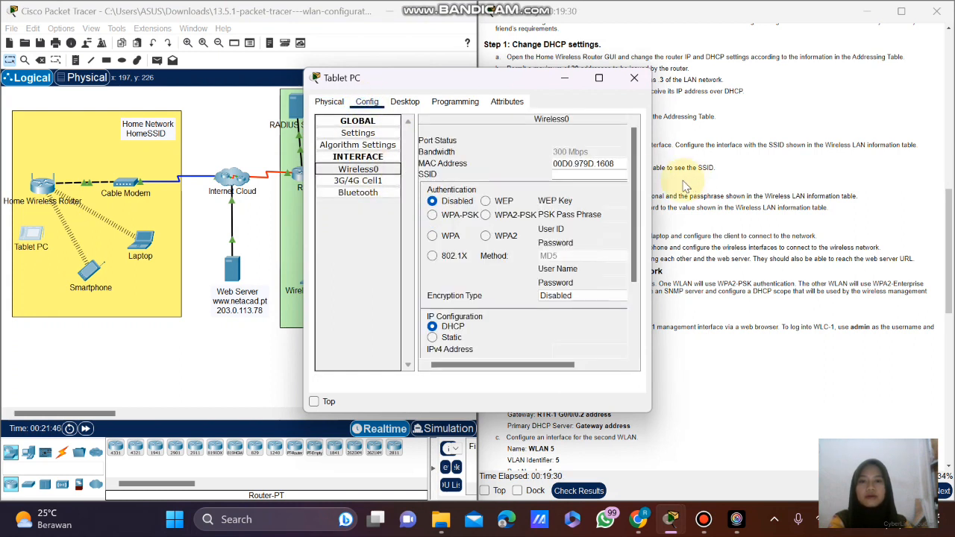
left_click(567, 367)
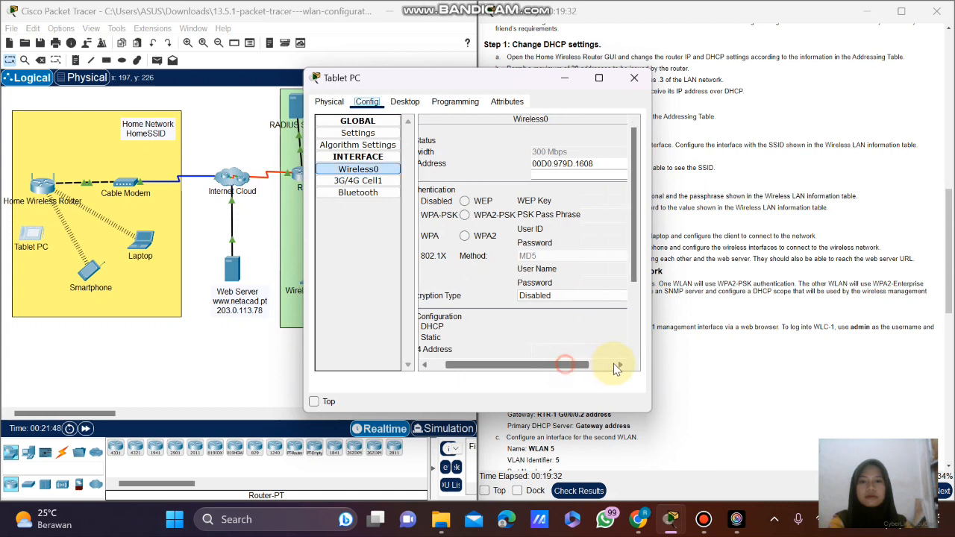
left_click_drag(571, 363, 501, 366)
left_click(586, 174)
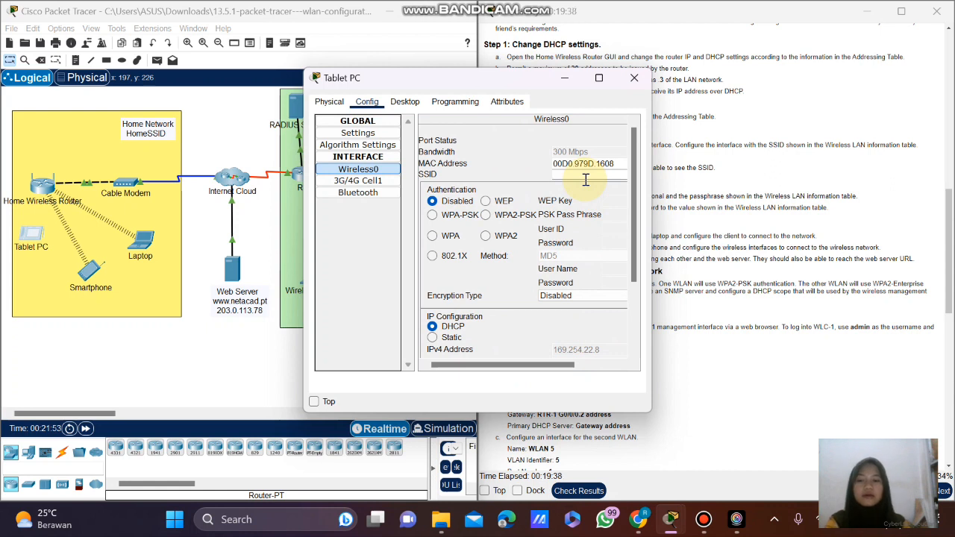
type("HomeSSID")
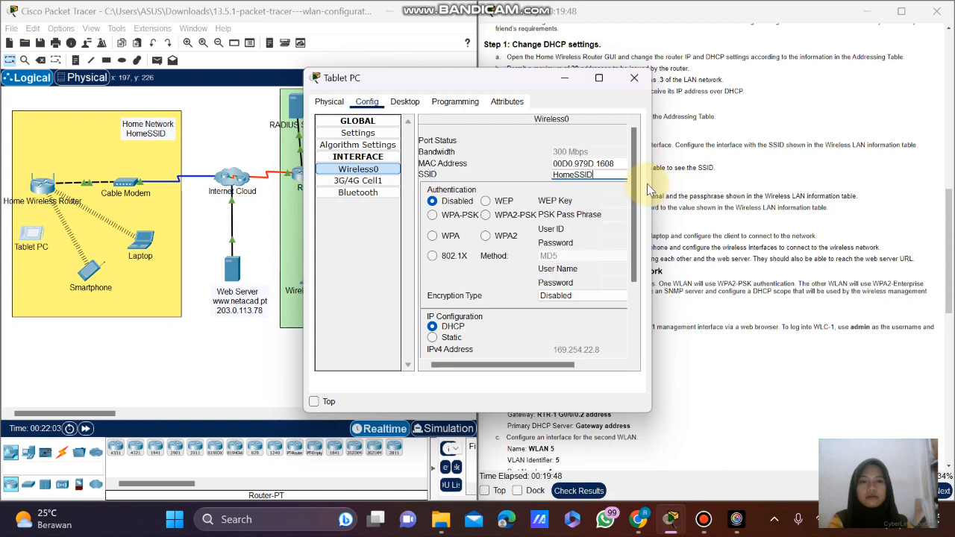
Set the Tablet PC's wireless authentication to WPA2-PSK with the lab pass phrase.
left_click_drag(655, 184, 799, 184)
left_click(519, 215)
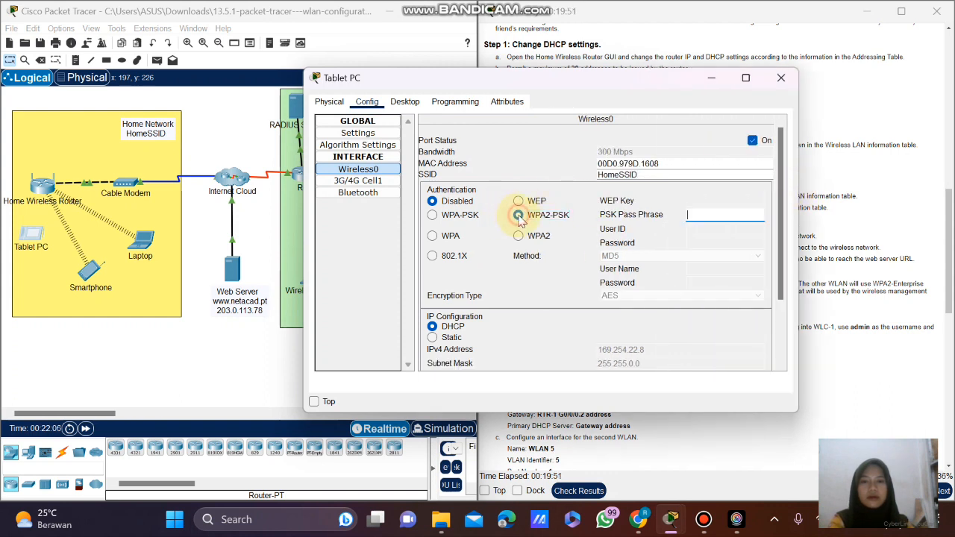
left_click(706, 211)
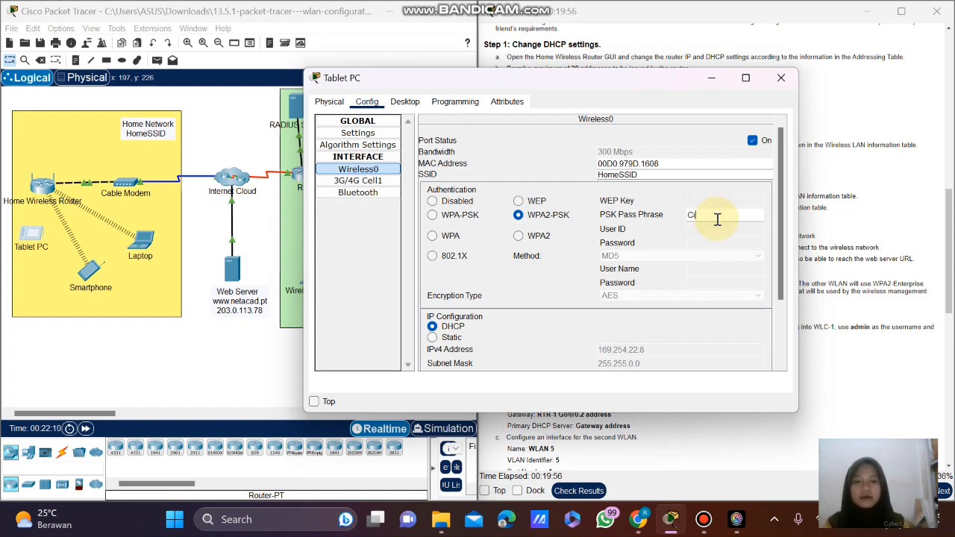
type("Cisco12")
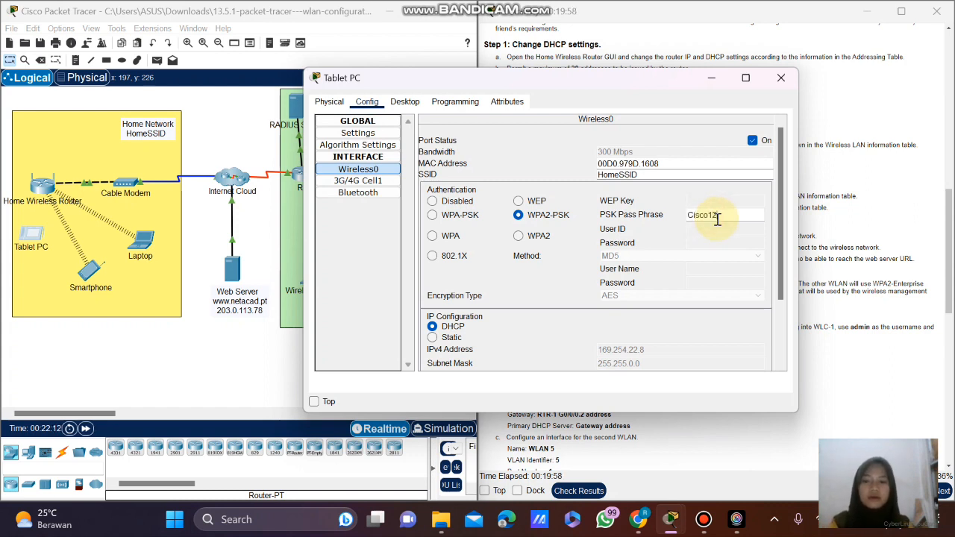
type("3")
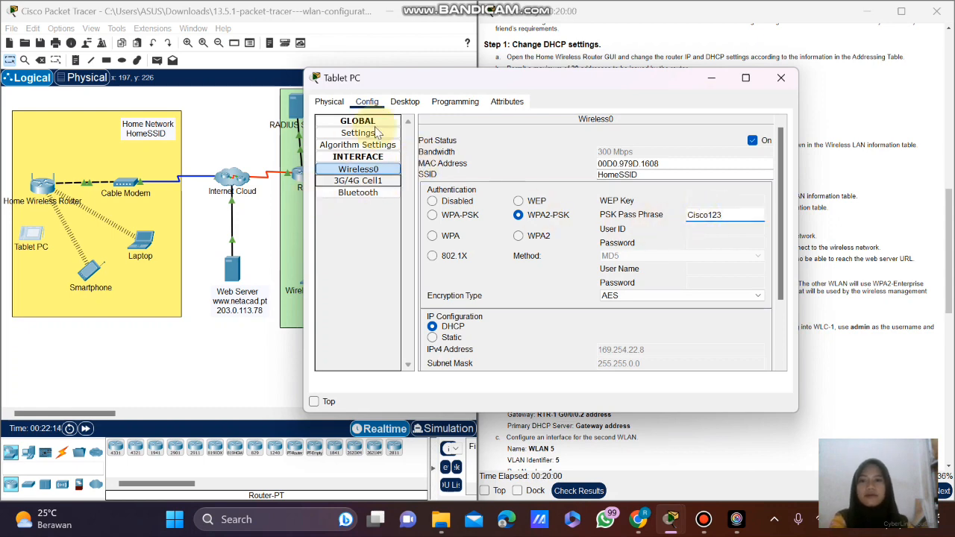
Renew the Tablet's DHCP lease by toggling Static then DHCP, and close the window.
left_click(404, 101)
left_click(366, 143)
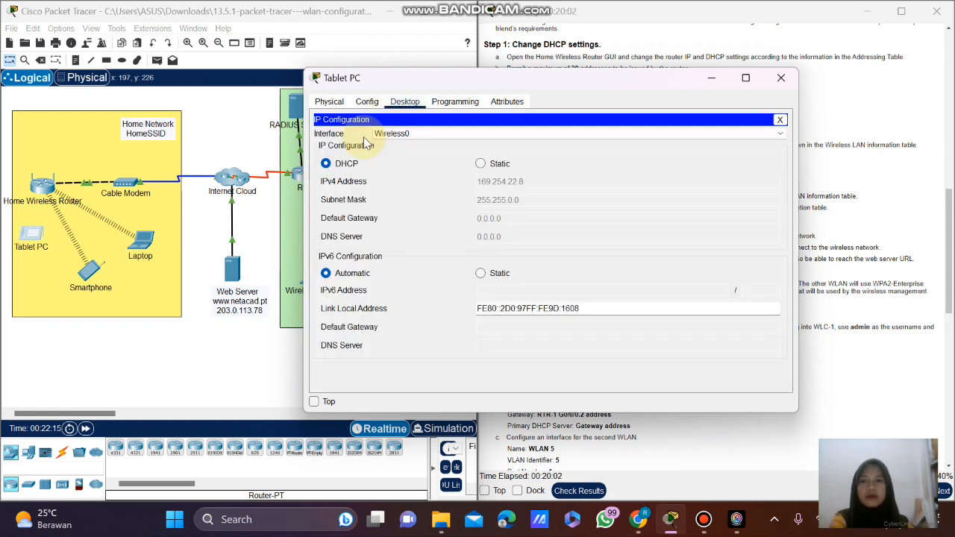
left_click(480, 165)
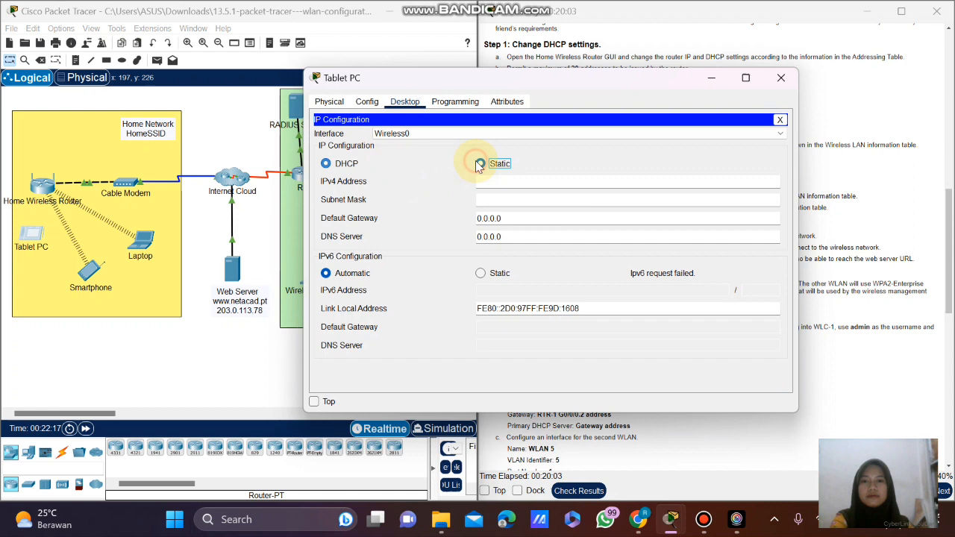
left_click(327, 163)
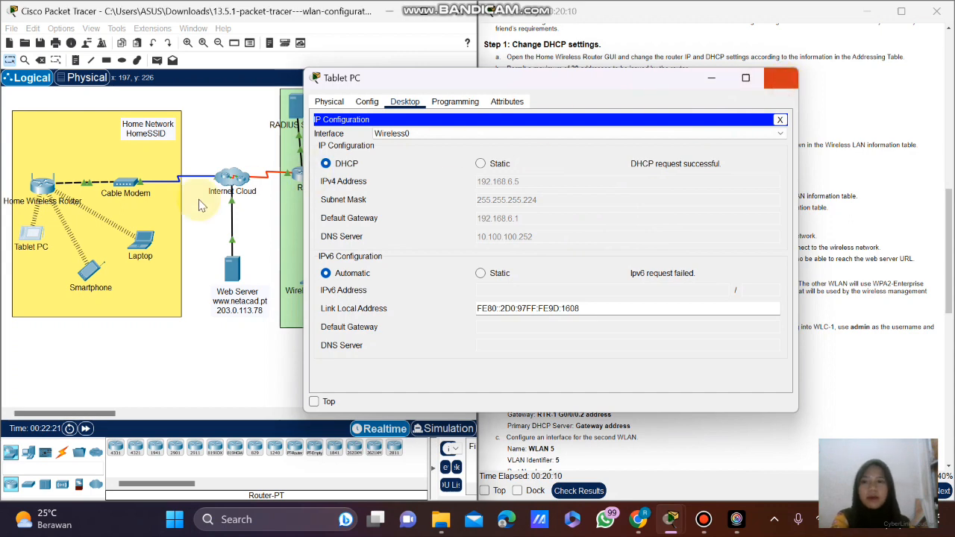
left_click(781, 81)
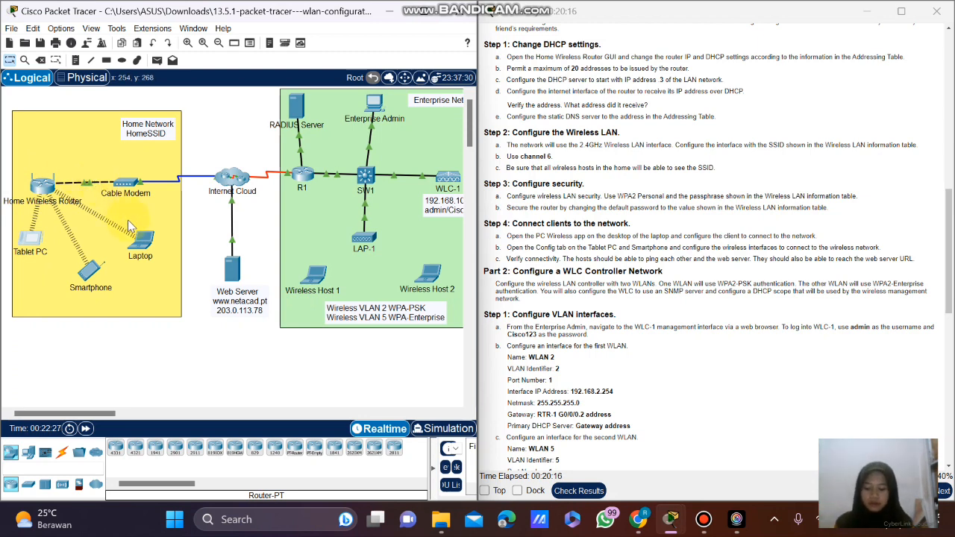
mouse_move(129, 196)
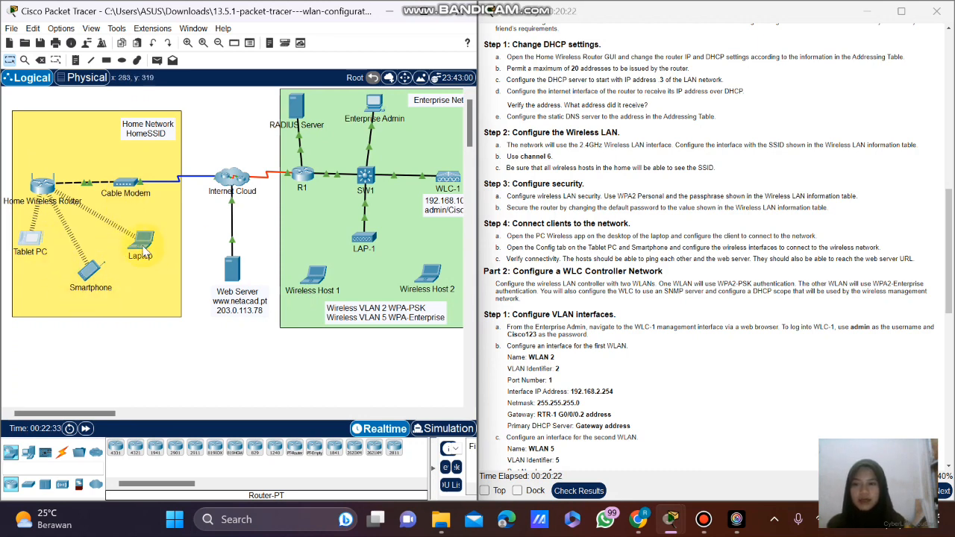
Open the Laptop's Command Prompt and copy the Web Server address 203.0.113.78 from the instructions.
left_click(155, 244)
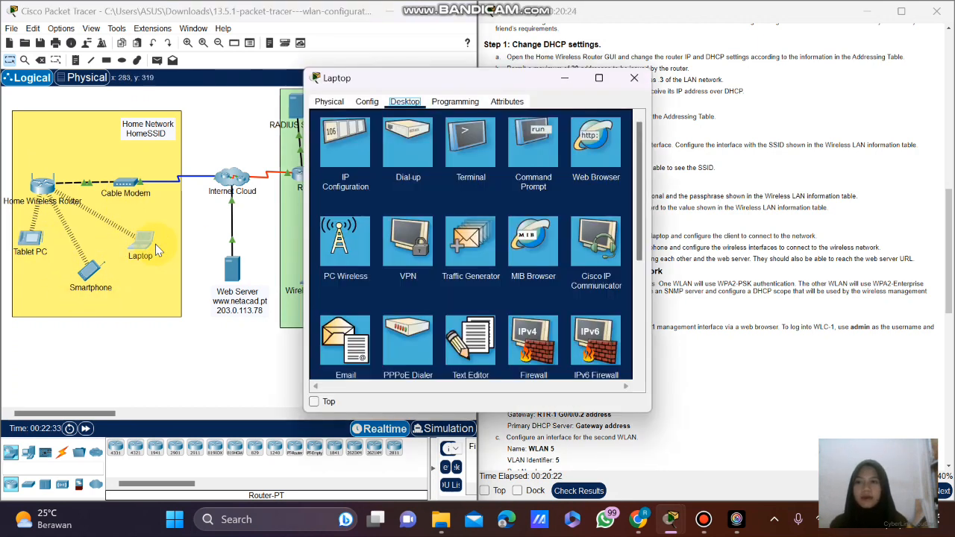
left_click(532, 152)
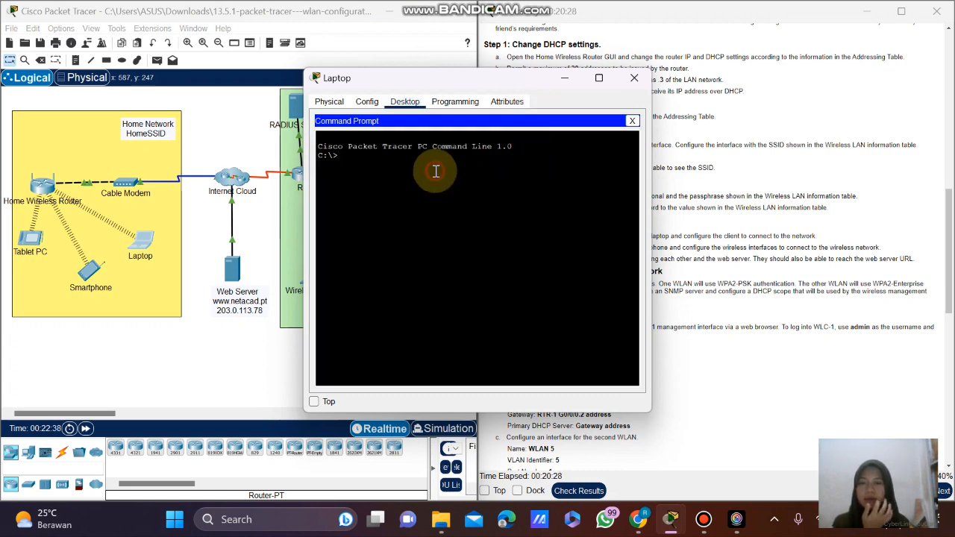
scroll(732, 190, "up", 3)
left_click_drag(433, 78, 276, 97)
scroll(589, 127, "up", 4)
scroll(588, 127, "up", 5)
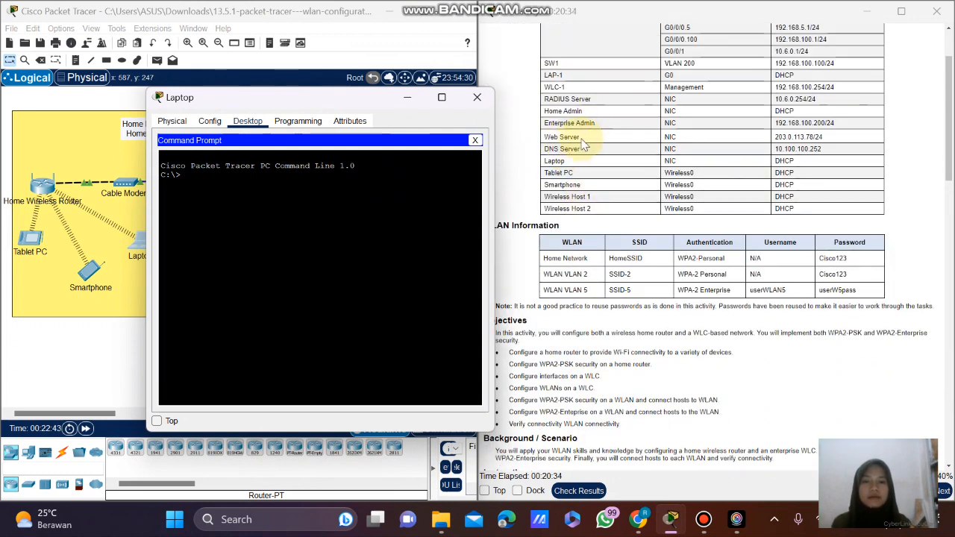
left_click(808, 137)
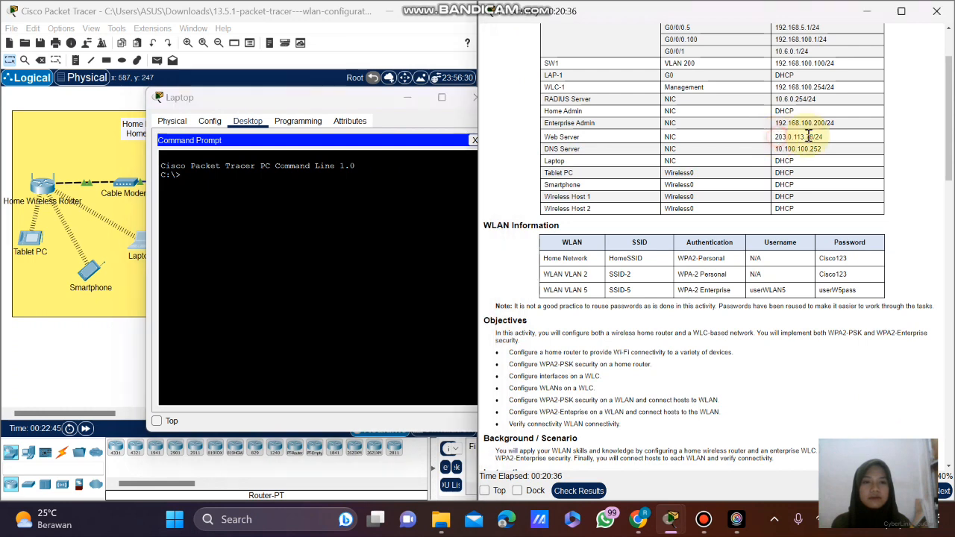
mouse_move(808, 136)
left_mouse_down()
mouse_move(775, 138)
mouse_move(798, 137)
left_mouse_up()
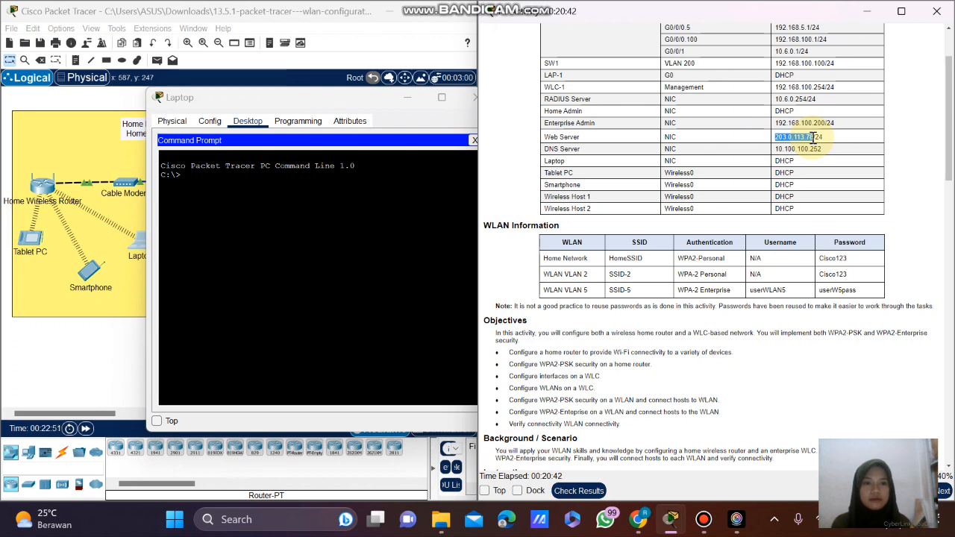
left_click_drag(814, 138, 822, 138)
right_click(817, 137)
left_click(818, 148)
Run ping 203.0.113.78 from the Laptop's command prompt.
left_click(345, 185)
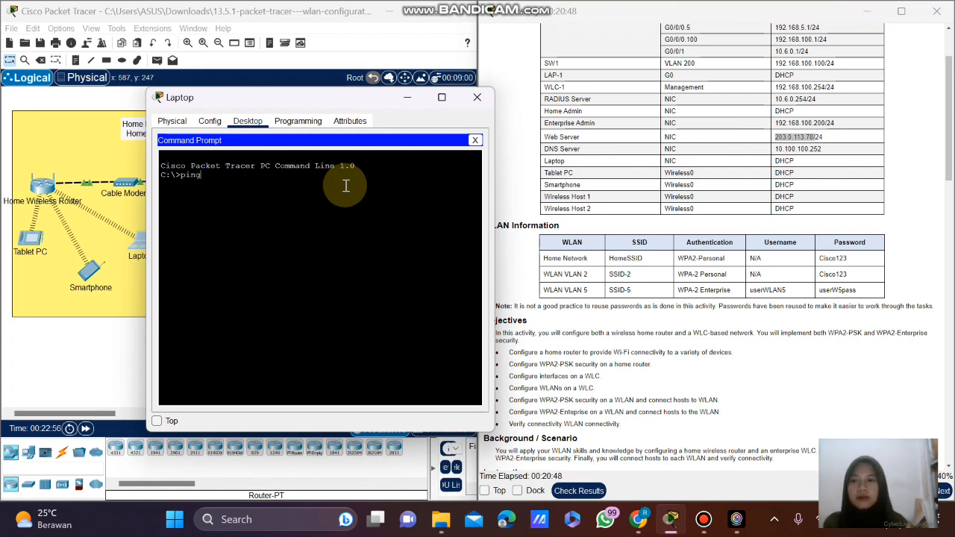
type("ping")
right_click(345, 186)
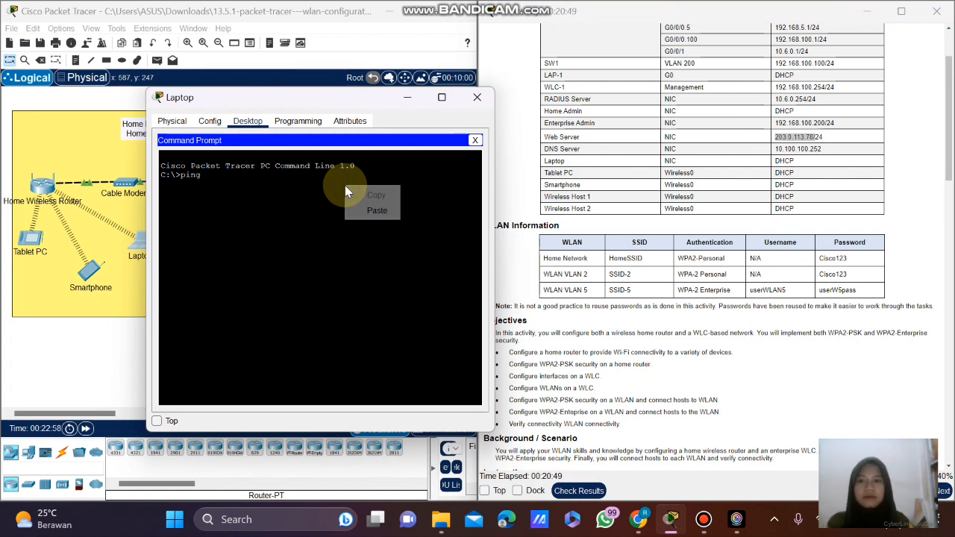
left_click(376, 210)
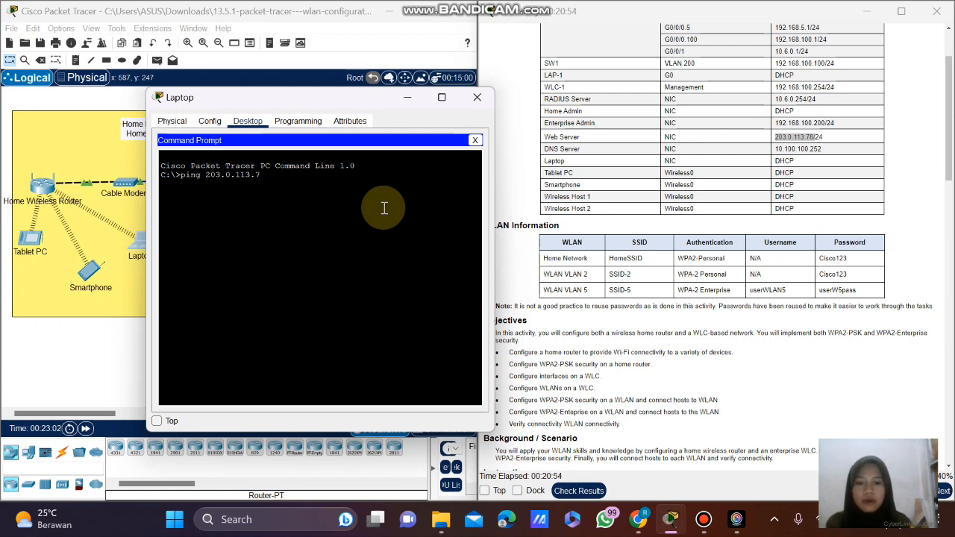
key("Return")
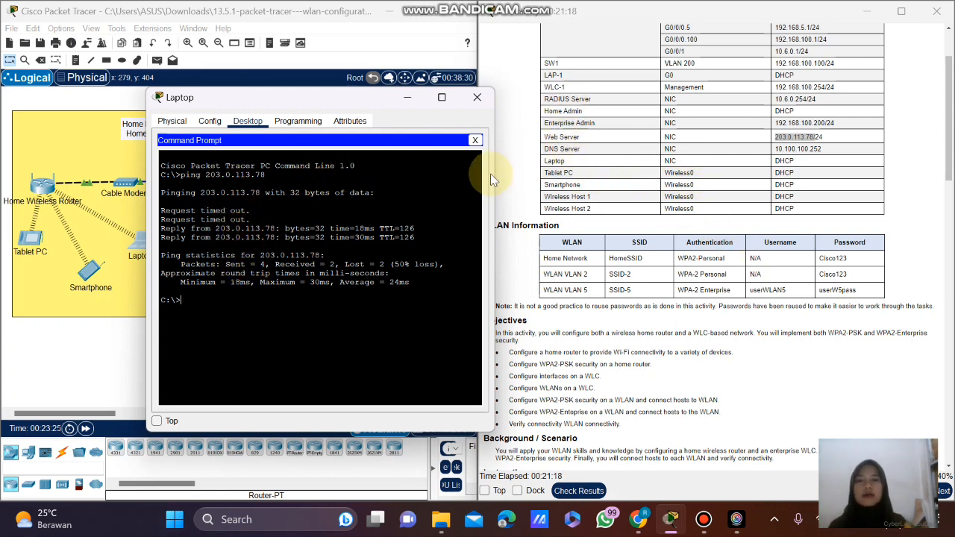
Close the Laptop window and scroll the instructions to Part 2, Step 1: Configure VLAN interfaces.
left_click(487, 102)
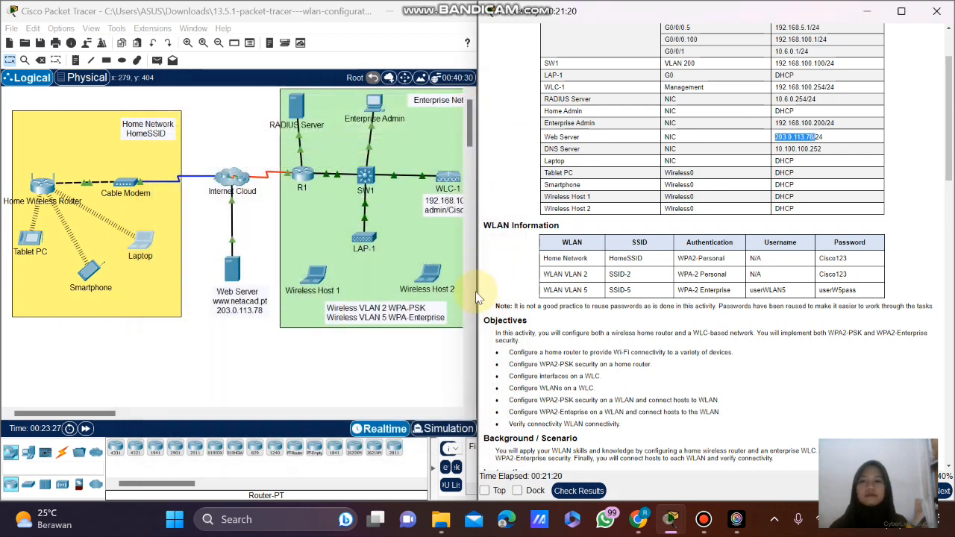
scroll(448, 328, "down", 2)
scroll(608, 323, "down", 2)
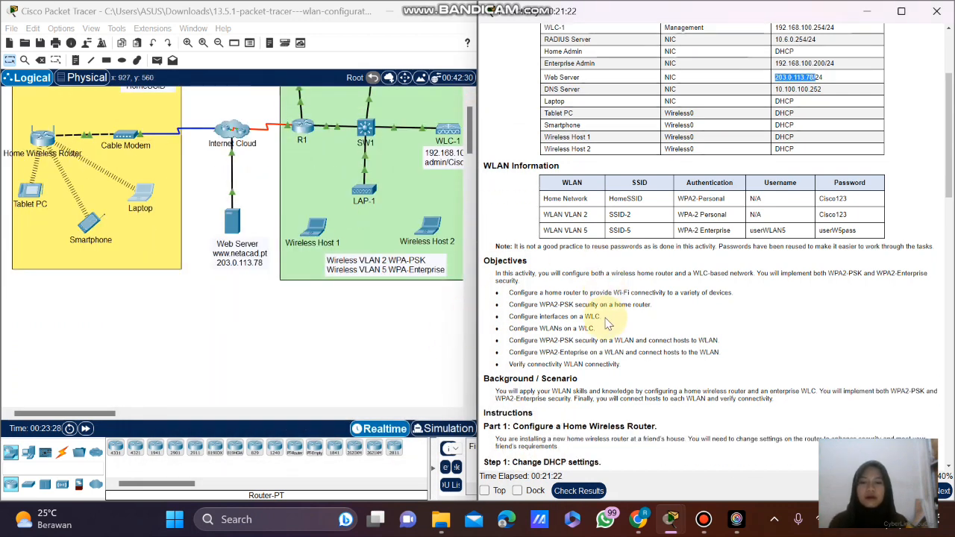
scroll(608, 323, "down", 5)
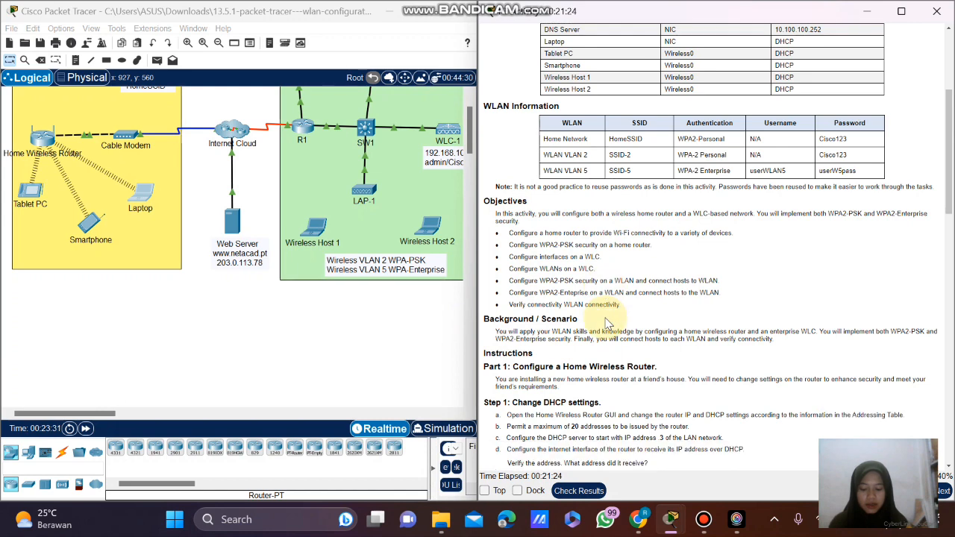
scroll(608, 323, "down", 8)
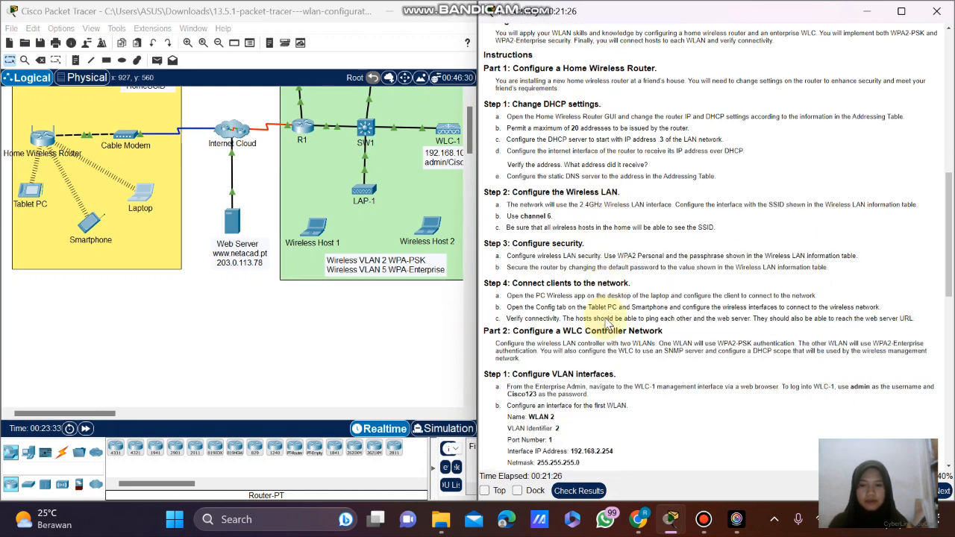
scroll(518, 319, "down", 1)
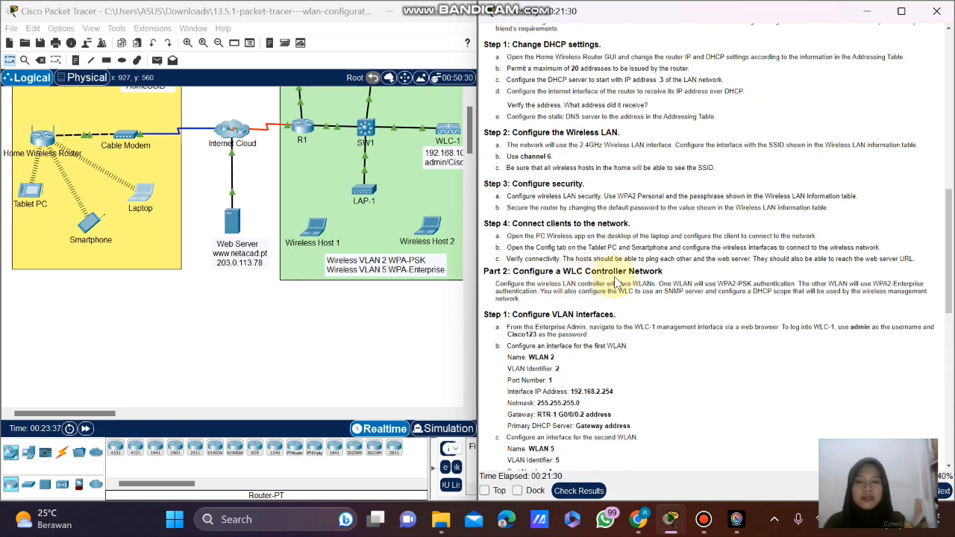
scroll(609, 286, "down", 1)
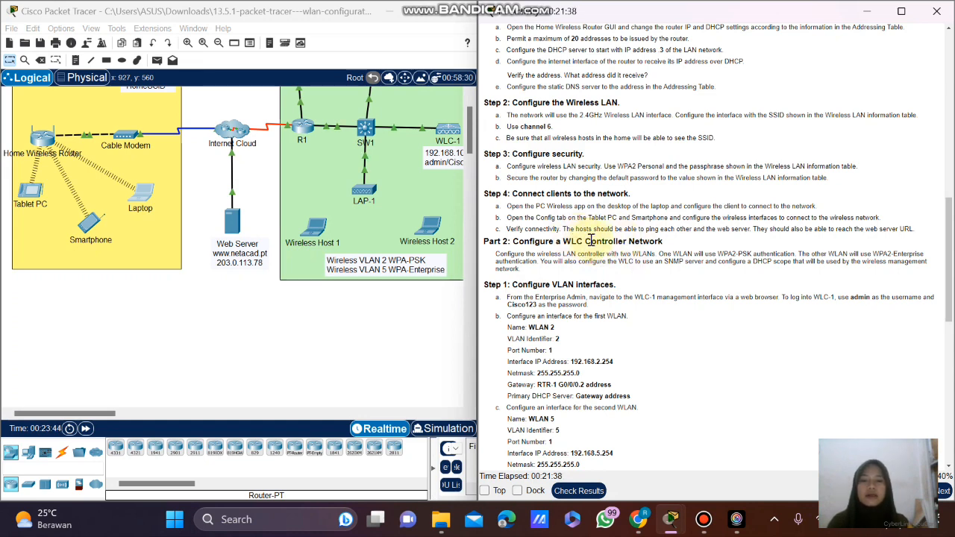
scroll(589, 240, "down", 3)
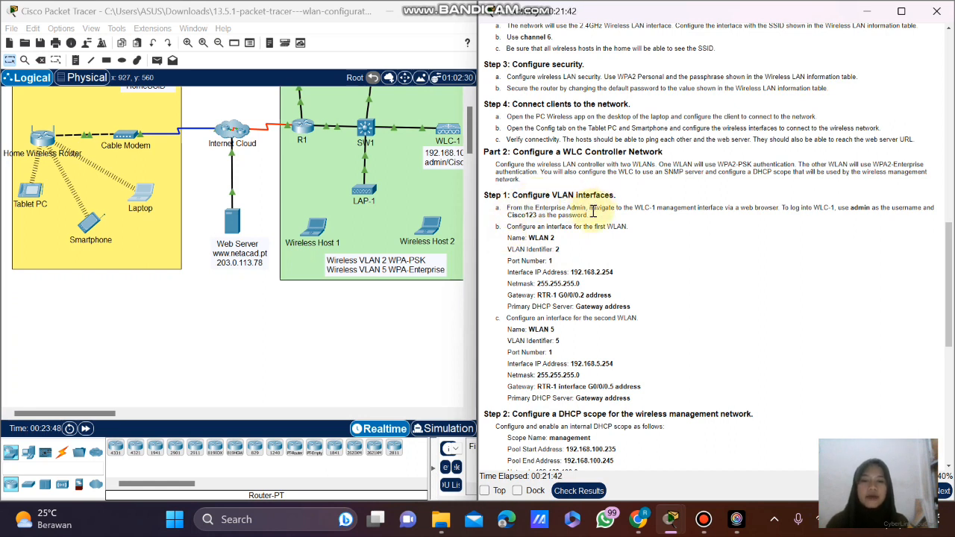
scroll(593, 213, "down", 1)
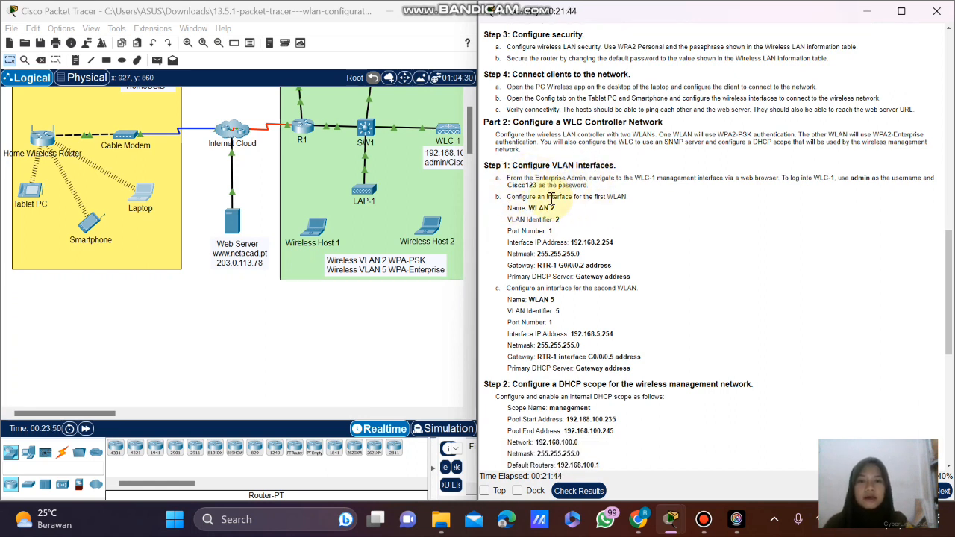
scroll(423, 207, "up", 1)
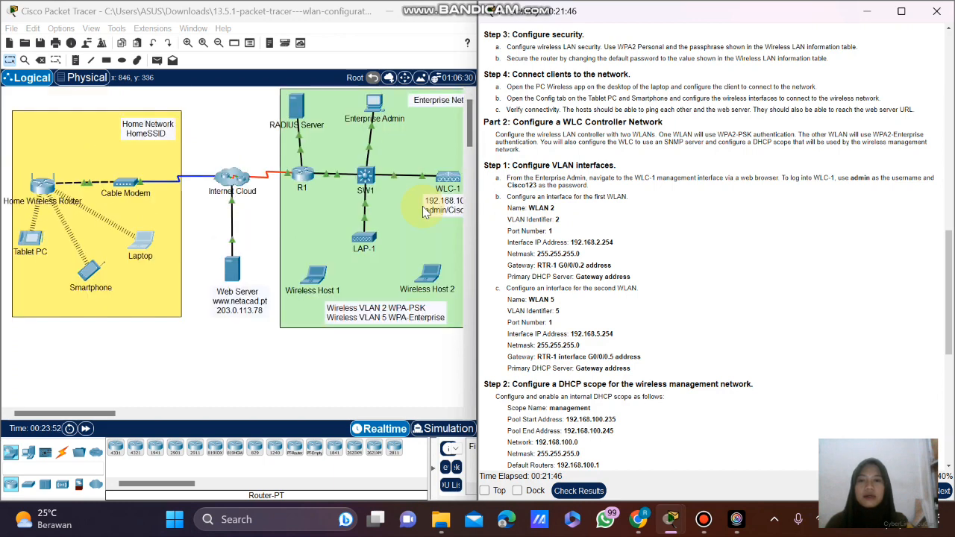
Open the Enterprise Admin PC, move its window left, and show its Desktop applications.
left_click(380, 104)
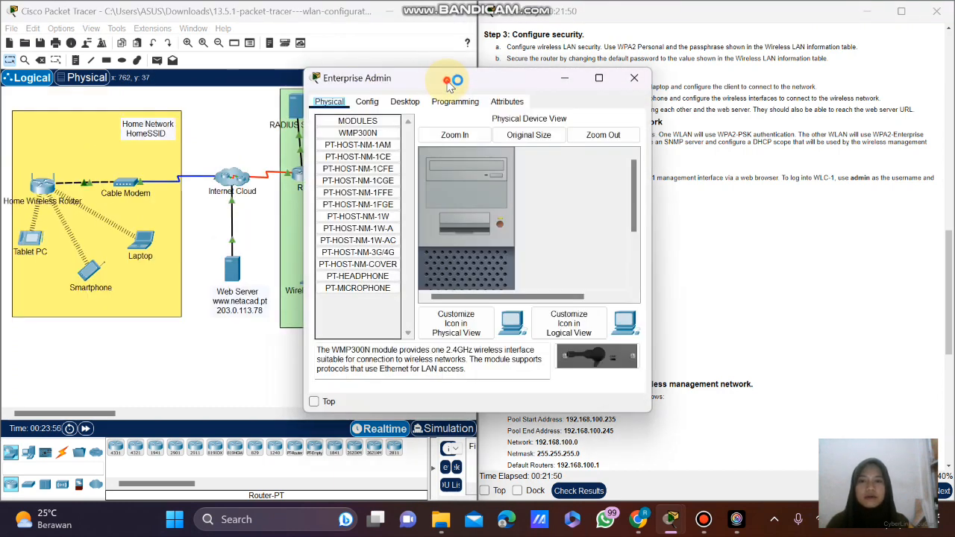
left_click_drag(448, 78, 313, 79)
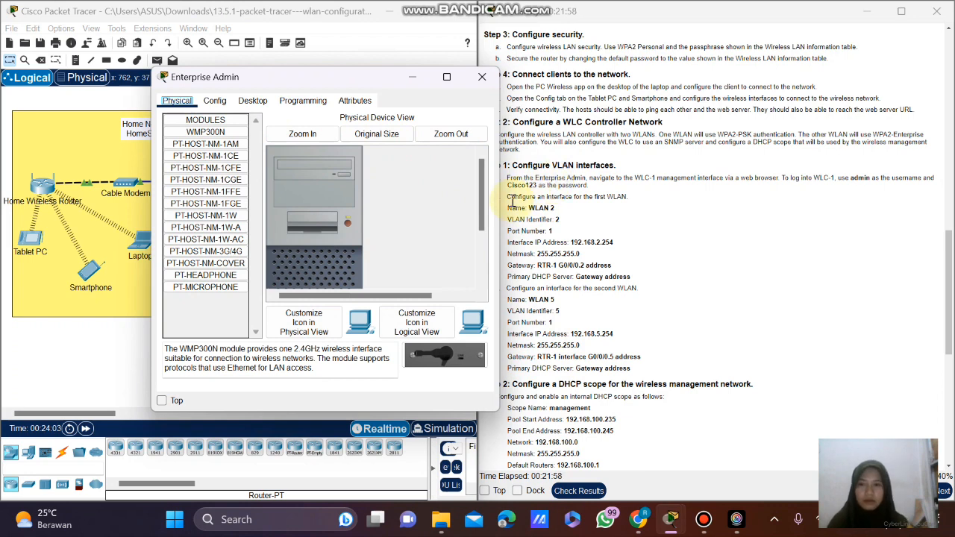
left_click(258, 100)
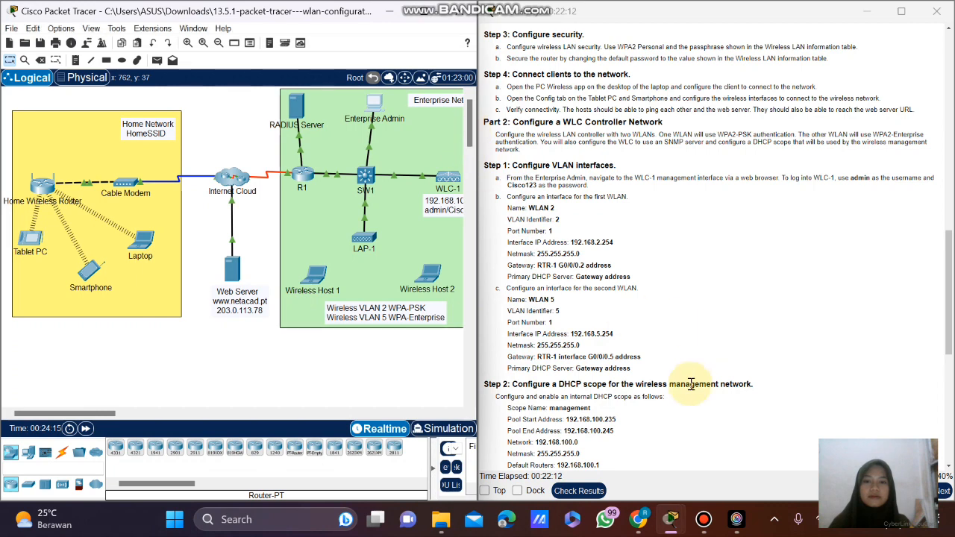
scroll(676, 384, "up", 3)
mouse_move(671, 517)
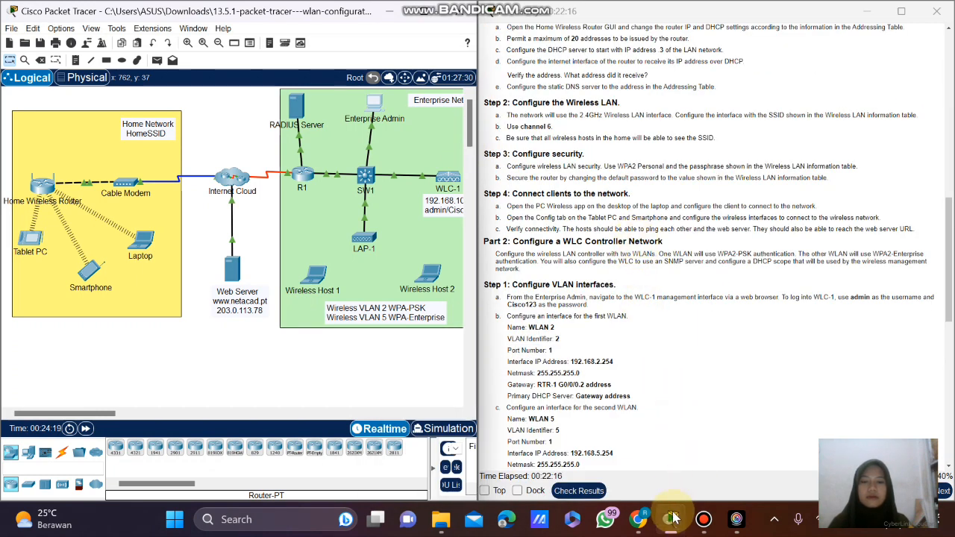
Bring back the Enterprise Admin window and copy WLC-1's management address from the addressing table.
left_click(914, 422)
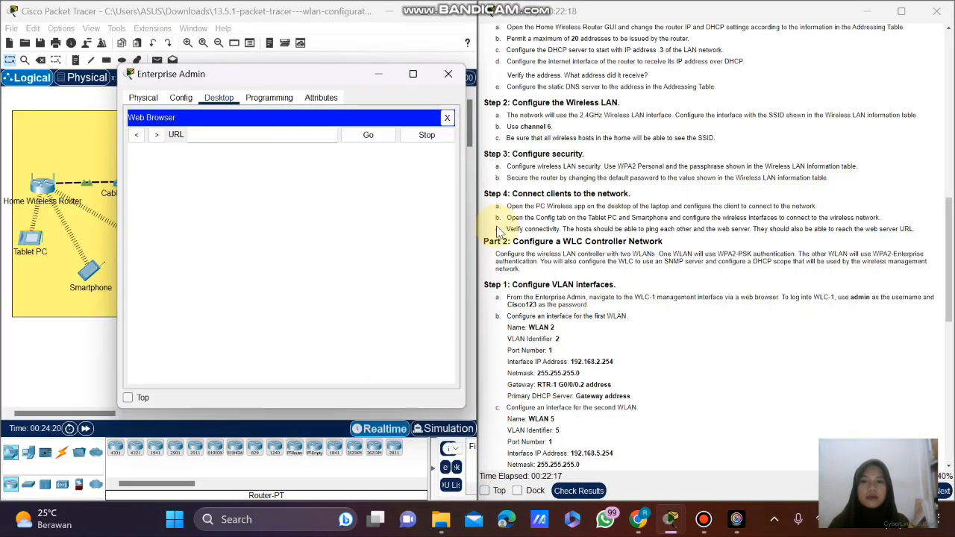
left_click_drag(305, 76, 238, 95)
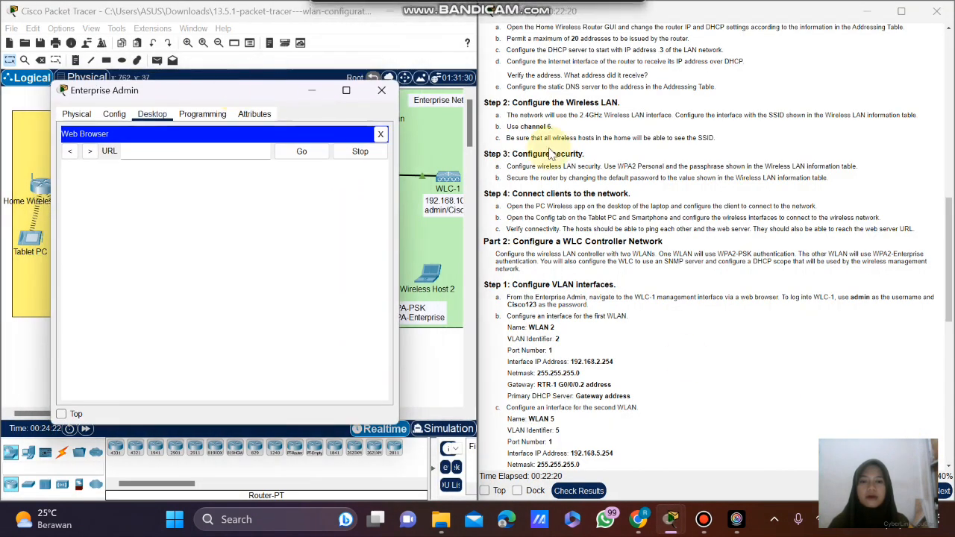
scroll(612, 160, "up", 5)
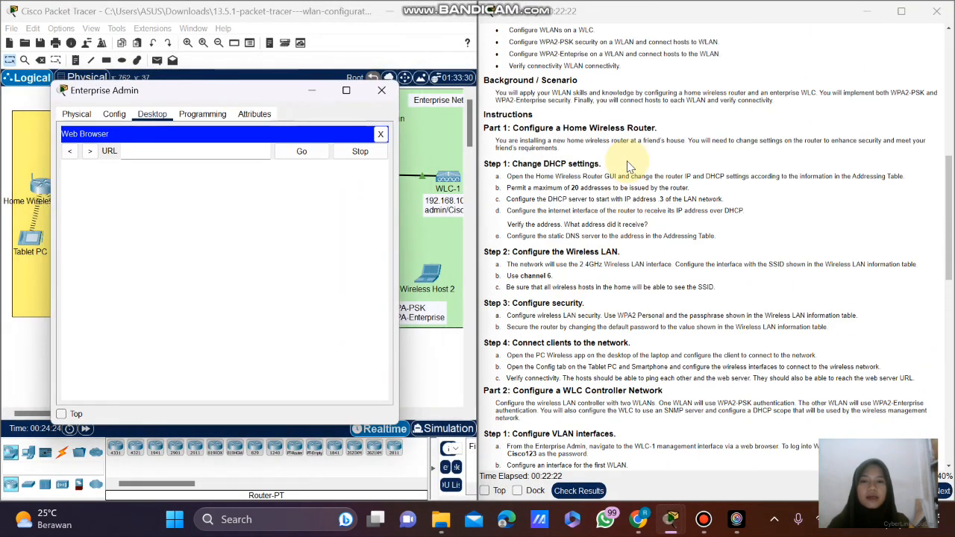
scroll(630, 166, "up", 10)
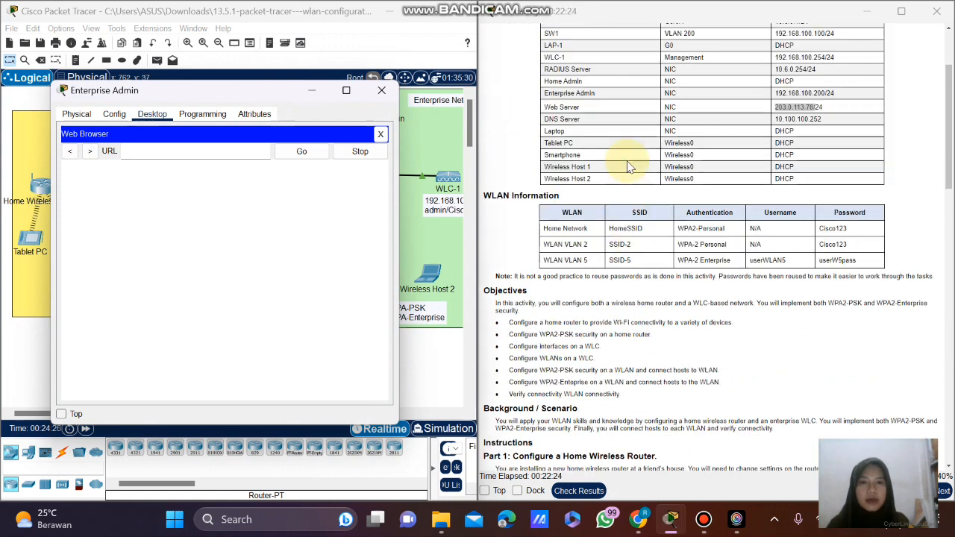
scroll(629, 166, "up", 1)
scroll(629, 166, "up", 2)
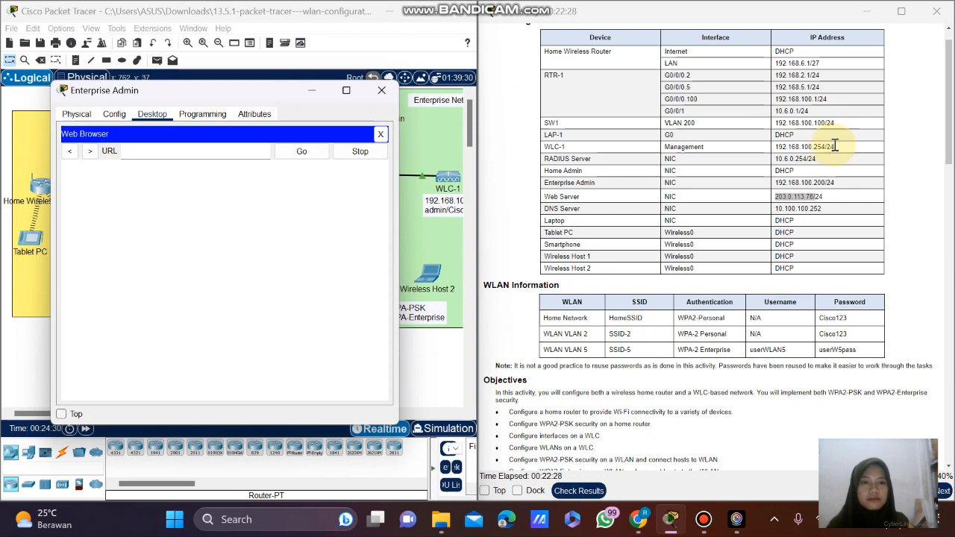
left_click_drag(836, 146, 781, 147)
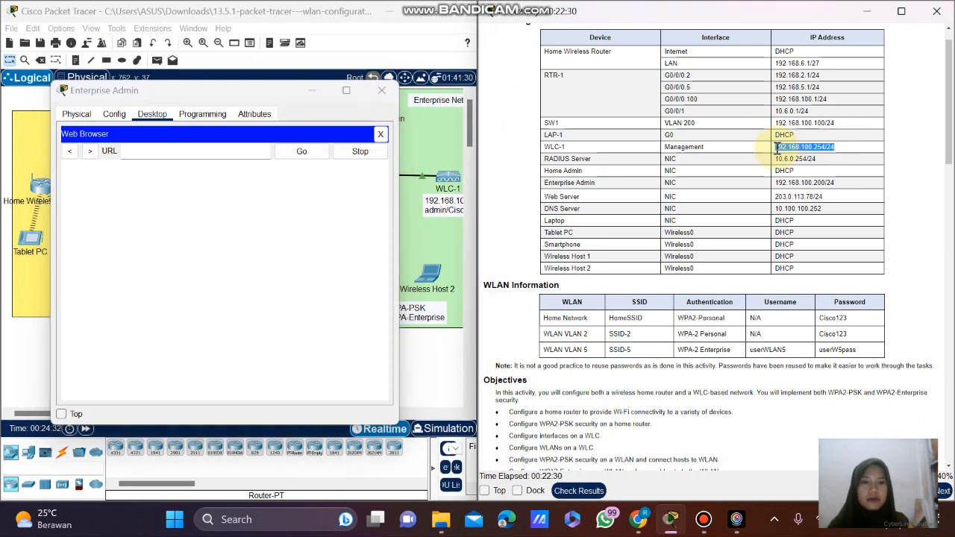
right_click(776, 147)
left_click(802, 157)
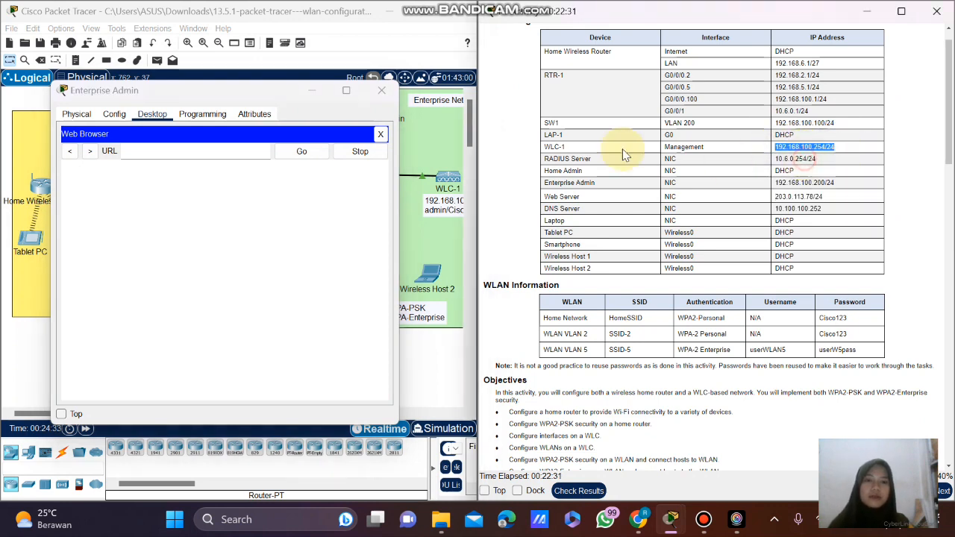
left_click(182, 148)
right_click(184, 154)
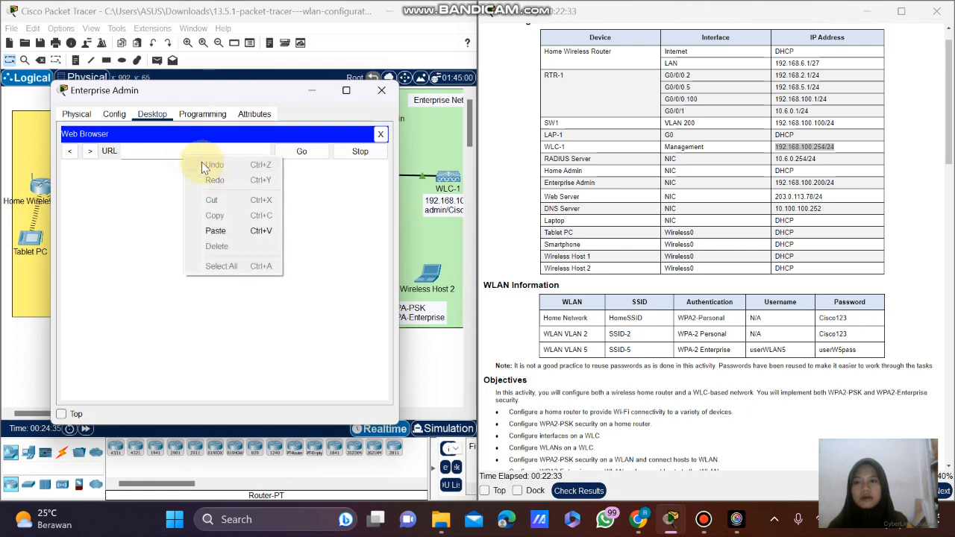
left_click(223, 234)
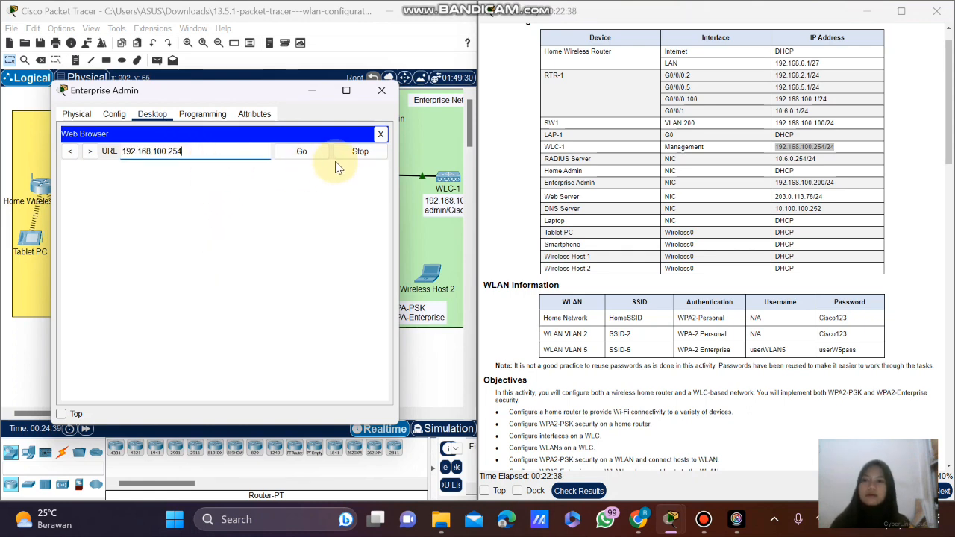
left_click(306, 152)
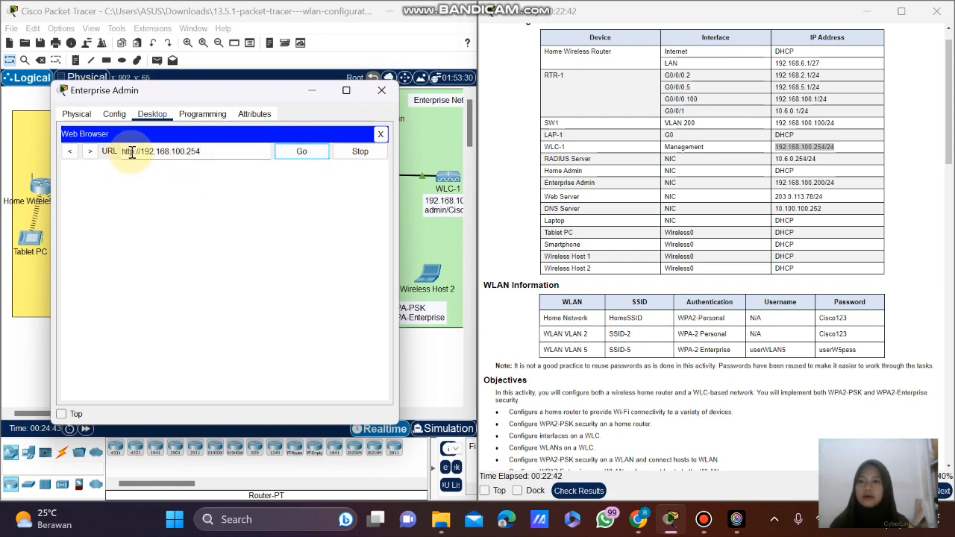
left_click(127, 154)
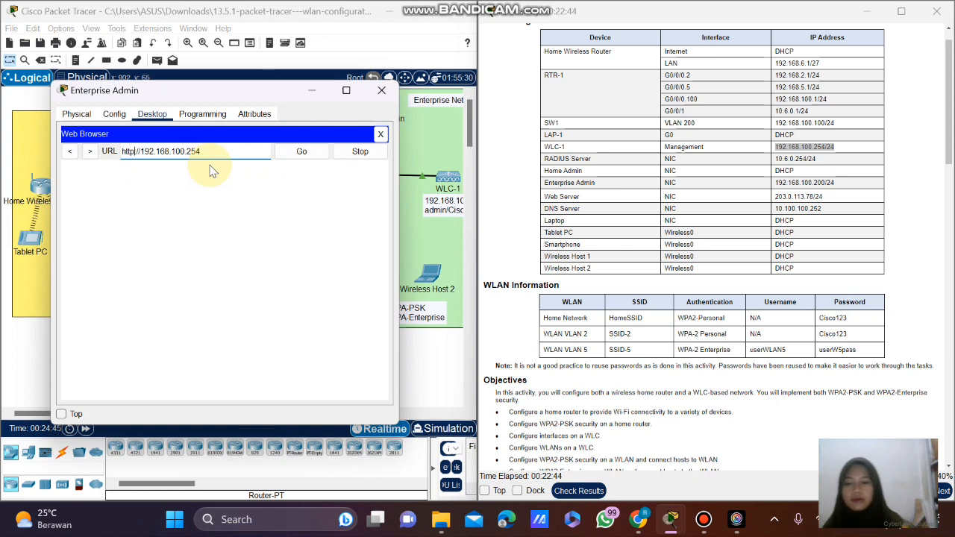
type("s")
left_click(310, 154)
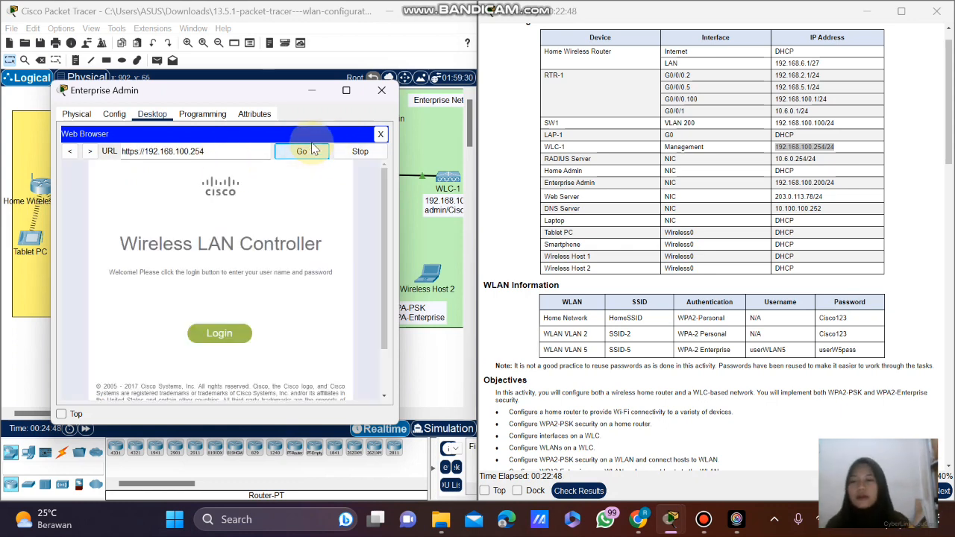
Log into WLC-1's web interface with the admin username and its password.
left_click_drag(252, 91, 293, 66)
left_click(273, 321)
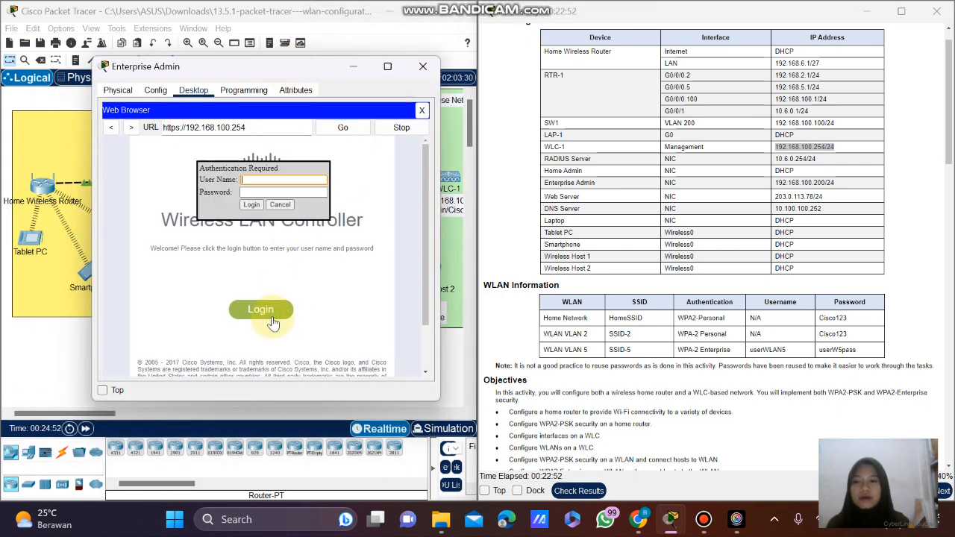
left_click(261, 183)
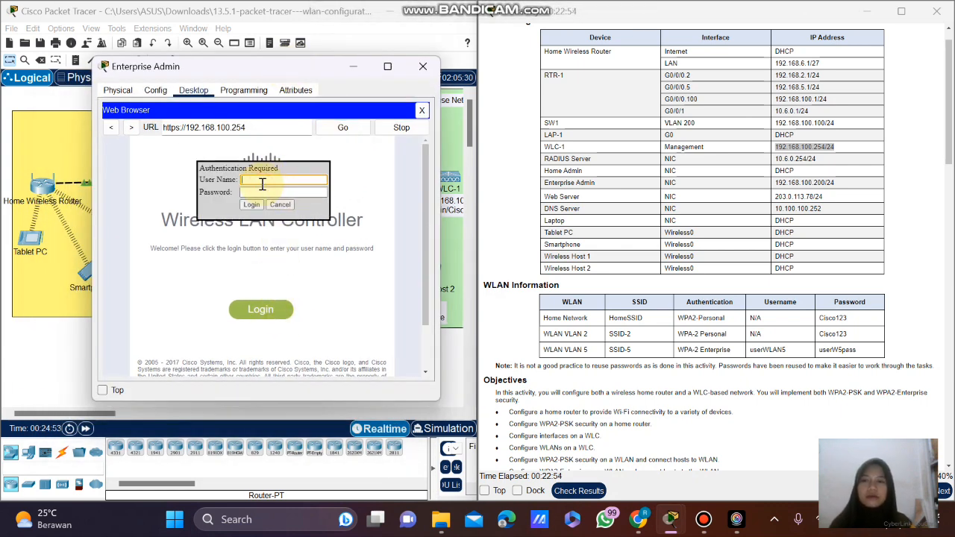
scroll(681, 258, "down", 1)
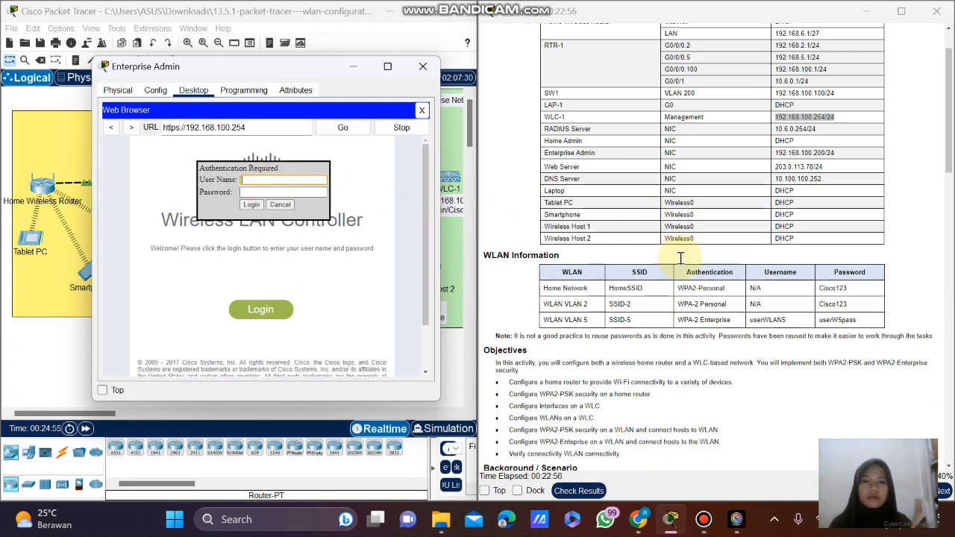
scroll(681, 258, "down", 9)
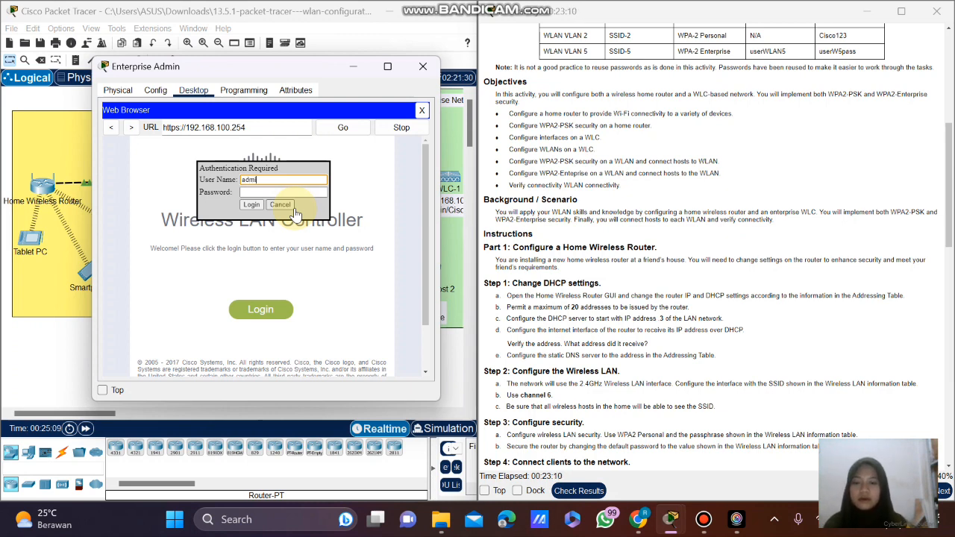
left_click(305, 192)
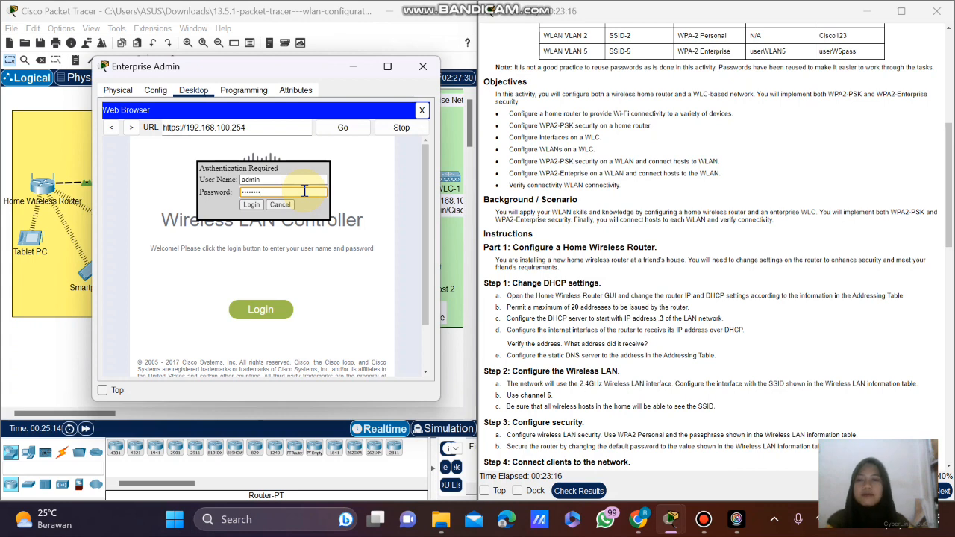
left_click(251, 205)
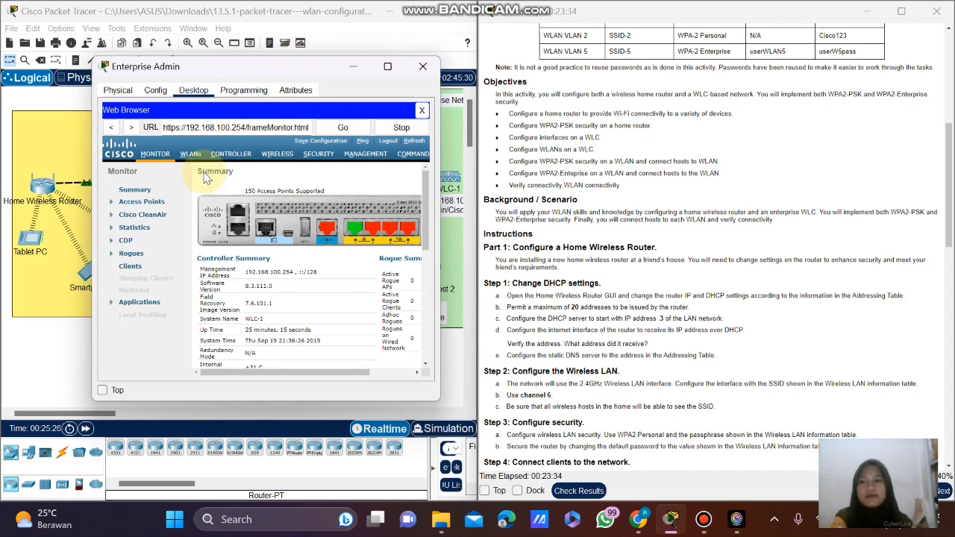
Go to CONTROLLER > Interfaces on WLC-1 and start a New interface.
scroll(483, 216, "down", 10)
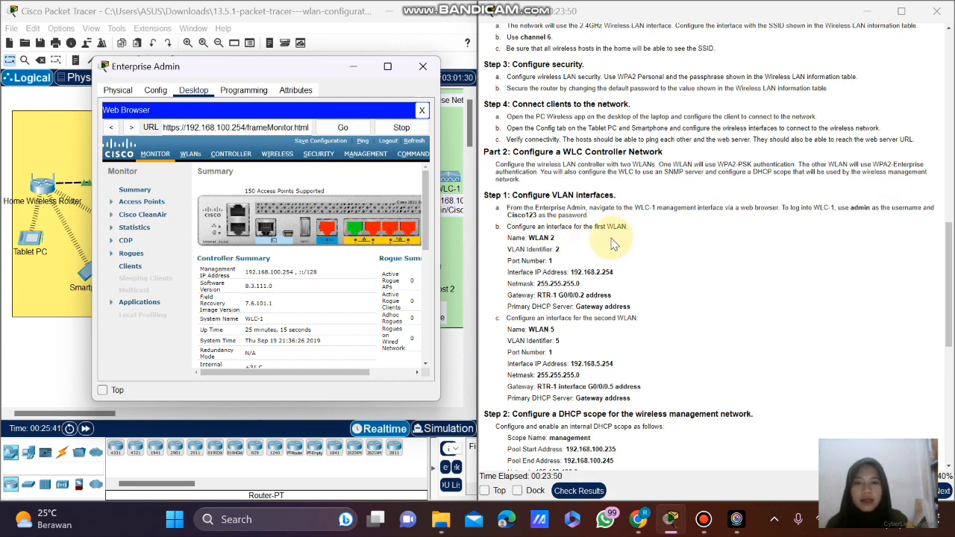
left_click(226, 162)
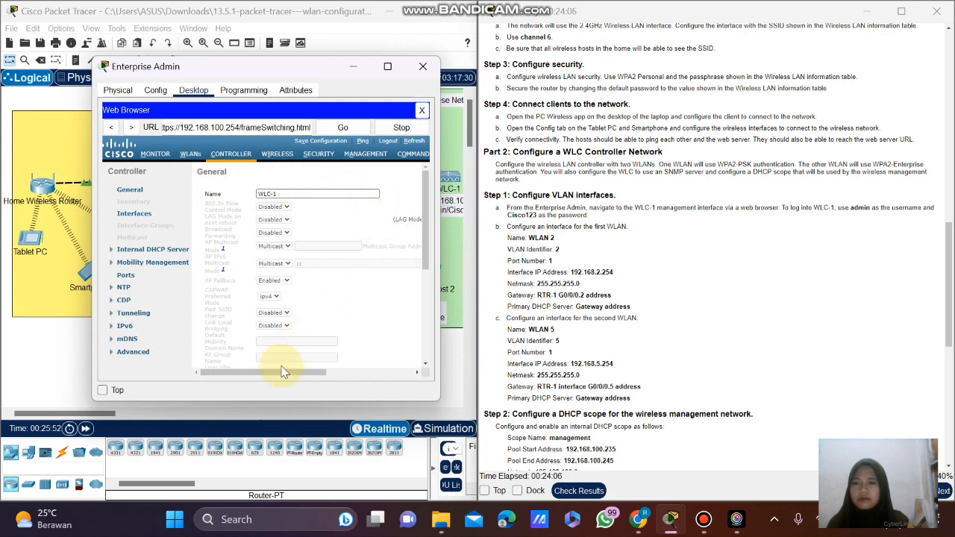
left_click_drag(280, 372, 242, 377)
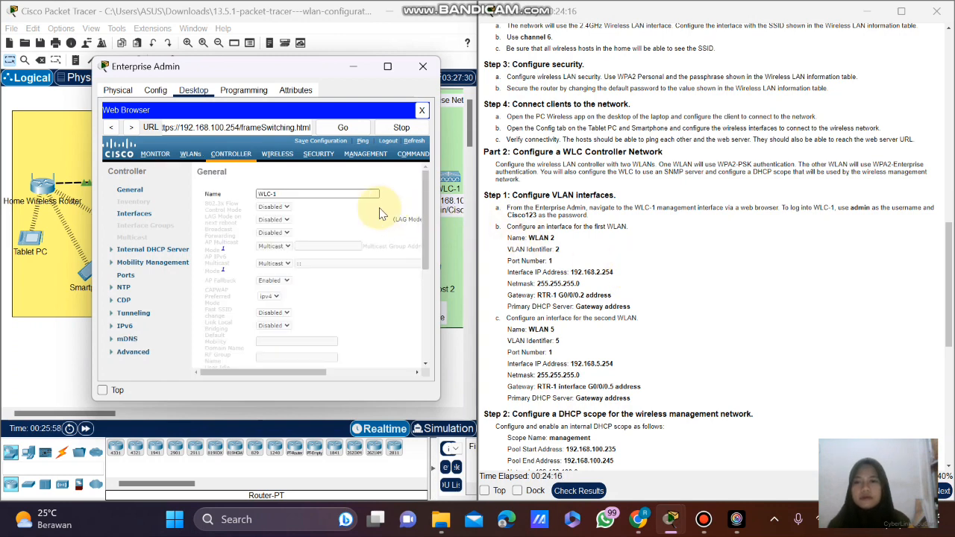
left_click(191, 155)
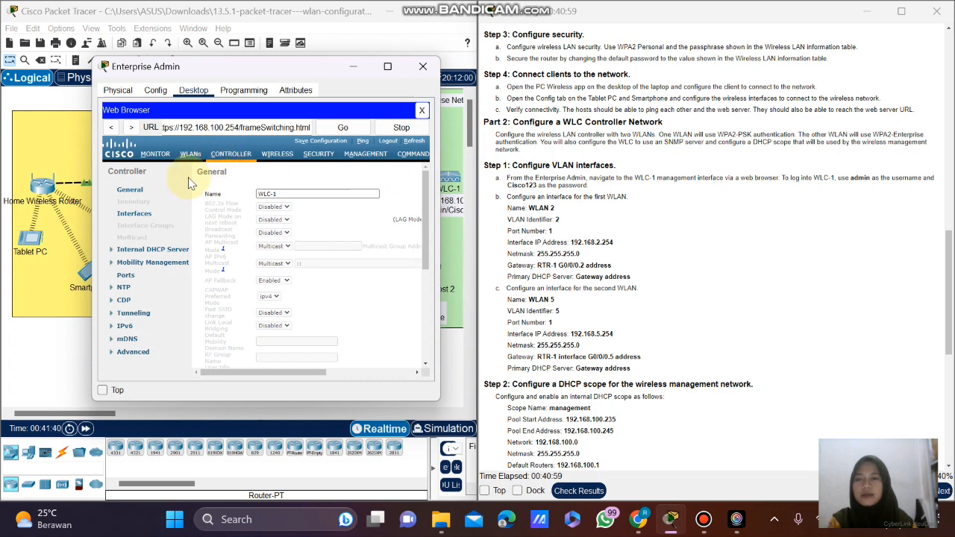
left_click(137, 217)
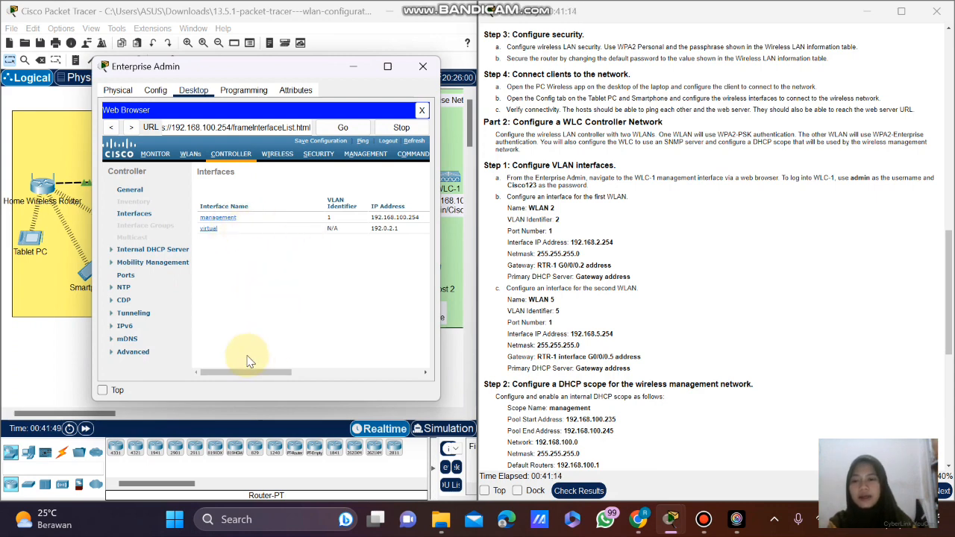
left_click_drag(231, 374, 386, 375)
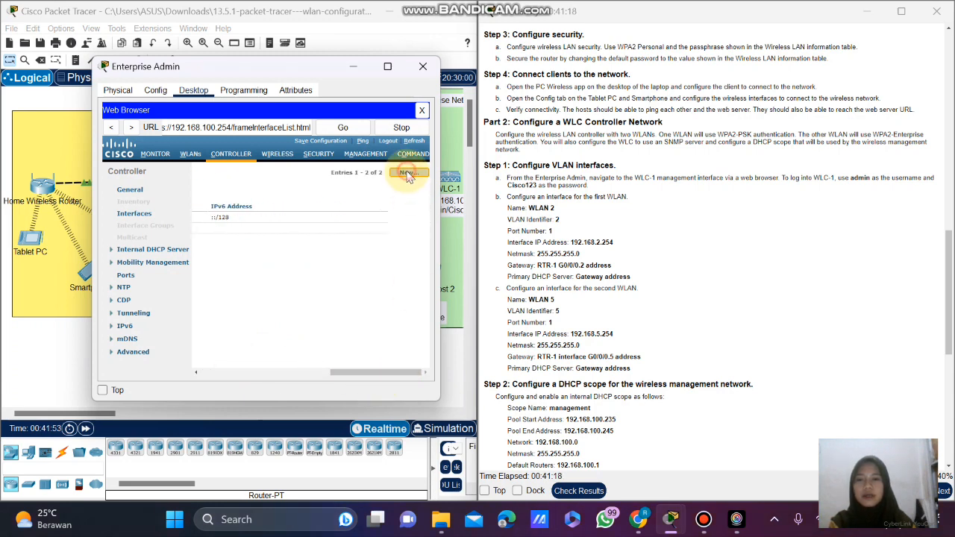
left_click(409, 173)
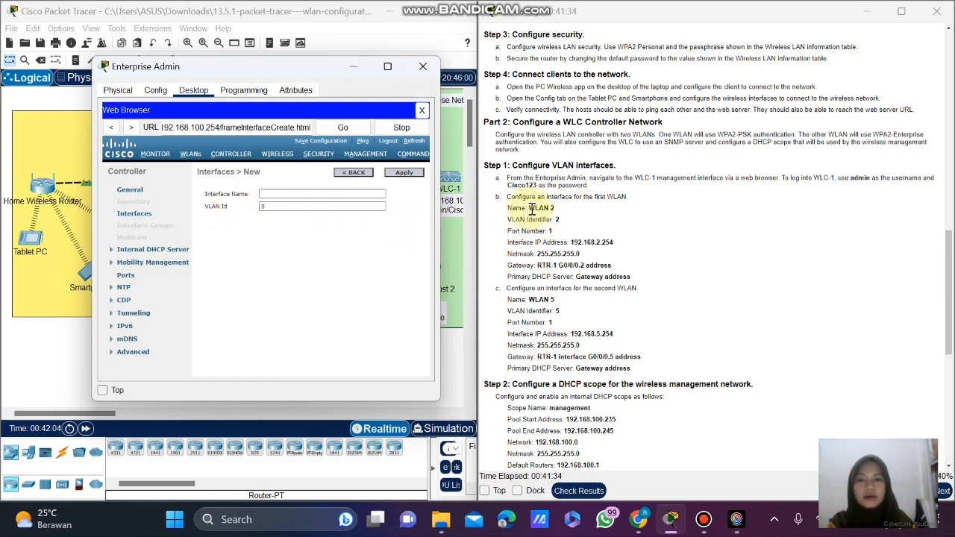
Create interface 'WLAN 2' with VLAN Id 2, pasting the name from the instructions, and apply it.
left_click_drag(528, 209, 555, 210)
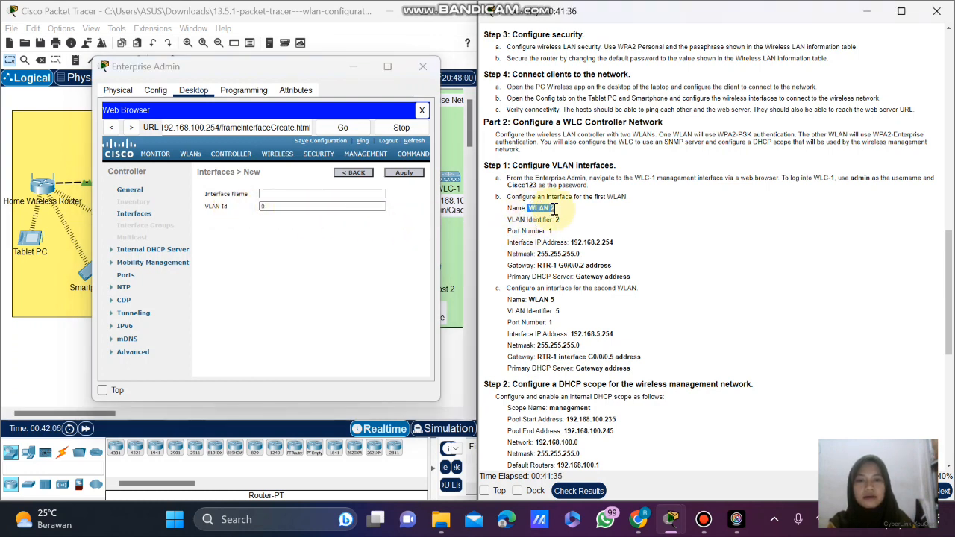
right_click(555, 209)
left_click(571, 217)
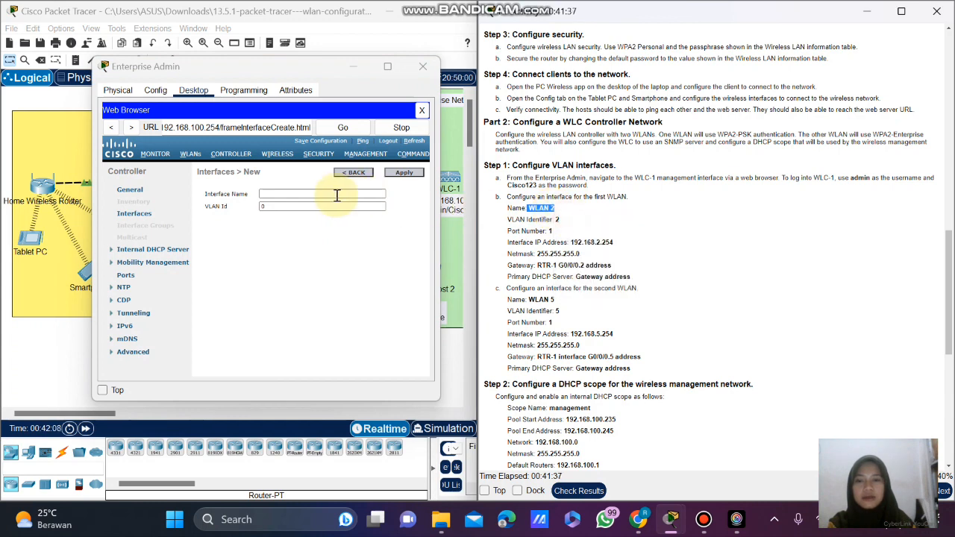
left_click(334, 195)
left_click(333, 195)
key("ctrl+v")
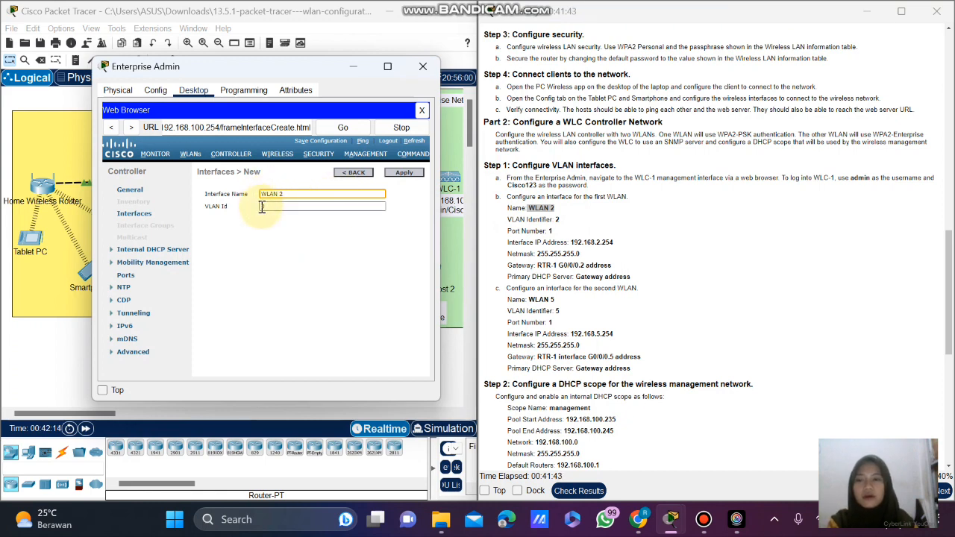
left_click(266, 207)
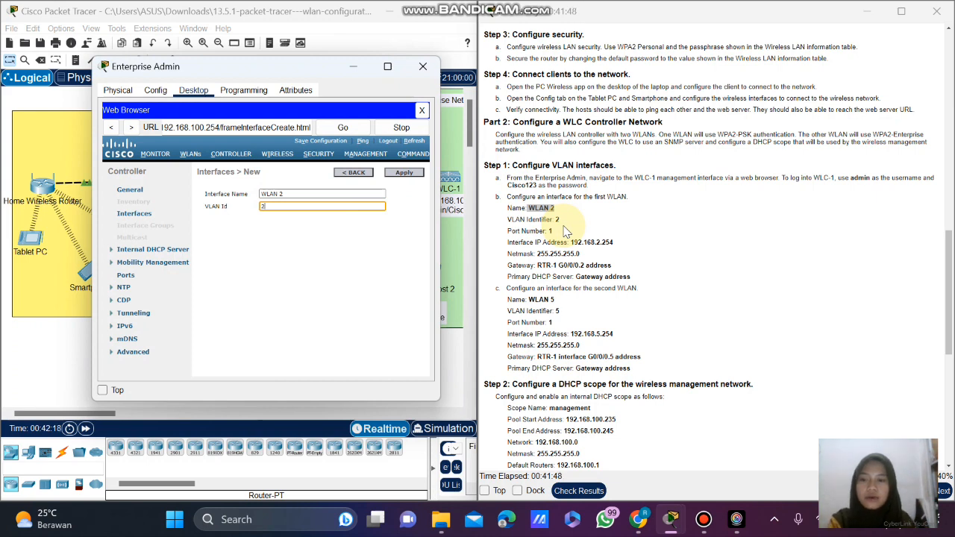
left_click(406, 179)
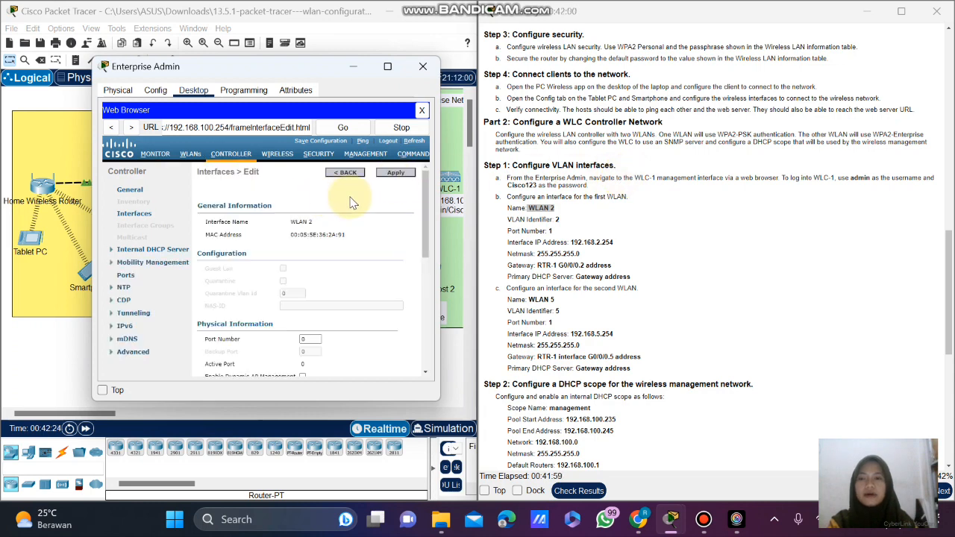
Change the WLAN 2 interface's Port Number from 0 to 1.
scroll(377, 232, "down", 1)
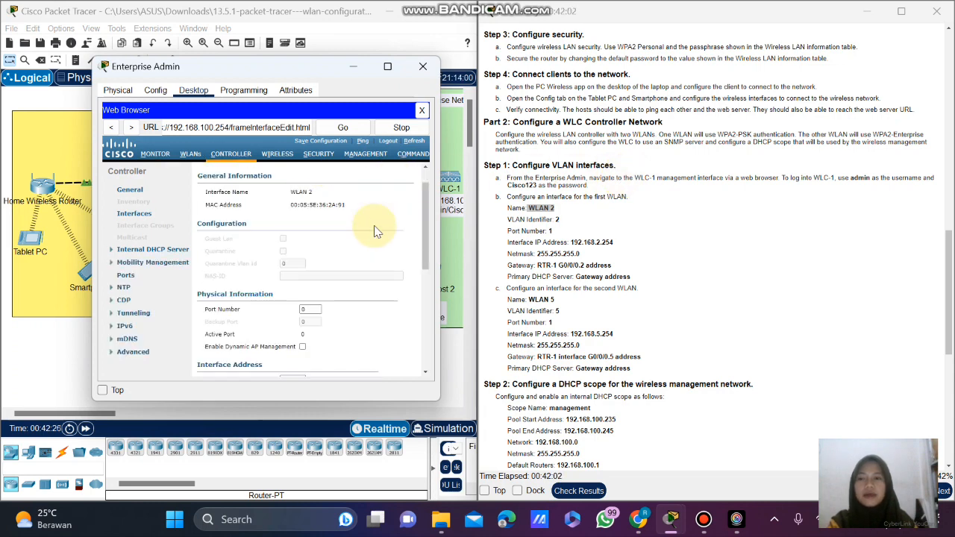
scroll(555, 227, "down", 1)
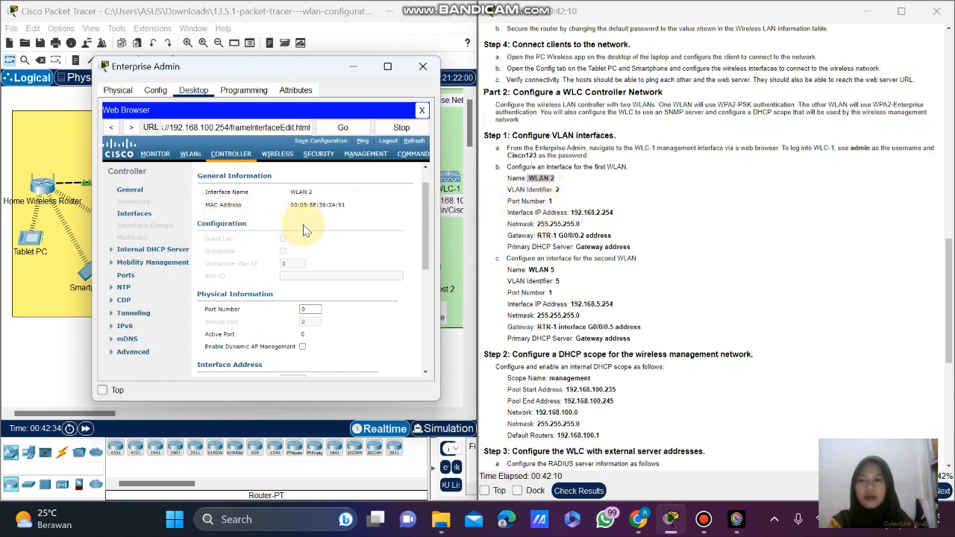
scroll(331, 228, "down", 1)
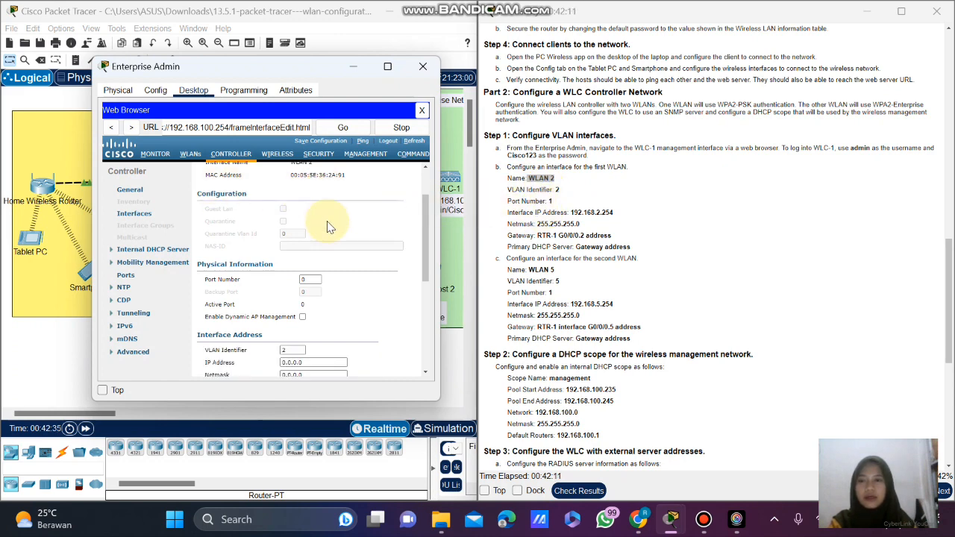
left_click(309, 279)
key("BackSpace")
type("1")
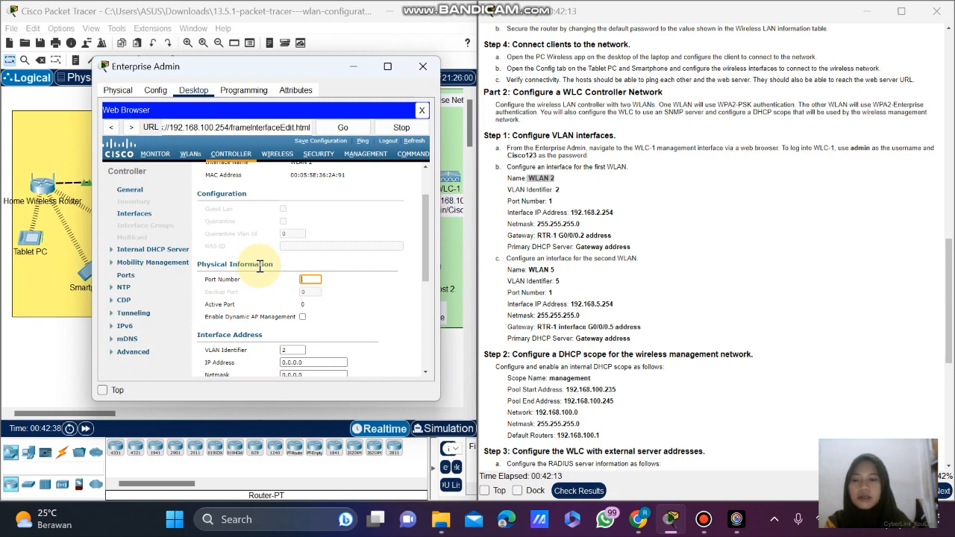
scroll(373, 260, "down", 1)
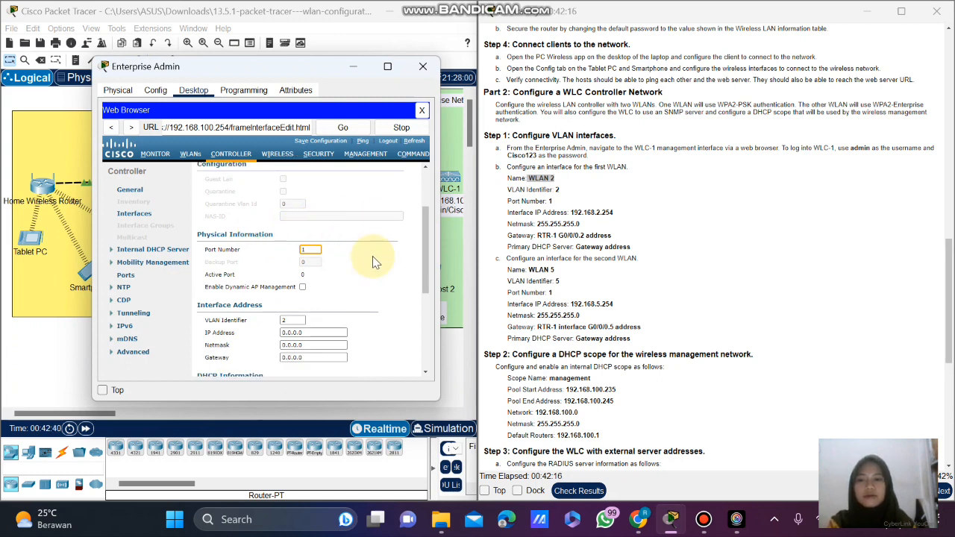
scroll(373, 256, "up", 3)
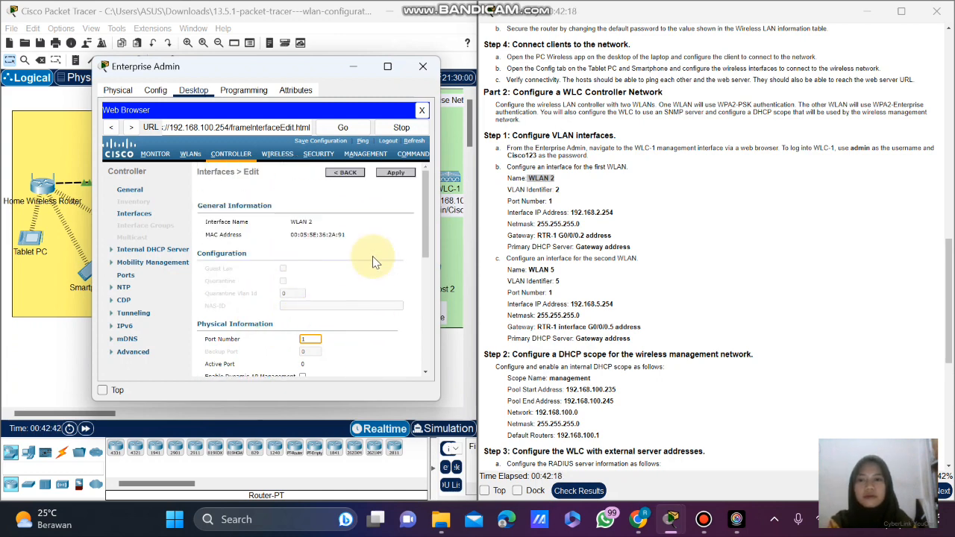
scroll(373, 256, "down", 5)
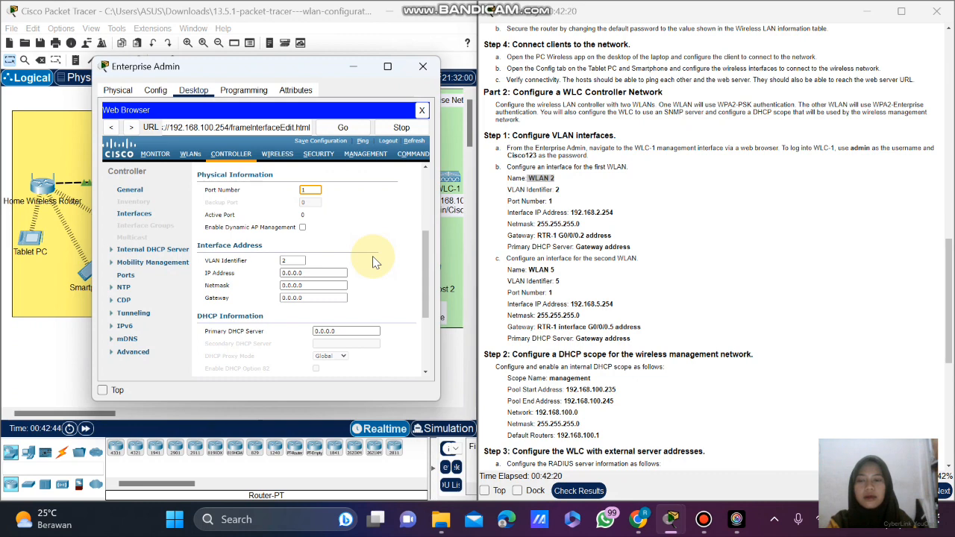
scroll(328, 263, "down", 1)
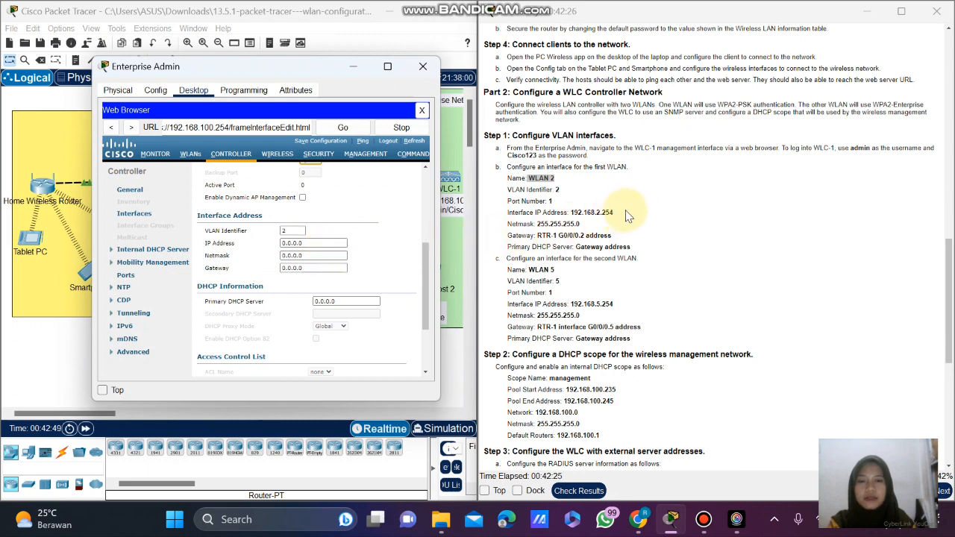
Paste 192.168.2.254 from the instructions into WLAN 2's IP Address field.
left_click_drag(627, 215, 575, 214)
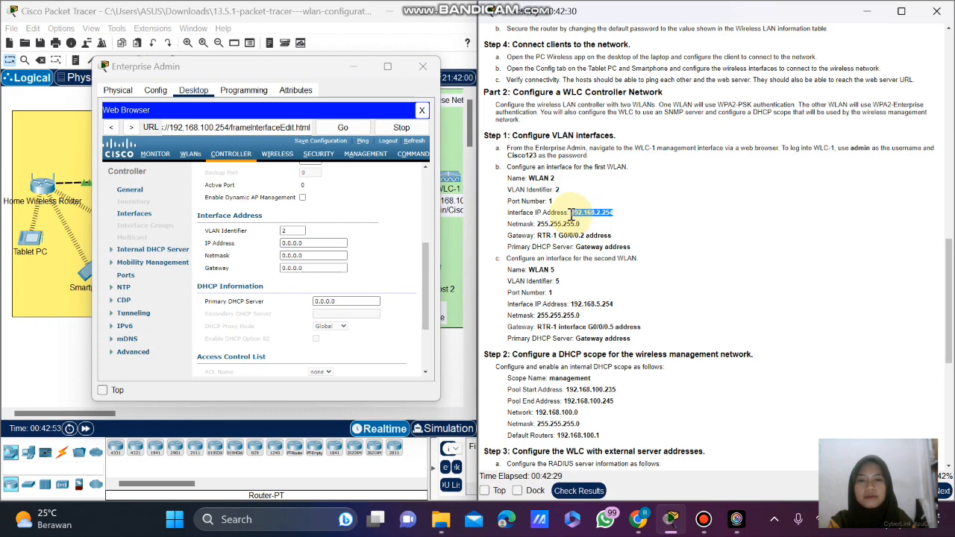
right_click(572, 215)
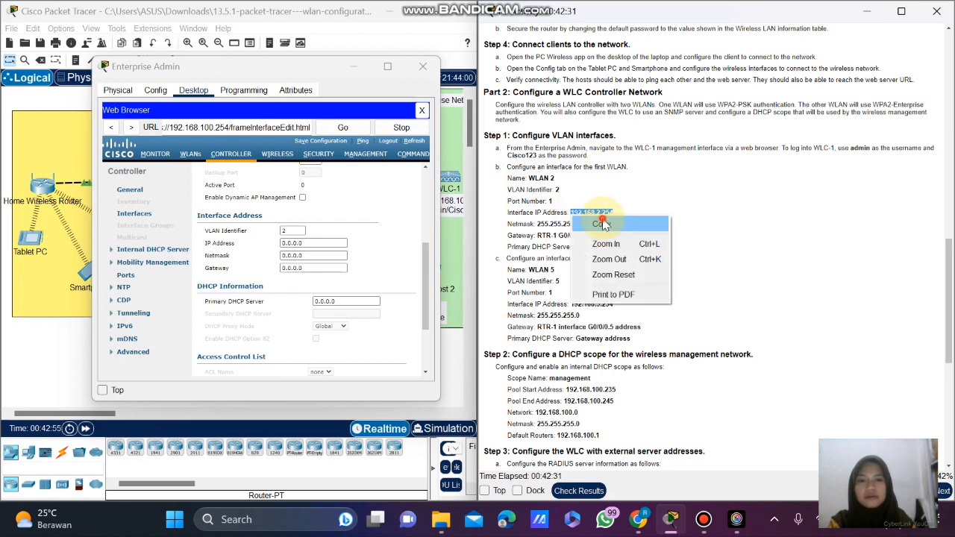
left_click(602, 222)
left_click(308, 241)
left_click_drag(308, 241, 272, 250)
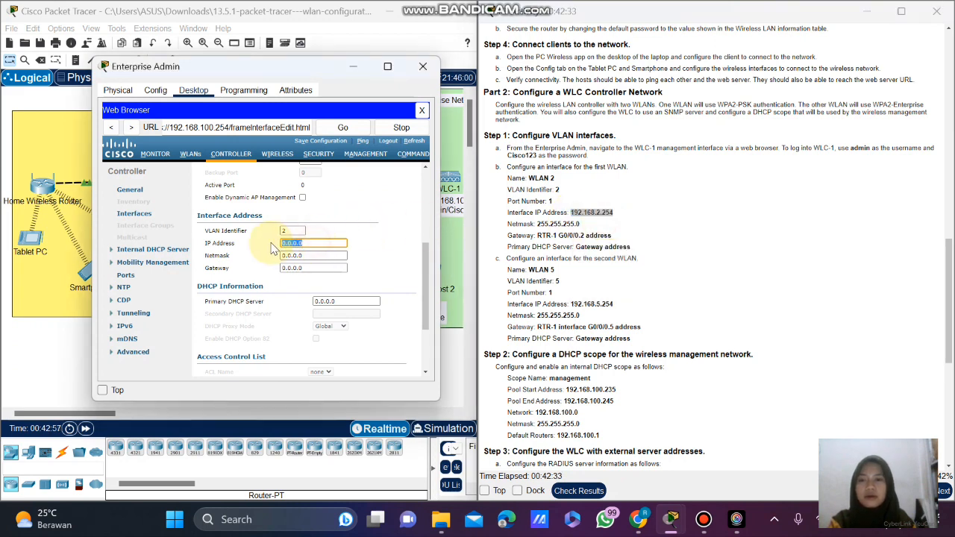
key("ctrl+v")
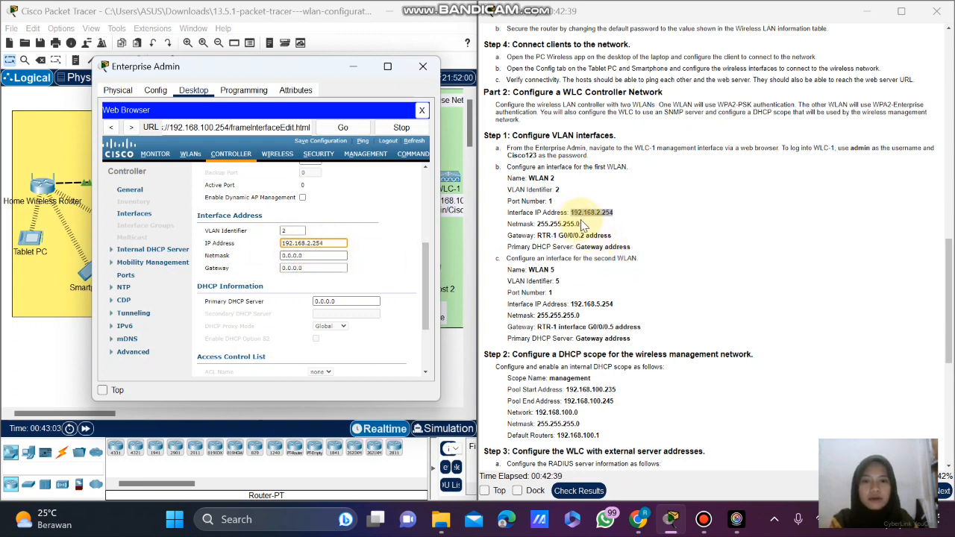
Paste netmask 255.255.255.0 from the instructions into the Netmask field.
left_click_drag(583, 225, 543, 228)
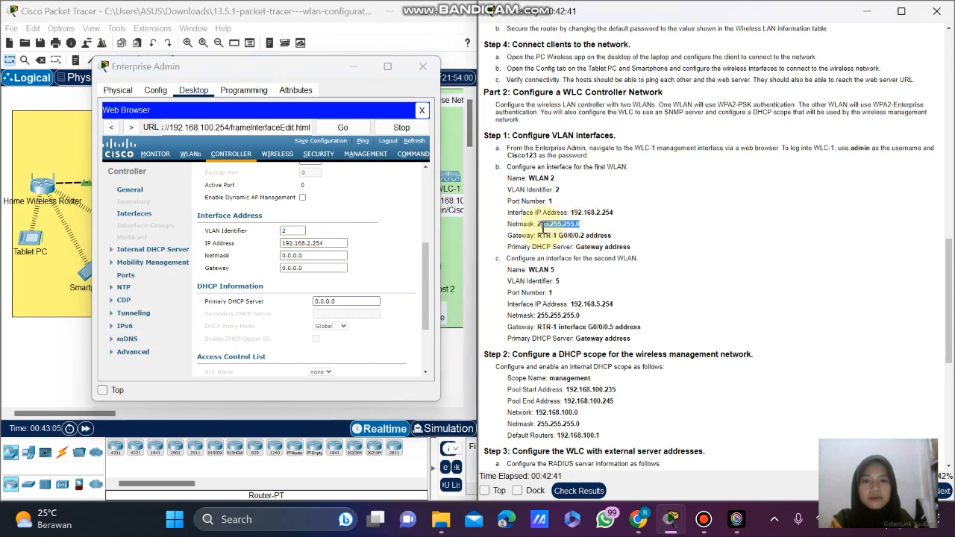
double_click(540, 233)
double_click(539, 224)
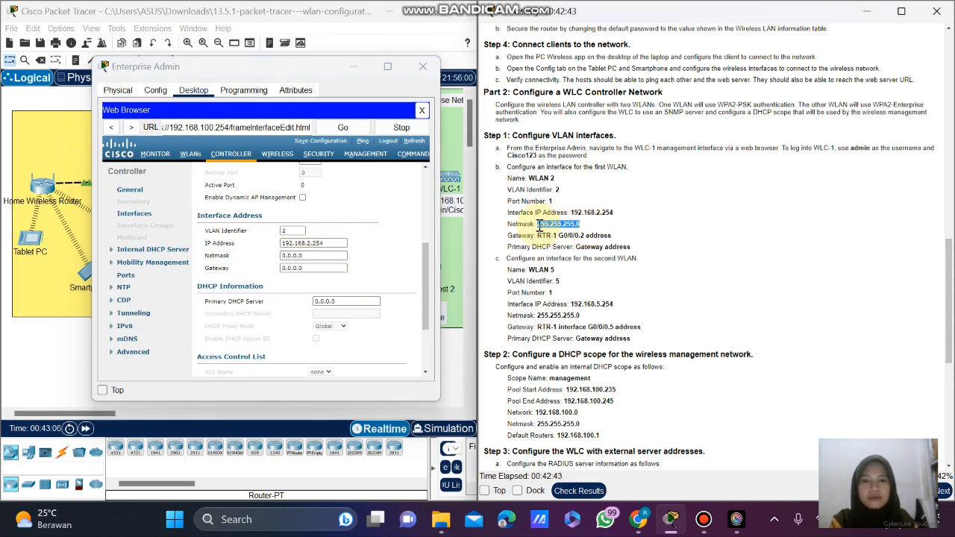
right_click(536, 218)
left_click(575, 229)
left_click(313, 256)
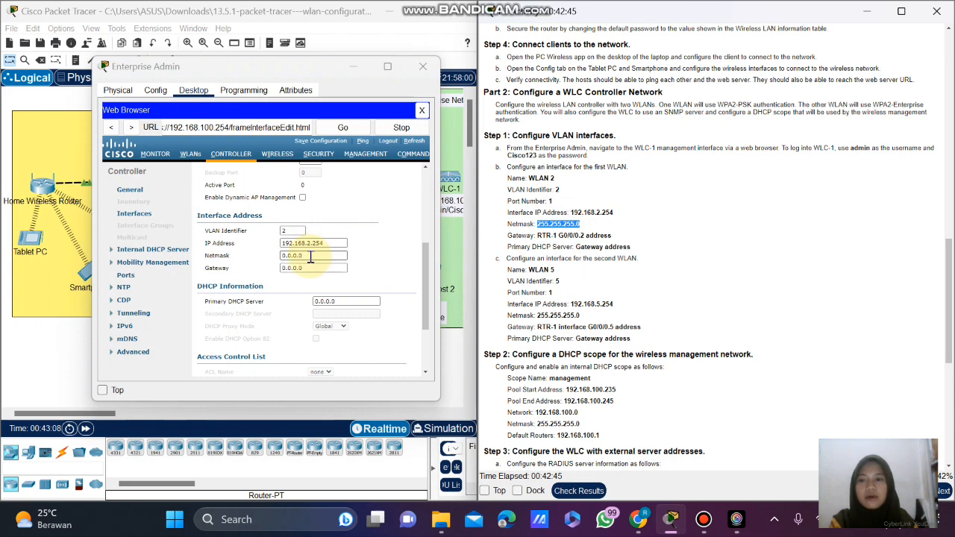
key("ctrl+v")
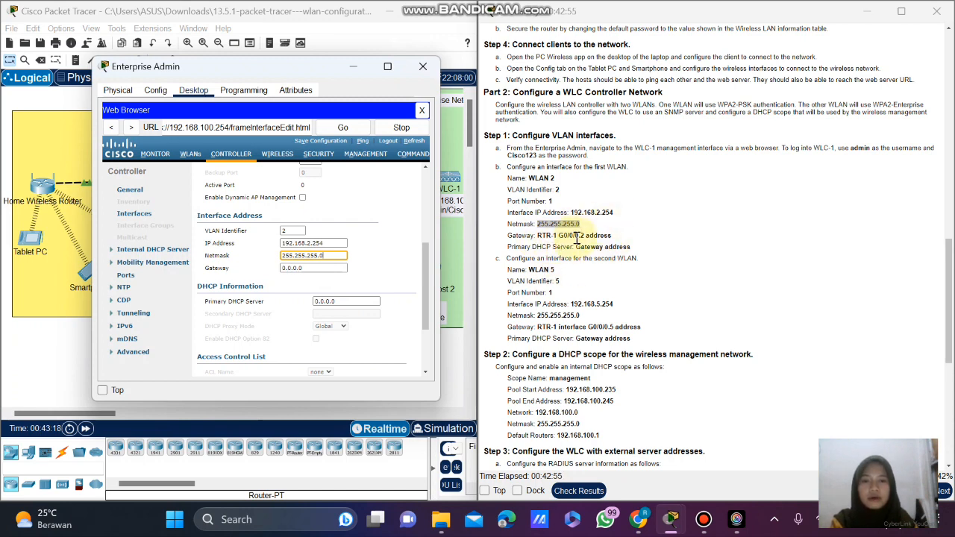
scroll(676, 217, "up", 5)
scroll(675, 217, "up", 8)
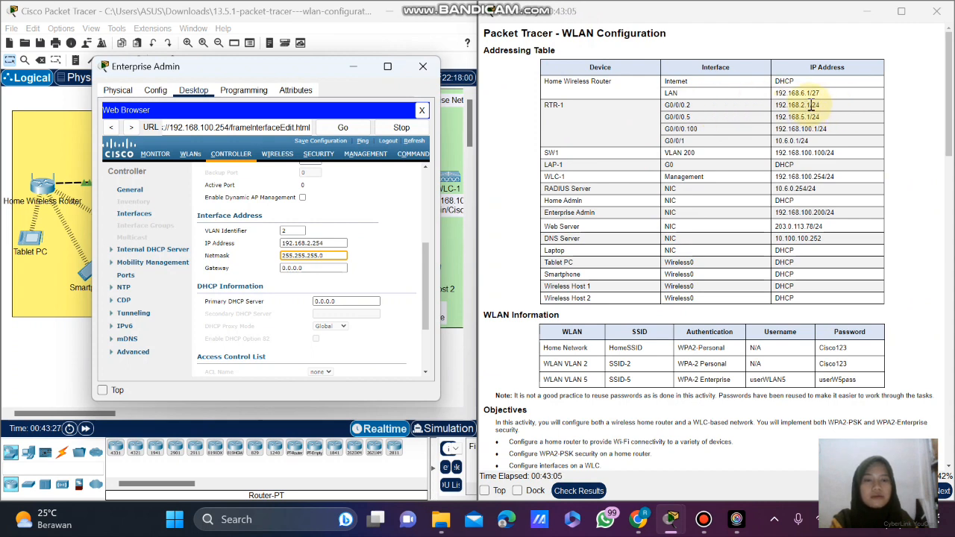
Set the Gateway to RTR-1 G0/0/0.2's address 192.168.2.1, removing the pasted leading space.
left_click_drag(812, 105, 769, 112)
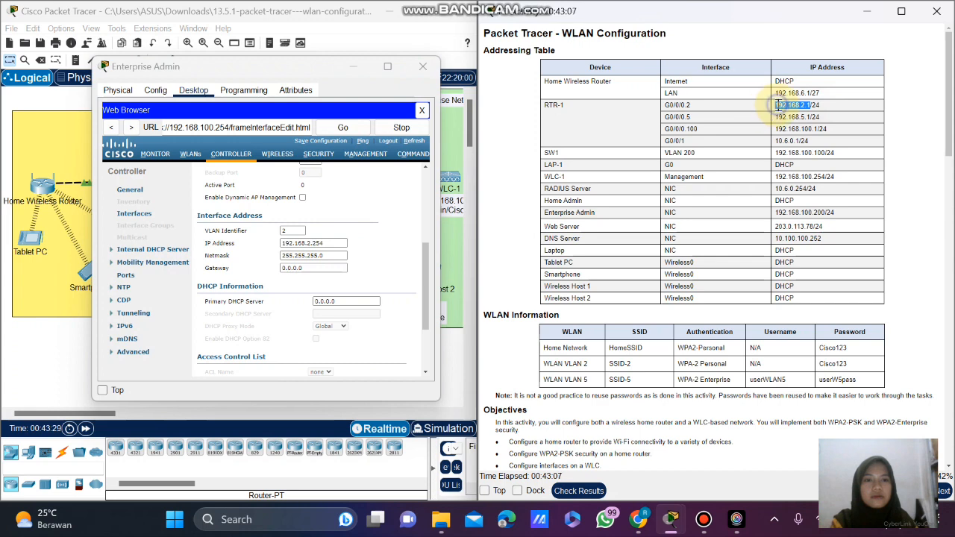
right_click(772, 105)
left_click(793, 112)
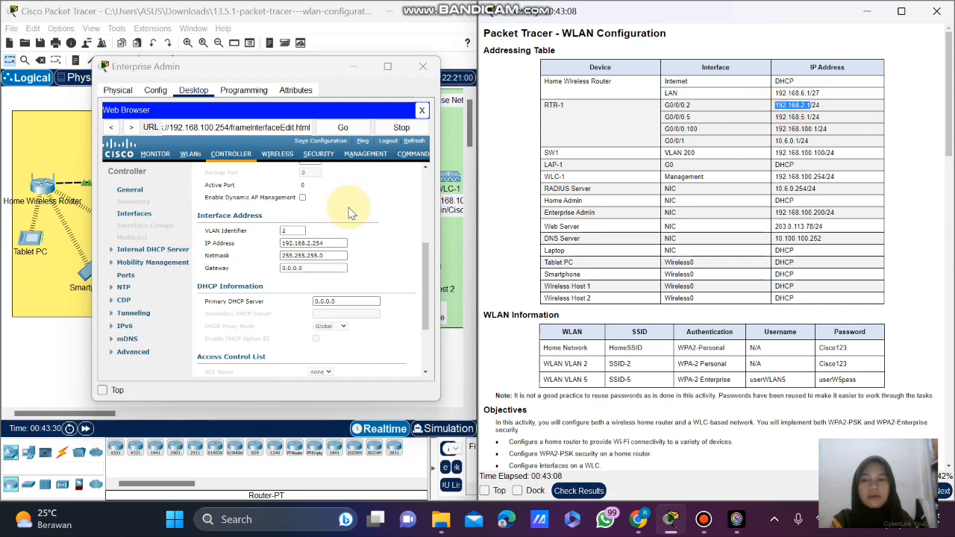
left_click(318, 266)
left_click_drag(319, 266, 284, 269)
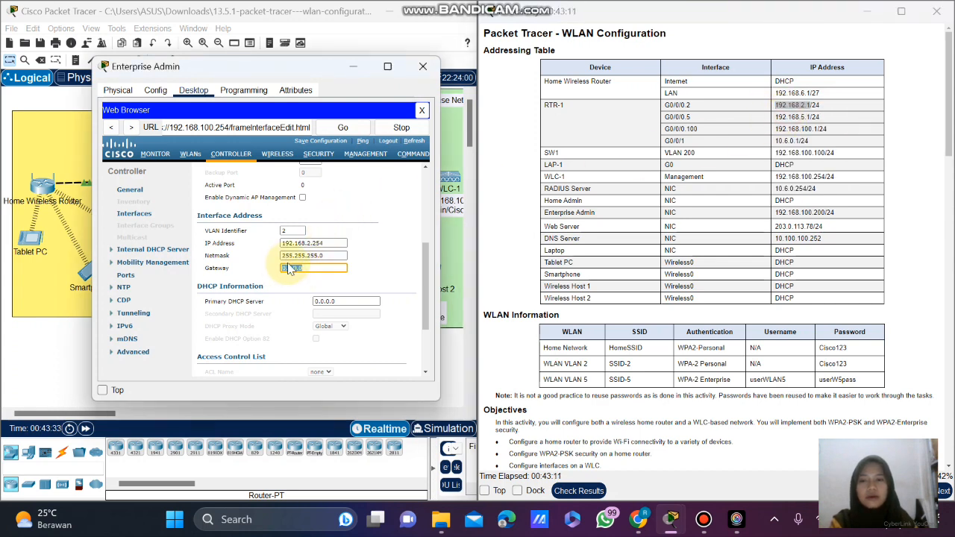
key("ctrl+v")
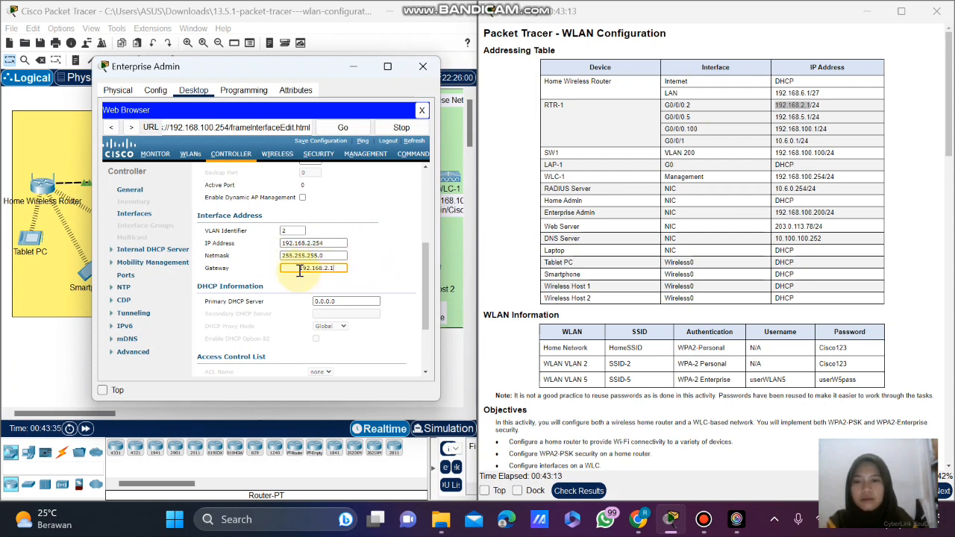
left_click(300, 270)
key("BackSpace")
key("BackSpace")
key("BackSpace")
key("BackSpace")
key("BackSpace")
key("BackSpace")
key("BackSpace")
key("BackSpace")
key("BackSpace")
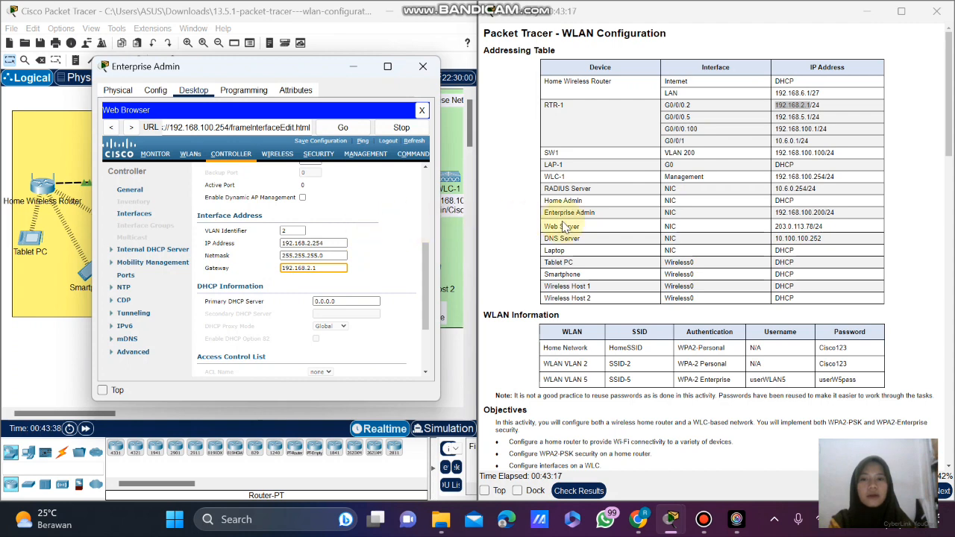
left_click(339, 283)
scroll(378, 285, "down", 1)
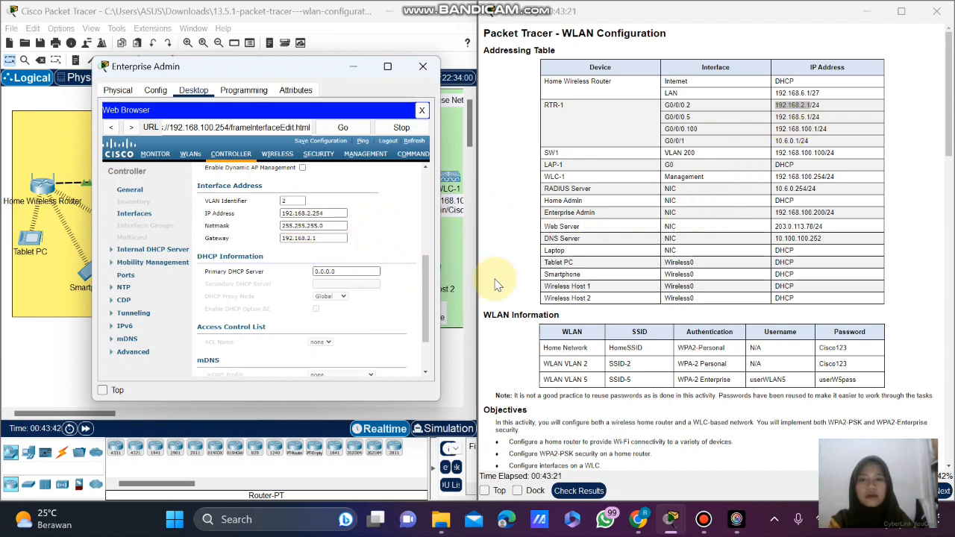
scroll(619, 287, "down", 5)
scroll(619, 287, "down", 9)
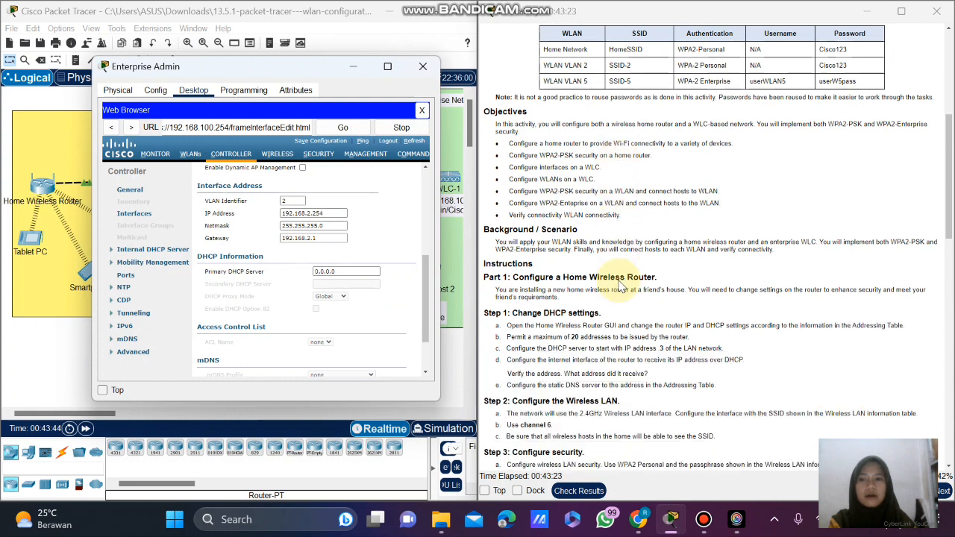
scroll(619, 285, "down", 3)
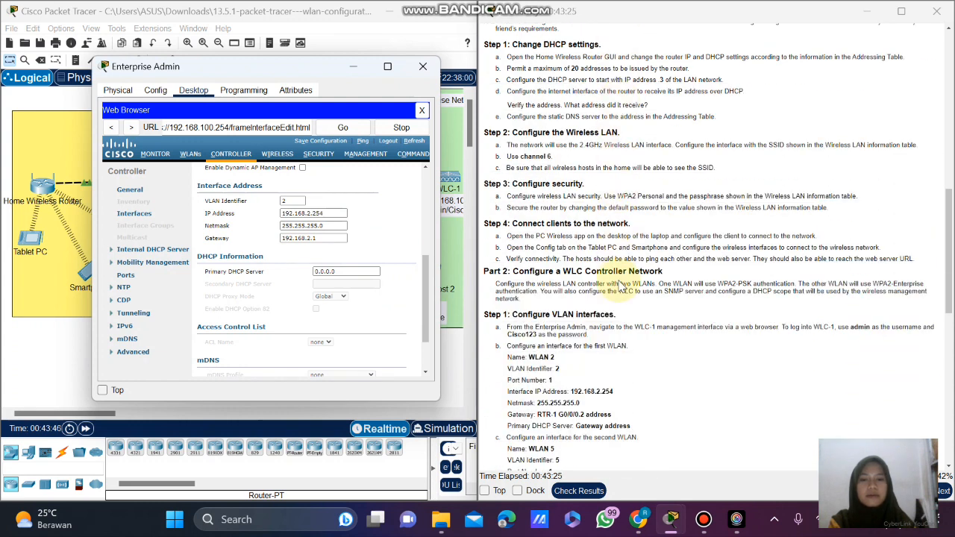
scroll(619, 286, "down", 2)
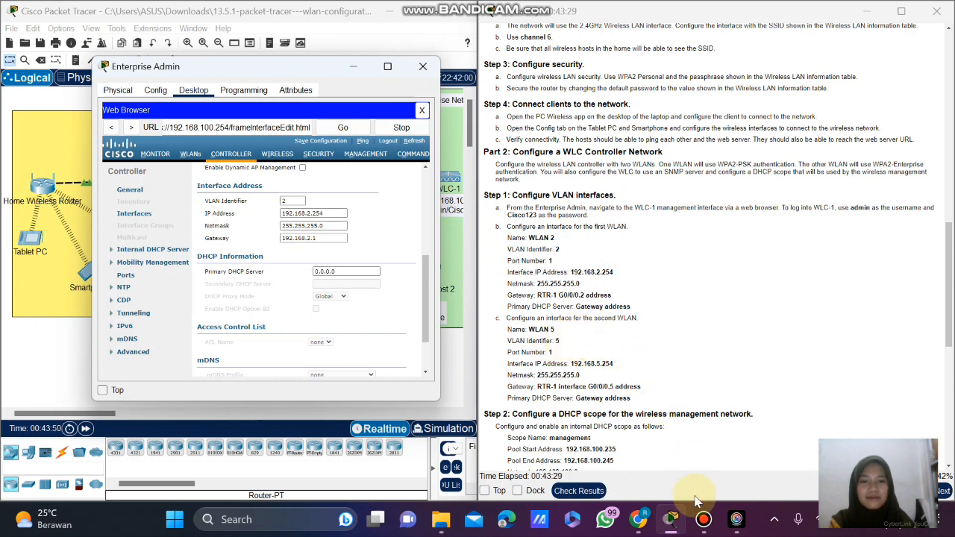
mouse_move(704, 519)
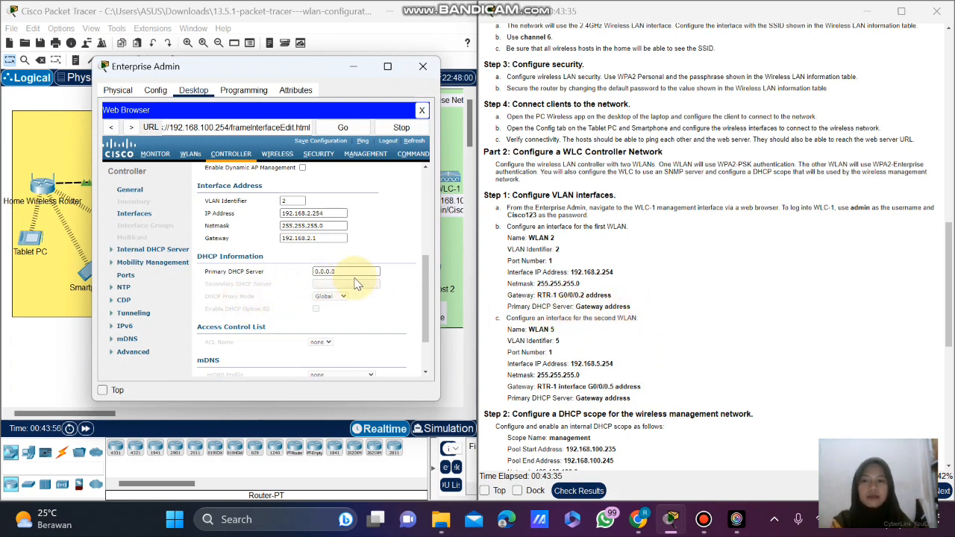
Reuse the gateway value 192.168.2.1 as WLAN 2's Primary DHCP Server.
left_click(323, 239)
left_click_drag(323, 238, 269, 247)
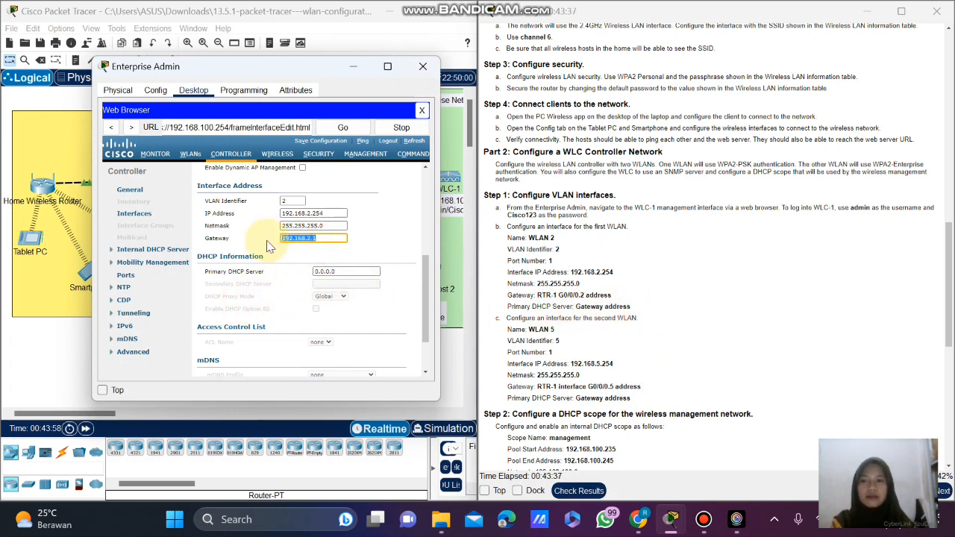
left_click(342, 273)
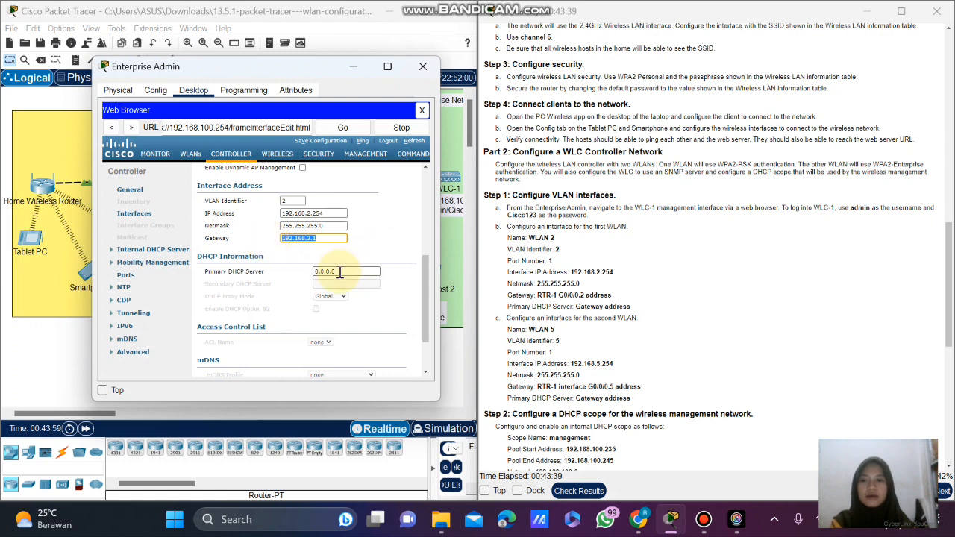
left_click_drag(342, 272, 282, 278)
key("ctrl+v")
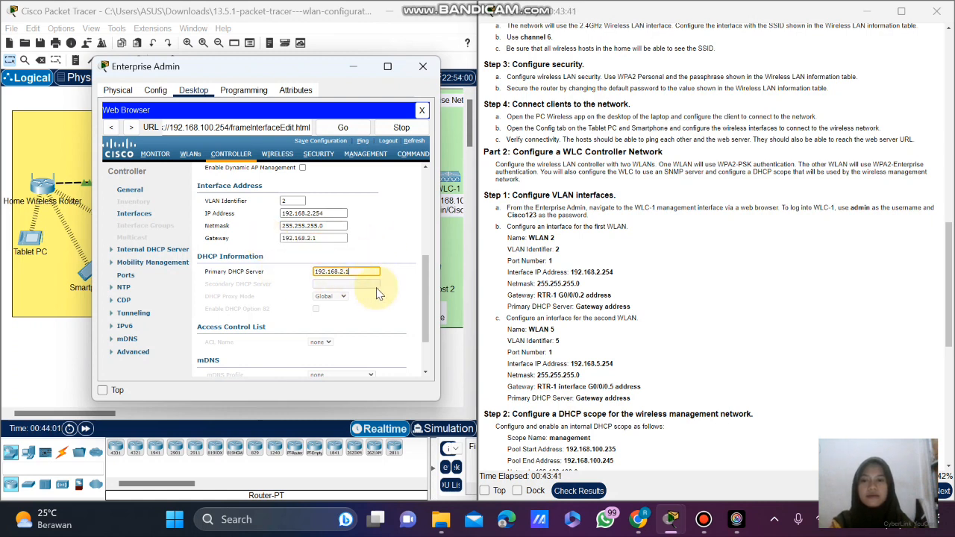
scroll(386, 298, "down", 2)
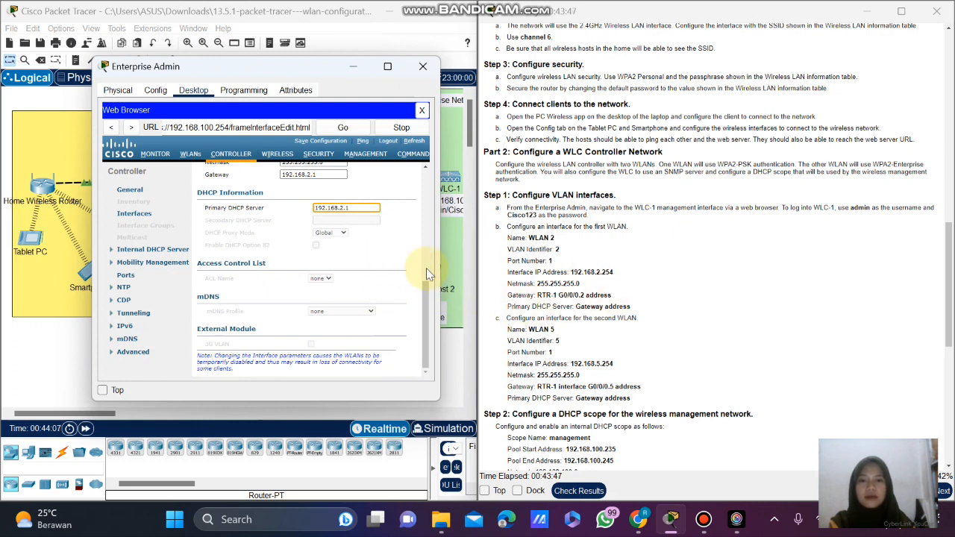
scroll(389, 271, "up", 2)
scroll(389, 271, "up", 3)
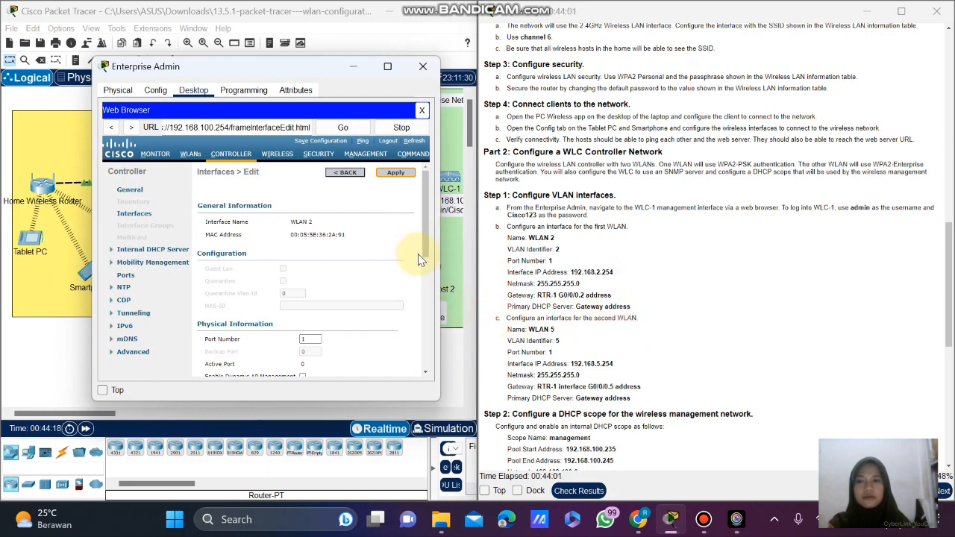
Return to WLC-1's CONTROLLER > Interfaces list after applying the WLAN 2 settings.
scroll(526, 328, "down", 1)
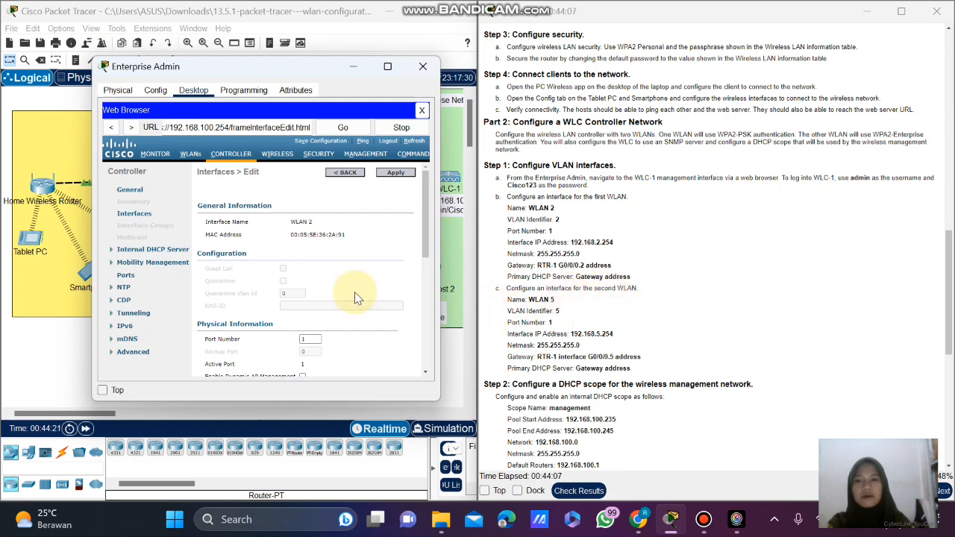
left_click(224, 156)
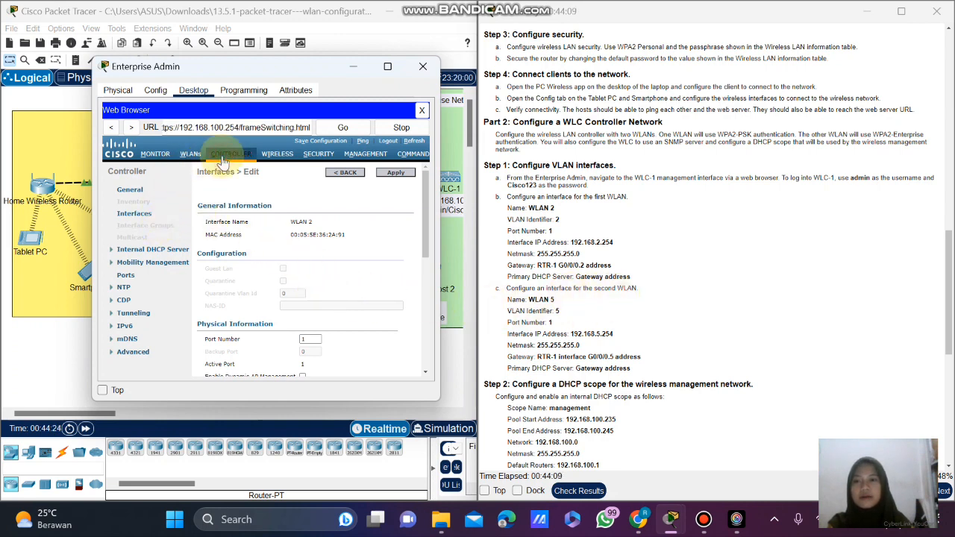
left_click(136, 216)
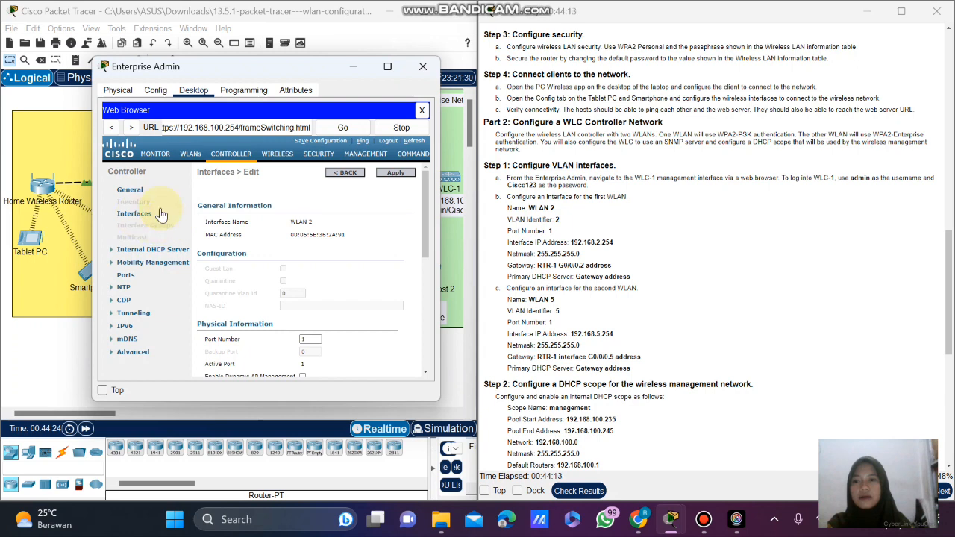
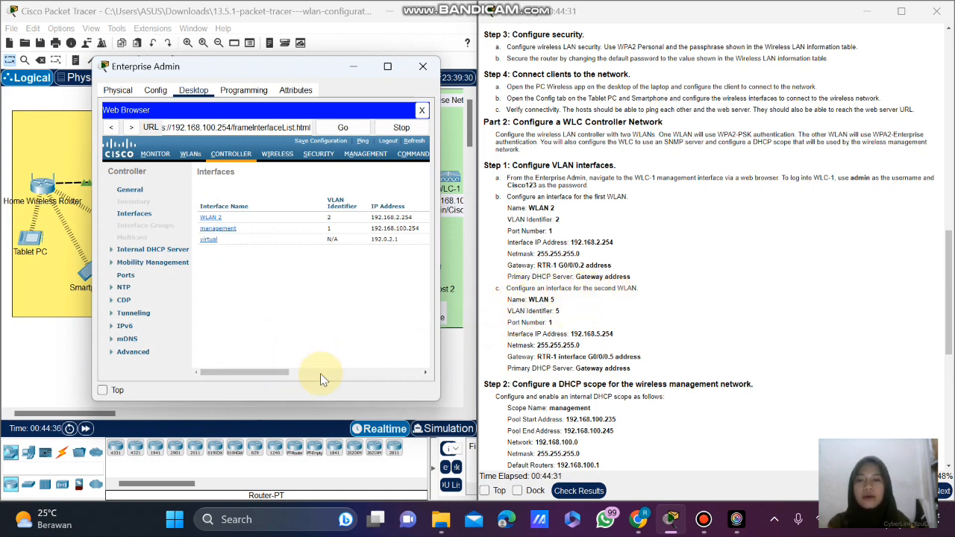
Create a new controller interface named WLAN 5 with VLAN Id 5.
left_click_drag(271, 373, 403, 376)
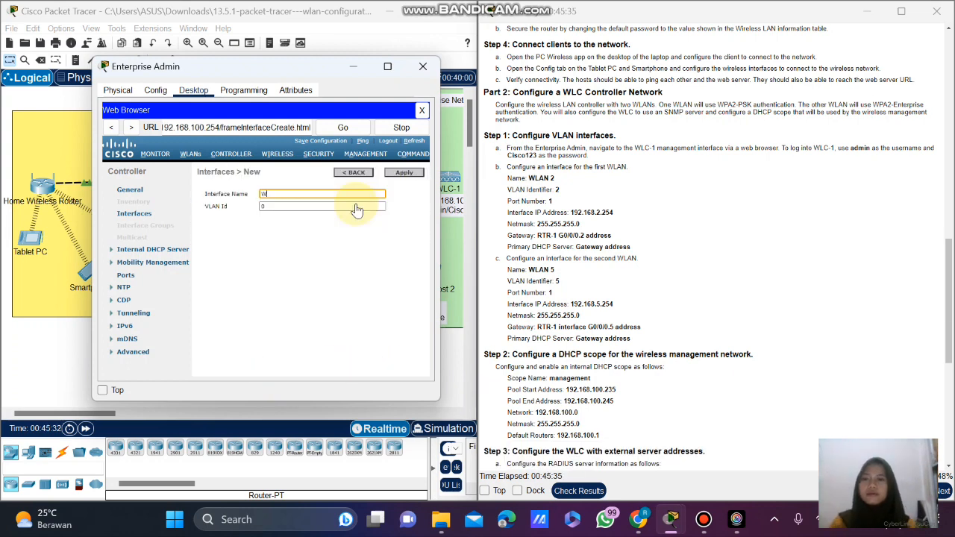
left_click(315, 195)
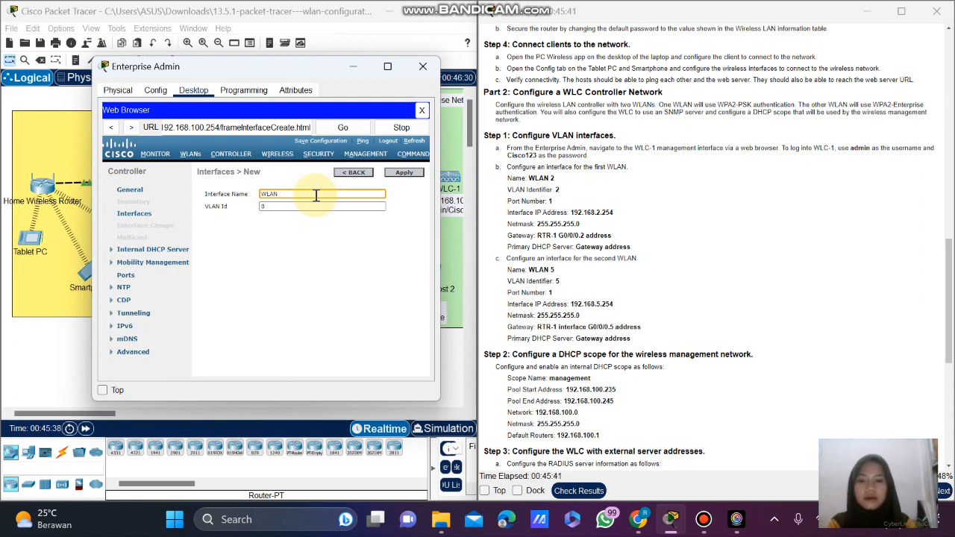
type("LAN 5")
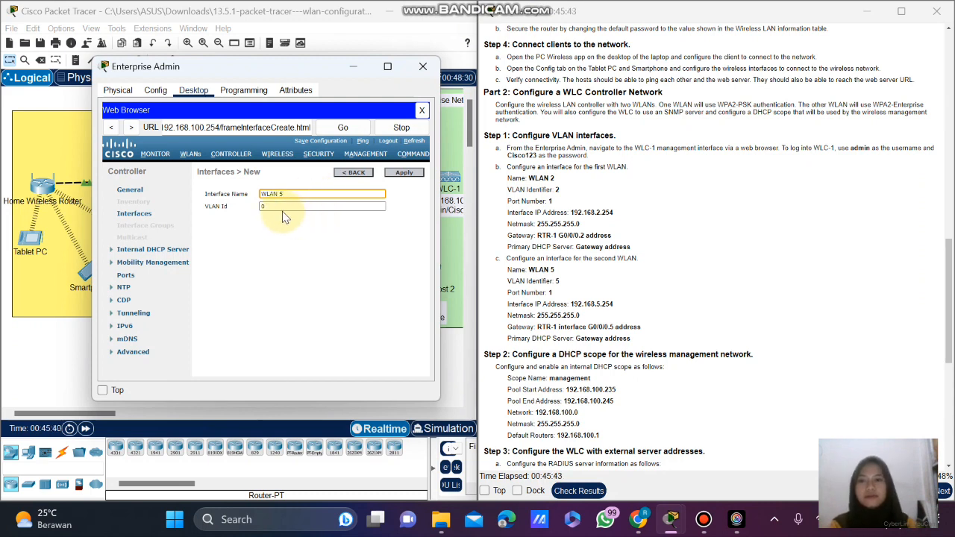
left_click(283, 206)
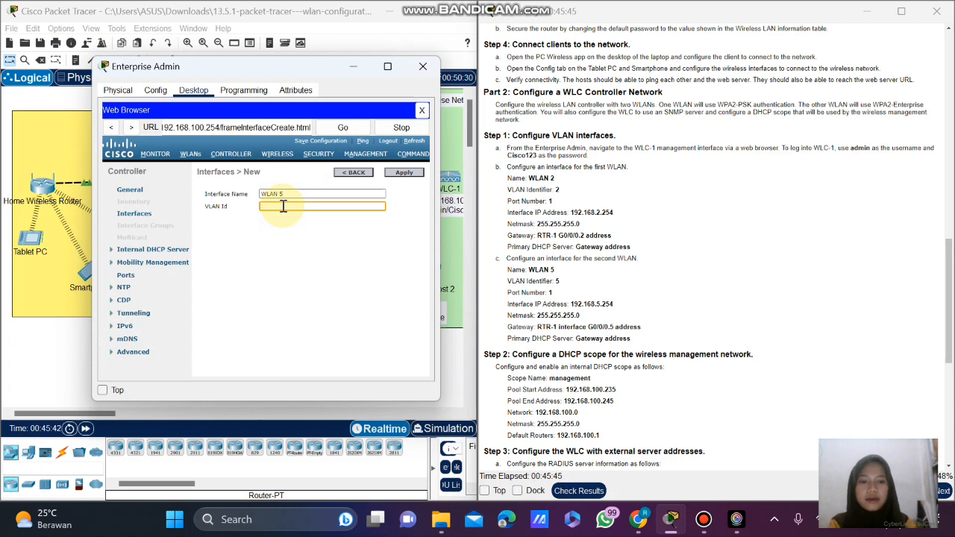
left_click(418, 175)
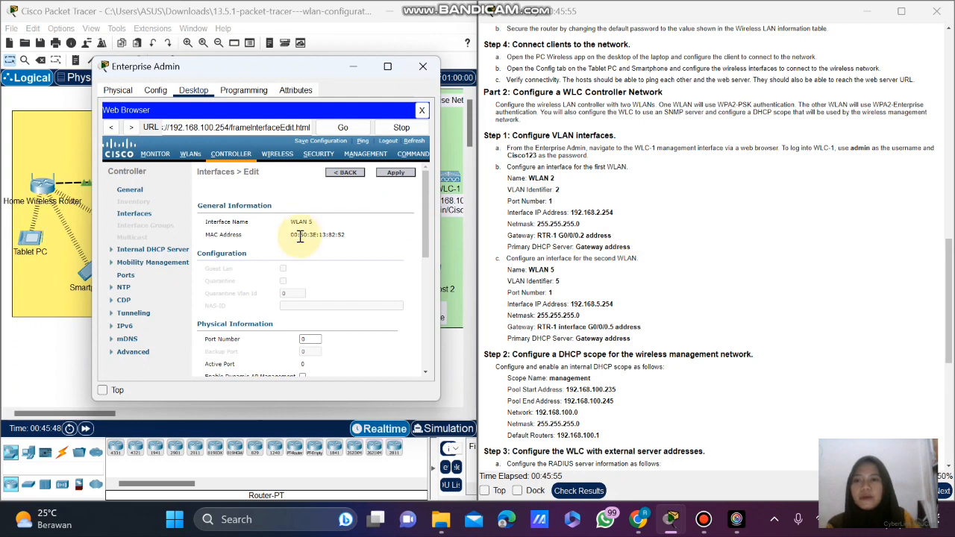
Set WLAN 5's port number to 5 and paste IP address 192.168.5.254.
scroll(394, 241, "down", 3)
scroll(309, 253, "down", 1)
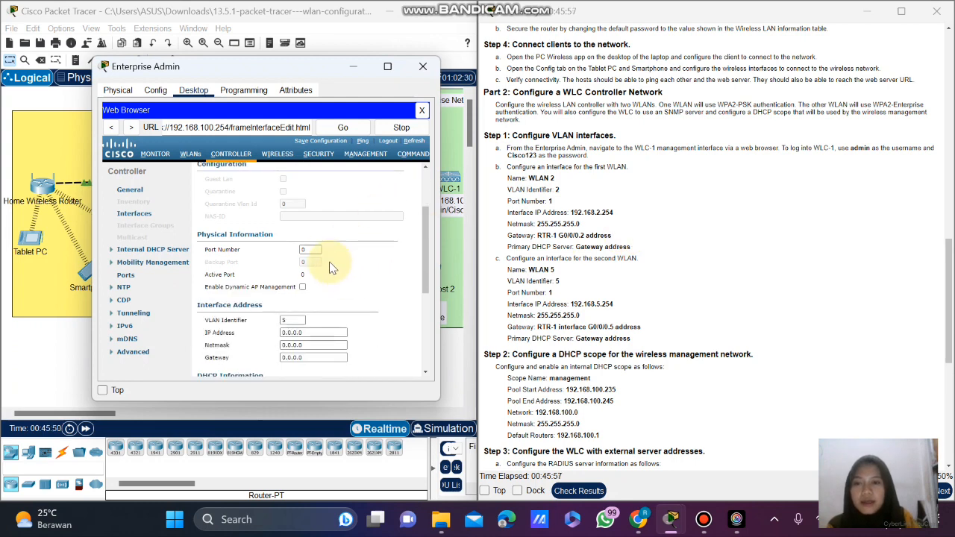
left_click(317, 250)
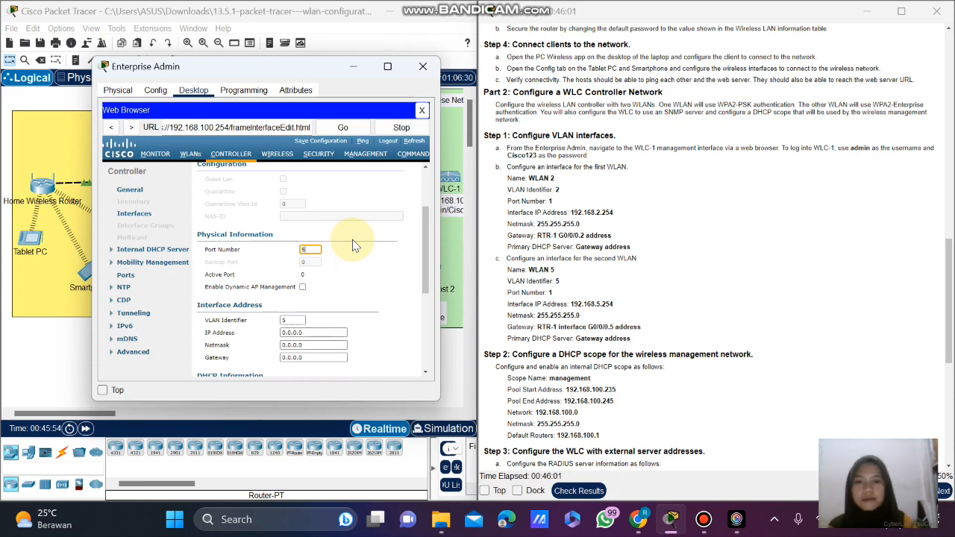
scroll(383, 268, "down", 1)
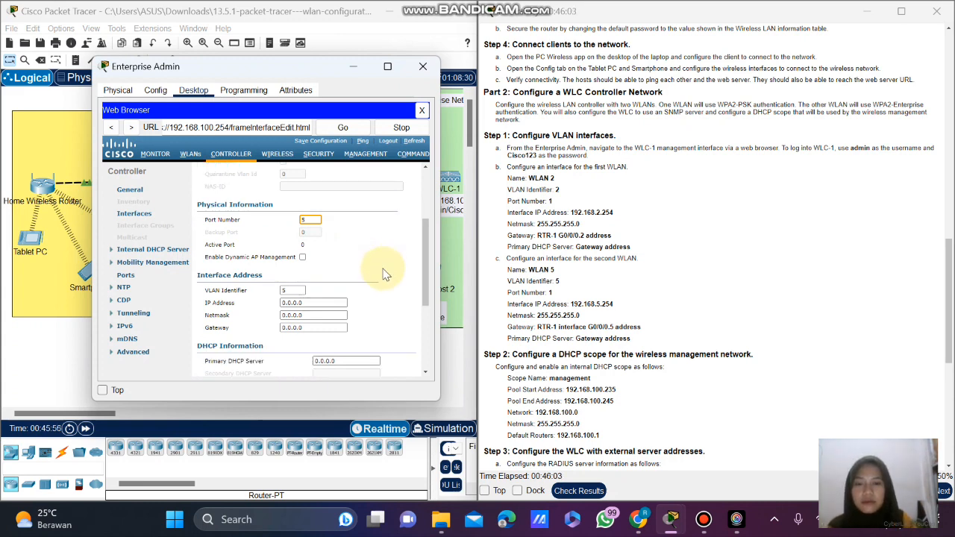
scroll(376, 286, "down", 2)
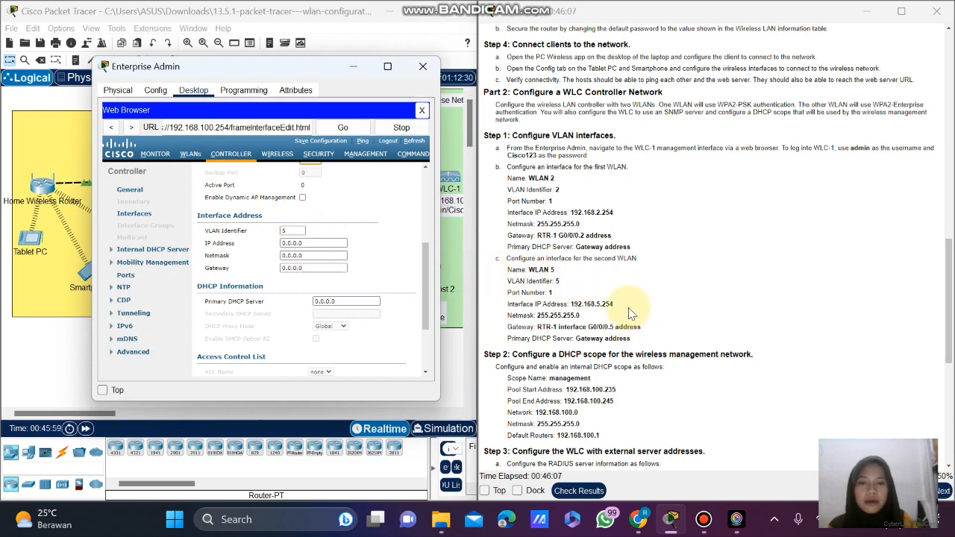
left_click_drag(613, 304, 572, 306)
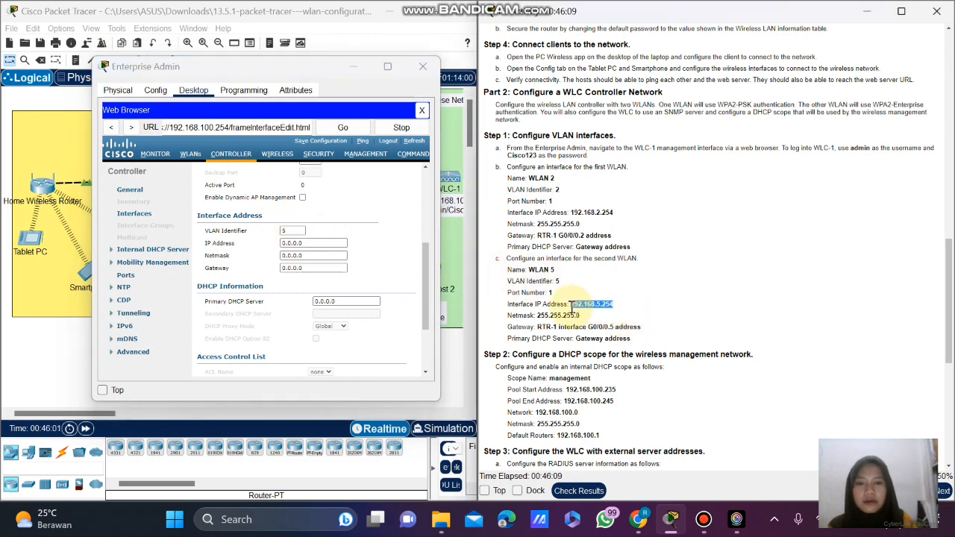
right_click(572, 306)
left_click(550, 336)
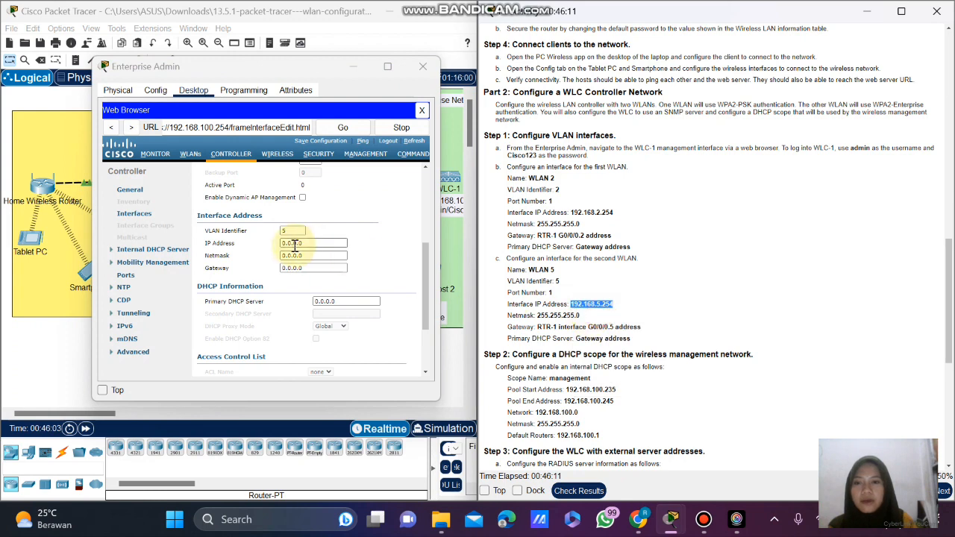
left_click(317, 247)
left_click_drag(291, 247, 234, 244)
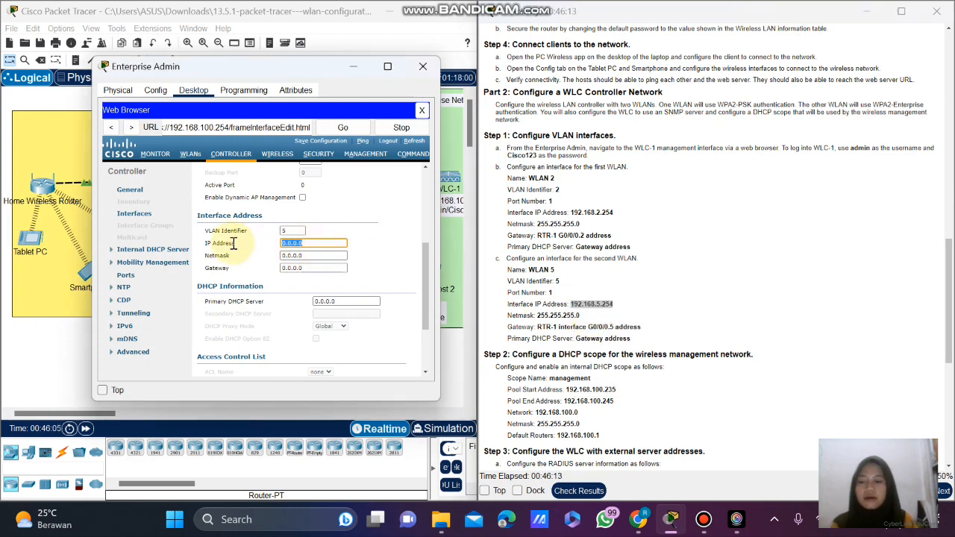
key("ctrl+v")
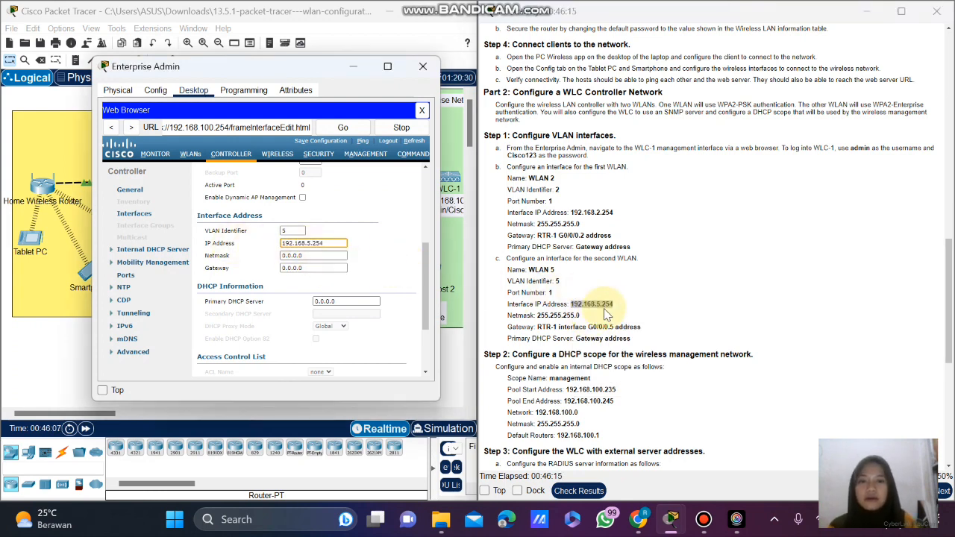
Paste netmask 255.255.255.0 into WLAN 5, removing the stray leading space.
left_click_drag(590, 317, 534, 316)
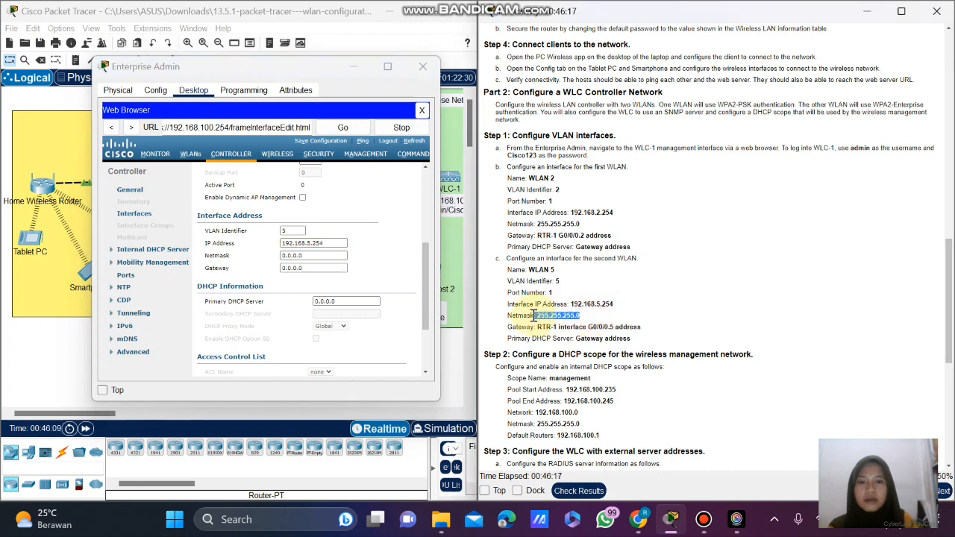
right_click(536, 316)
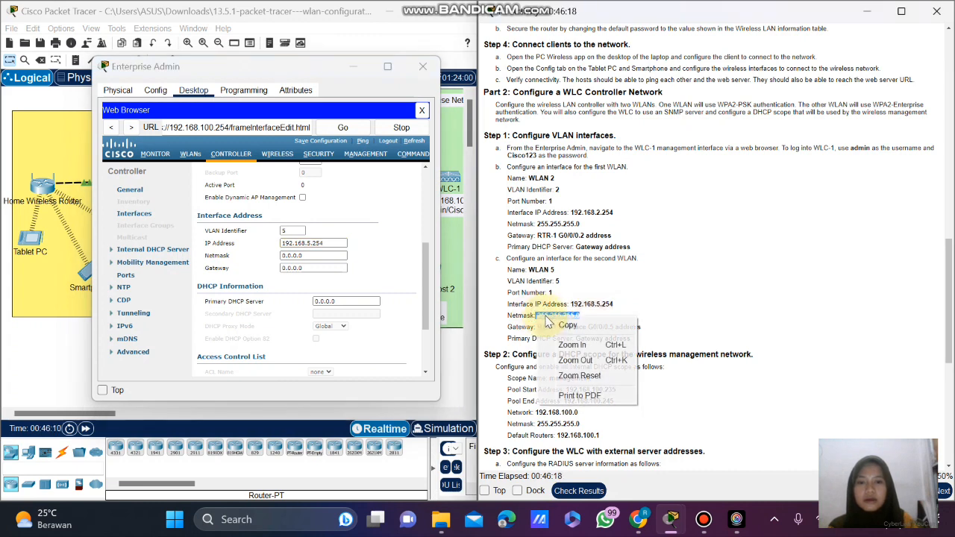
left_click(558, 325)
left_click(312, 258)
left_click_drag(312, 259, 272, 261)
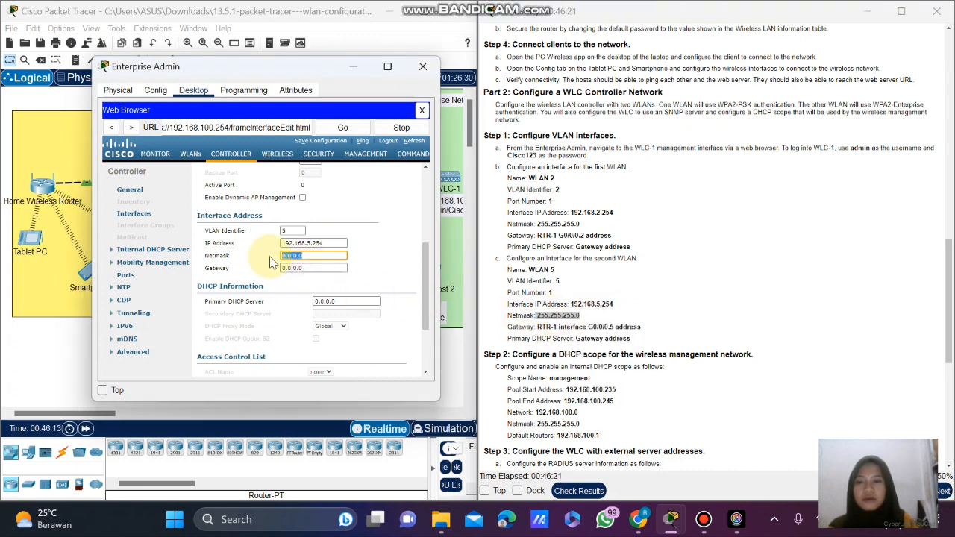
key("ctrl+v")
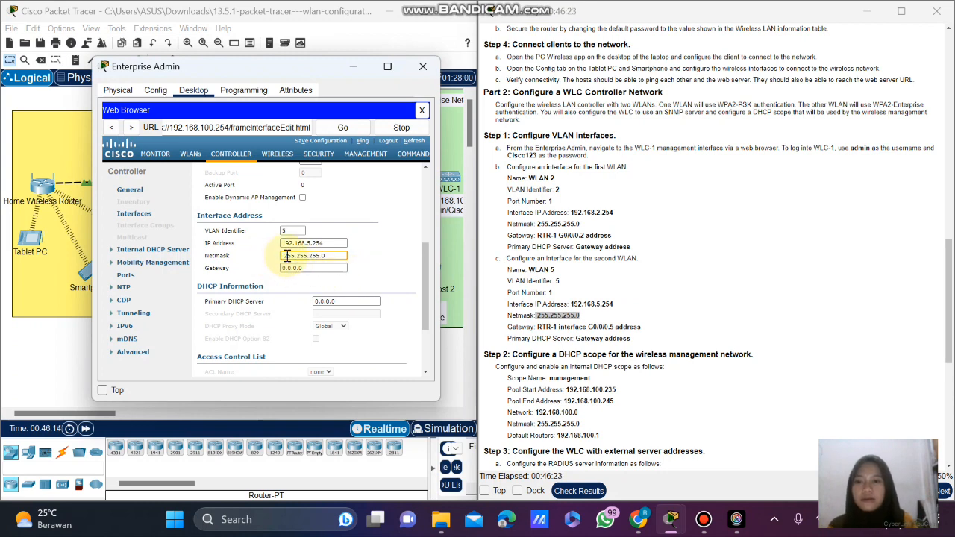
left_click(284, 256)
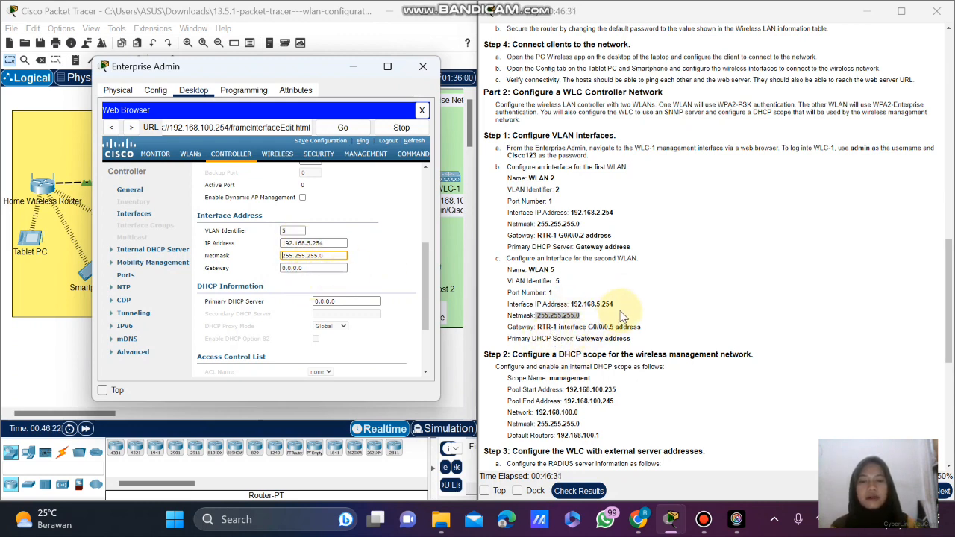
Copy RTR-1 G0/0/0.5's address 192.168.5.1 and paste it as WLAN 5's gateway.
scroll(638, 290, "up", 10)
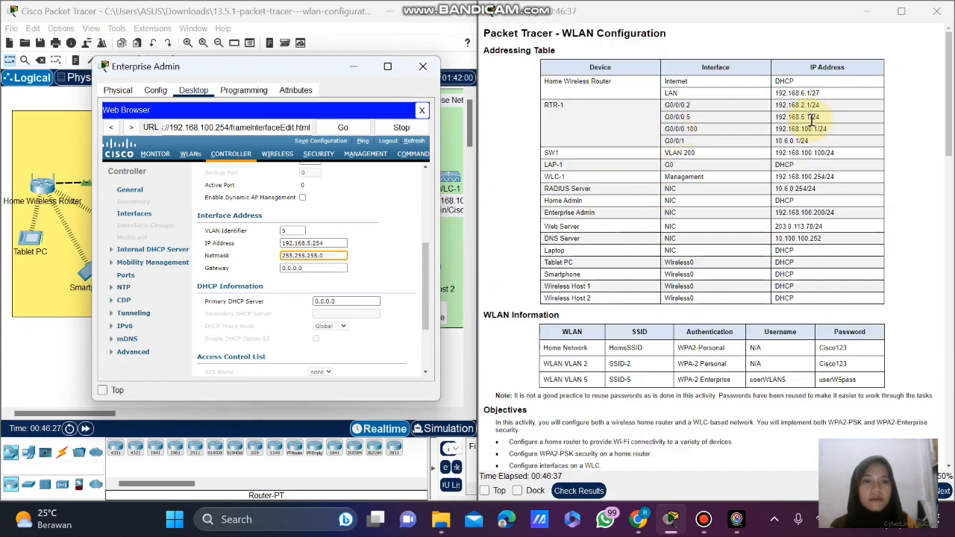
left_click_drag(810, 118, 776, 127)
right_click(843, 118)
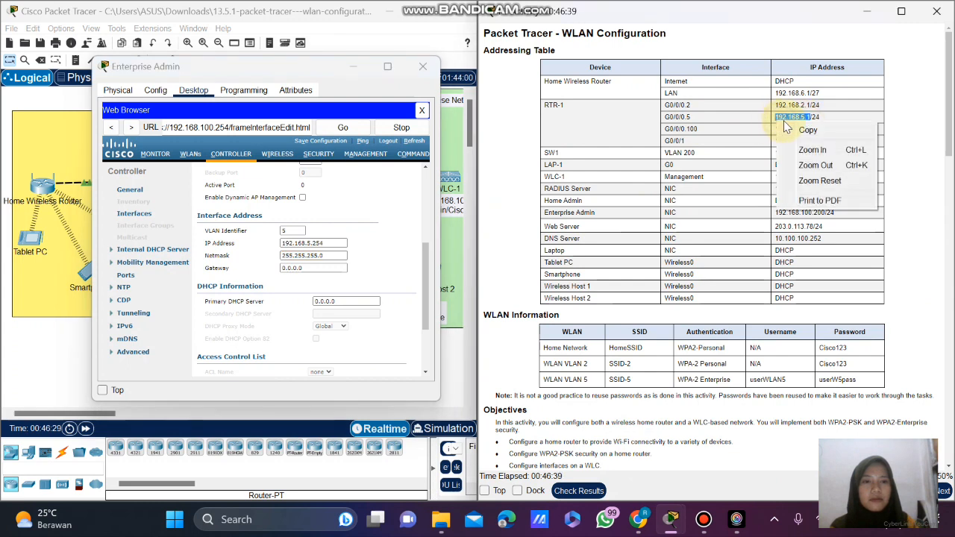
left_click(879, 130)
left_click(305, 269)
left_click_drag(304, 272, 267, 274)
key("ctrl+v")
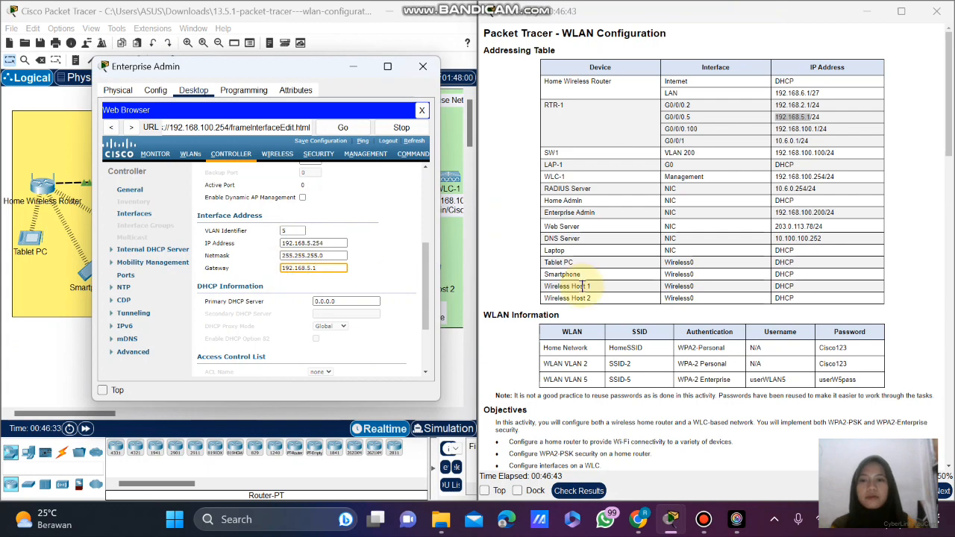
Reuse 192.168.5.1 as WLAN 5's Primary DHCP Server.
scroll(660, 278, "down", 5)
scroll(661, 278, "down", 5)
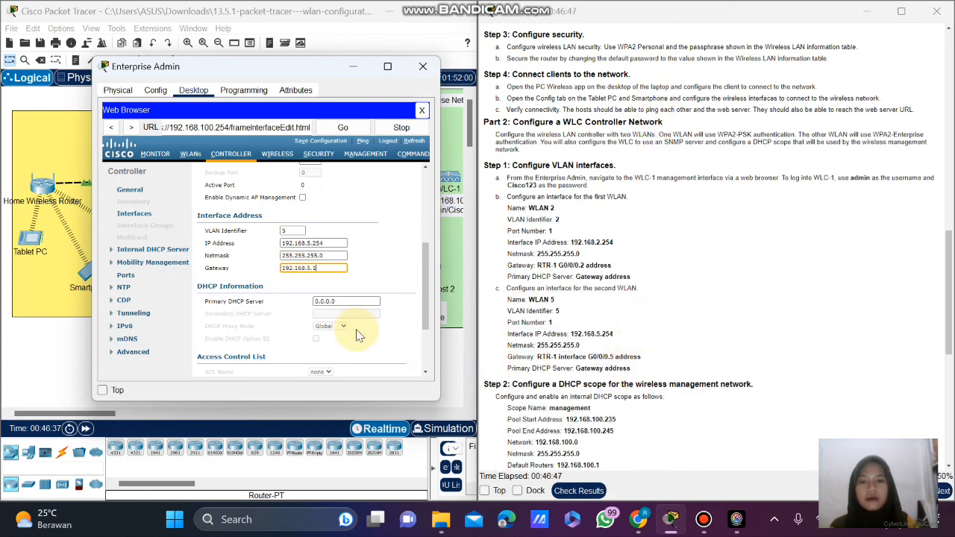
left_click_drag(324, 270, 279, 273)
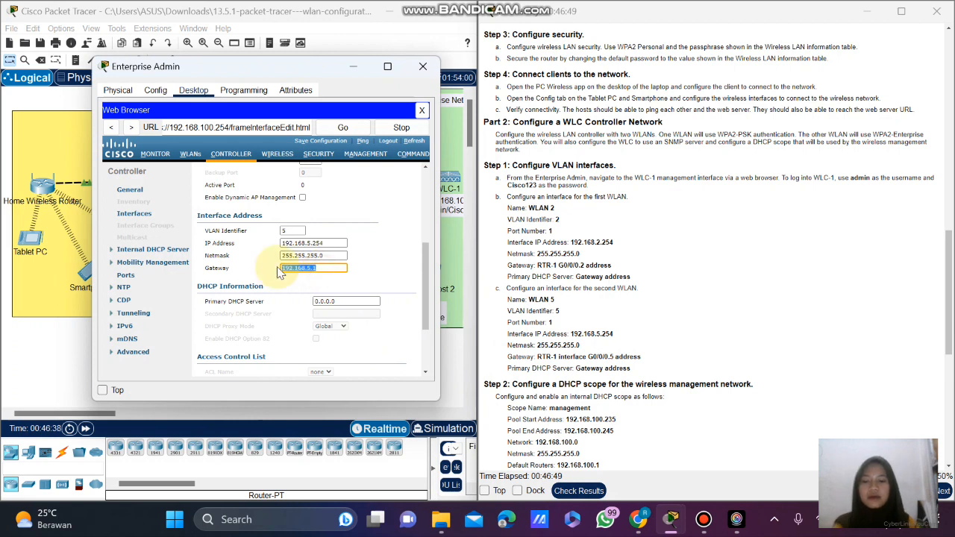
left_click(336, 301)
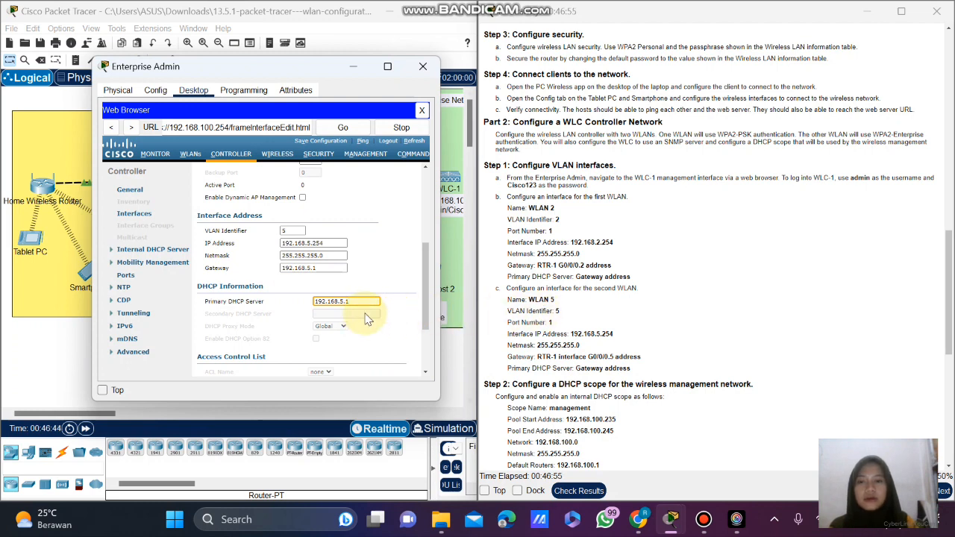
scroll(391, 213, "up", 5)
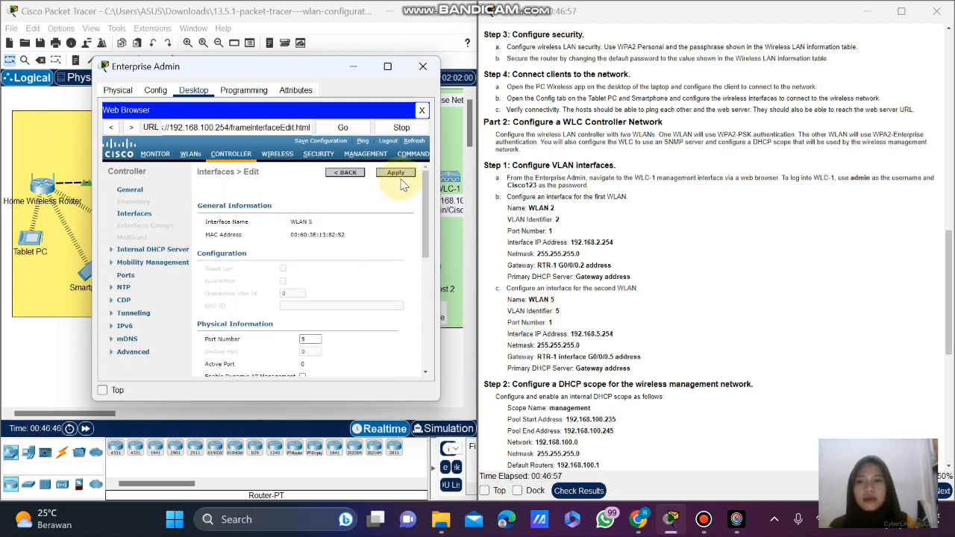
Apply WLAN 5 and dismiss the error that port number 5 exceeds range 1–4.
left_click(400, 177)
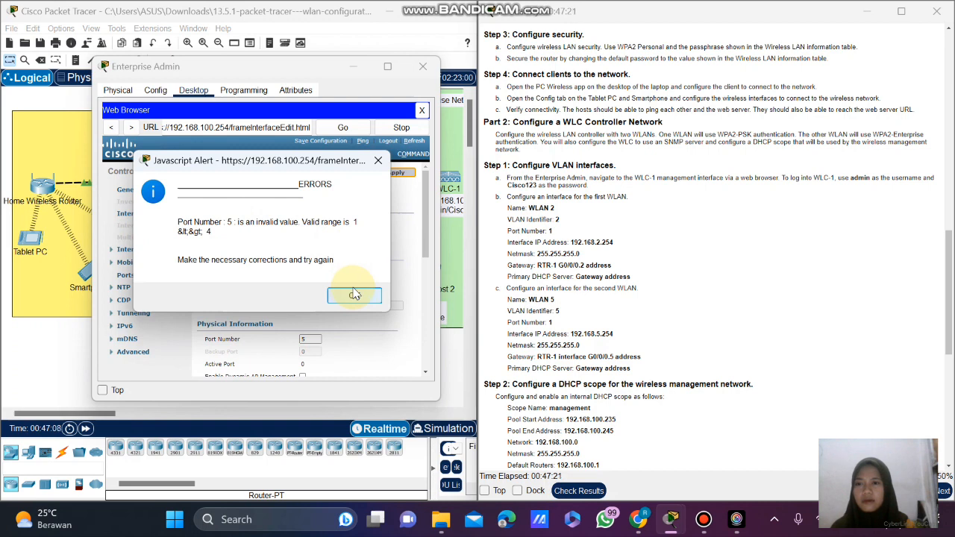
left_click(363, 299)
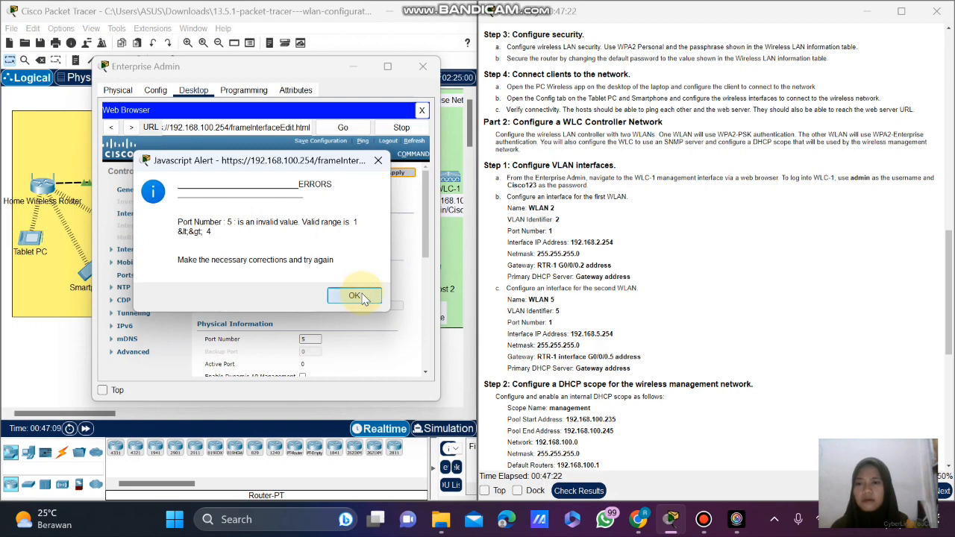
left_click(355, 296)
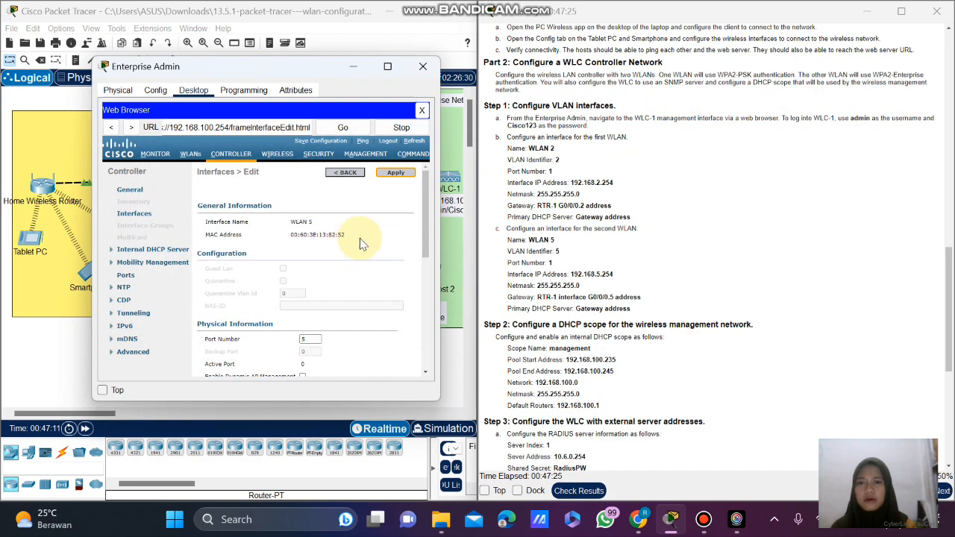
Return to the Interfaces list and reopen WLAN 5 for editing.
scroll(341, 260, "down", 2)
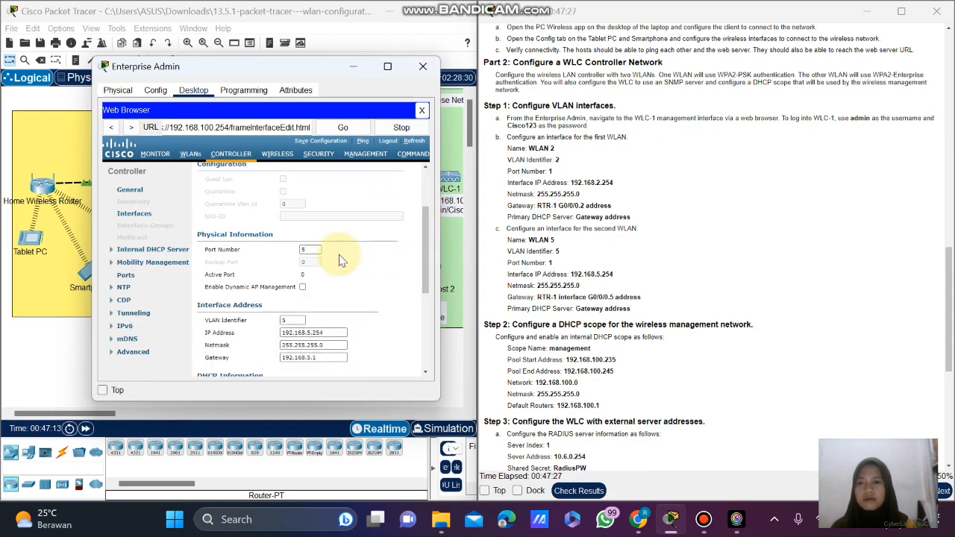
scroll(341, 260, "down", 2)
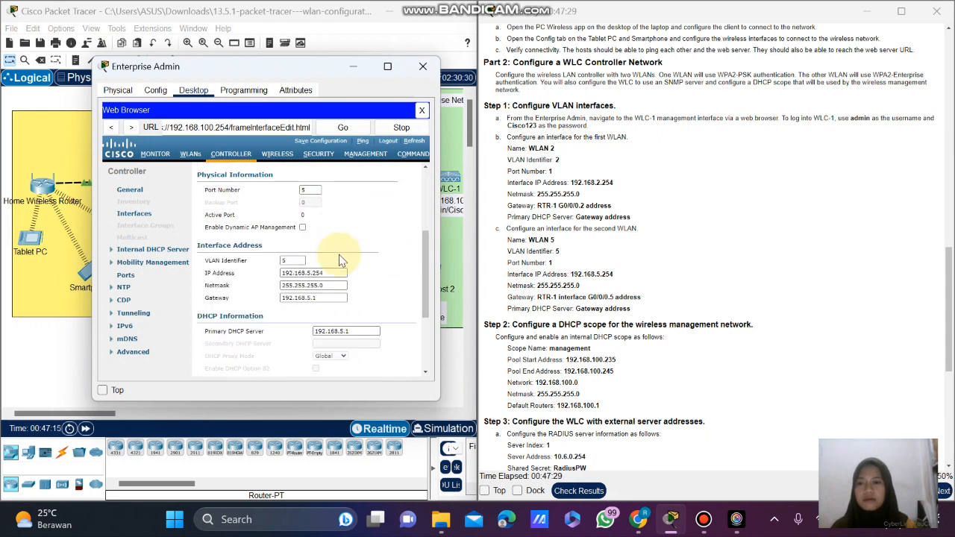
left_click(294, 260)
scroll(354, 257, "down", 1)
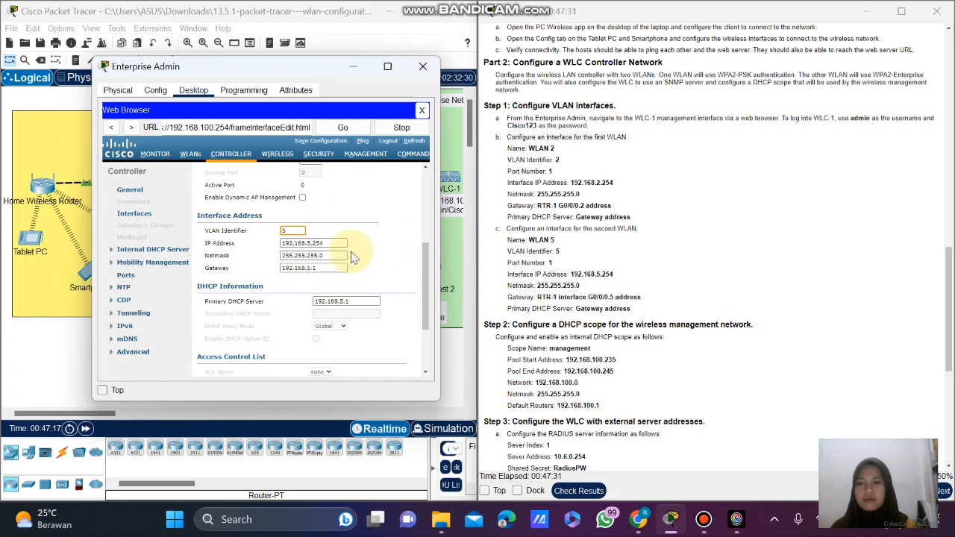
left_click(157, 216)
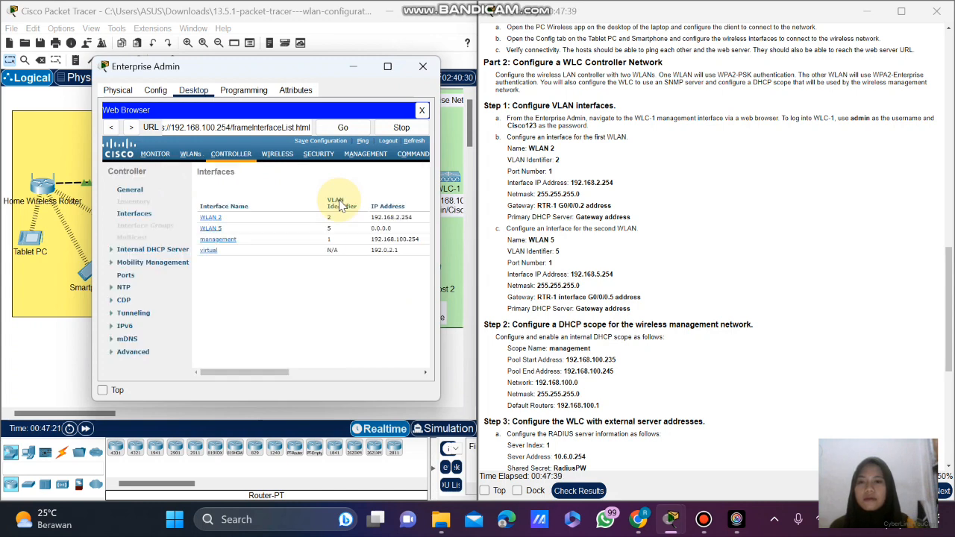
left_click(212, 231)
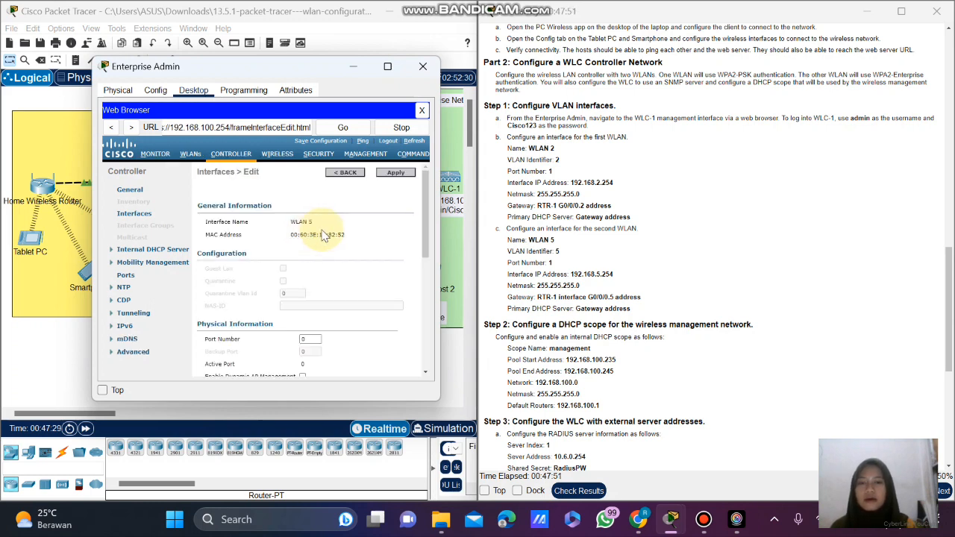
Paste 192.168.5.254 as WLAN 5's interface IP address.
scroll(330, 269, "down", 4)
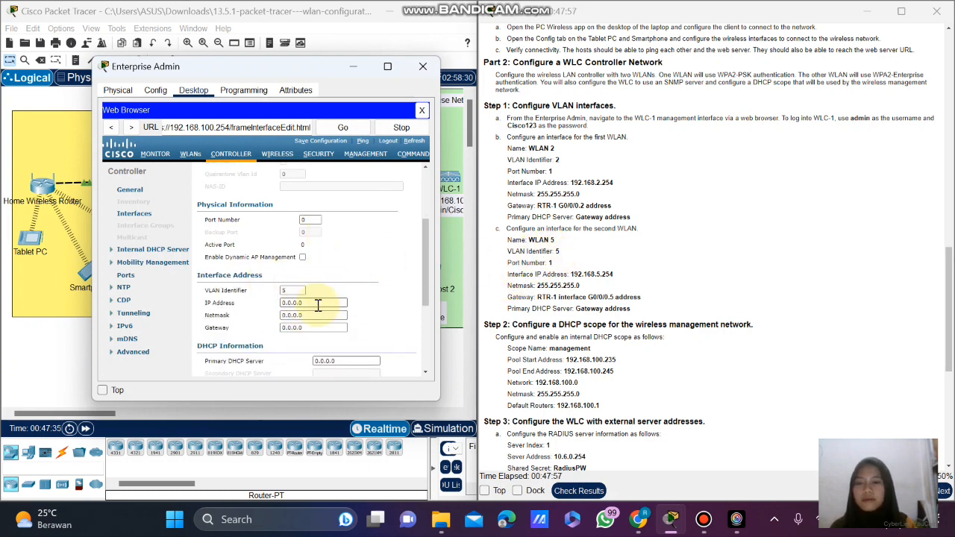
left_click_drag(613, 275, 569, 275)
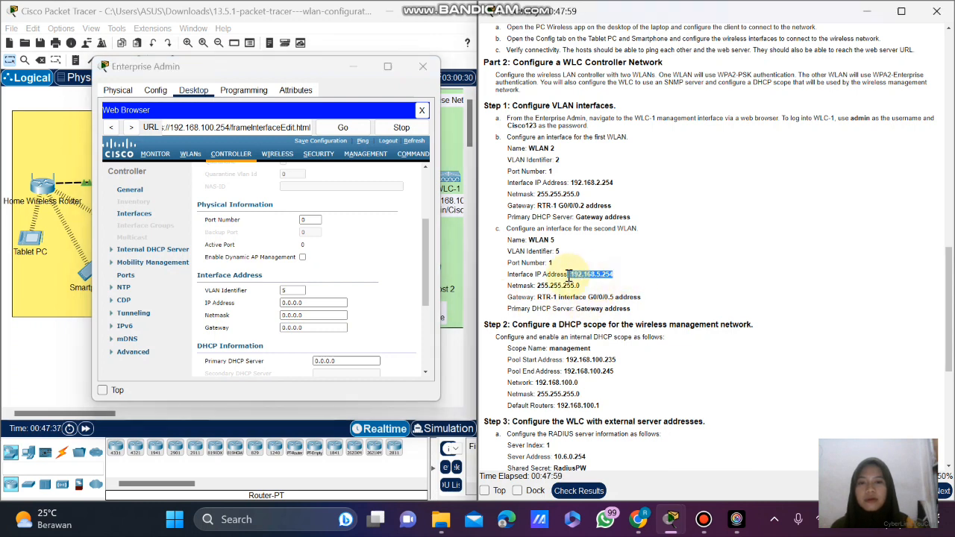
right_click(570, 275)
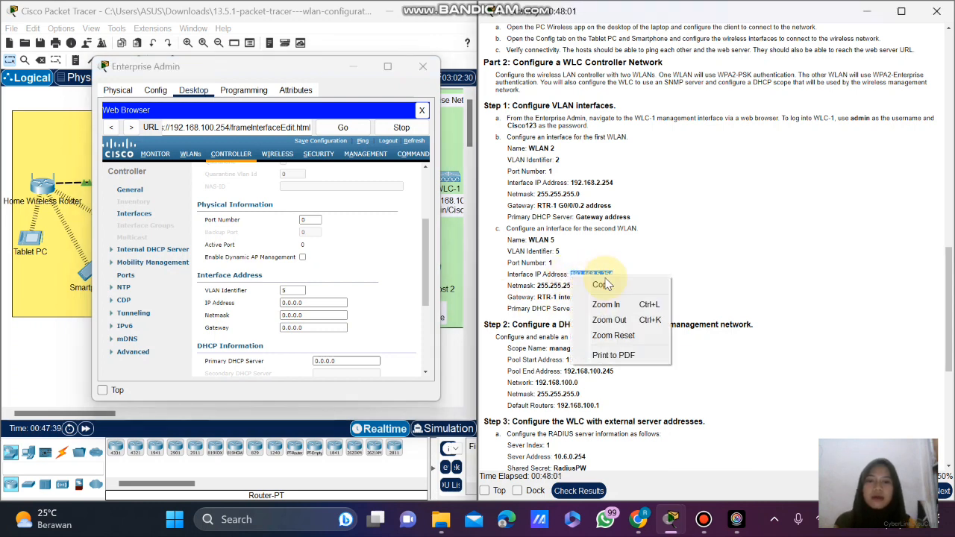
left_click(590, 284)
left_click_drag(314, 300, 285, 299)
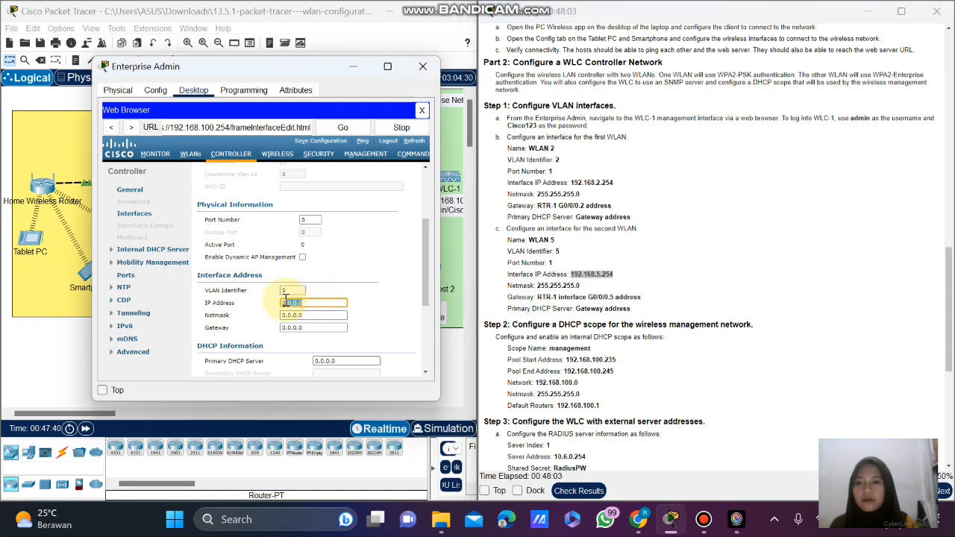
key("ctrl+v")
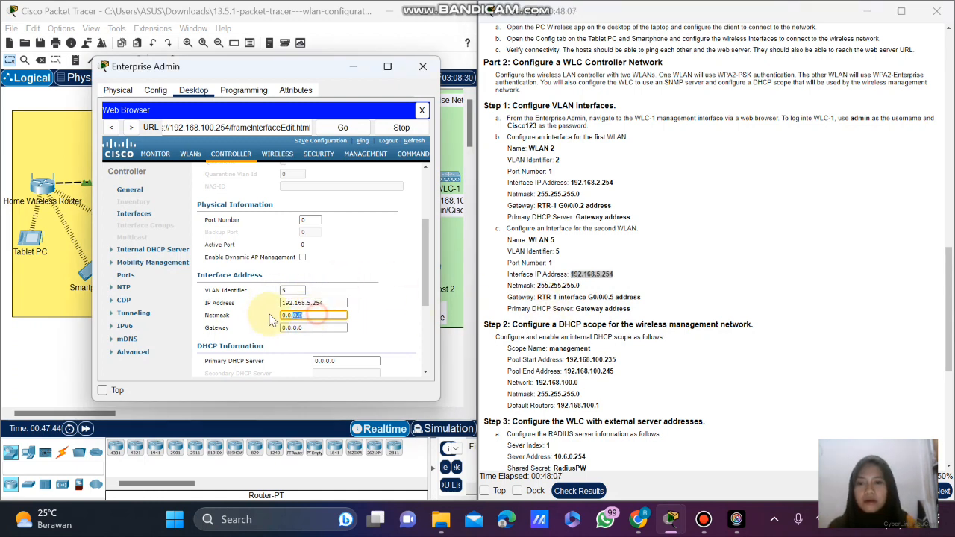
Replace WLAN 5's 0.0.0.0 netmask with 255.255.255.0.
left_click_drag(304, 315, 268, 317)
type("255.255.255")
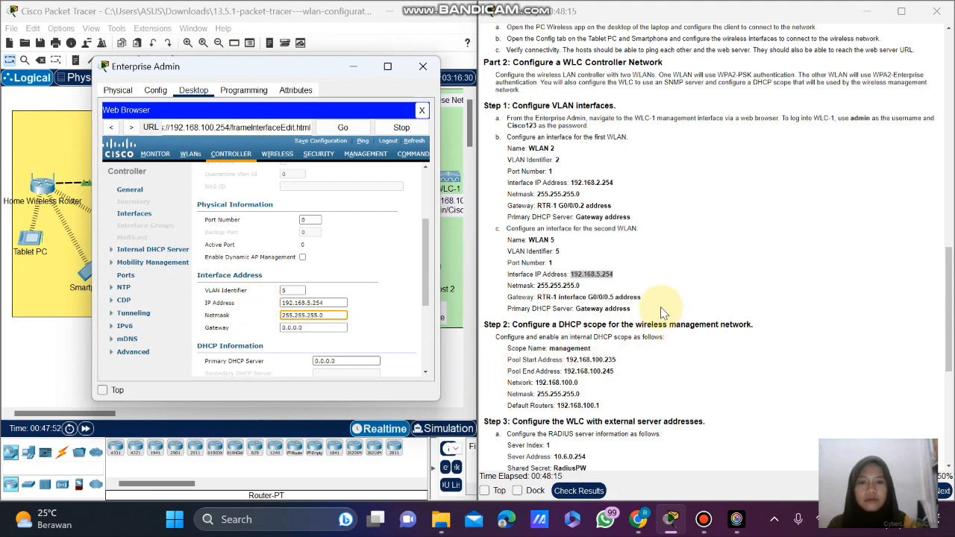
scroll(662, 313, "up", 8)
scroll(662, 314, "up", 10)
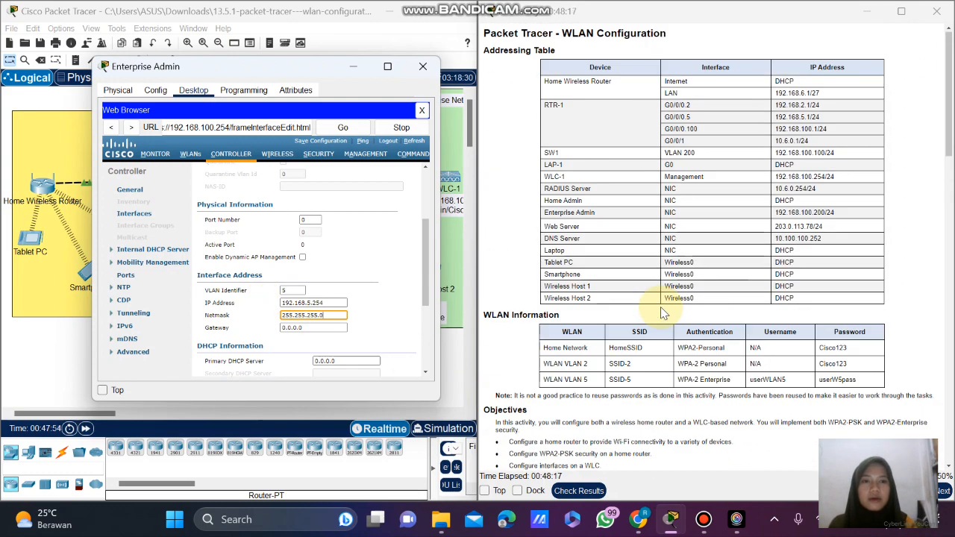
Set WLAN 5's gateway and Primary DHCP Server both to 192.168.5.1.
left_click(815, 117)
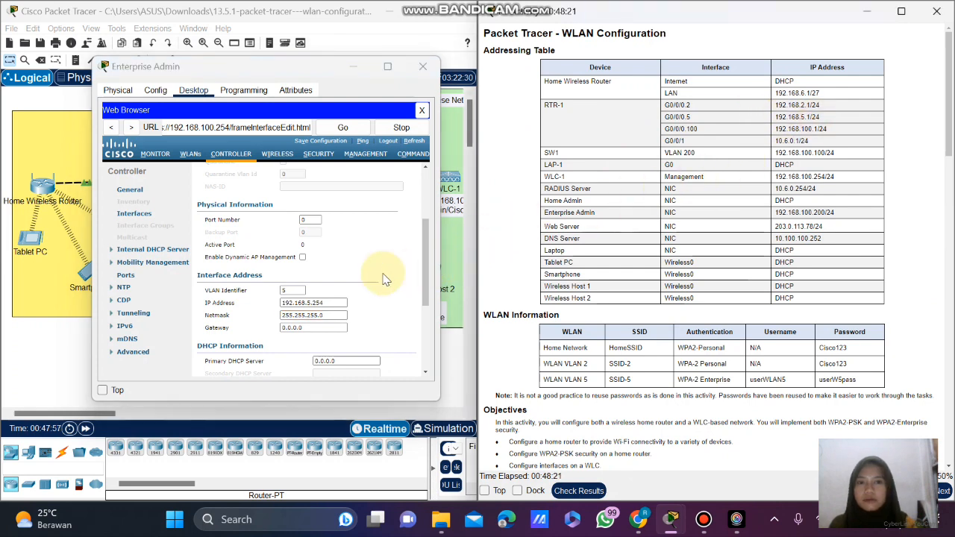
left_click(318, 328)
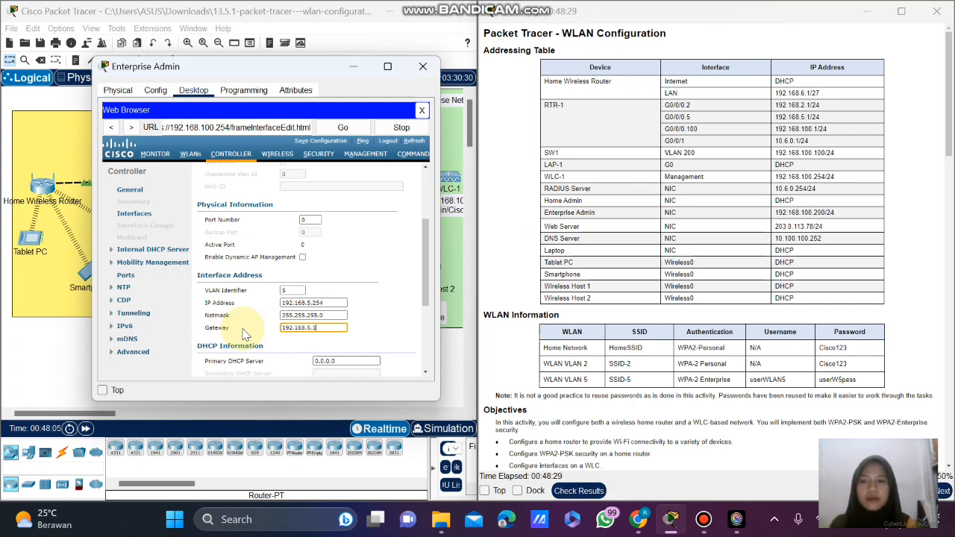
scroll(327, 329, "down", 2)
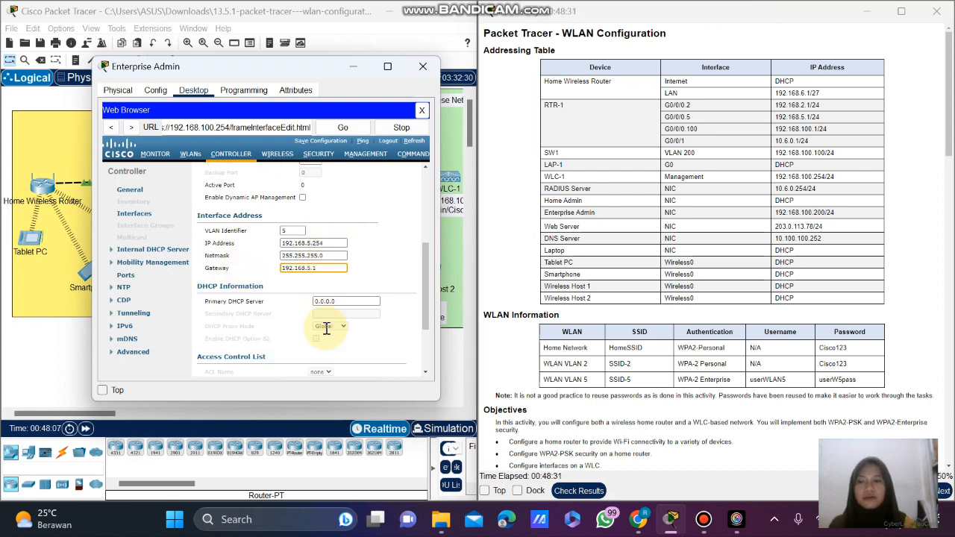
left_click_drag(326, 267, 275, 277)
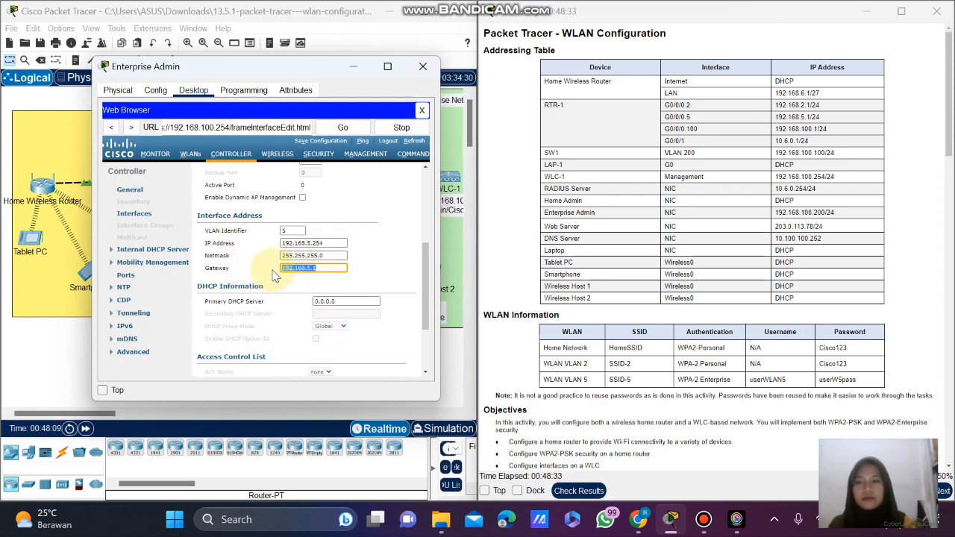
left_click_drag(373, 302, 297, 307)
key("ctrl+v")
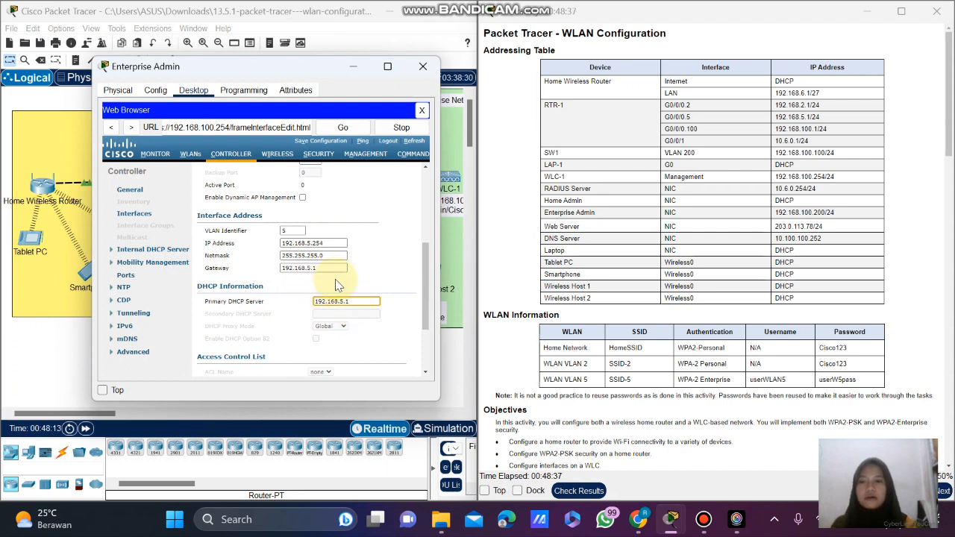
scroll(336, 284, "down", 3)
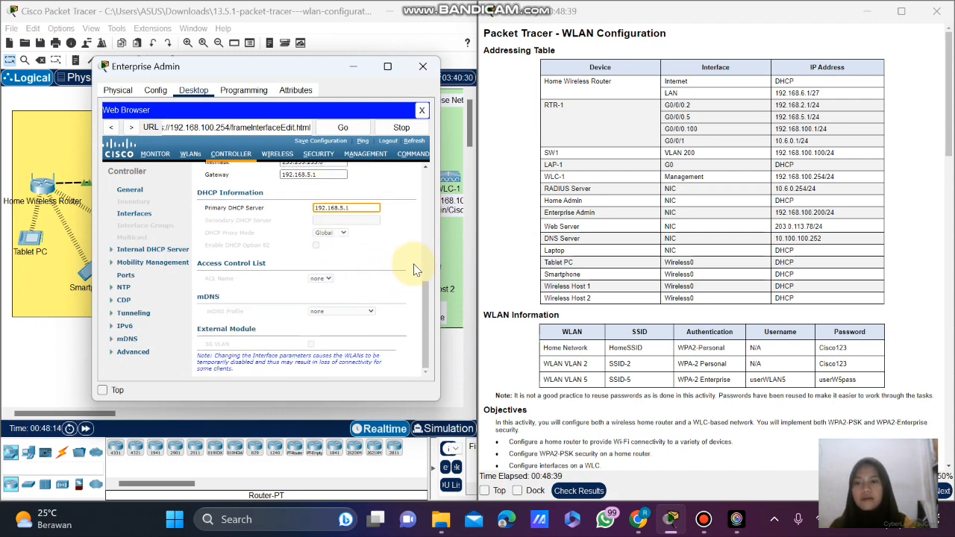
scroll(379, 262, "up", 10)
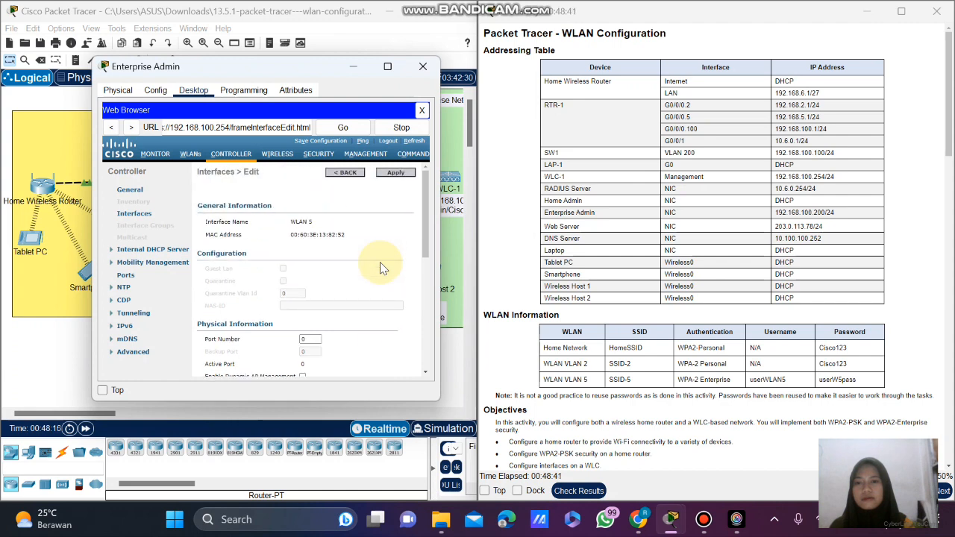
Set WLAN 5's port number to 1, apply, and return to the interfaces list.
scroll(380, 262, "down", 3)
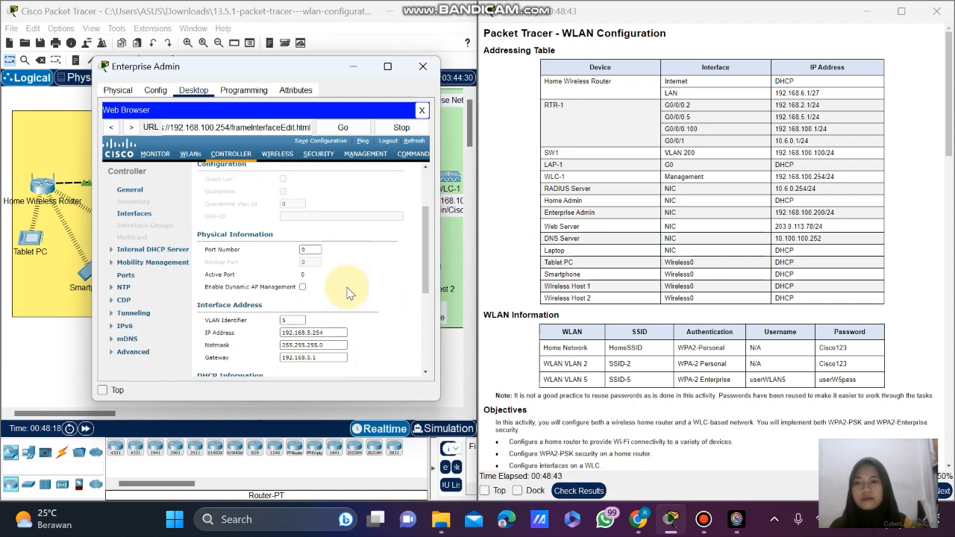
left_click(312, 250)
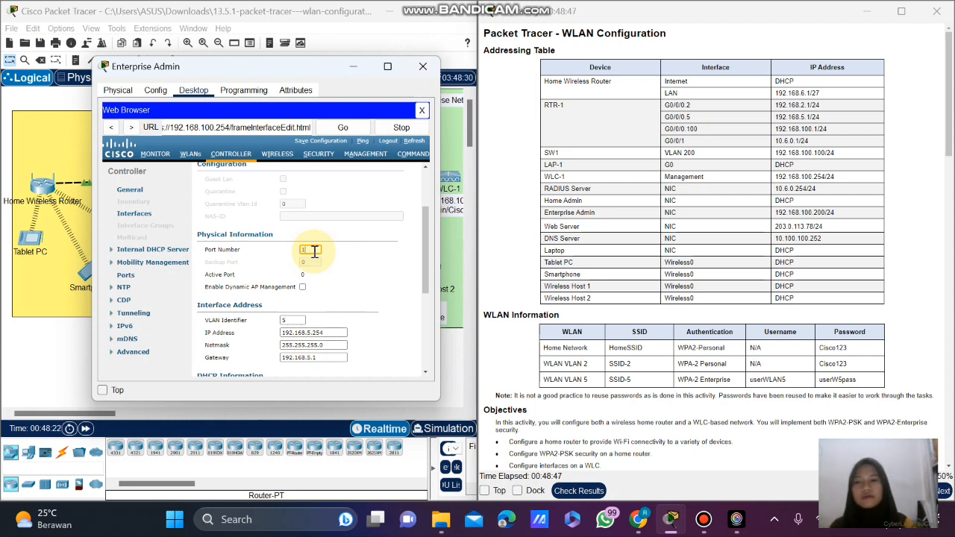
scroll(606, 314, "down", 4)
scroll(606, 314, "down", 4)
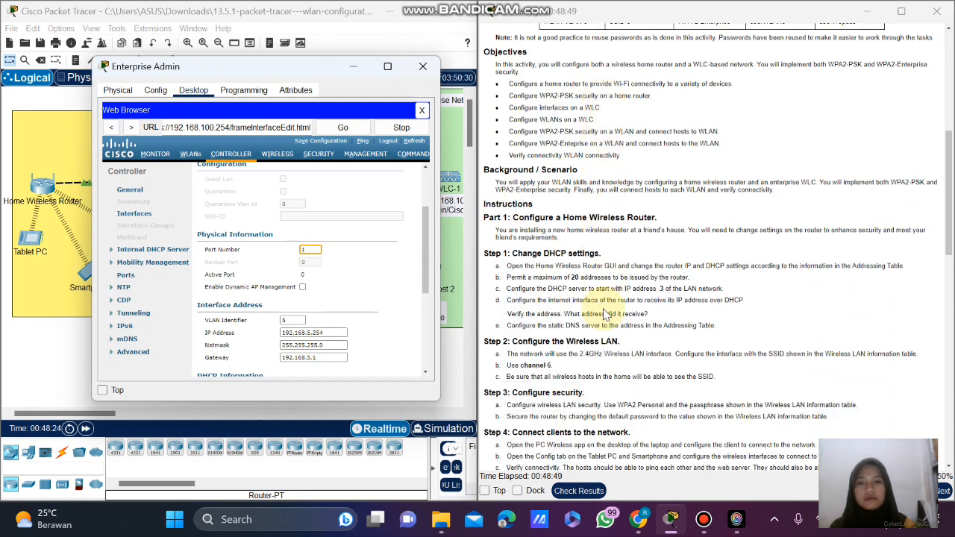
scroll(607, 314, "down", 1)
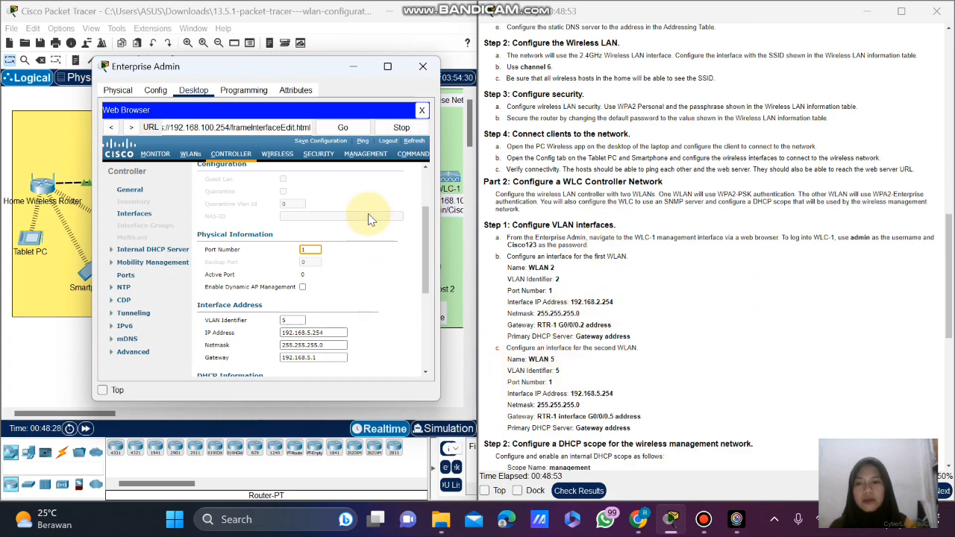
scroll(370, 220, "up", 3)
left_click(397, 175)
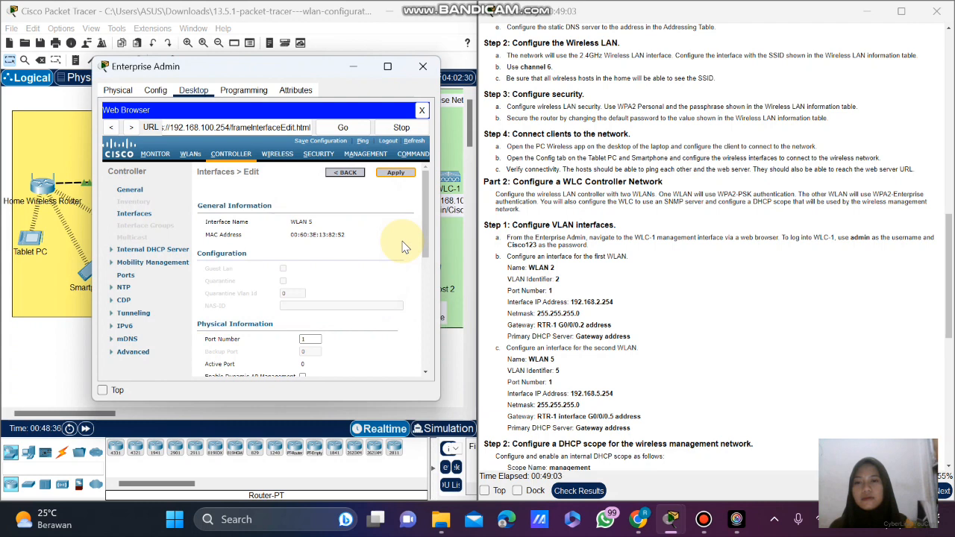
left_click(136, 215)
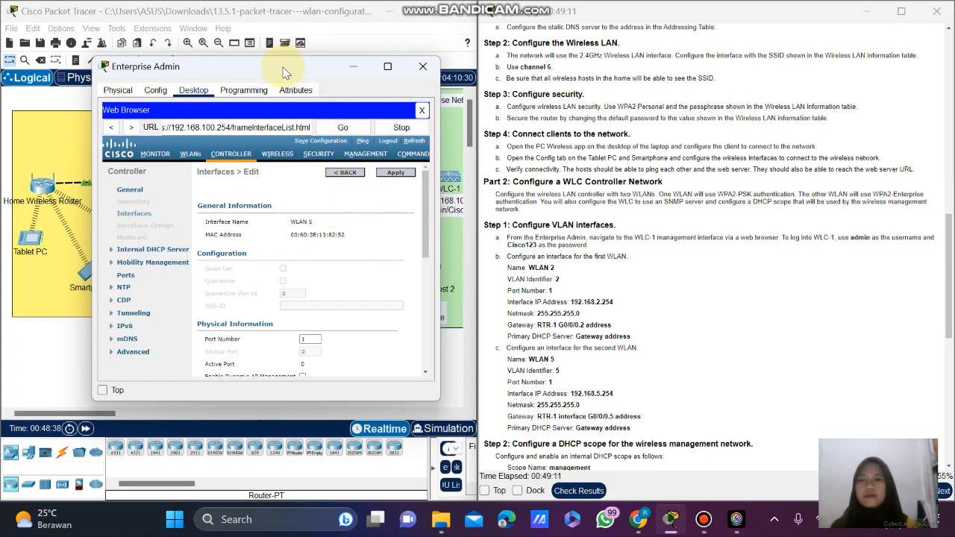
left_click_drag(283, 71, 318, 65)
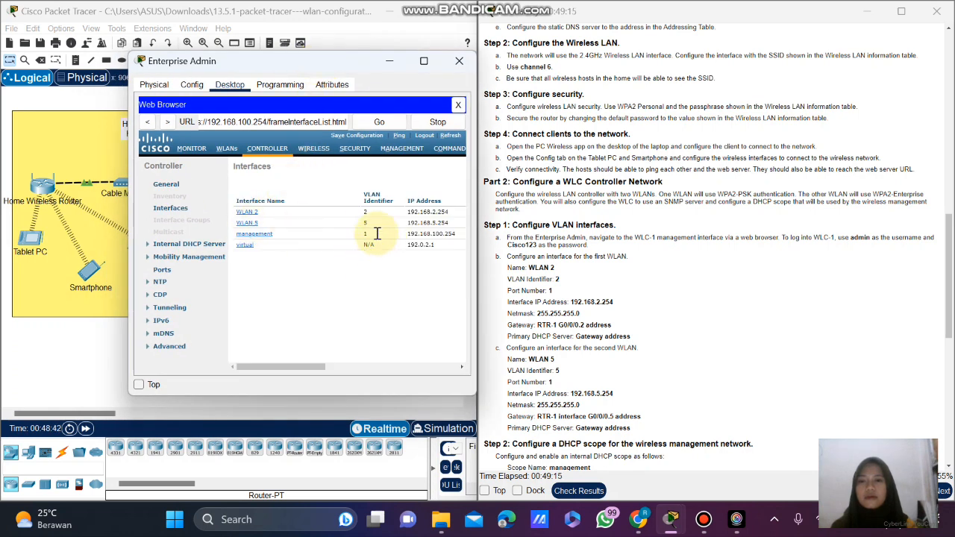
left_click_drag(289, 364, 258, 363)
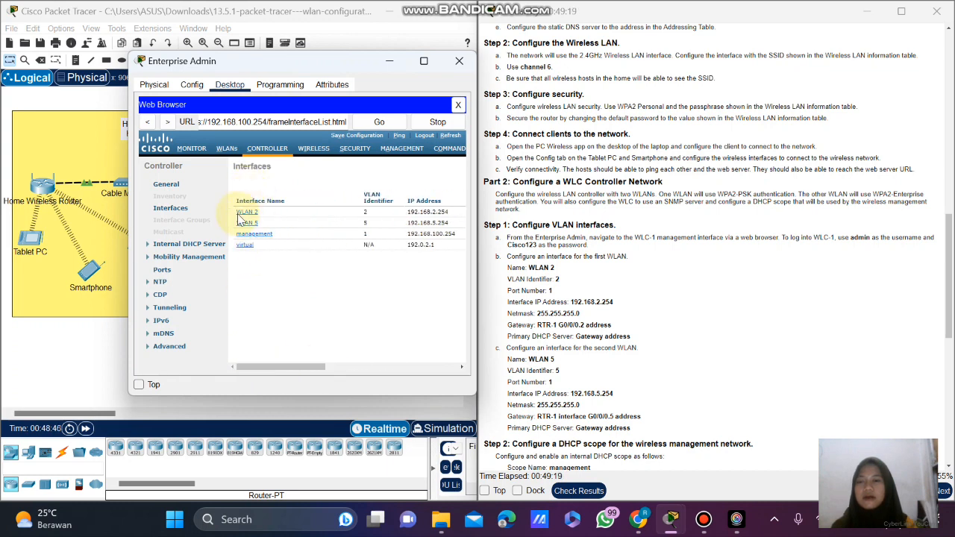
scroll(600, 225, "down", 8)
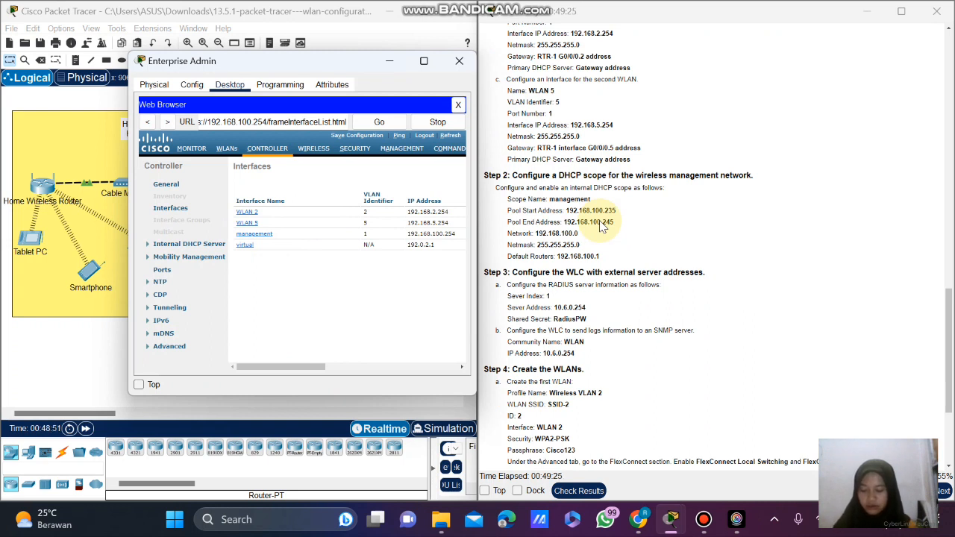
scroll(667, 241, "down", 1)
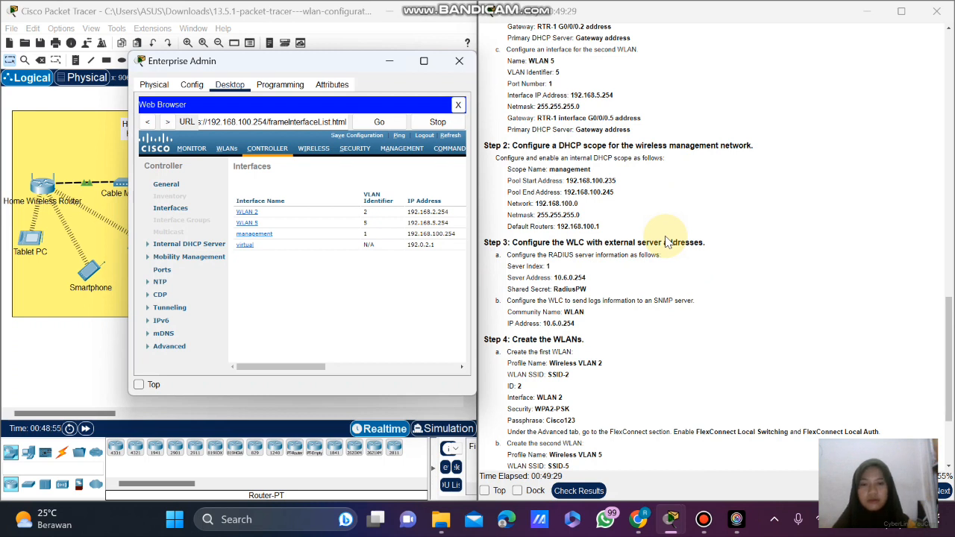
scroll(667, 241, "up", 1)
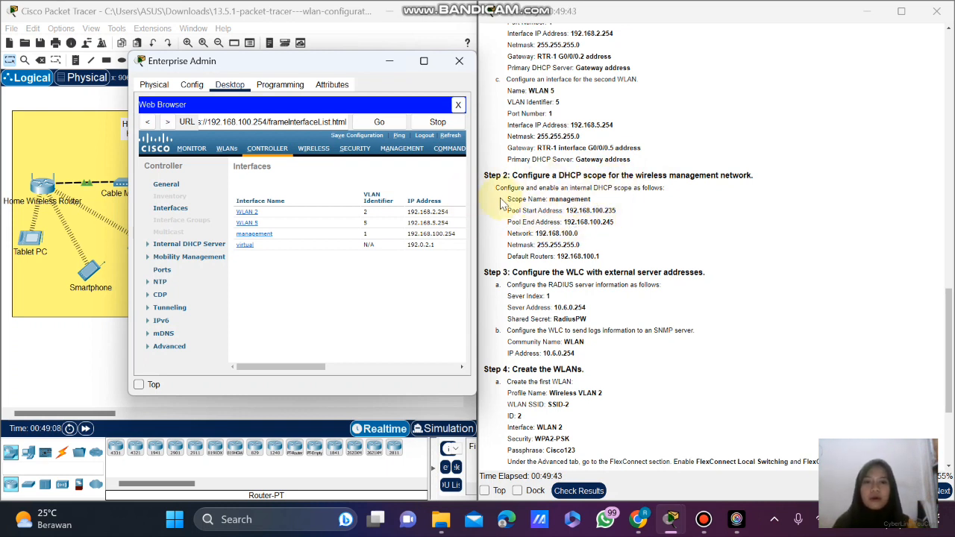
Go to Internal DHCP Server > DHCP Scopes and start a new scope.
left_click(393, 153)
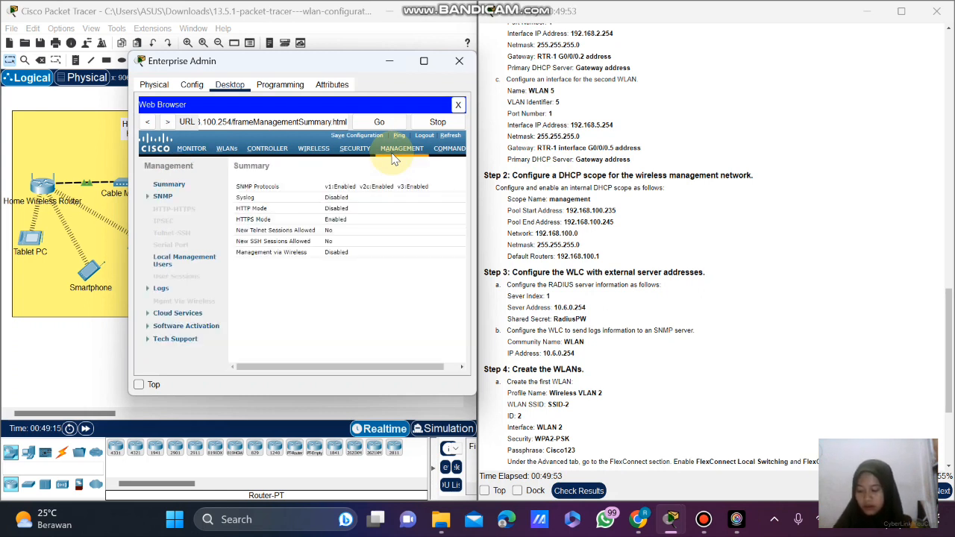
left_click(268, 148)
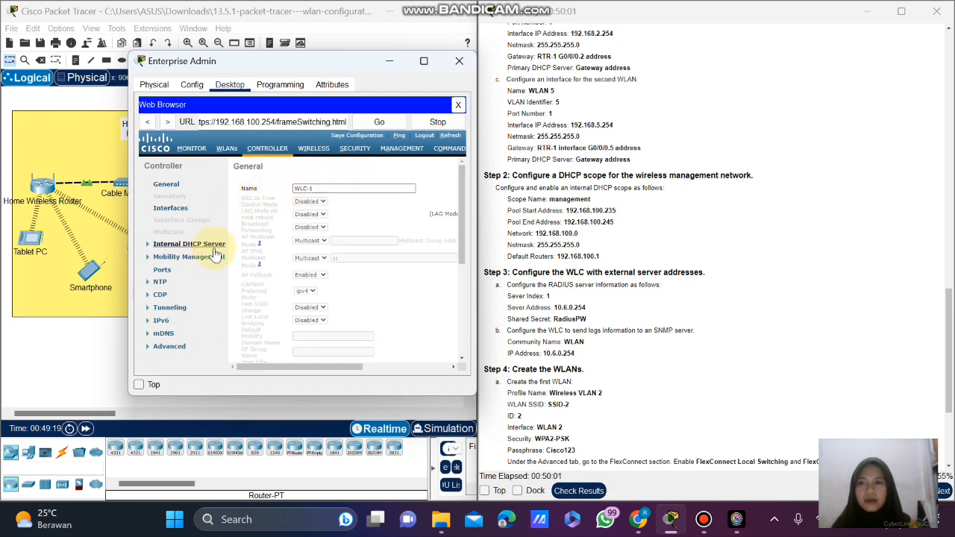
left_click(209, 244)
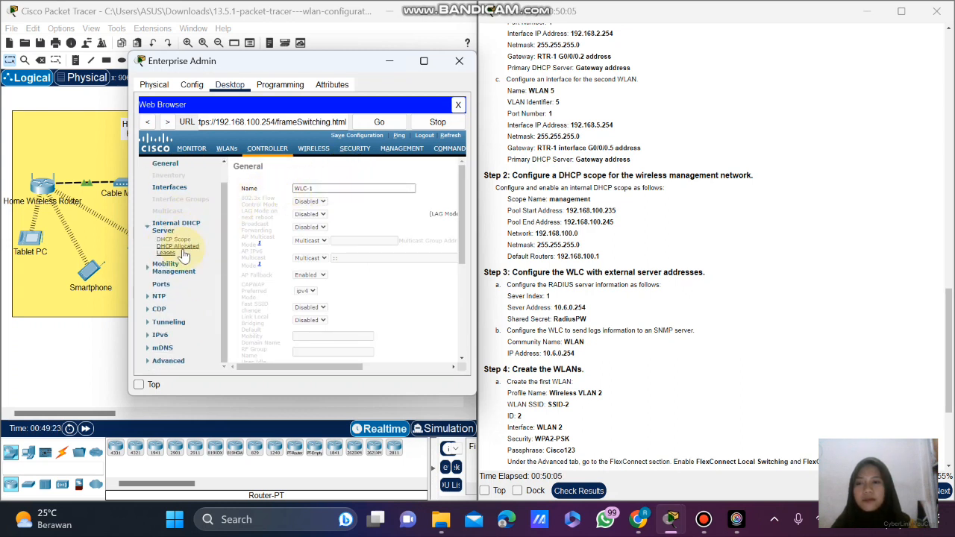
left_click(173, 239)
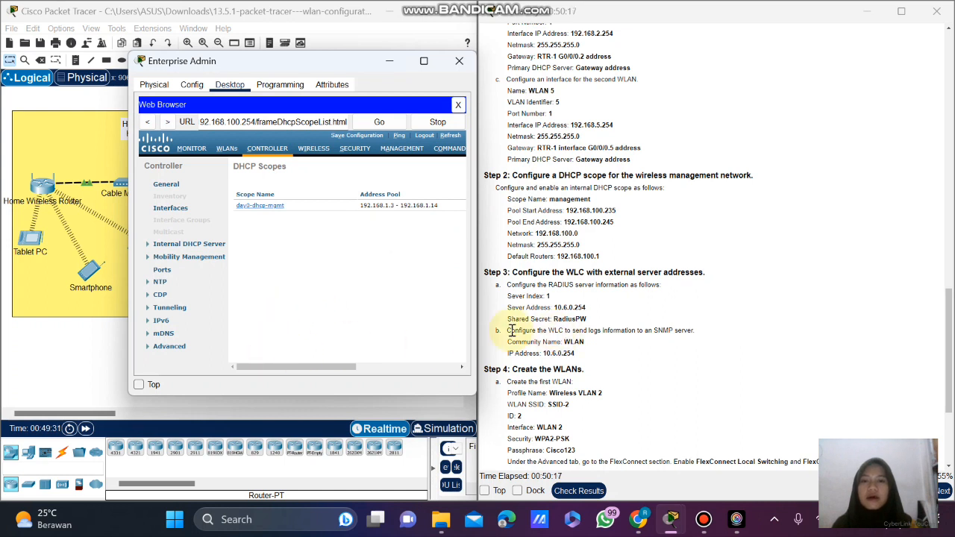
left_click_drag(288, 366, 408, 371)
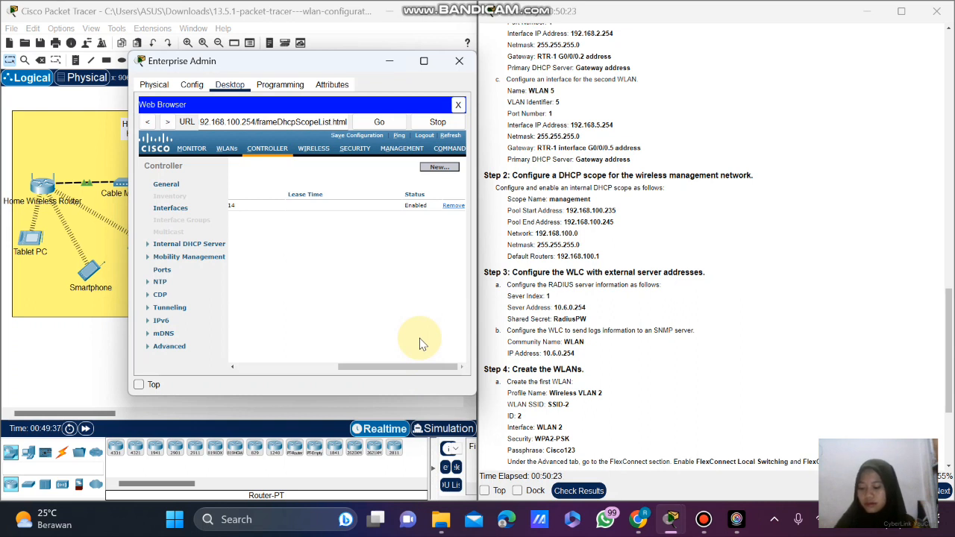
left_click(453, 167)
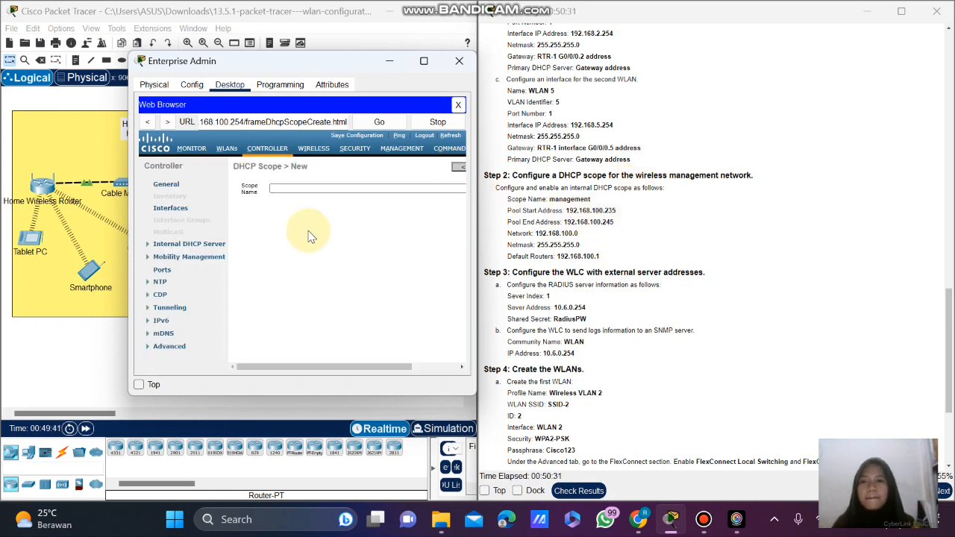
Create a DHCP scope named 'management' and open it for editing.
left_click(296, 186)
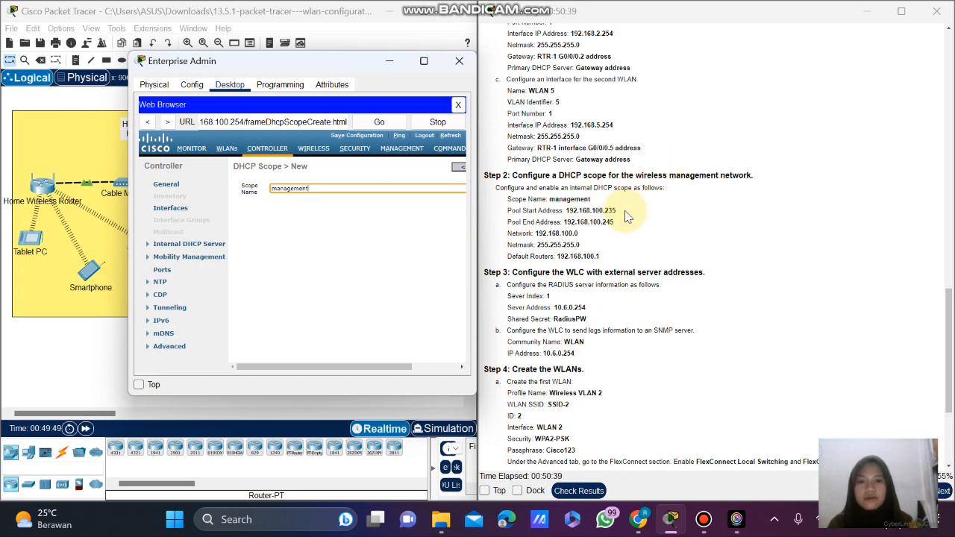
left_click_drag(352, 370, 421, 372)
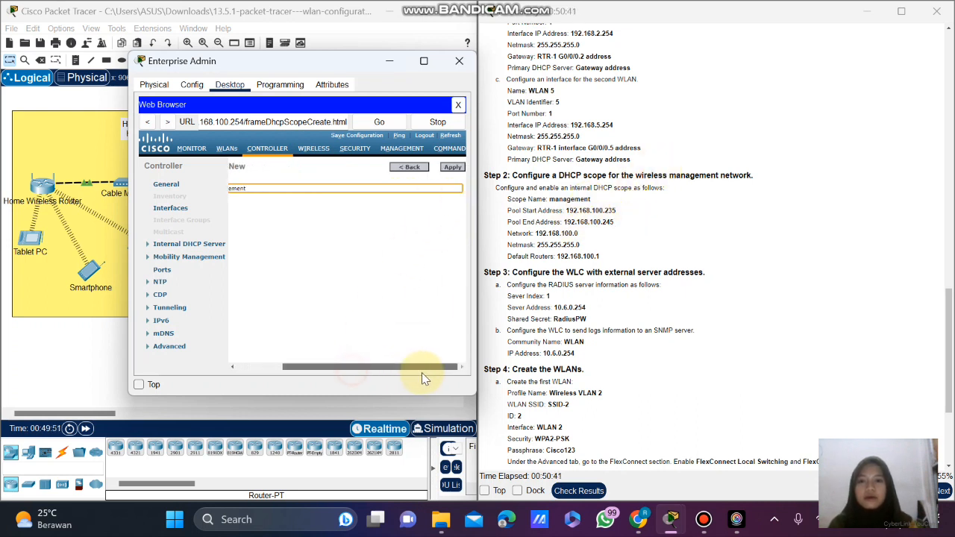
left_click(455, 168)
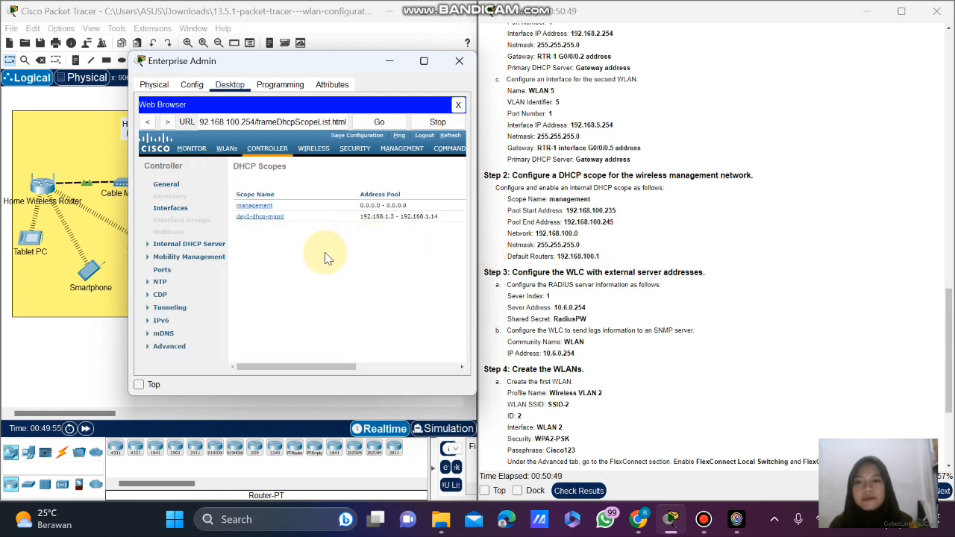
left_click(253, 206)
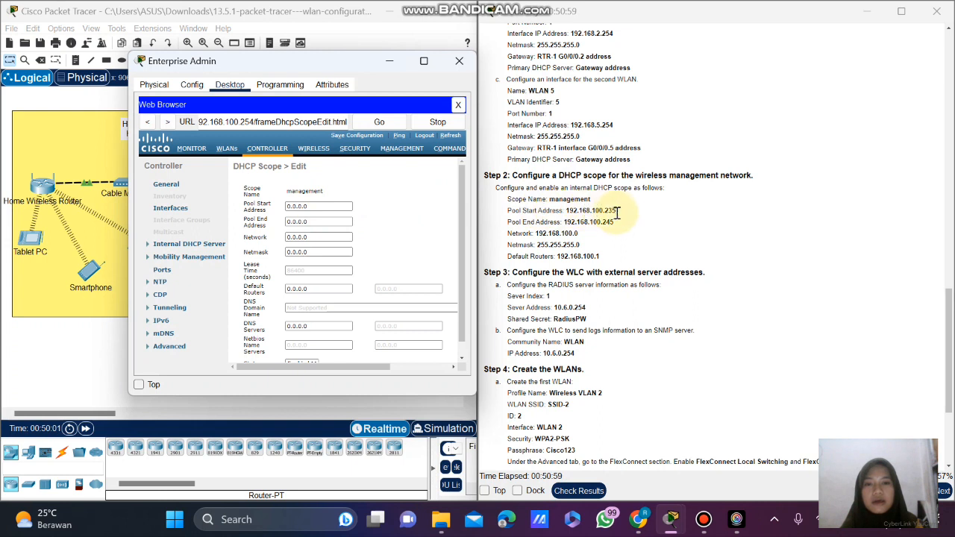
Set the management scope pool from 192.168.100.235 to 192.168.100.245.
left_click_drag(617, 211, 564, 213)
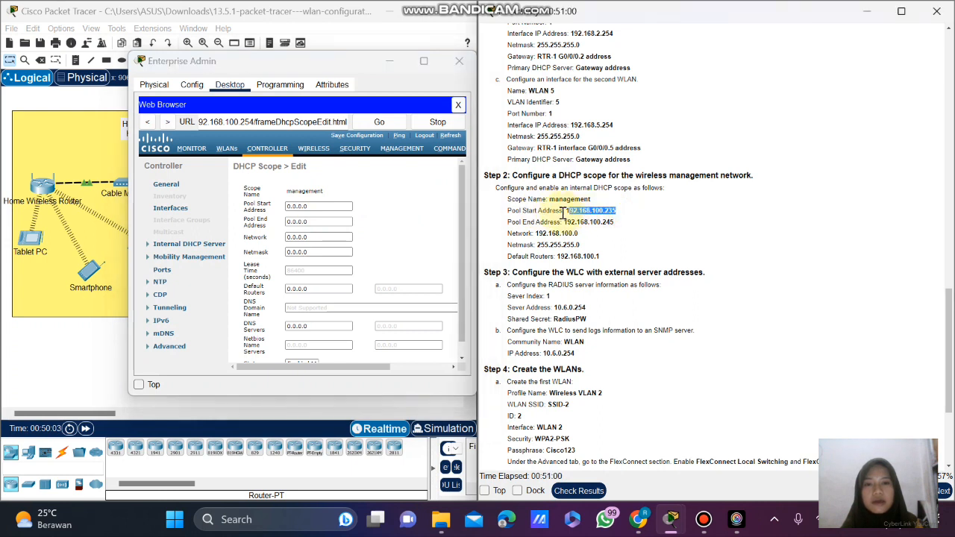
right_click(566, 215)
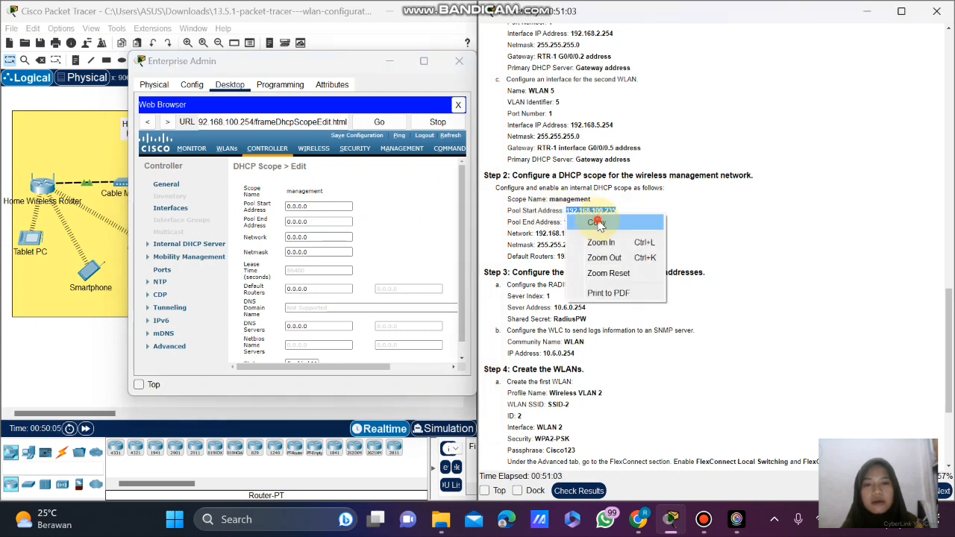
left_click(597, 221)
double_click(325, 212)
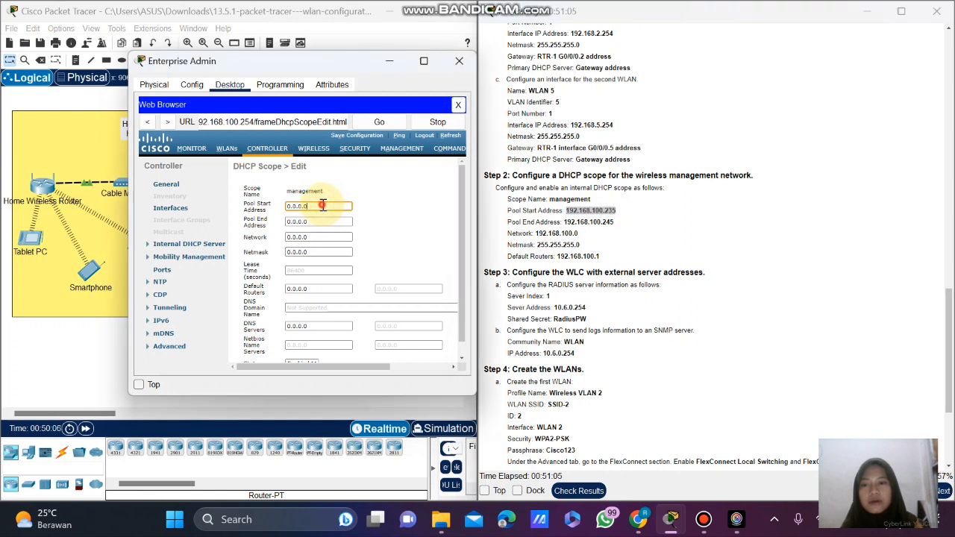
key("ctrl+v")
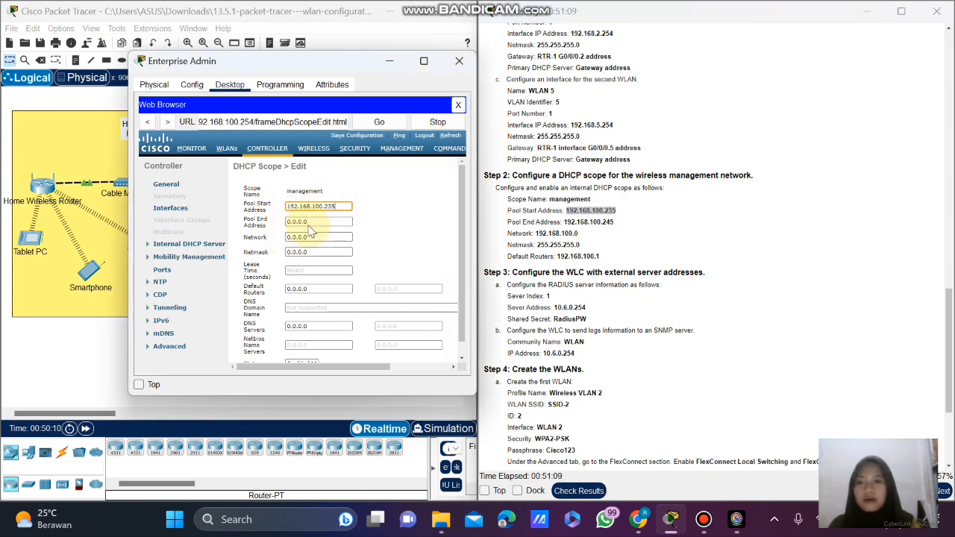
left_click_drag(615, 223, 565, 223)
right_click(565, 223)
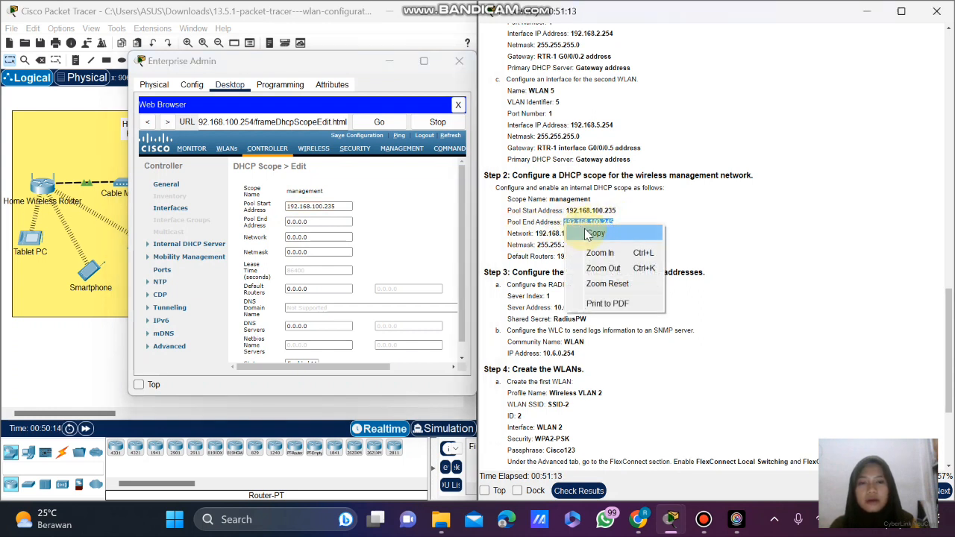
left_click(586, 232)
left_click_drag(322, 222, 287, 224)
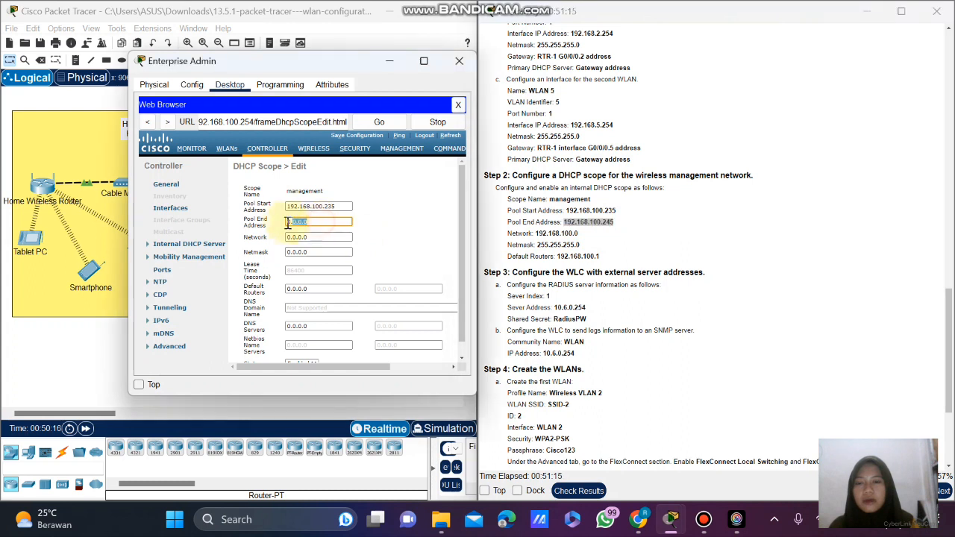
key("ctrl+v")
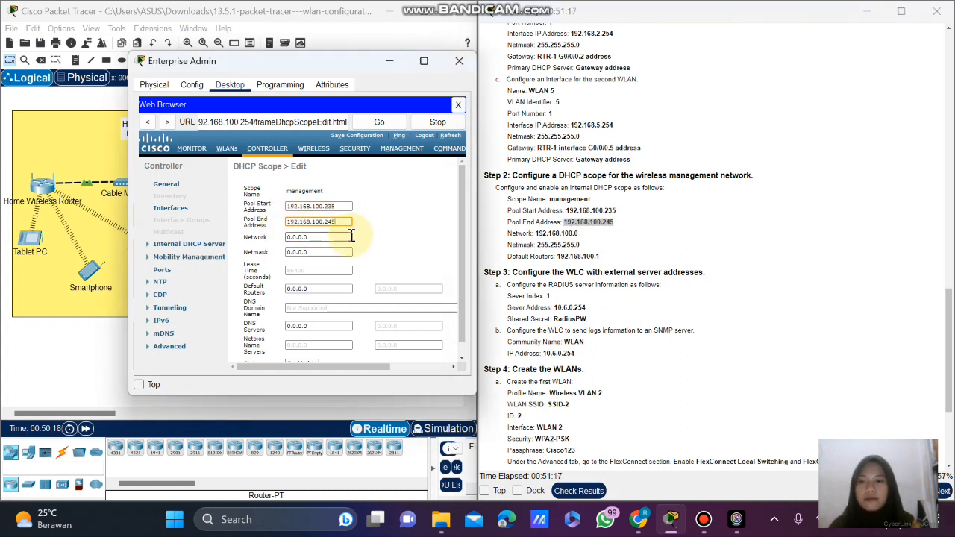
Set the scope network 192.168.100.0 with netmask 255.255.255.0.
left_click_drag(580, 233, 538, 235)
right_click(553, 234)
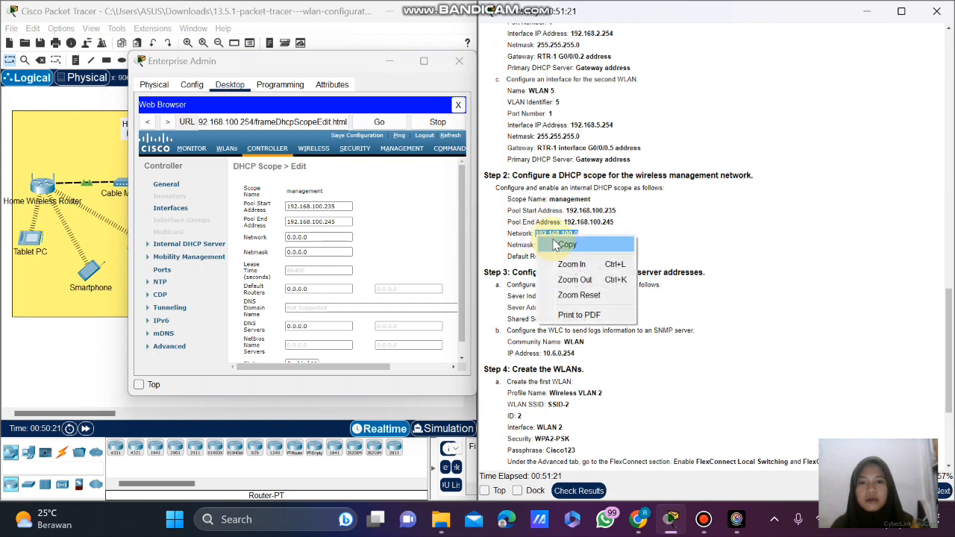
left_click(558, 246)
left_click_drag(327, 238, 278, 244)
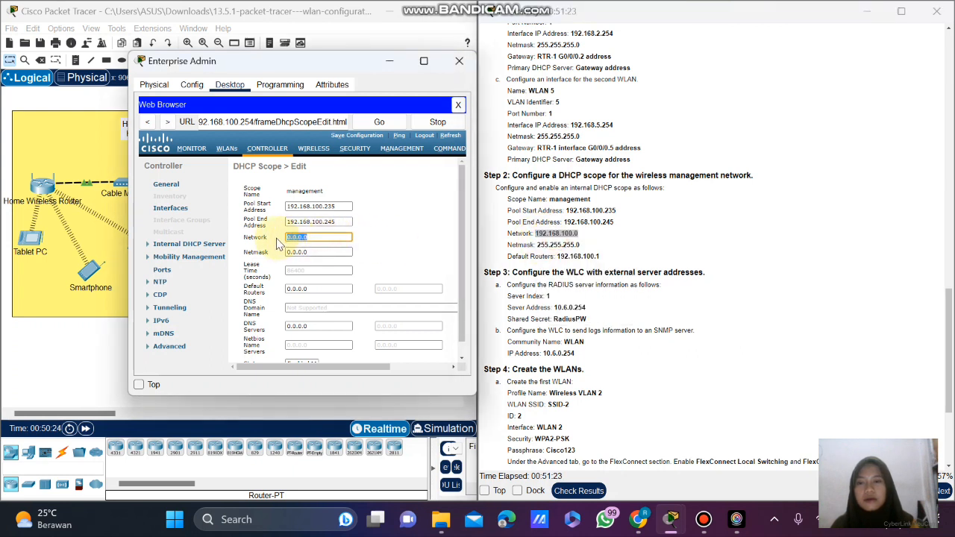
key("ctrl+v")
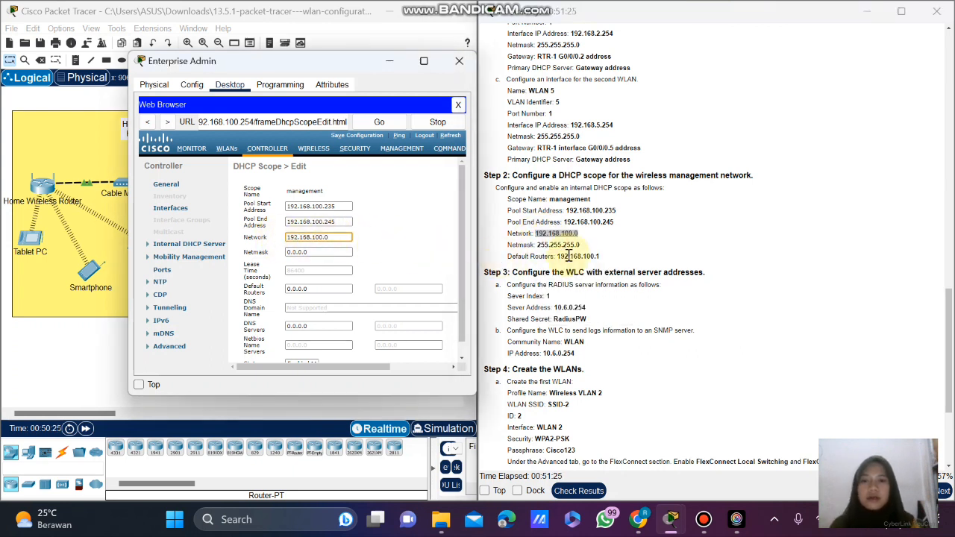
left_click_drag(581, 246, 539, 249)
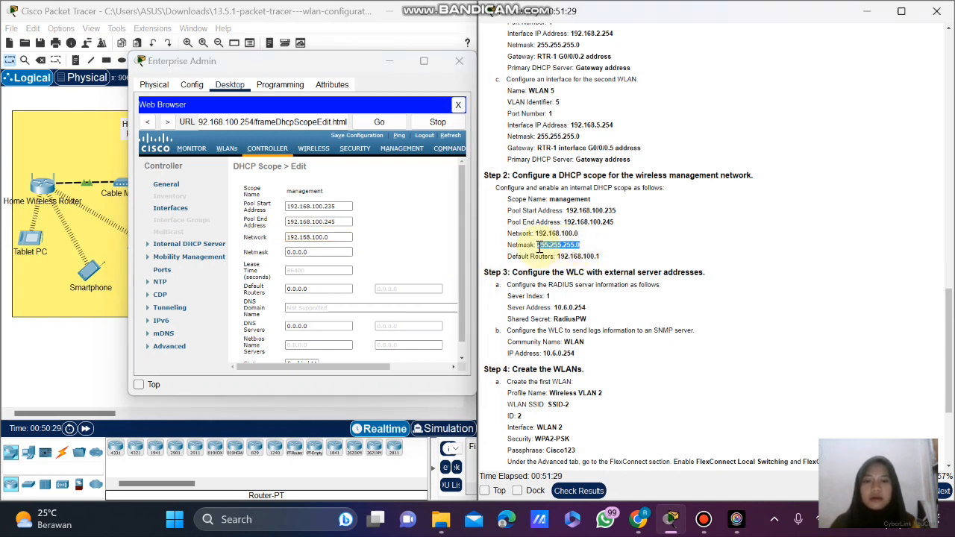
right_click(539, 249)
left_click(556, 254)
left_click_drag(319, 253, 277, 257)
key("ctrl+v")
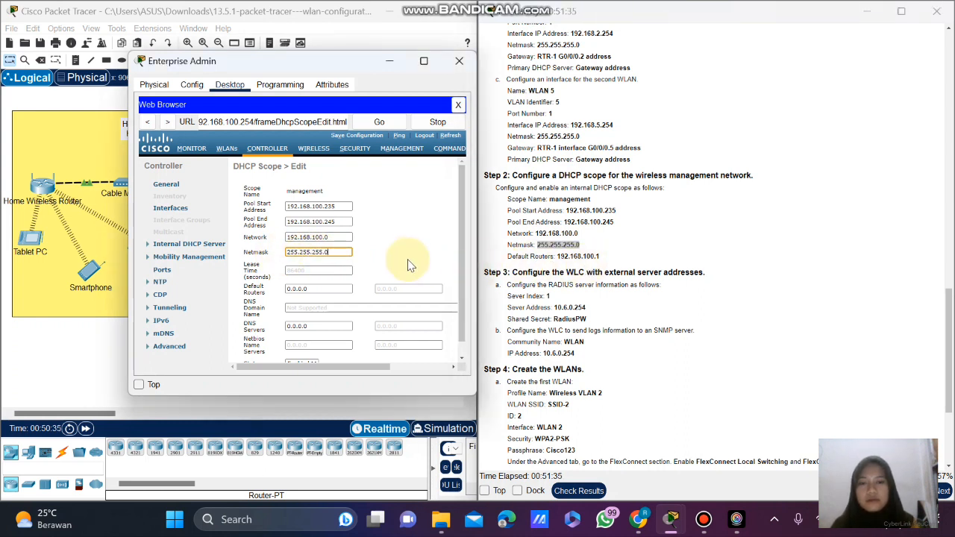
Set default router 192.168.100.1 and apply the management scope.
scroll(409, 263, "down", 1)
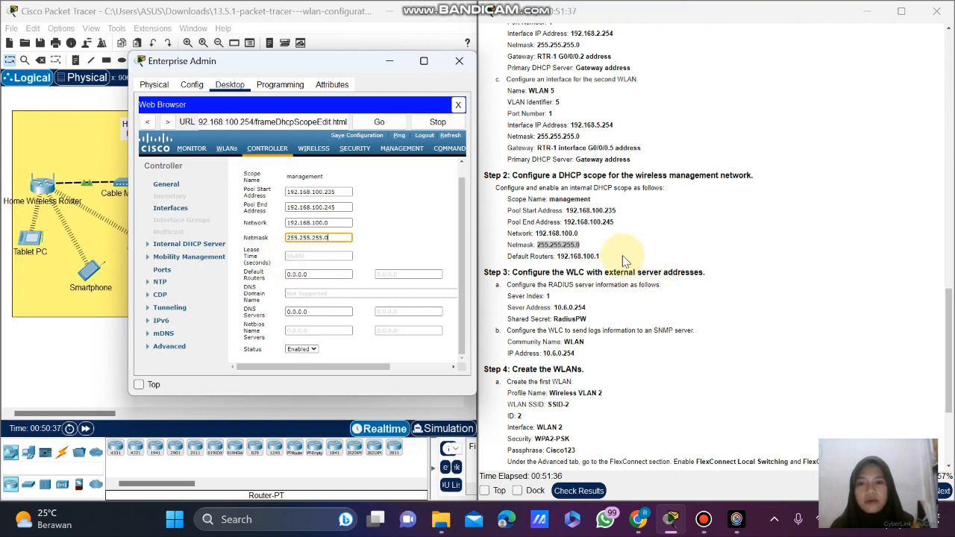
left_click_drag(606, 256, 561, 258)
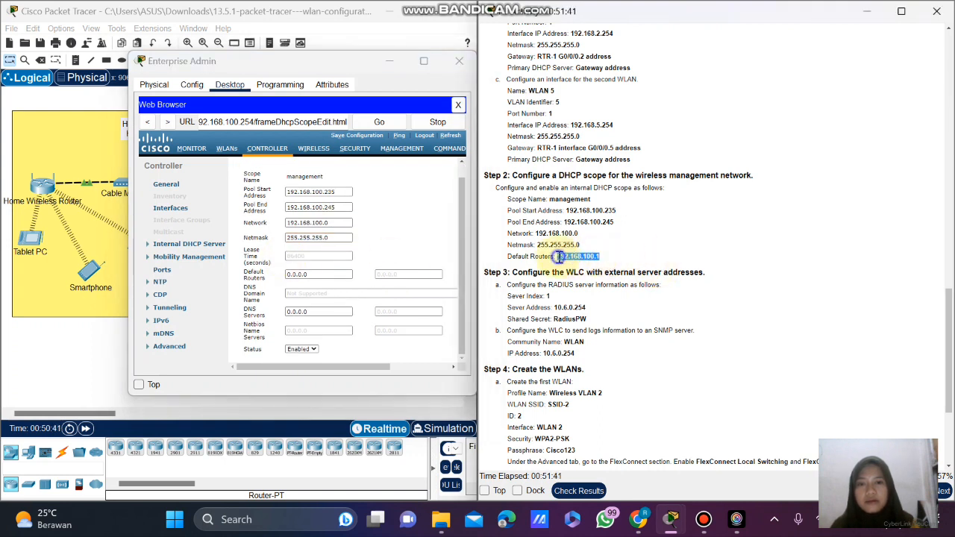
right_click(560, 257)
left_click(586, 265)
left_click(322, 278)
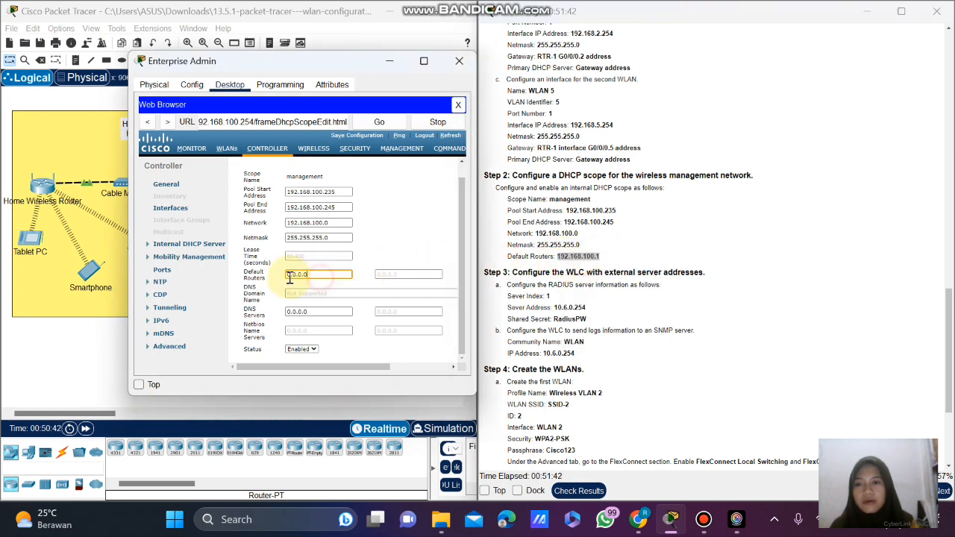
left_click_drag(322, 277, 287, 276)
key("ctrl+v")
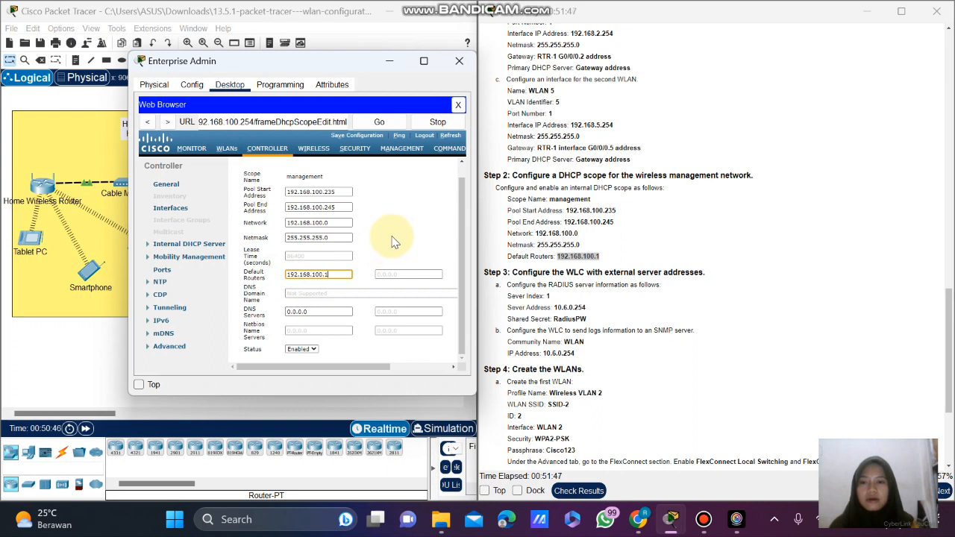
scroll(394, 243, "up", 1)
scroll(404, 247, "down", 1)
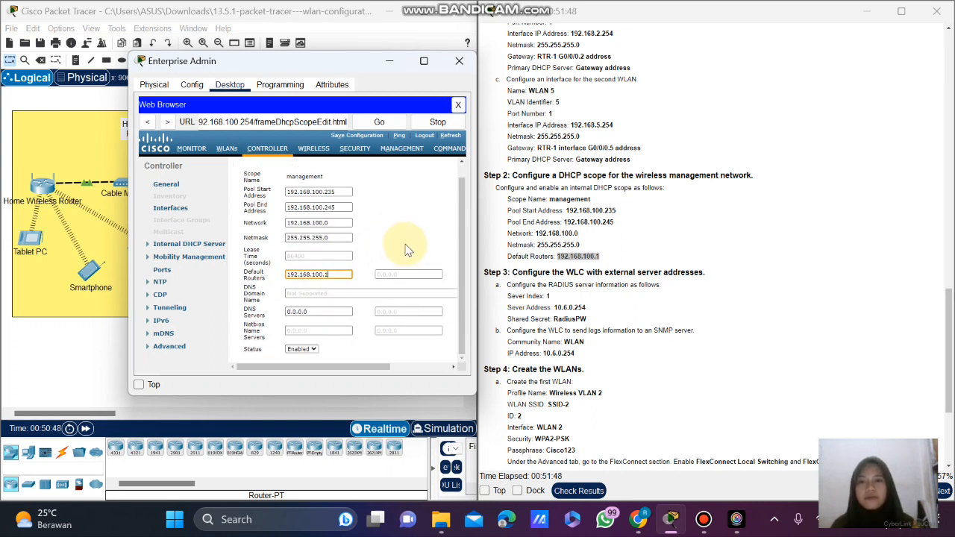
left_click(354, 368)
left_click_drag(371, 368, 432, 368)
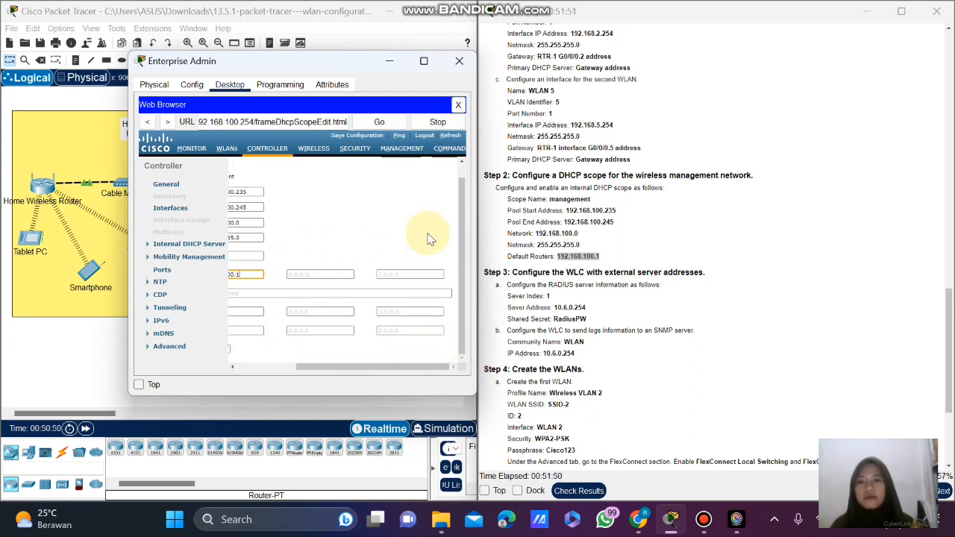
scroll(433, 207, "up", 1)
left_click(445, 167)
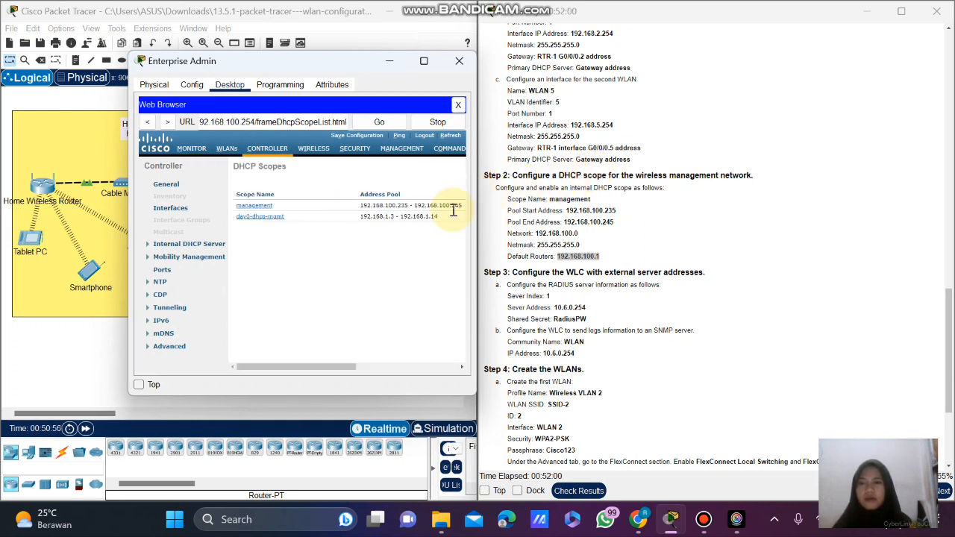
Go to Security > RADIUS Authentication Servers and start a new server entry (index 1, port 1812).
scroll(609, 234, "down", 1)
scroll(608, 235, "down", 2)
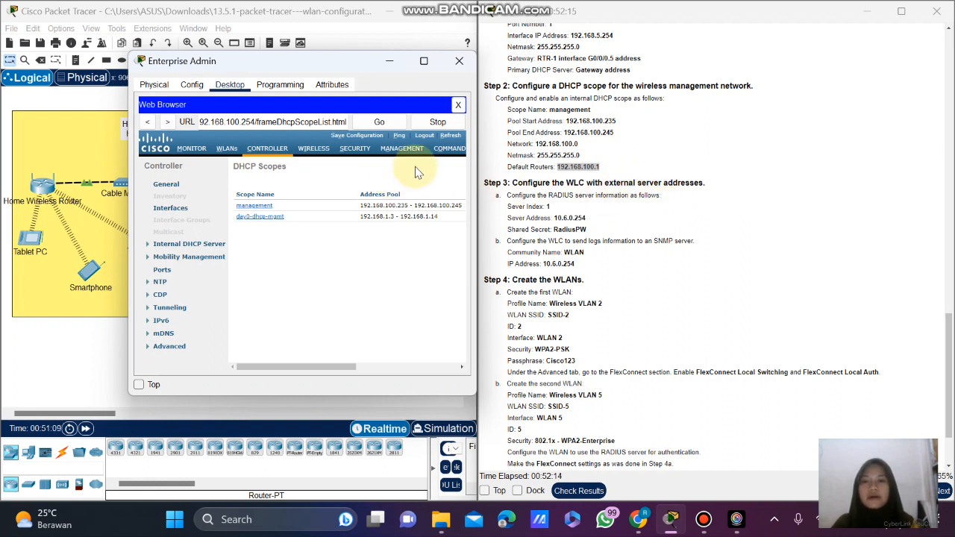
left_click(354, 148)
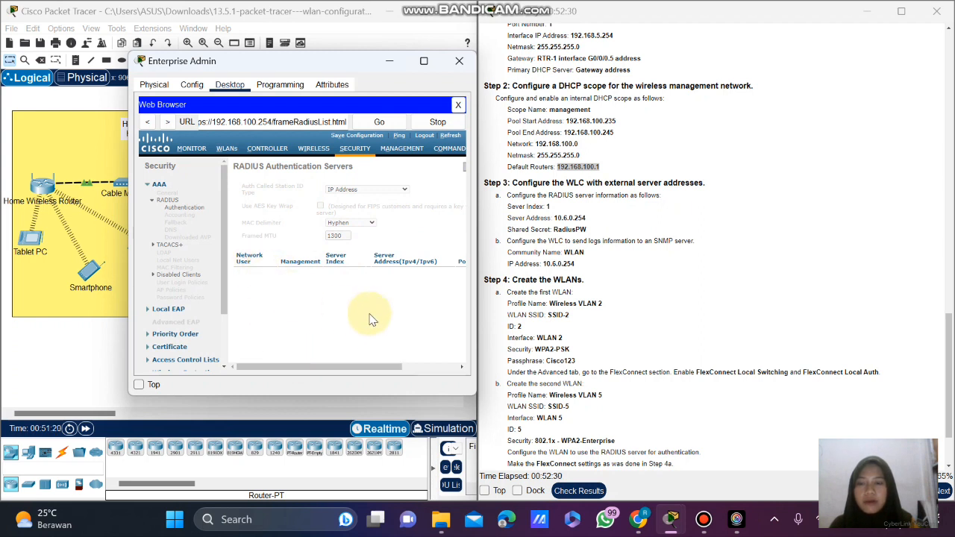
left_click_drag(333, 376, 439, 368)
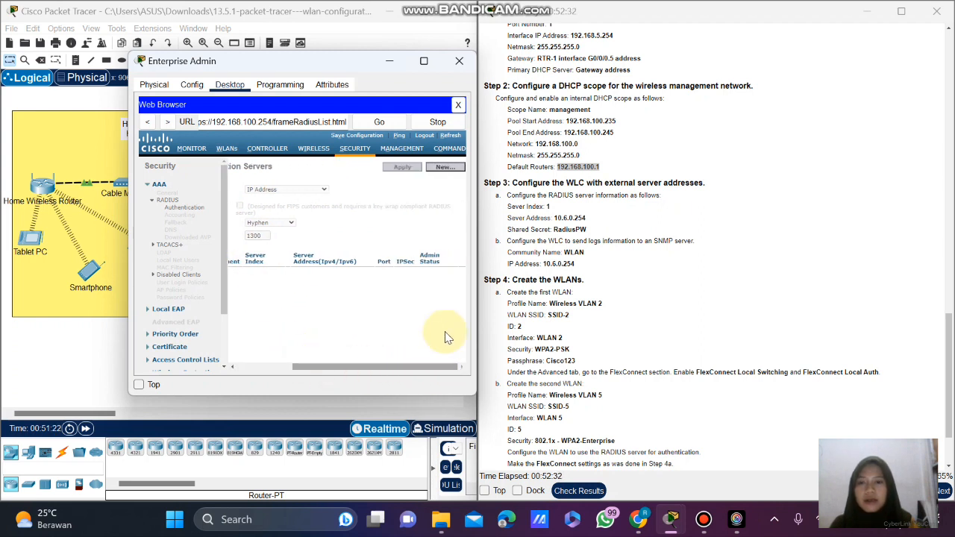
left_click(444, 169)
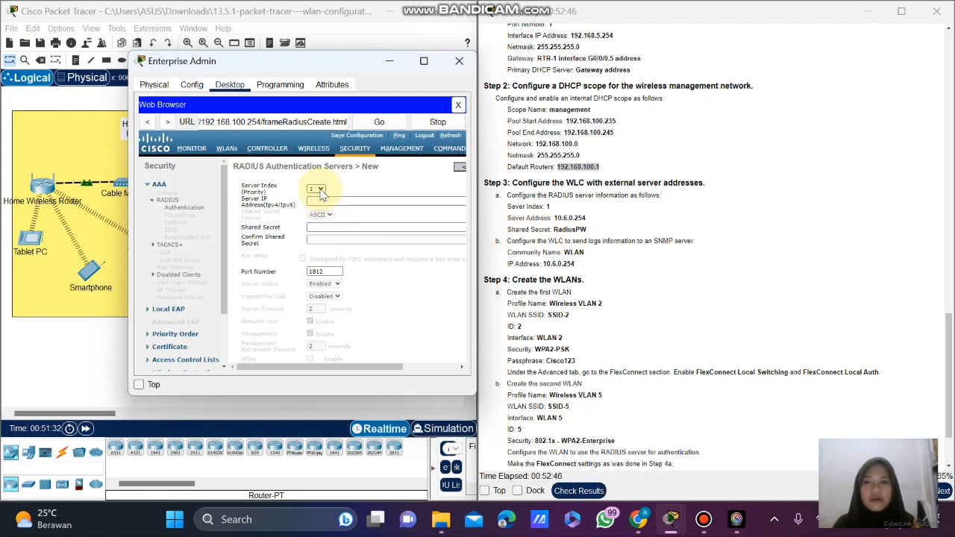
Enter 10.6.0.254 as the RADIUS server IP address, copied from the instructions.
left_click(589, 226)
left_click_drag(587, 218, 550, 221)
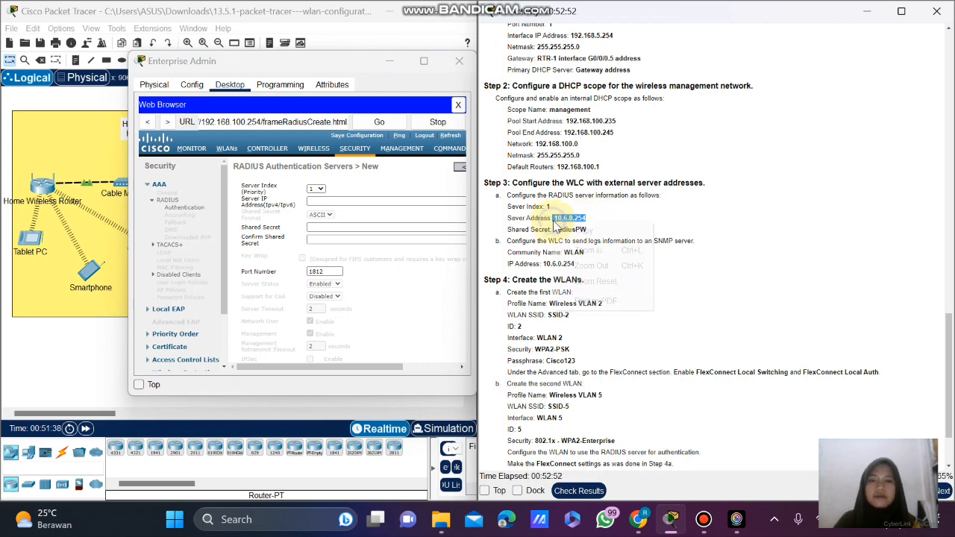
right_click(554, 221)
left_click(575, 229)
left_click(355, 203)
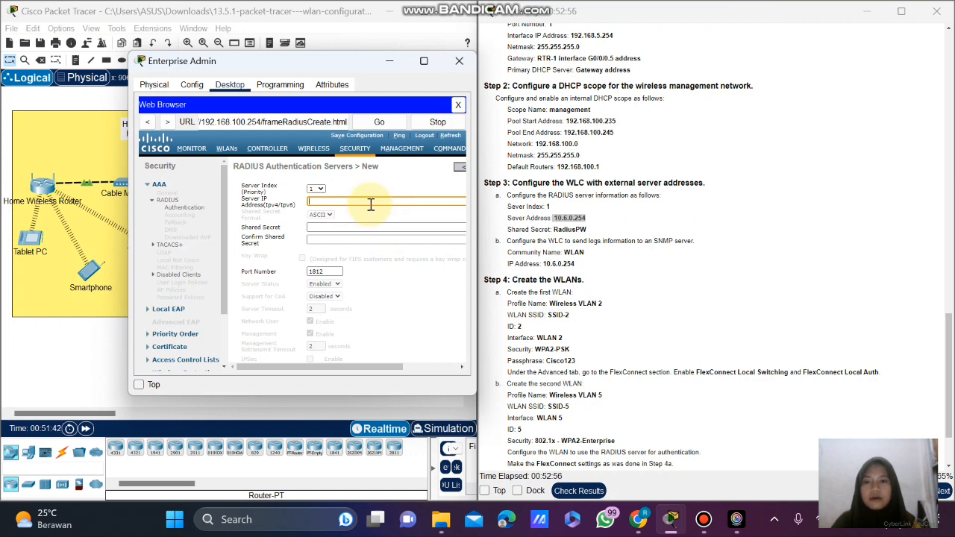
key("ctrl+v")
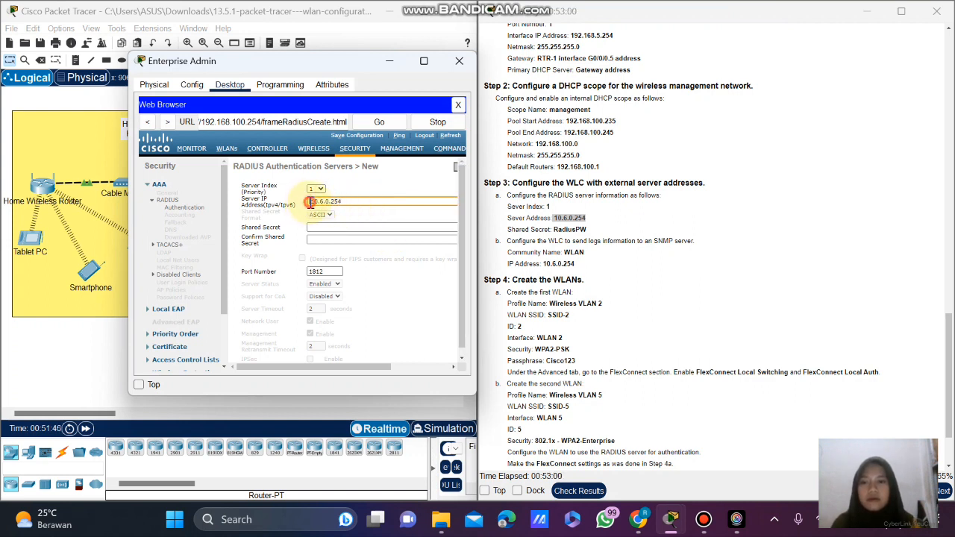
key("BackSpace")
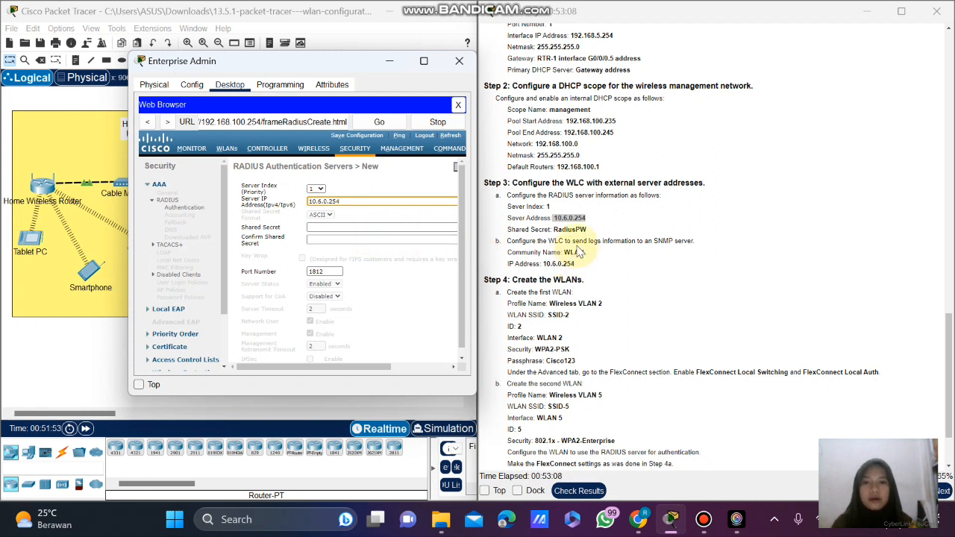
Enter and confirm the shared secret, then apply the new RADIUS server.
left_click(341, 229)
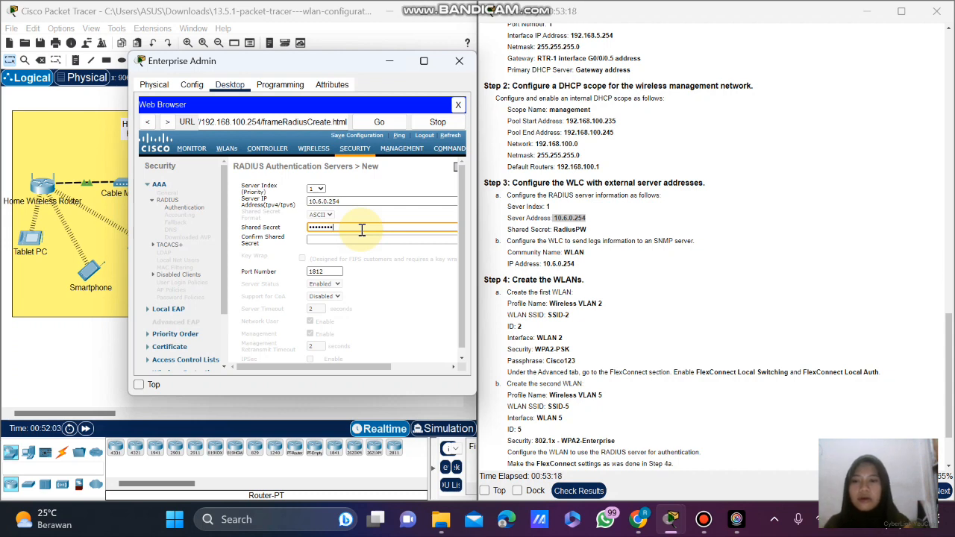
left_click(356, 239)
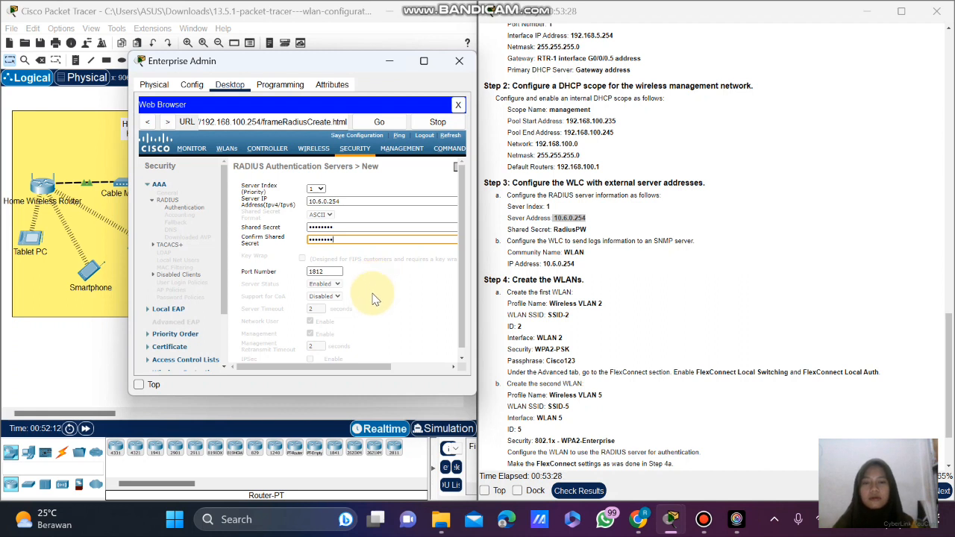
scroll(378, 321, "down", 1)
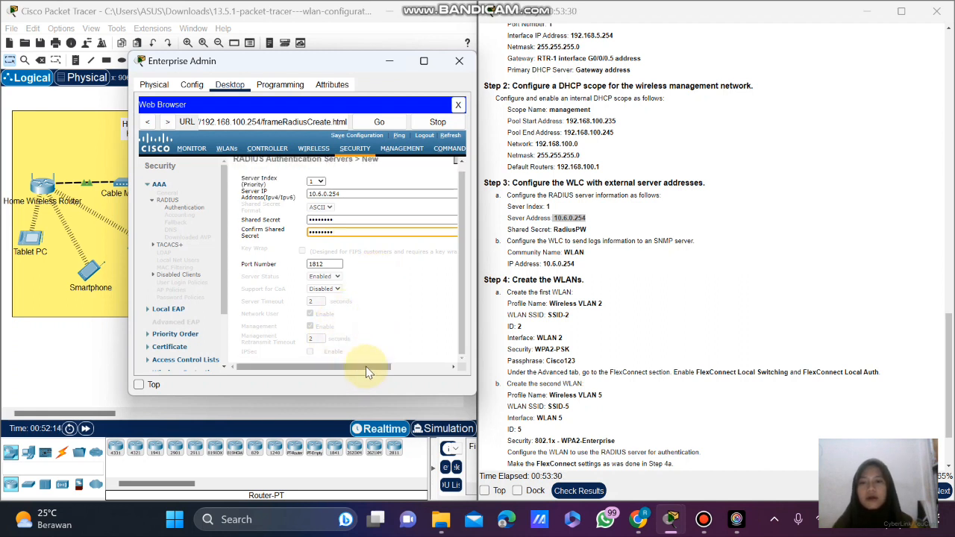
left_click_drag(366, 366, 430, 359)
scroll(440, 239, "up", 1)
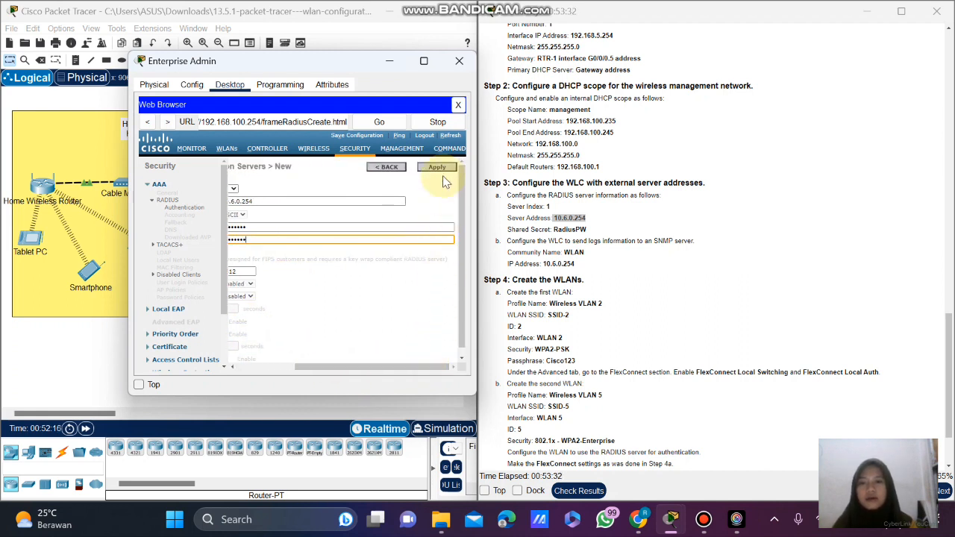
left_click(439, 168)
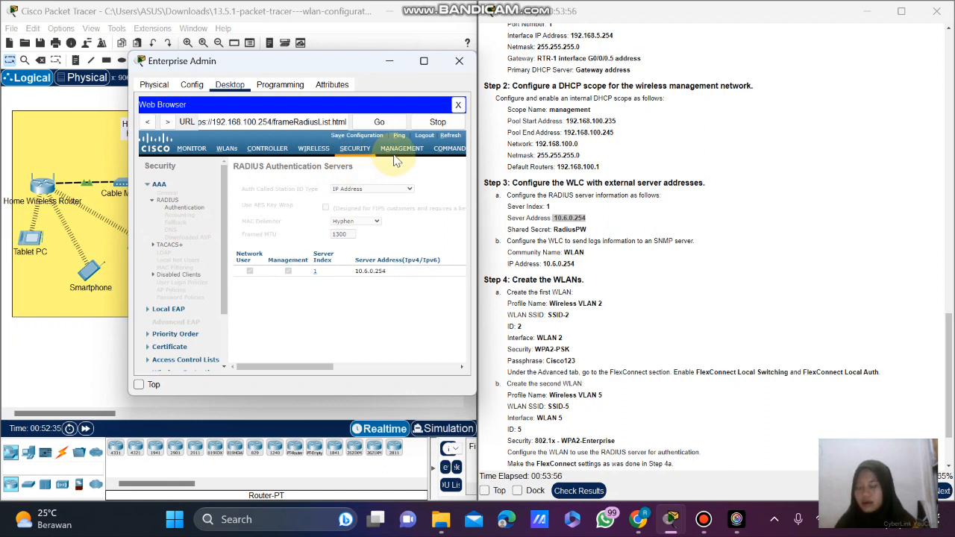
Go to Management > SNMP > Trap Receivers and start a new trap receiver entry.
left_click(396, 153)
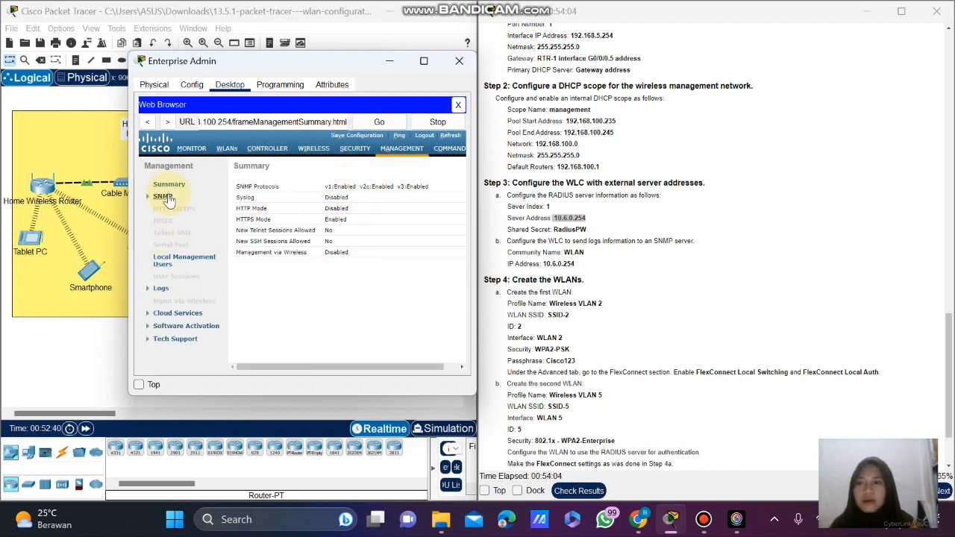
left_click(167, 195)
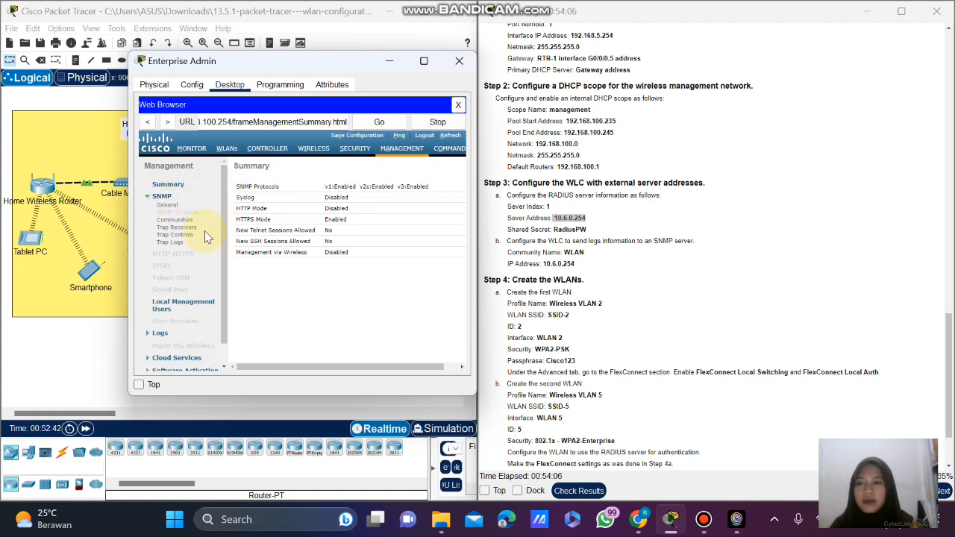
left_click(186, 228)
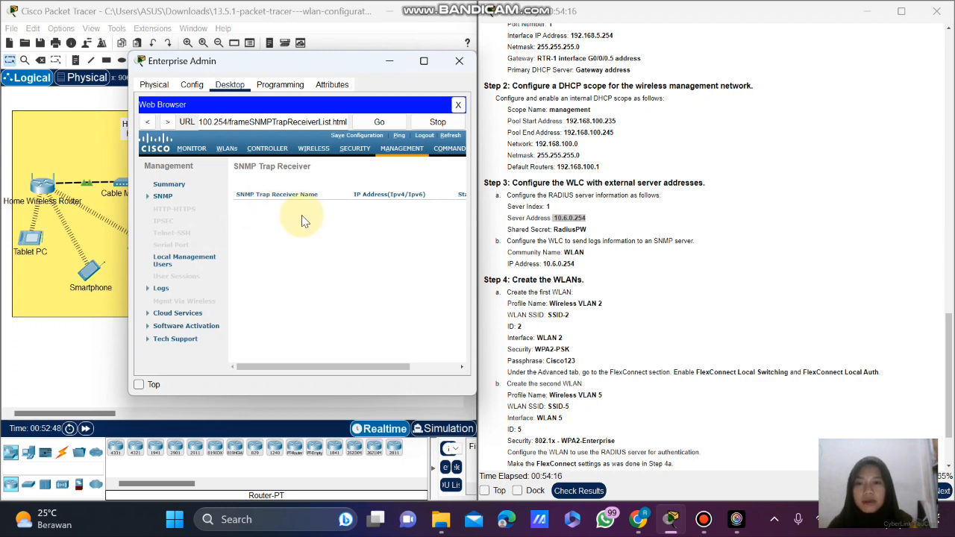
left_click_drag(306, 367, 422, 367)
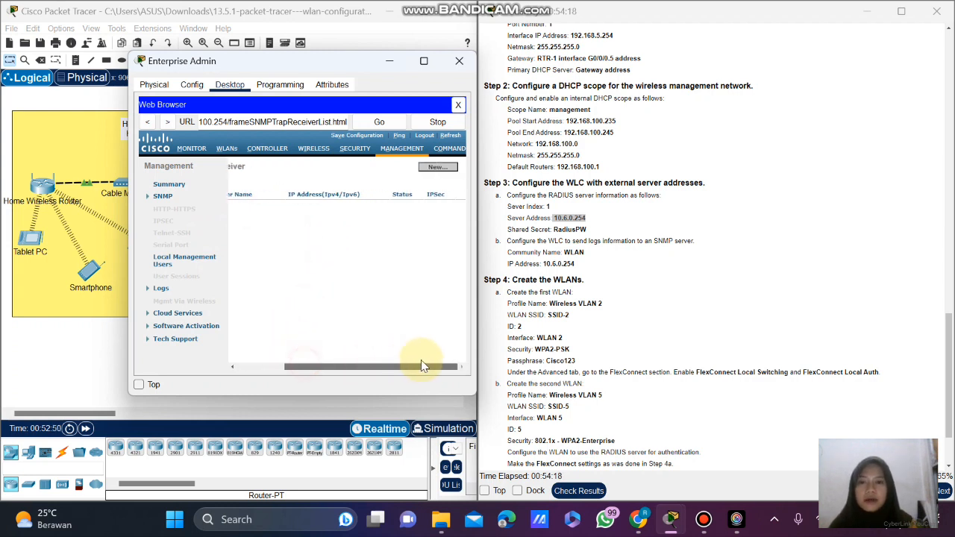
left_click(439, 169)
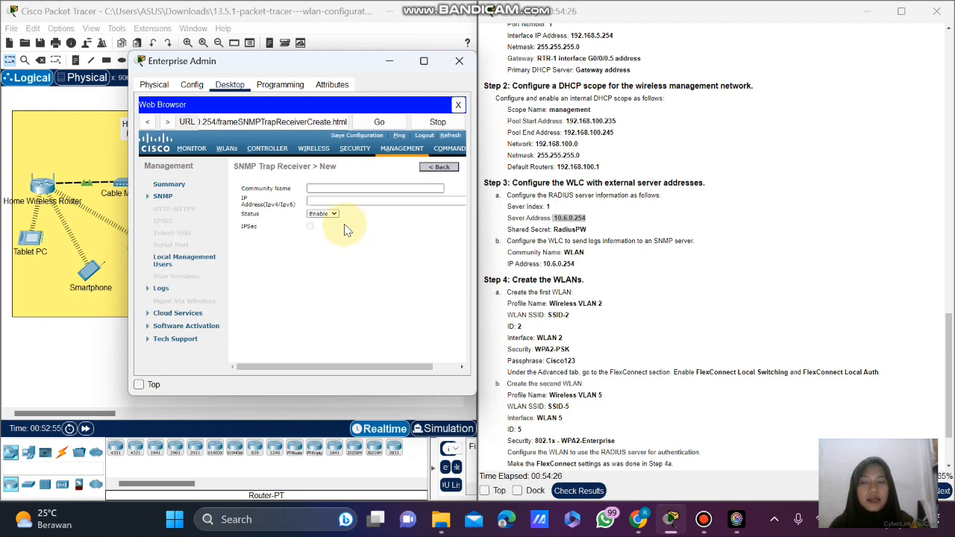
Add an SNMP trap receiver with community name WLAN and IP address 10.6.0.254, and apply.
left_click(340, 191)
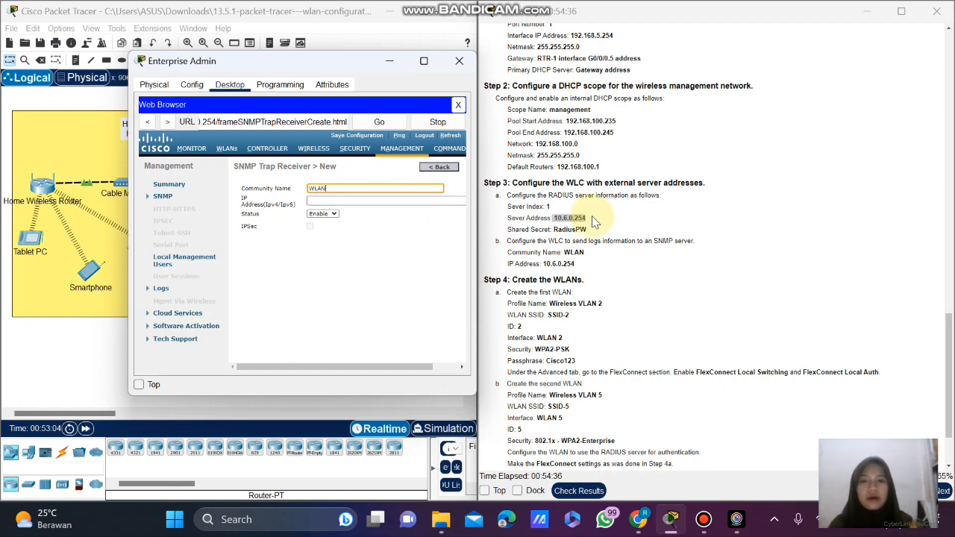
left_click_drag(583, 265, 544, 270)
right_click(597, 277)
left_click(619, 288)
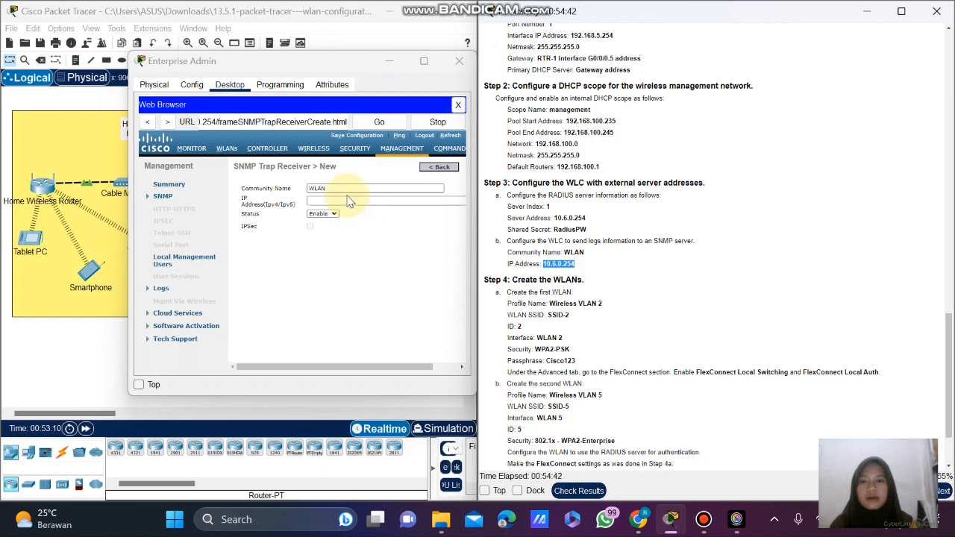
left_click(349, 202)
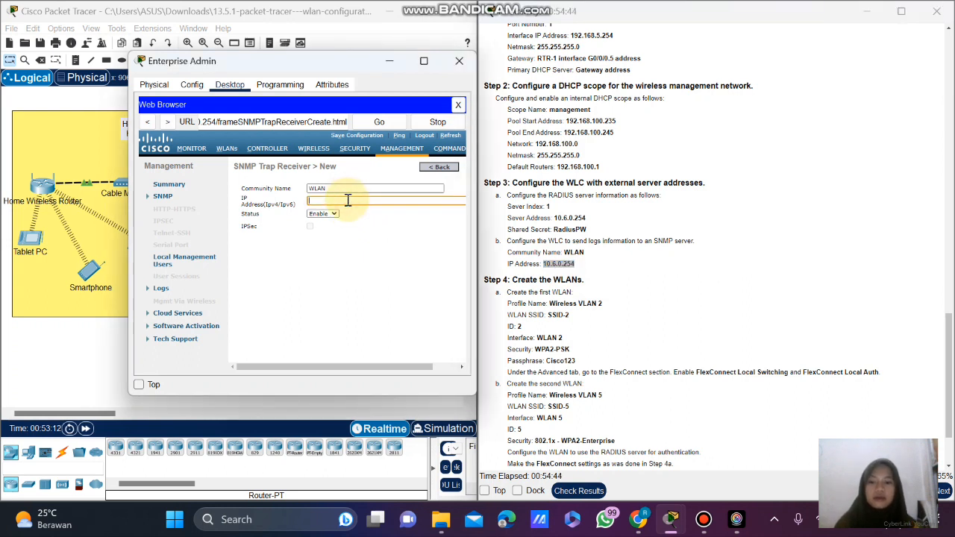
left_click(369, 234)
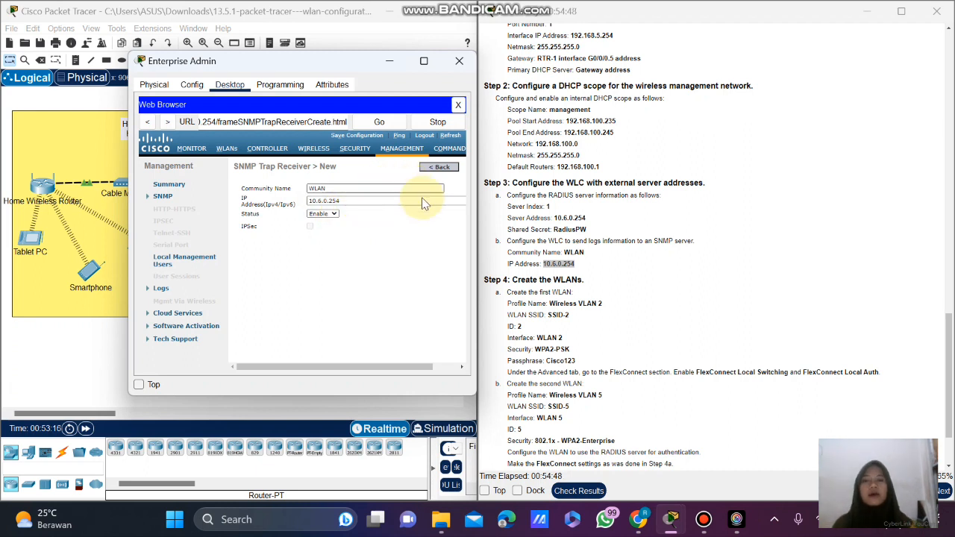
key("ctrl+a")
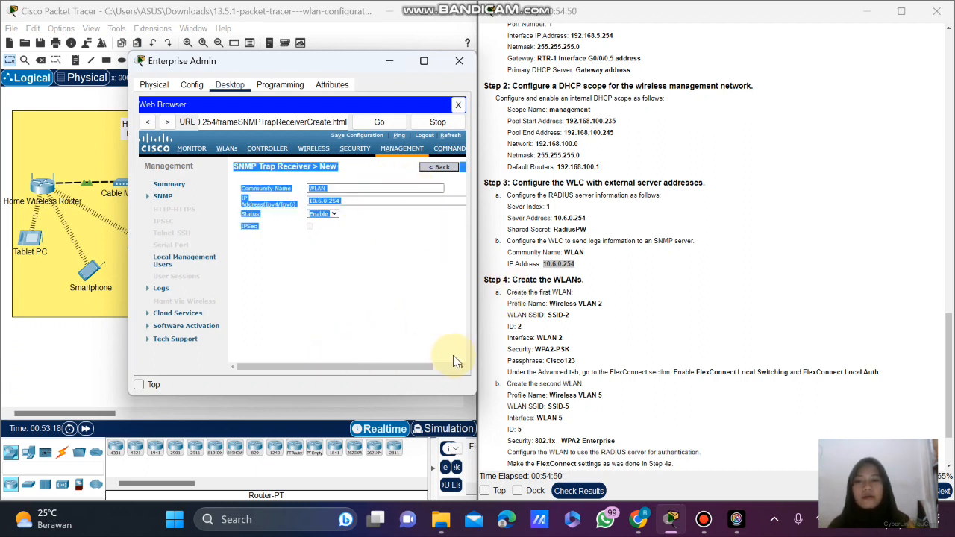
left_click(361, 302)
left_click_drag(362, 366, 436, 366)
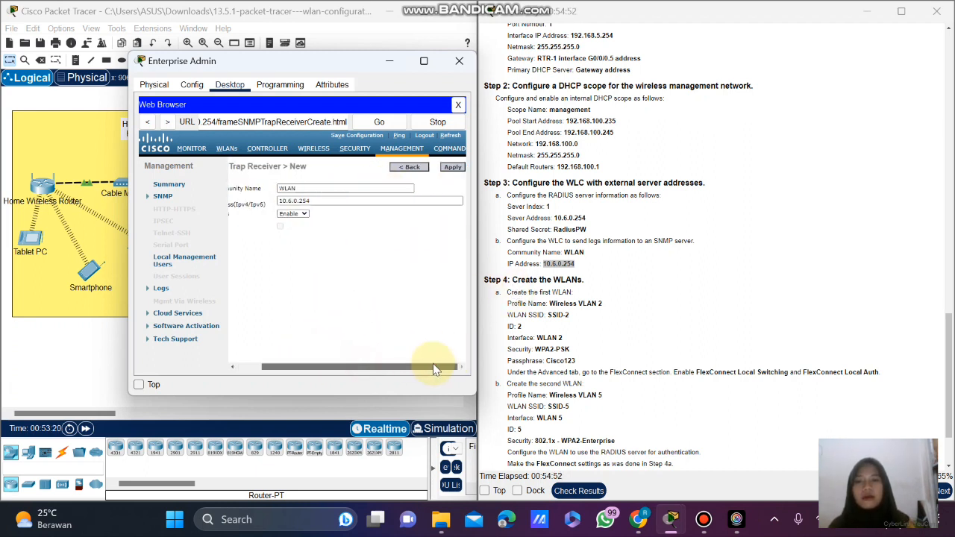
left_click(454, 167)
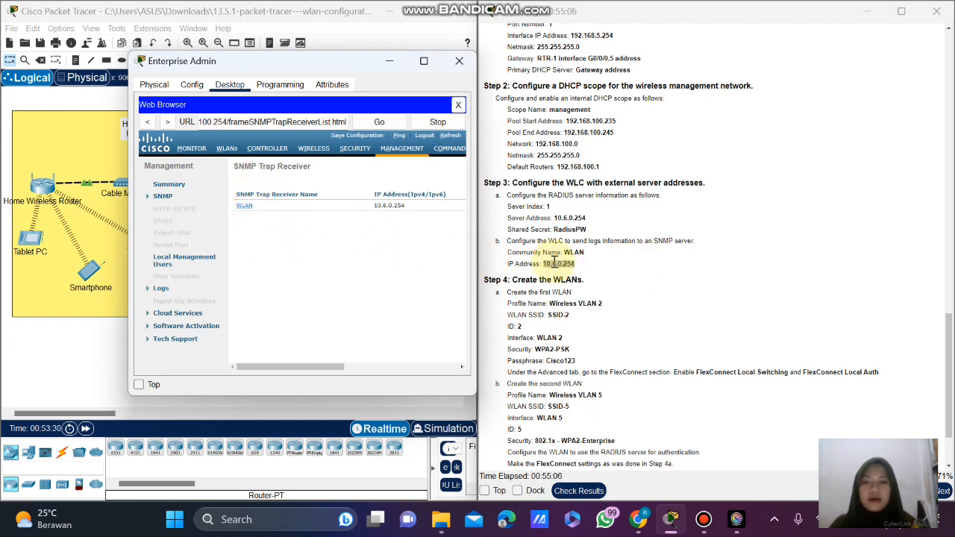
scroll(549, 257, "down", 2)
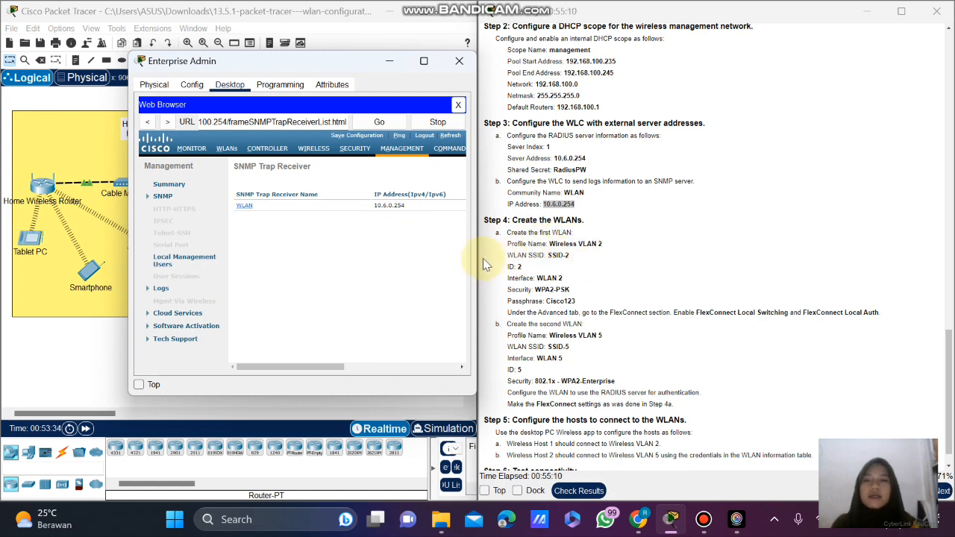
On the WLANs page, use Create New with Go to bring up a blank WLAN form.
left_click(226, 148)
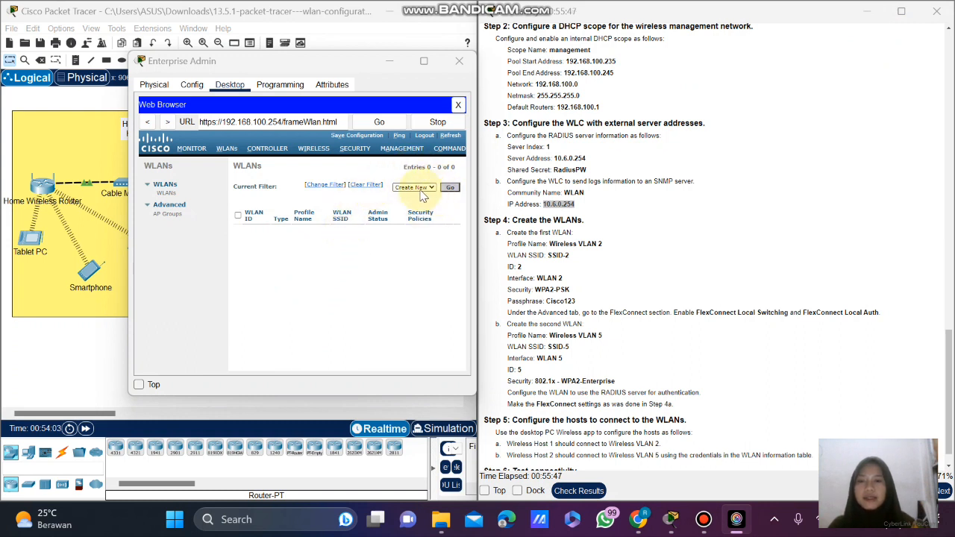
left_click(451, 187)
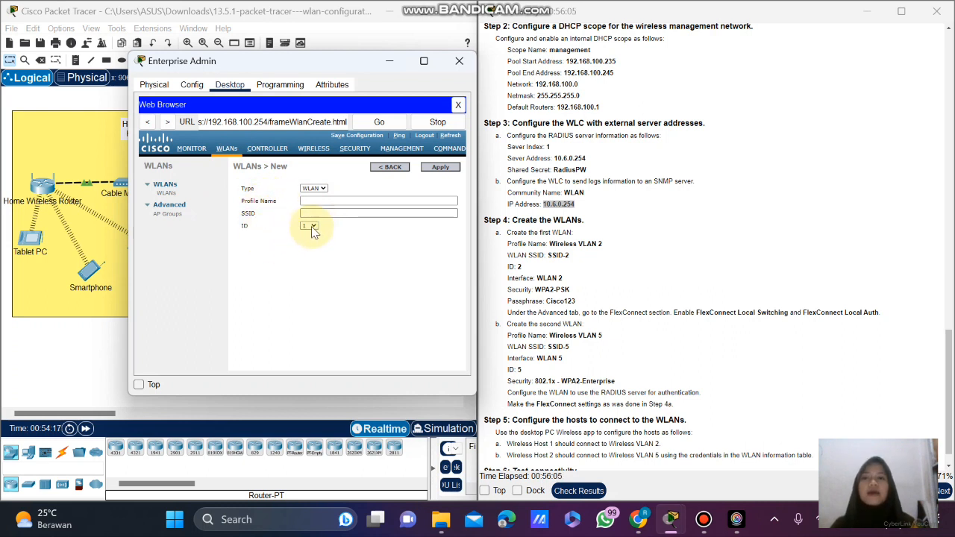
Fill in profile name Wireless VLAN 2, SSID SSID-2 and WLAN ID 2, then apply.
left_click(317, 203)
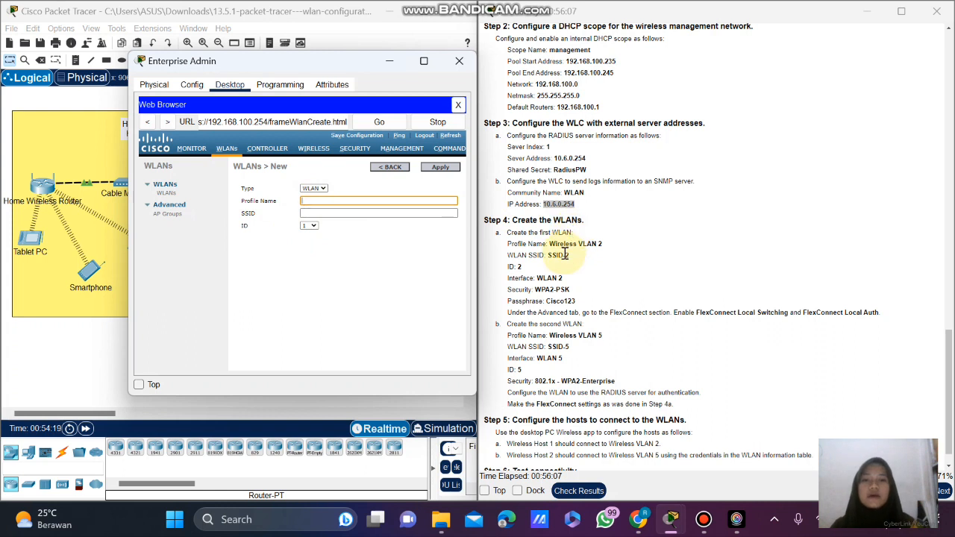
scroll(556, 239, "down", 1)
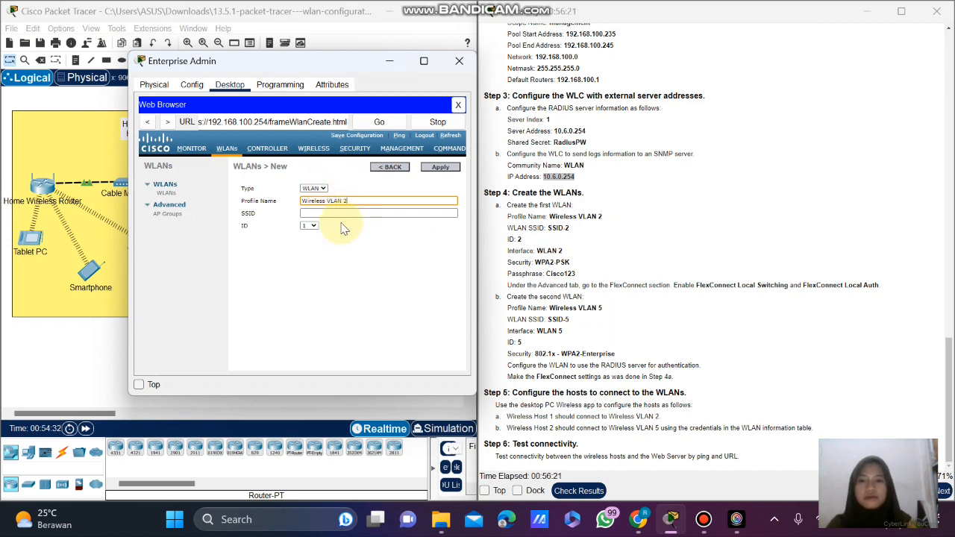
left_click(344, 213)
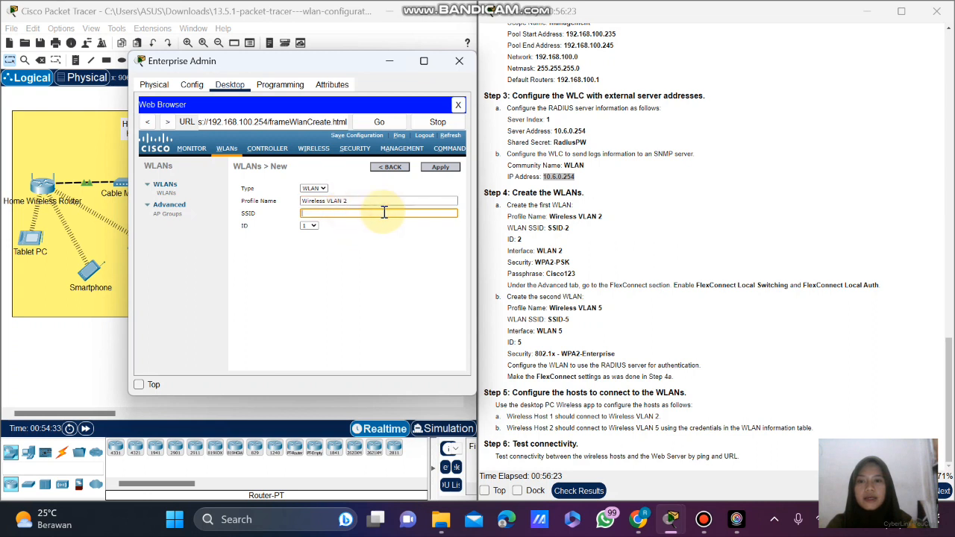
type("SSID-2")
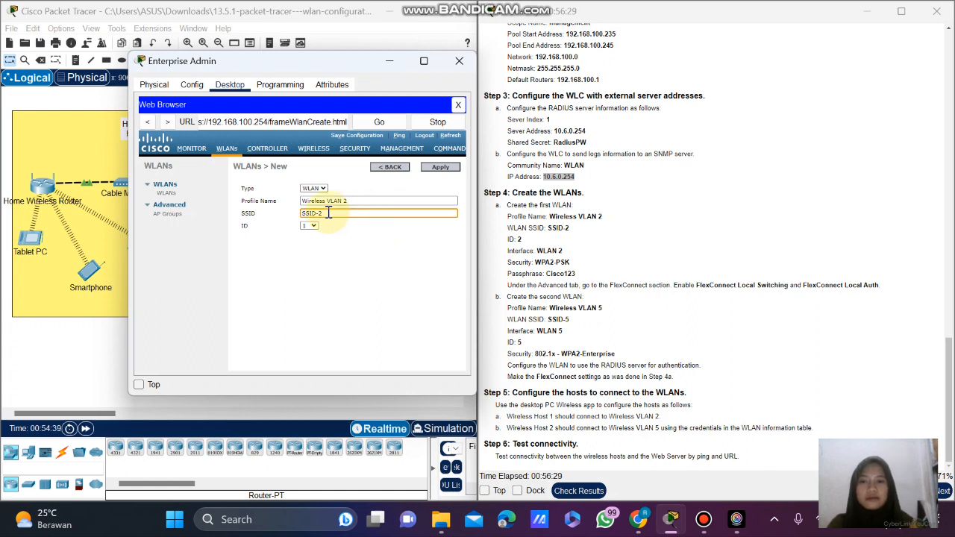
left_click(311, 227)
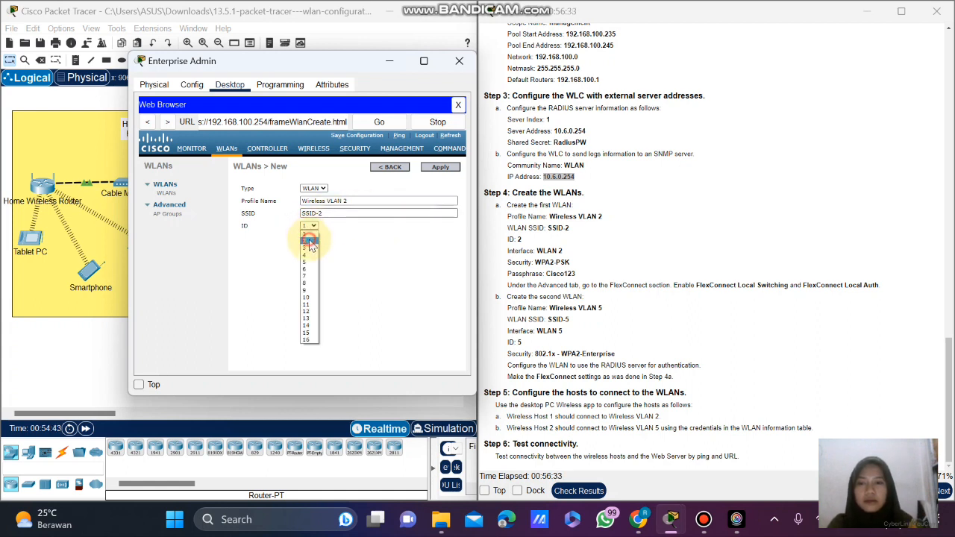
left_click(311, 240)
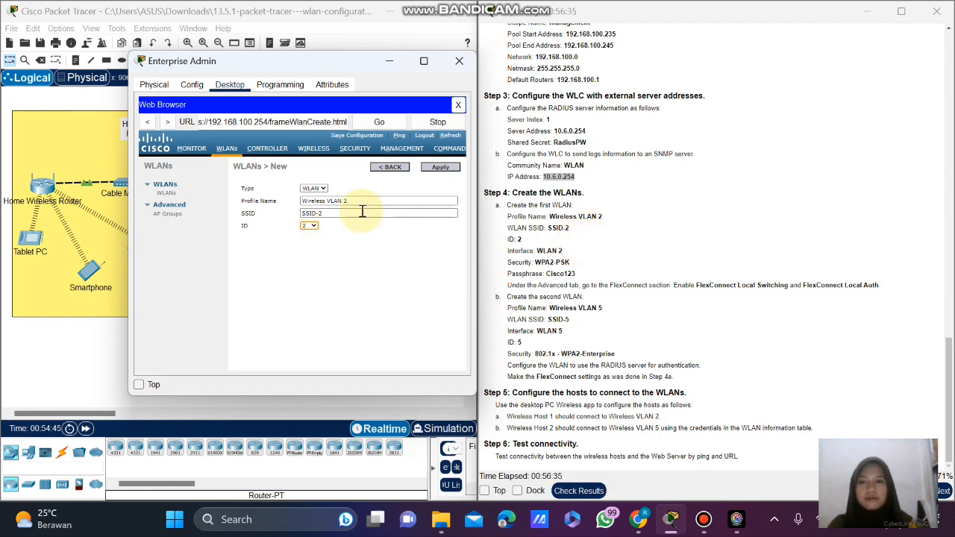
left_click(441, 168)
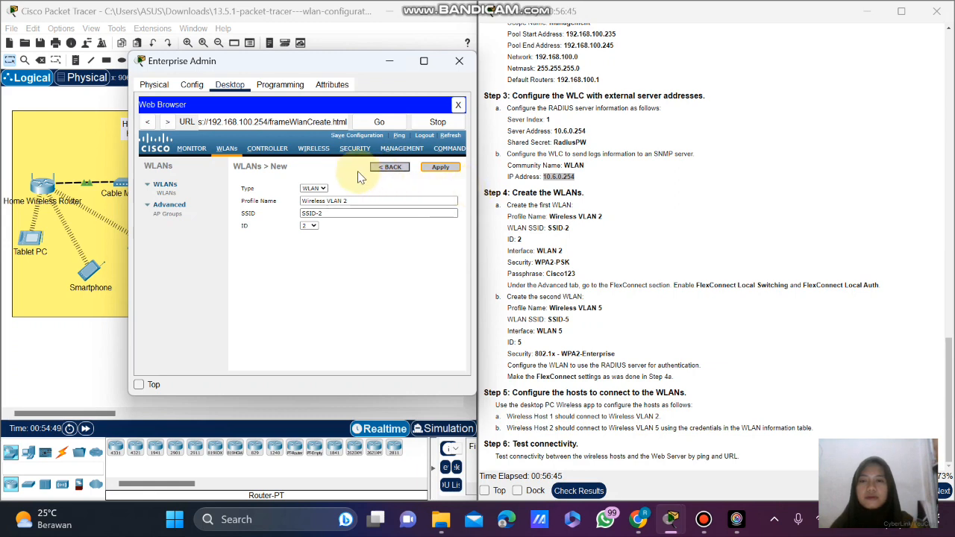
Confirm creation of Wireless VLAN 2, enable its status and map it to interface WLAN 2.
left_click_drag(288, 61, 244, 64)
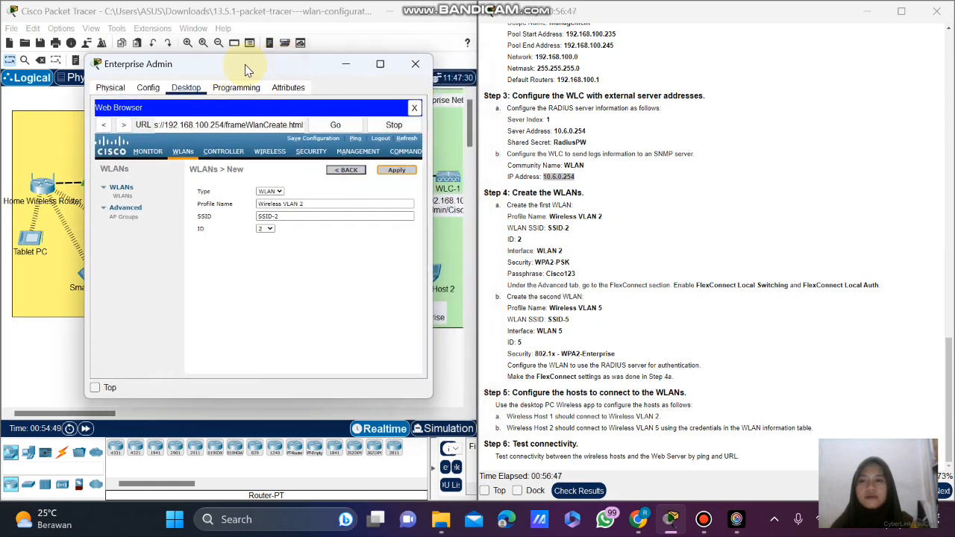
left_click(397, 170)
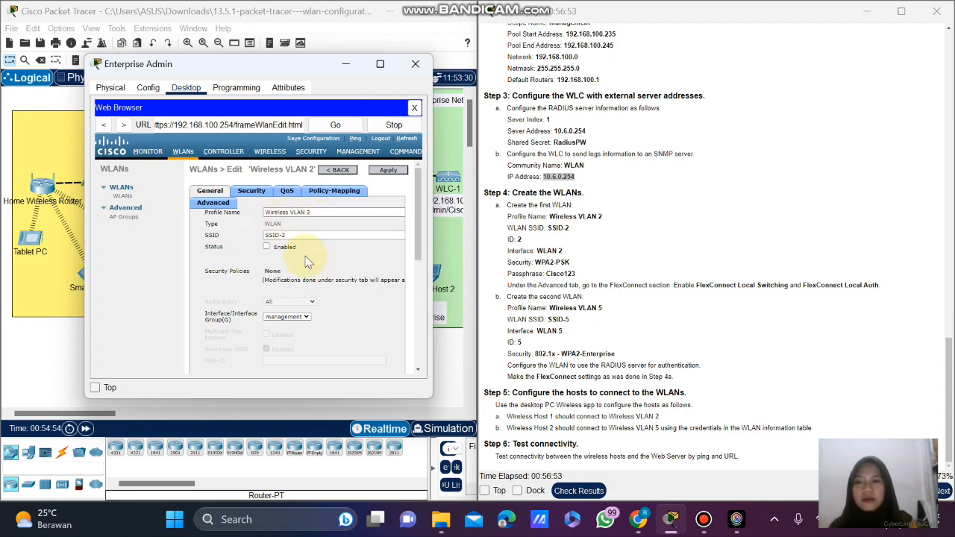
left_click(265, 247)
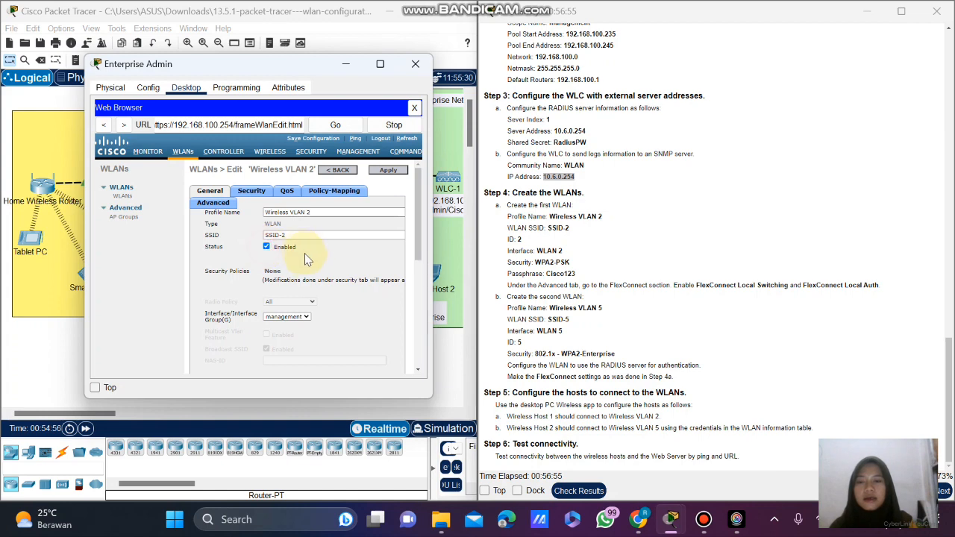
scroll(351, 294, "down", 1)
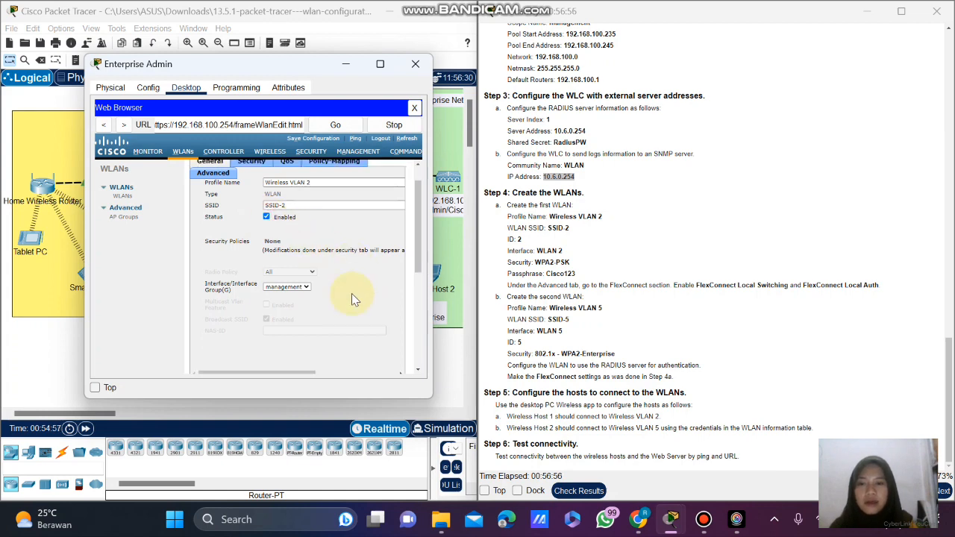
left_click(288, 288)
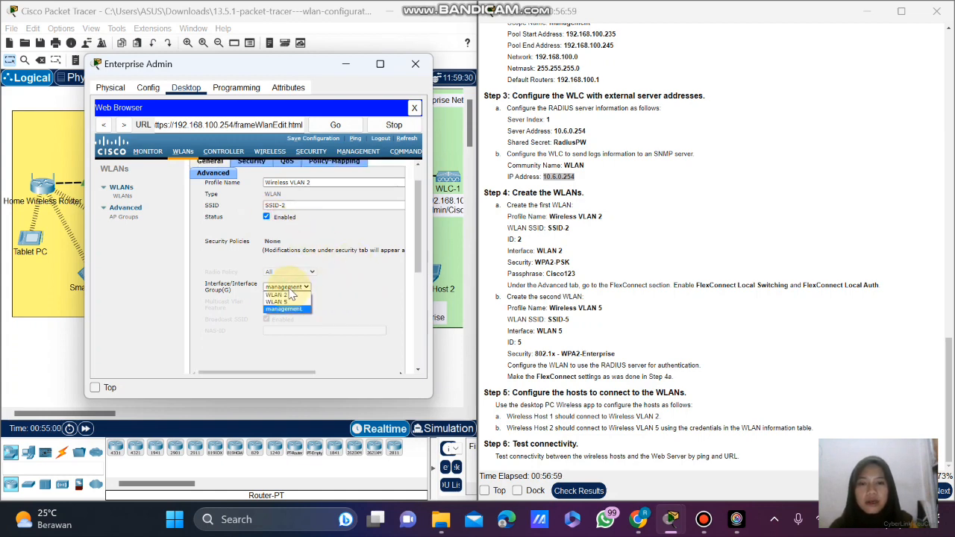
left_click(289, 295)
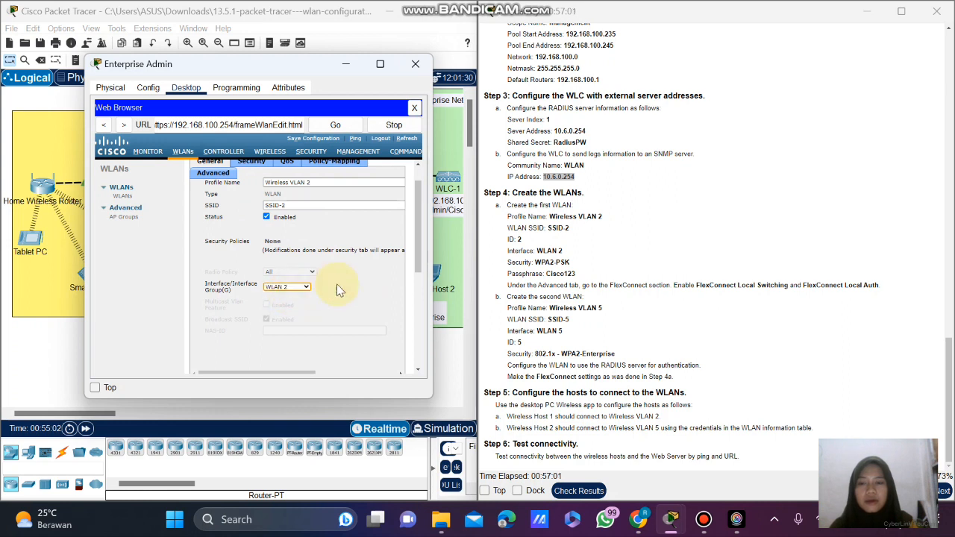
scroll(345, 281, "up", 1)
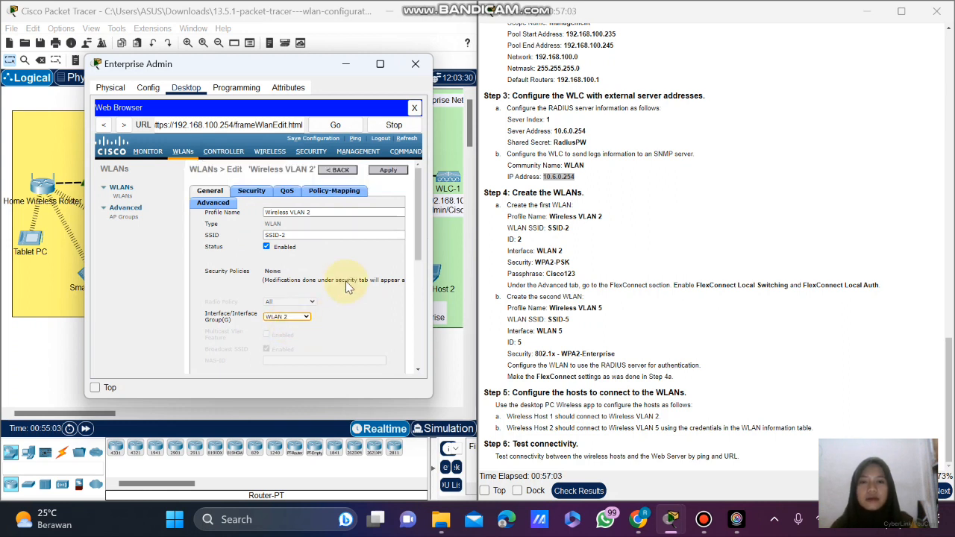
left_click(251, 191)
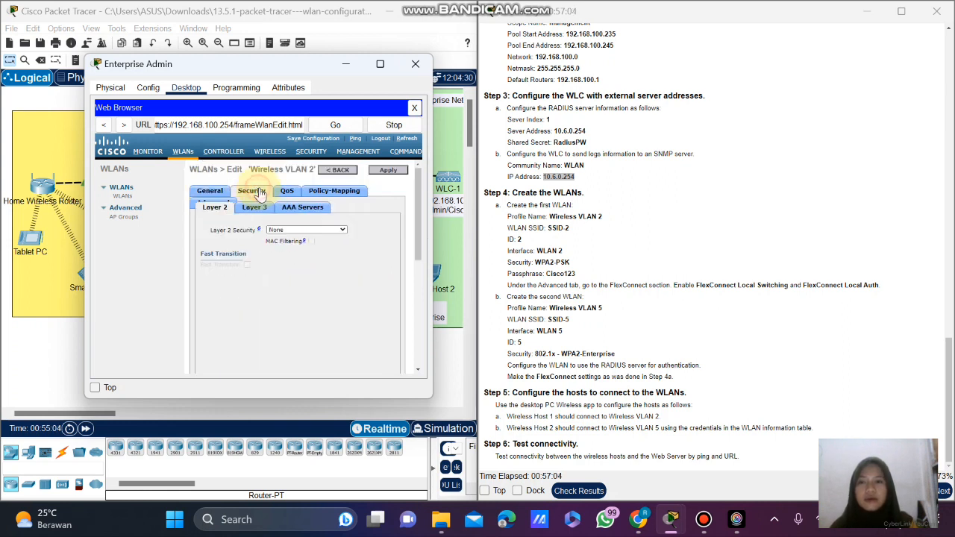
Set Layer 2 security to WPA+WPA2 with WPA2 policy and PSK key management.
left_click(327, 231)
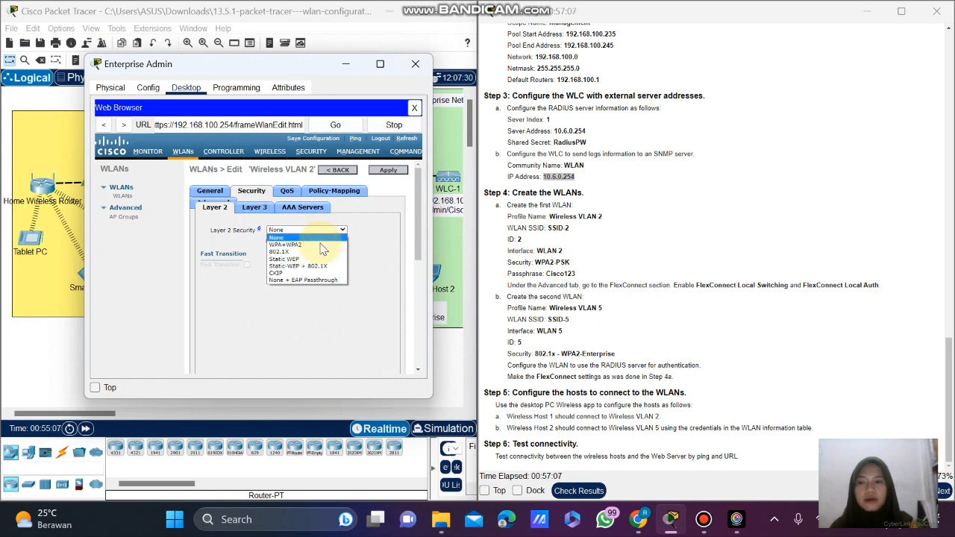
left_click(318, 244)
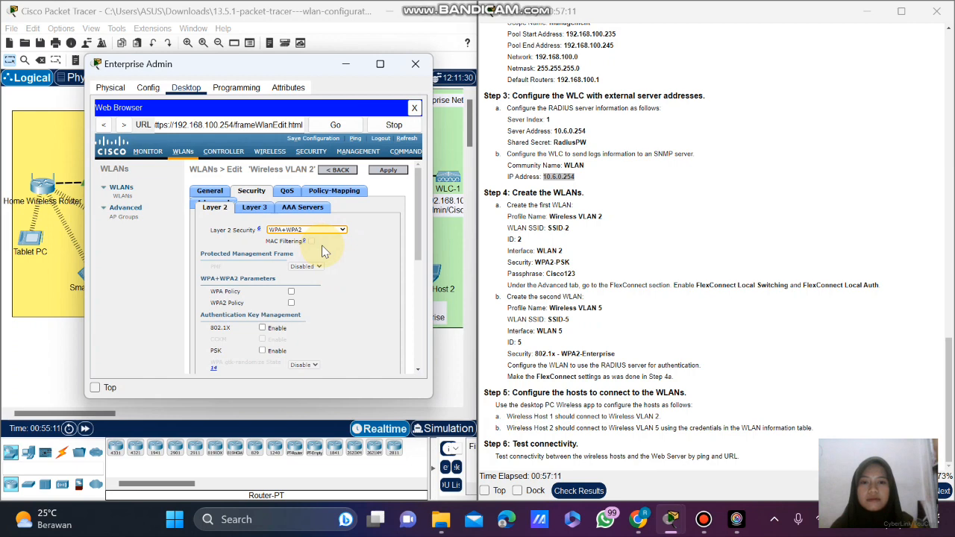
scroll(353, 258, "down", 1)
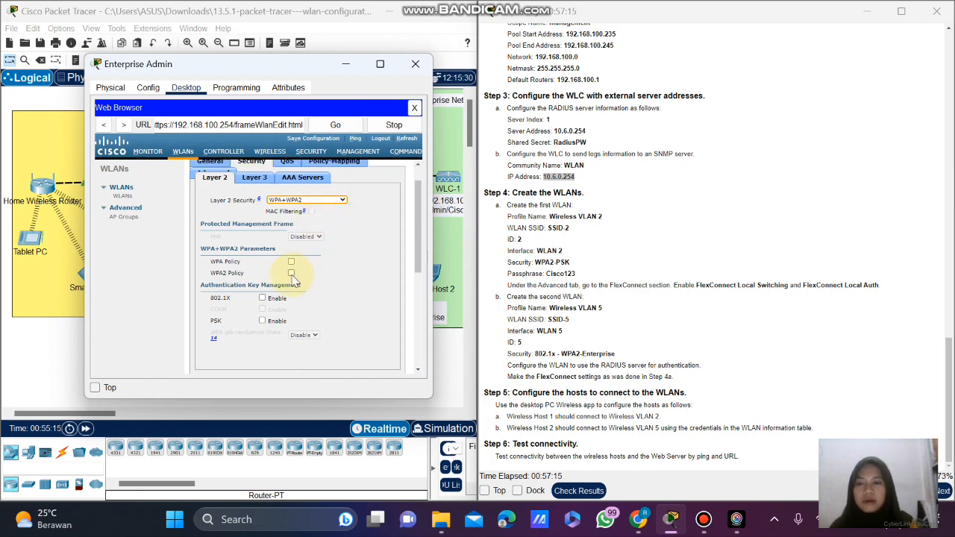
left_click(291, 273)
scroll(340, 278, "down", 1)
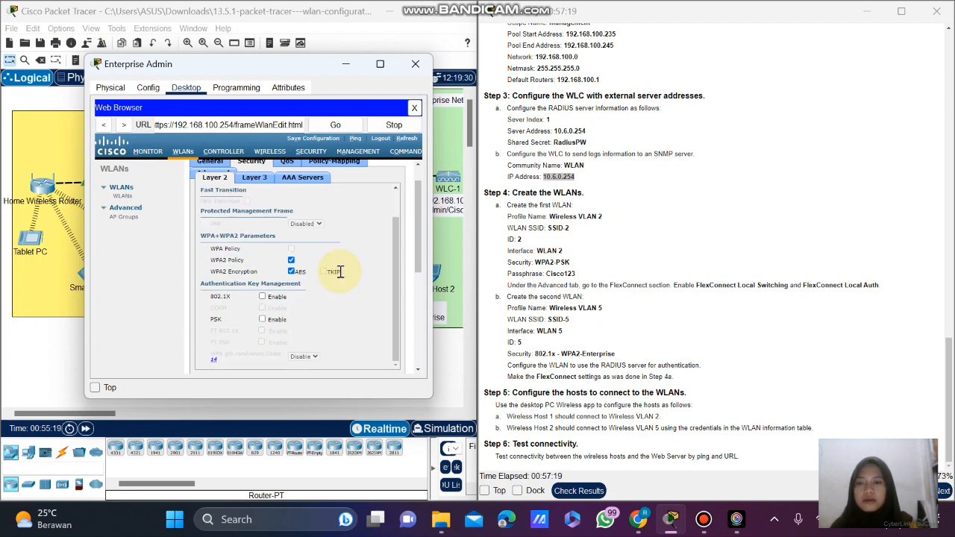
scroll(326, 295, "down", 1)
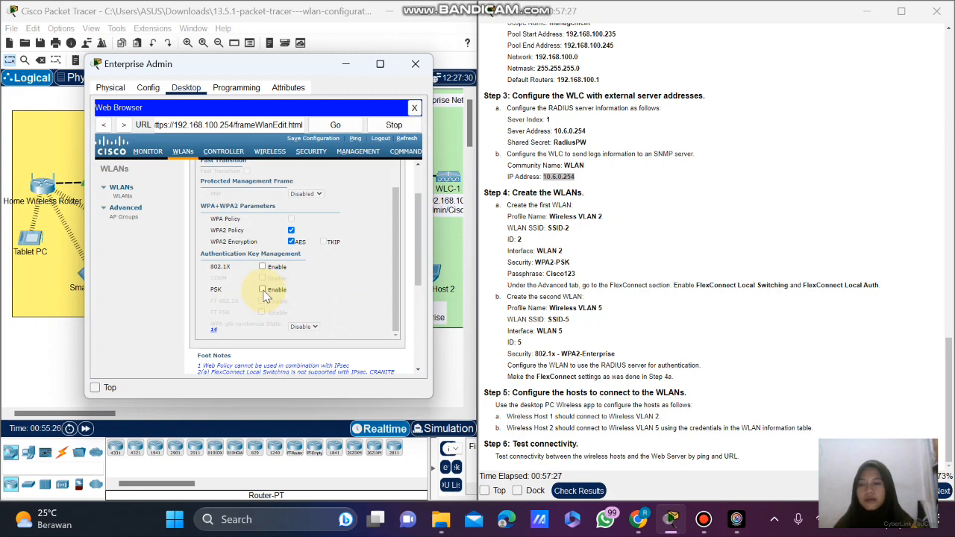
left_click(263, 290)
Enter the pre-shared key passphrase for Wireless VLAN 2.
scroll(341, 290, "down", 1)
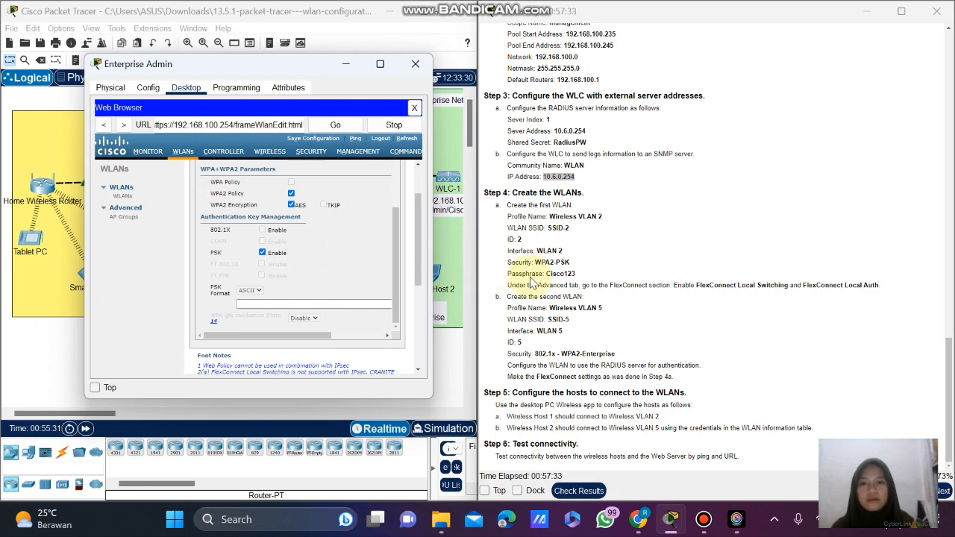
left_click(277, 304)
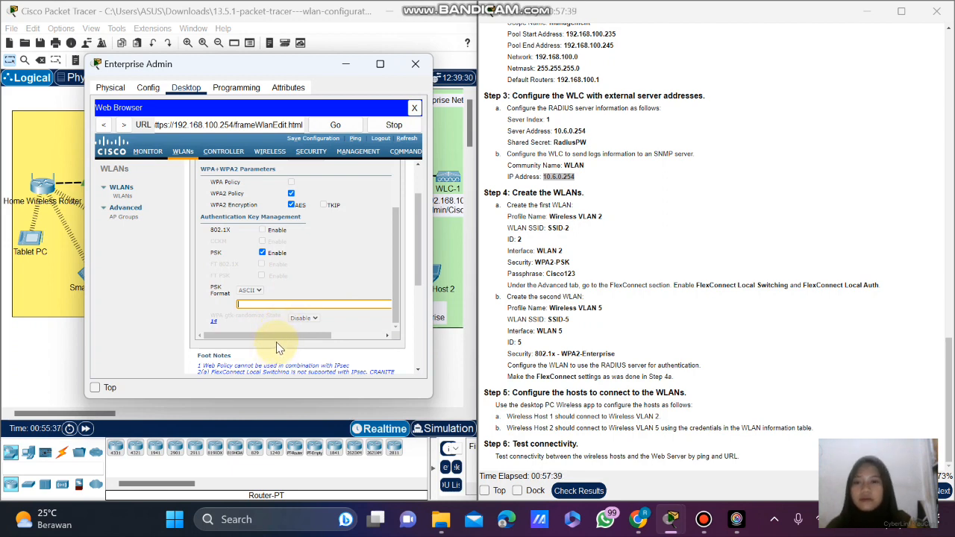
left_click_drag(276, 342, 357, 338)
left_click(297, 302)
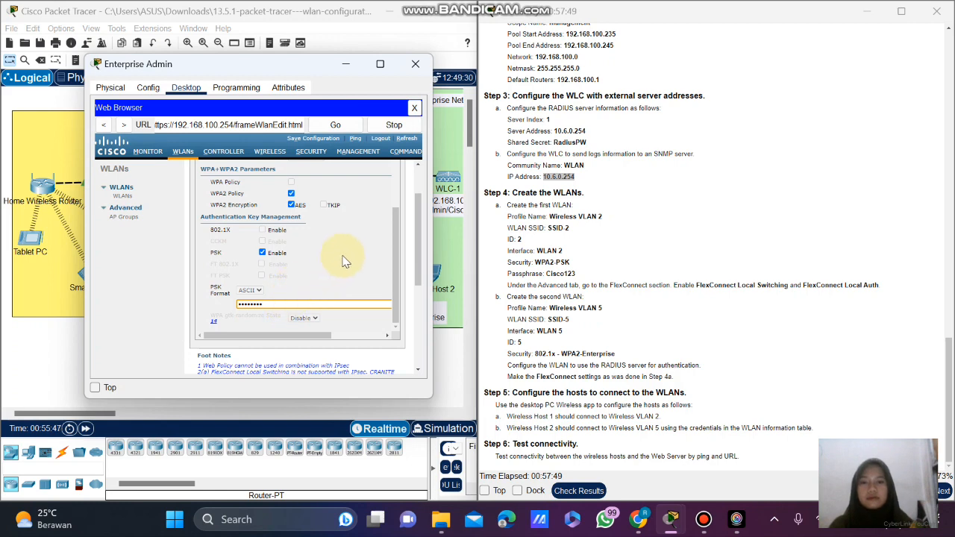
scroll(343, 261, "down", 1)
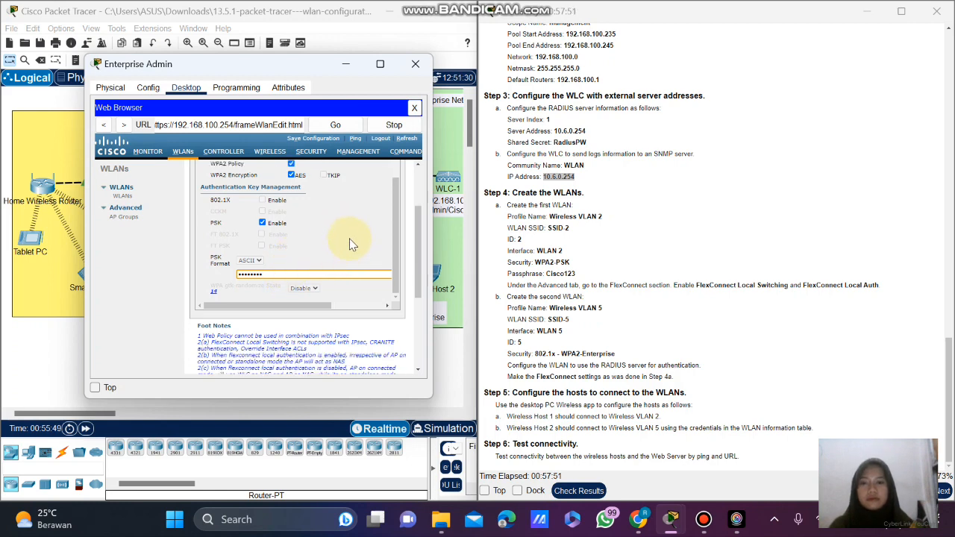
scroll(352, 245, "up", 2)
scroll(352, 244, "up", 3)
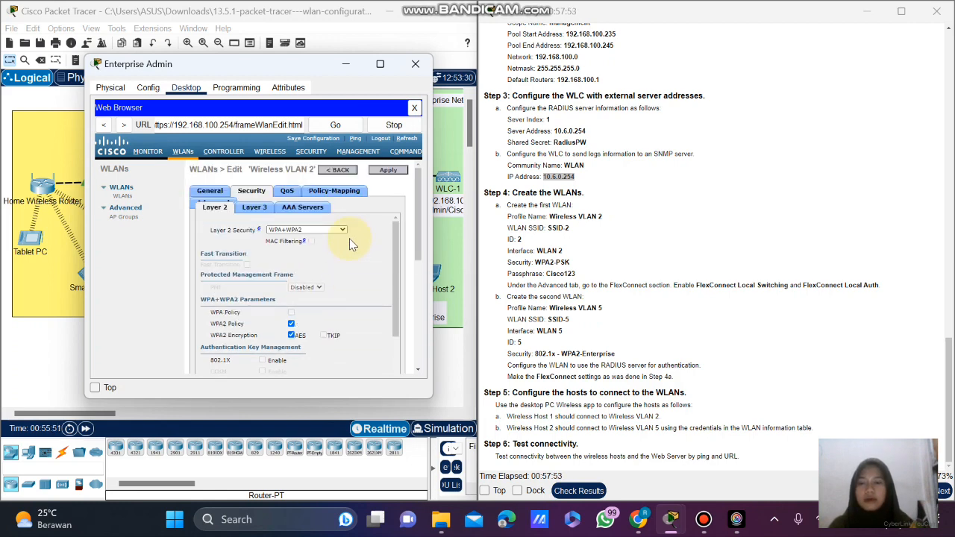
Review the WLAN's AAA server settings, then return to Layer 2 security and General.
left_click(304, 208)
scroll(348, 261, "down", 2)
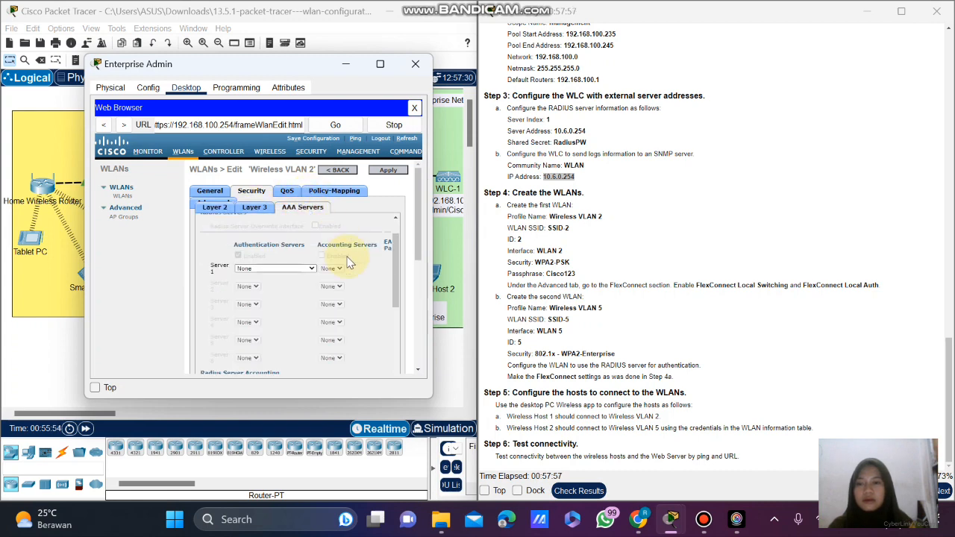
scroll(349, 262, "down", 2)
scroll(348, 262, "up", 3)
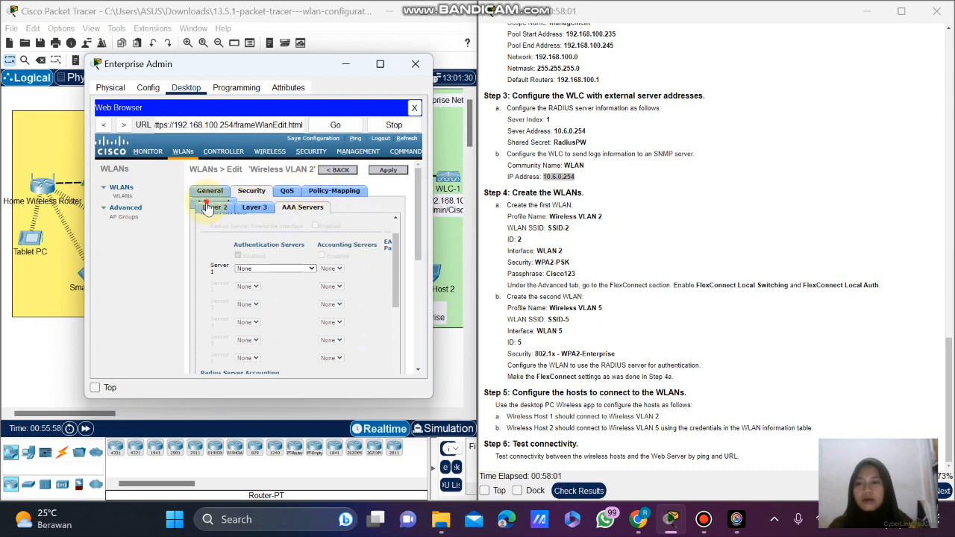
left_click(211, 206)
left_click(210, 192)
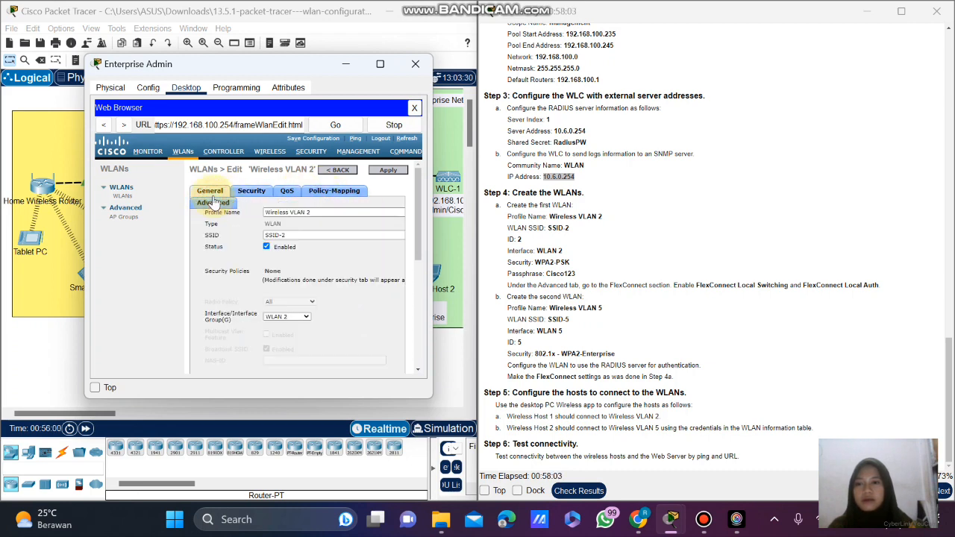
Enable FlexConnect Local Switching and FlexConnect Local Auth on the Advanced tab.
left_click(219, 205)
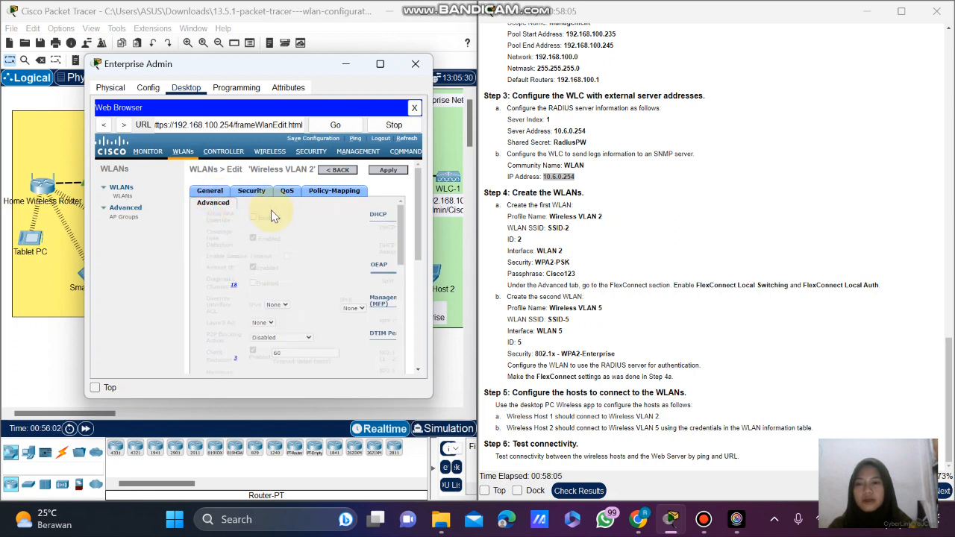
scroll(340, 250, "down", 5)
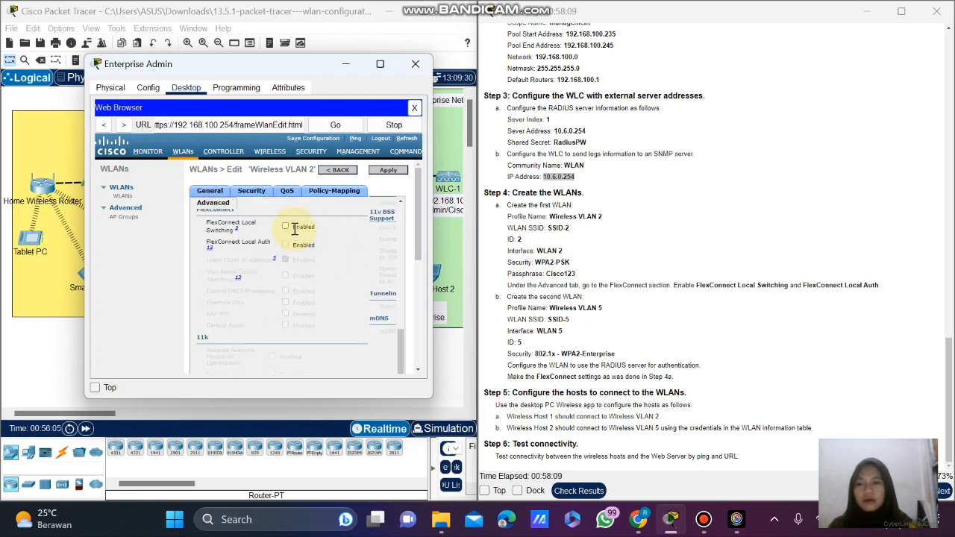
left_click(285, 226)
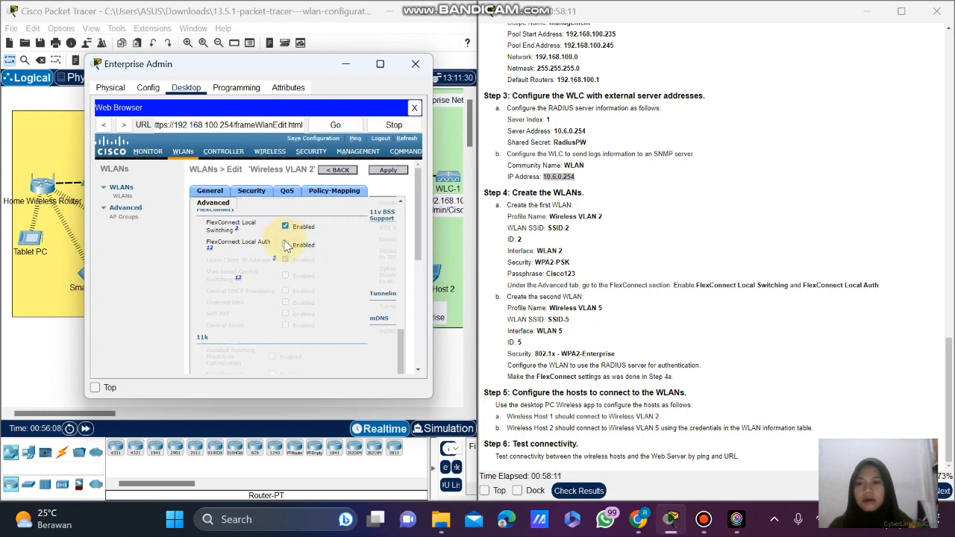
left_click(285, 245)
scroll(319, 234, "up", 1)
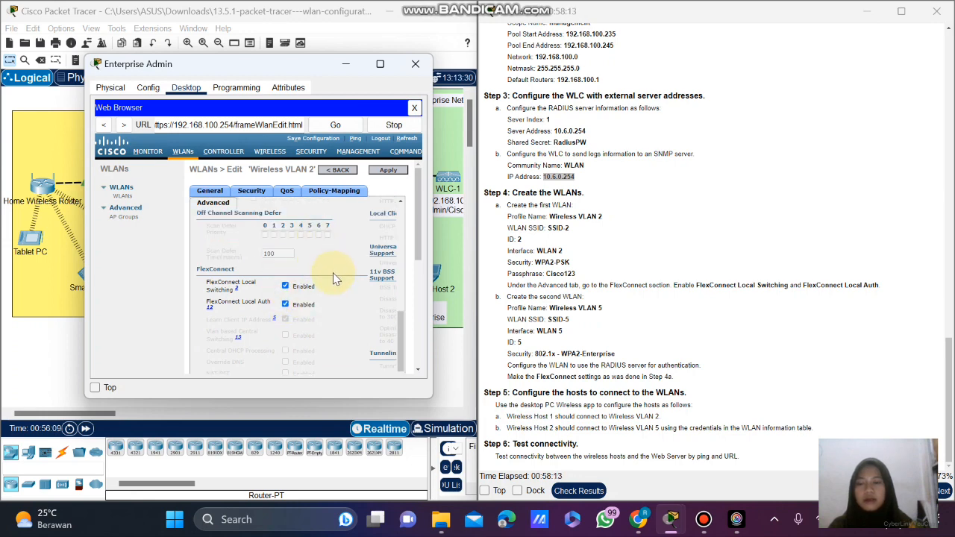
scroll(335, 278, "up", 2)
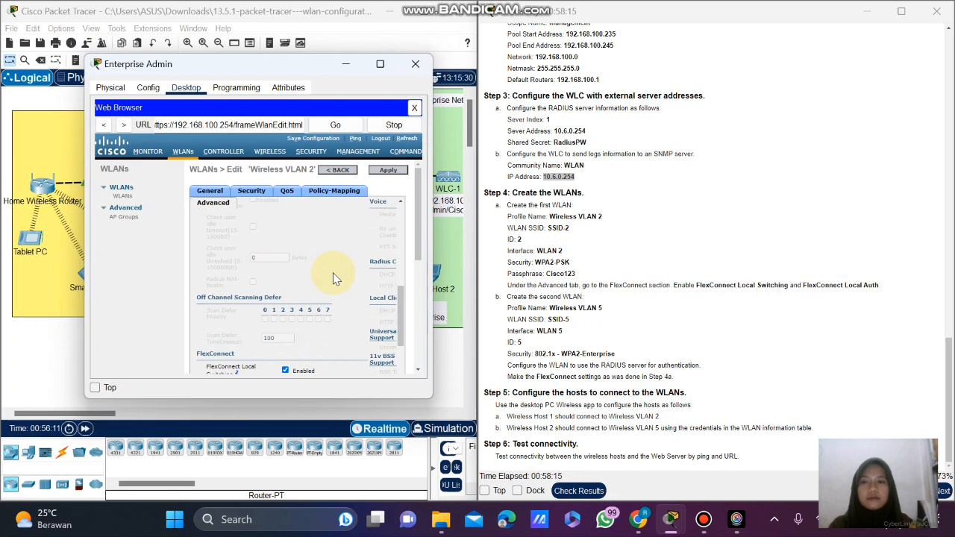
scroll(335, 277, "up", 2)
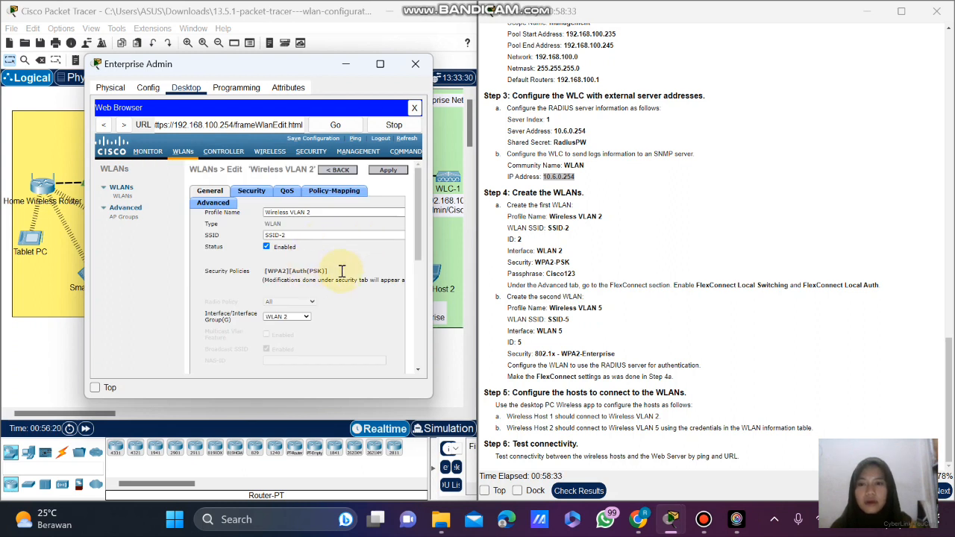
scroll(342, 271, "down", 2)
scroll(343, 273, "up", 2)
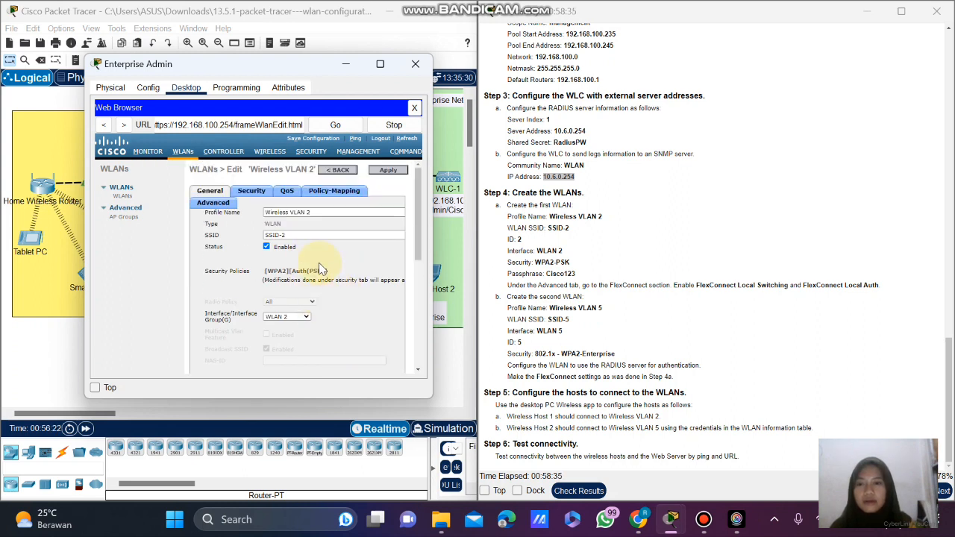
left_click(252, 192)
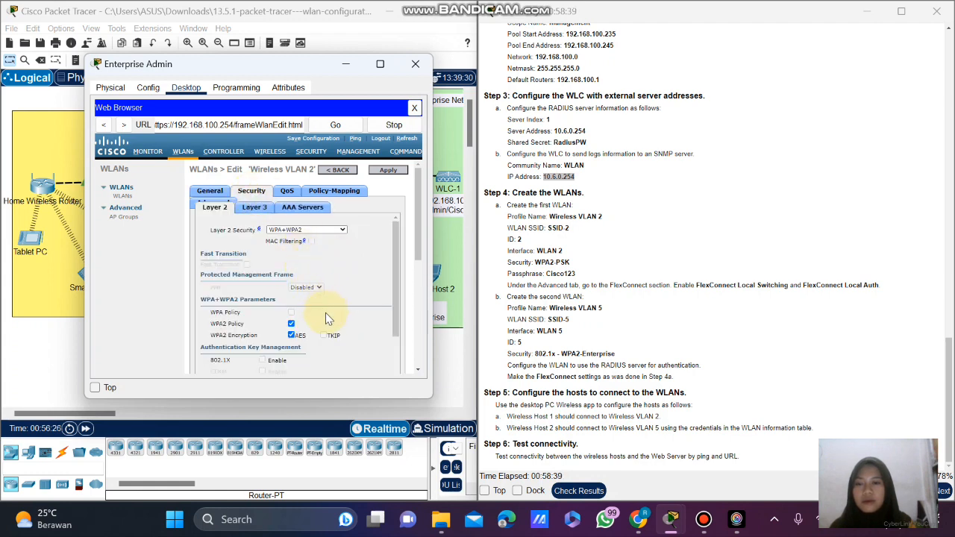
scroll(325, 312, "down", 2)
left_click(263, 323)
scroll(318, 335, "down", 1)
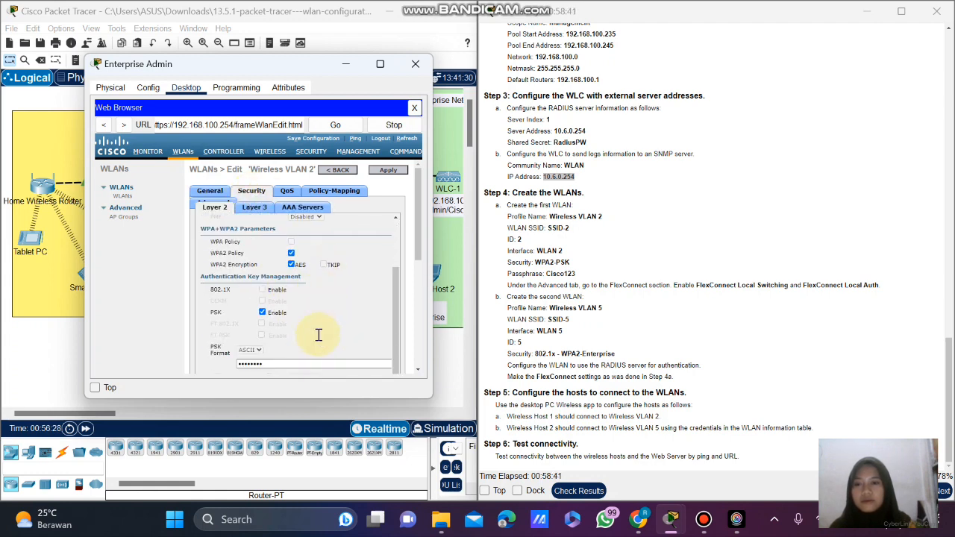
scroll(225, 208, "down", 3)
left_click(300, 217)
scroll(358, 232, "up", 3)
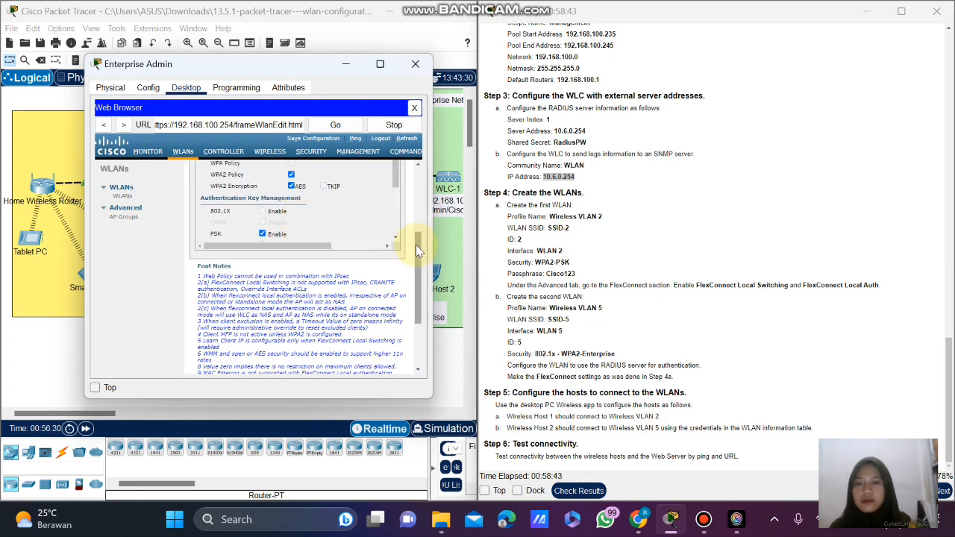
scroll(415, 245, "up", 3)
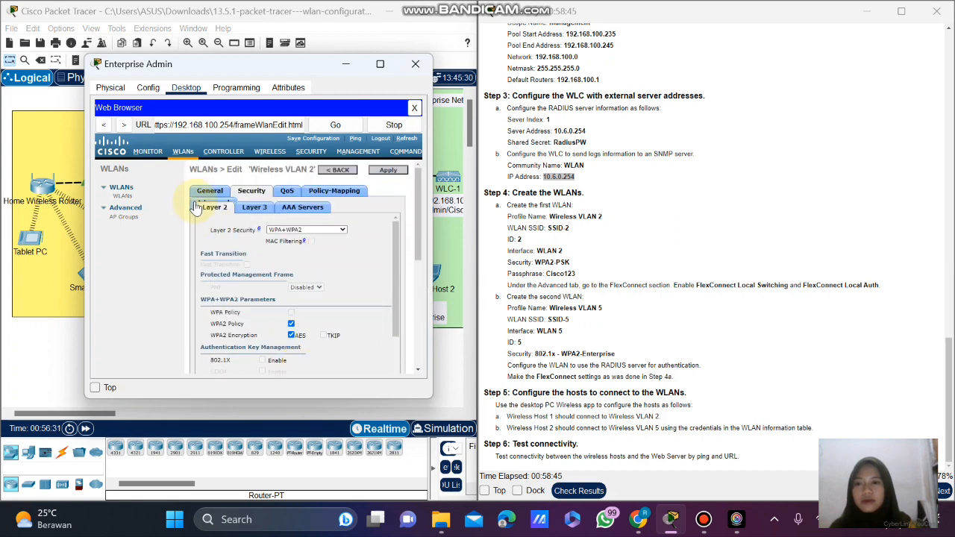
left_click(203, 200)
scroll(326, 244, "down", 1)
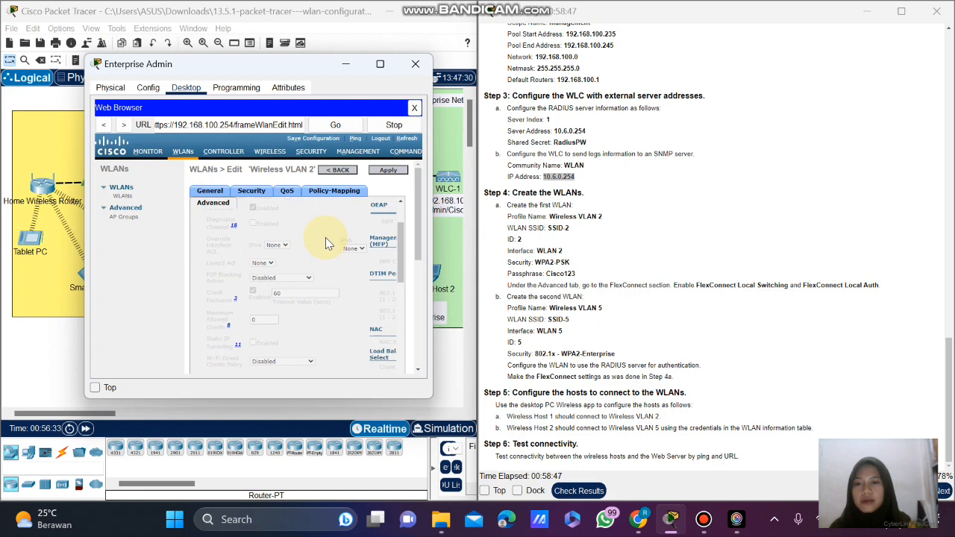
scroll(310, 266, "down", 3)
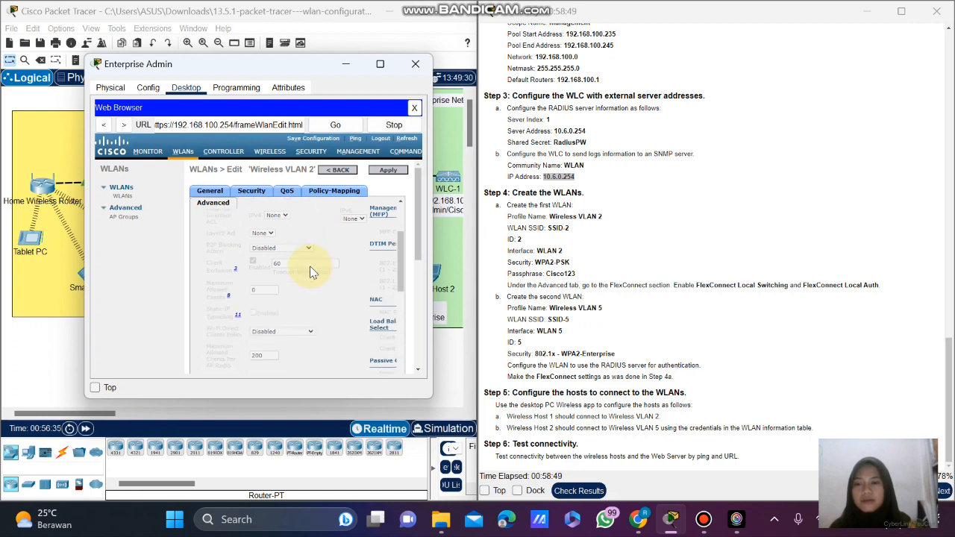
scroll(309, 266, "down", 3)
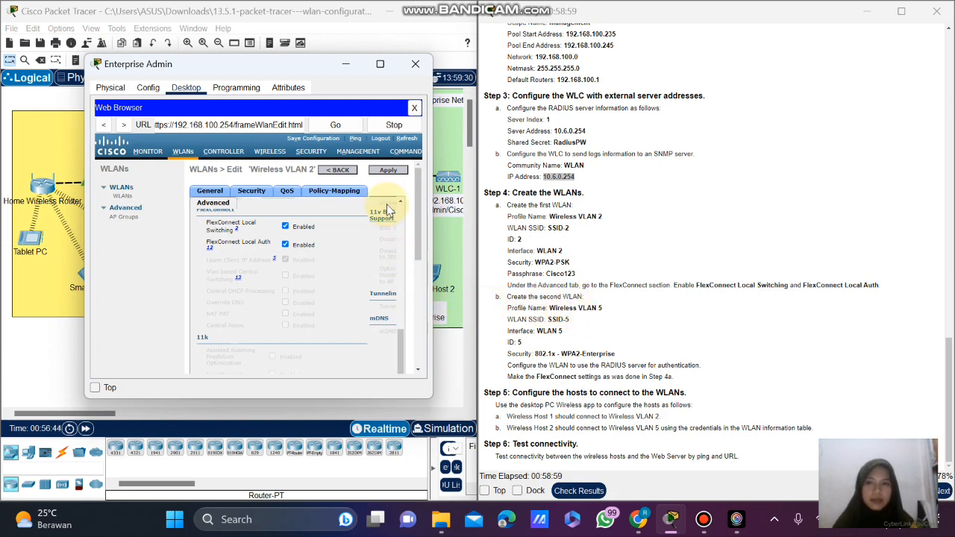
Create a new WLAN with profile name Wireless VLAN 5, SSID SSID-5 and ID 5.
left_click(181, 157)
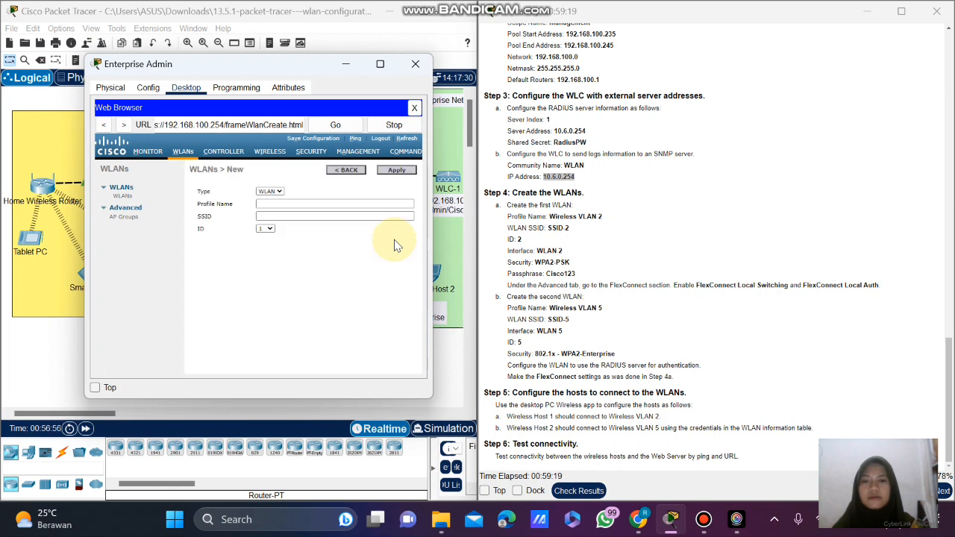
left_click(302, 204)
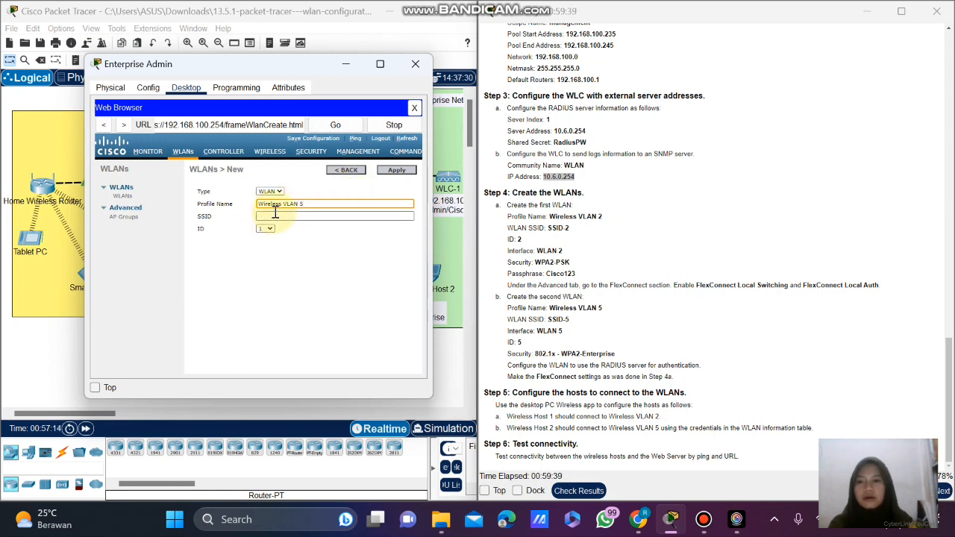
left_click(278, 215)
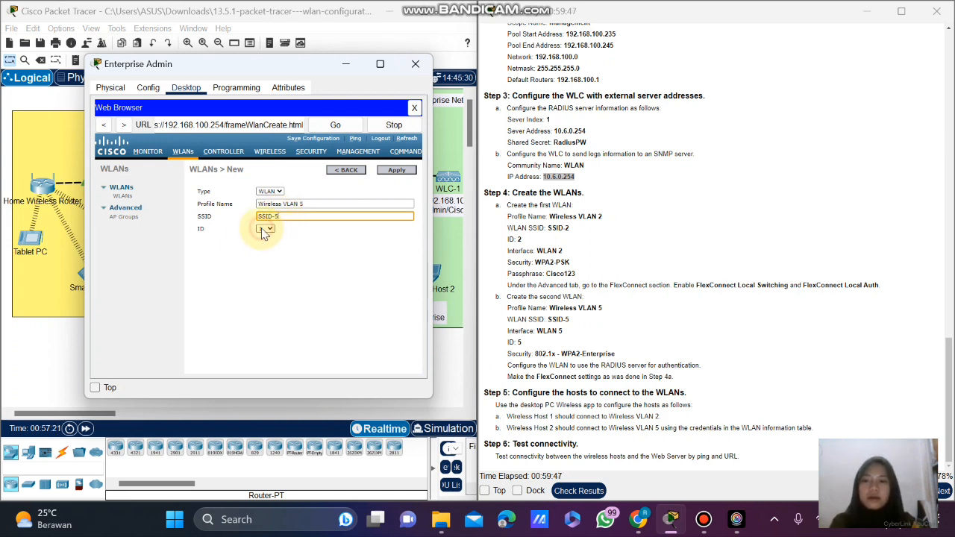
left_click(265, 228)
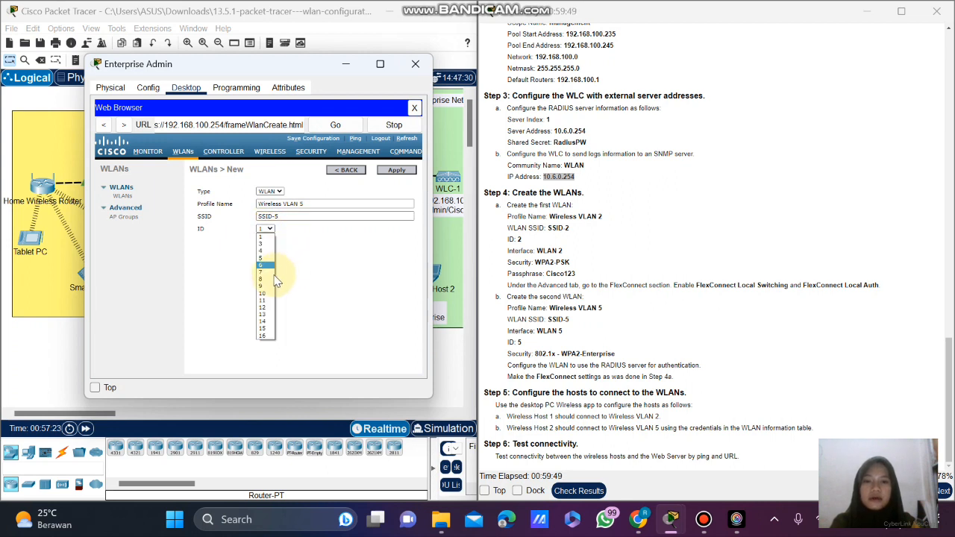
left_click(265, 257)
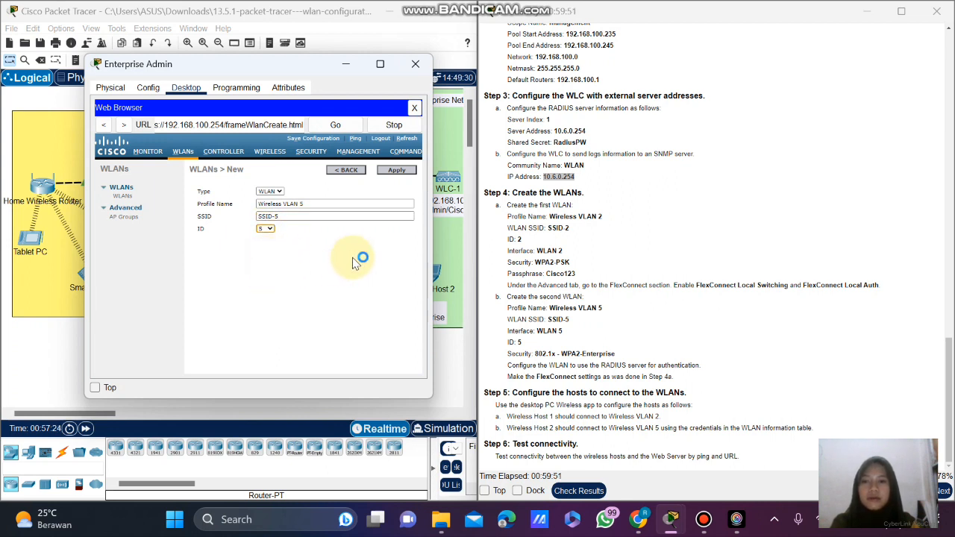
left_click(398, 171)
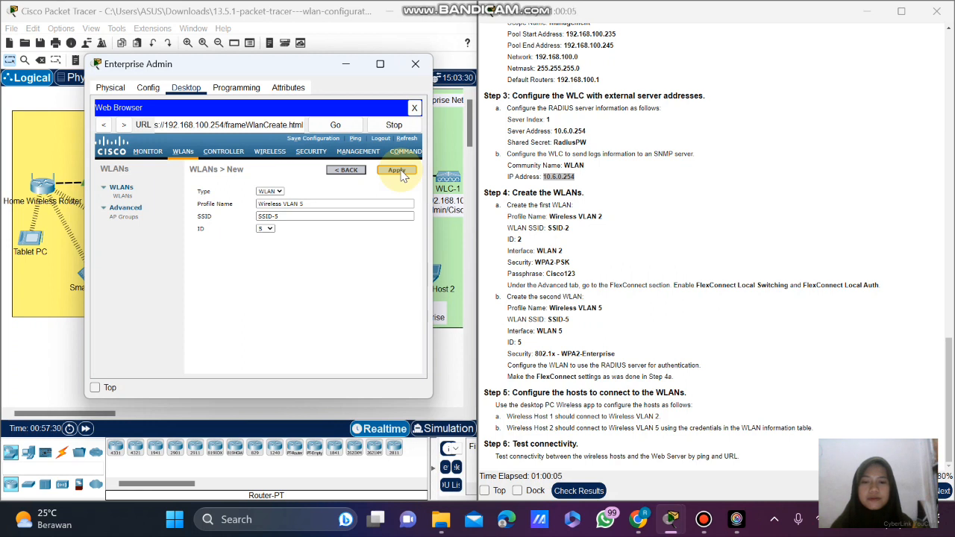
left_click(398, 171)
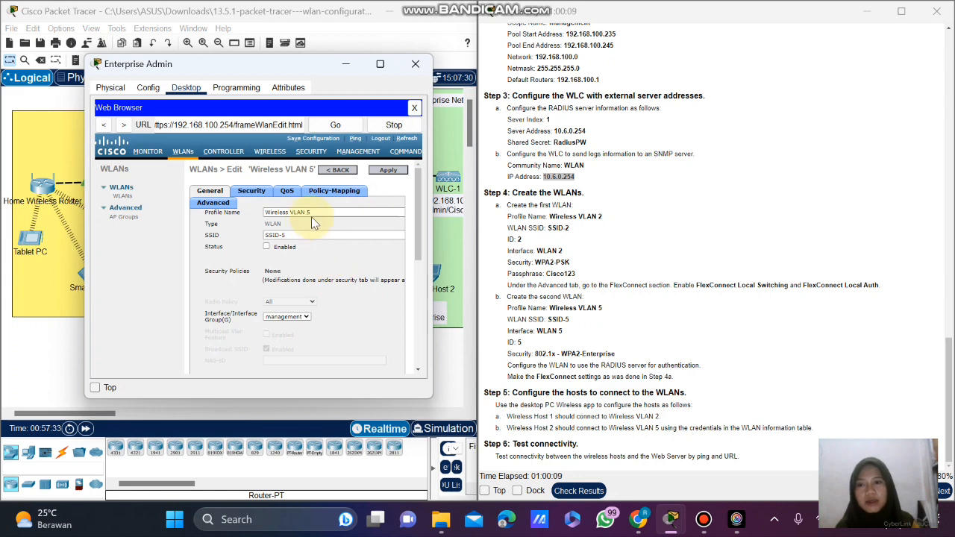
Enable the Wireless VLAN 5 WLAN and map it to the WLAN 5 interface.
left_click(267, 247)
scroll(332, 259, "down", 2)
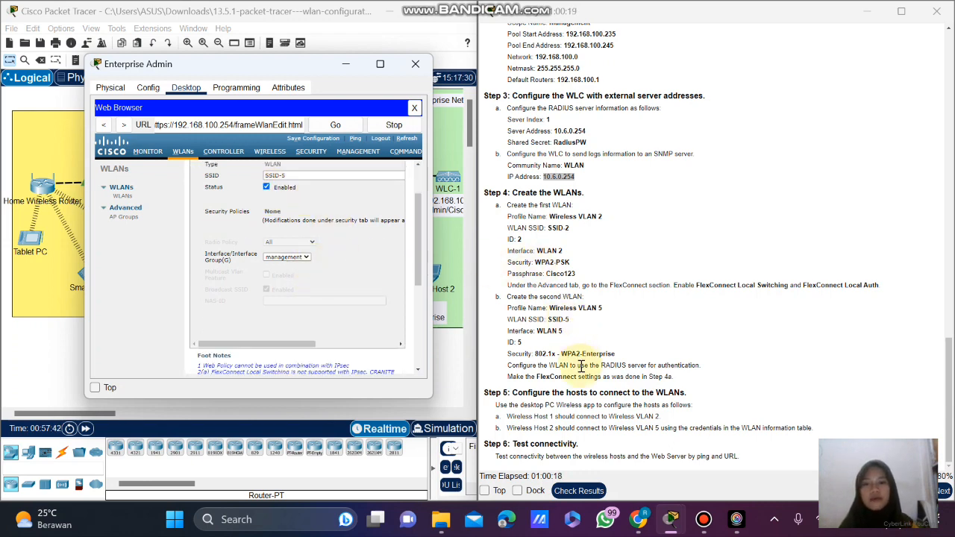
left_click(301, 258)
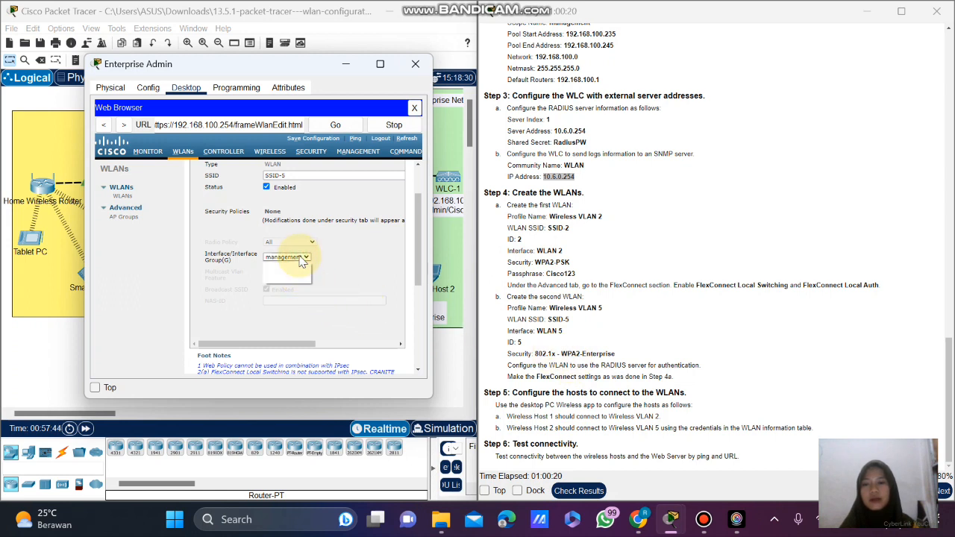
left_click(301, 273)
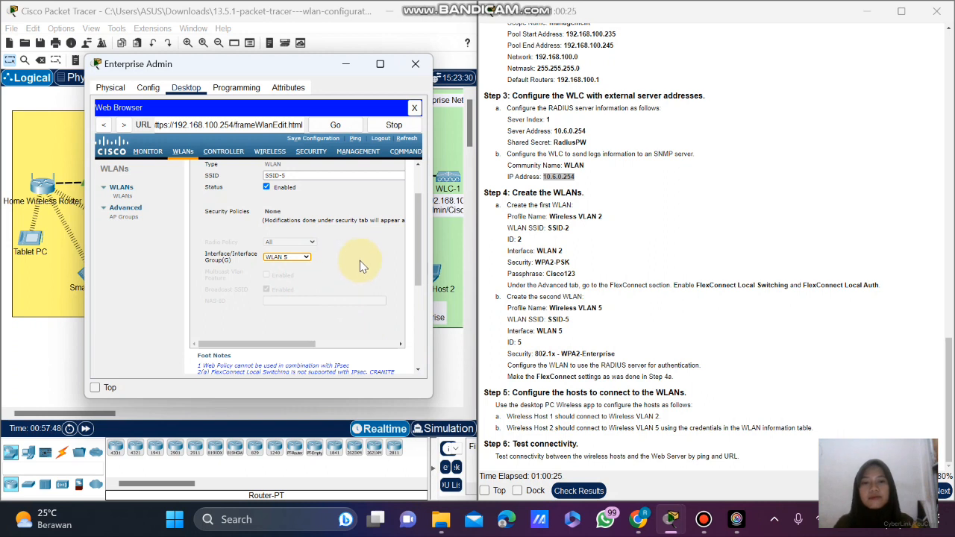
scroll(361, 259, "up", 3)
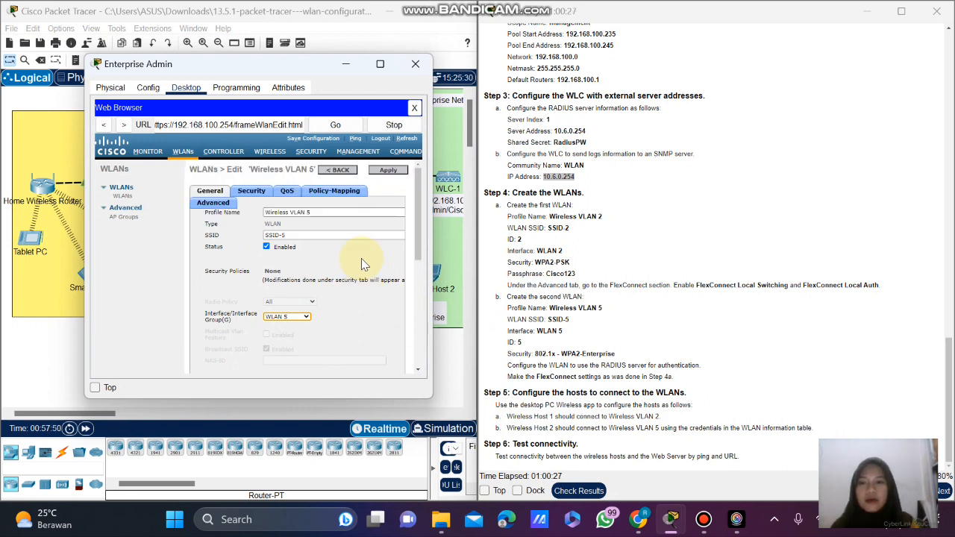
left_click(252, 192)
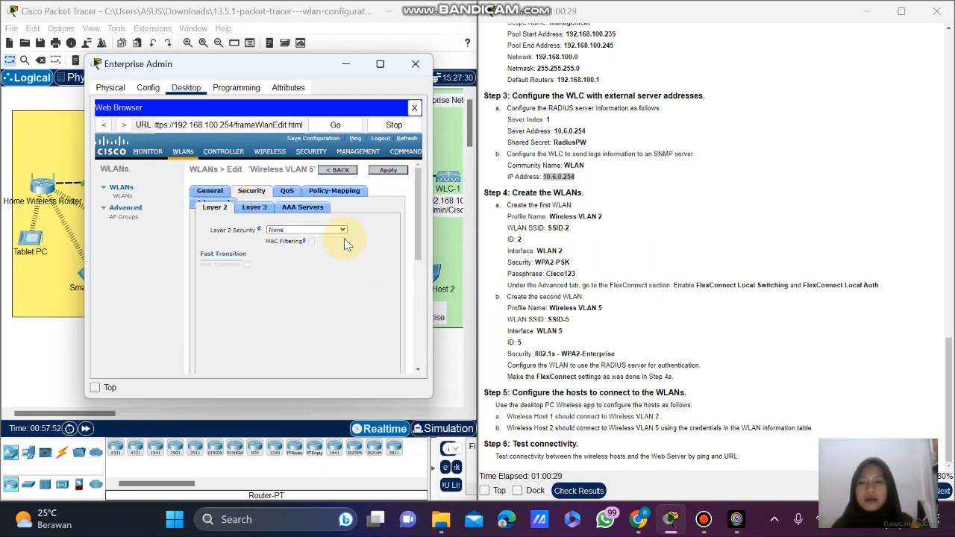
Set Wireless VLAN 5's Layer 2 security to WPA+WPA2 with WPA2 policy and 802.1X.
left_click(309, 229)
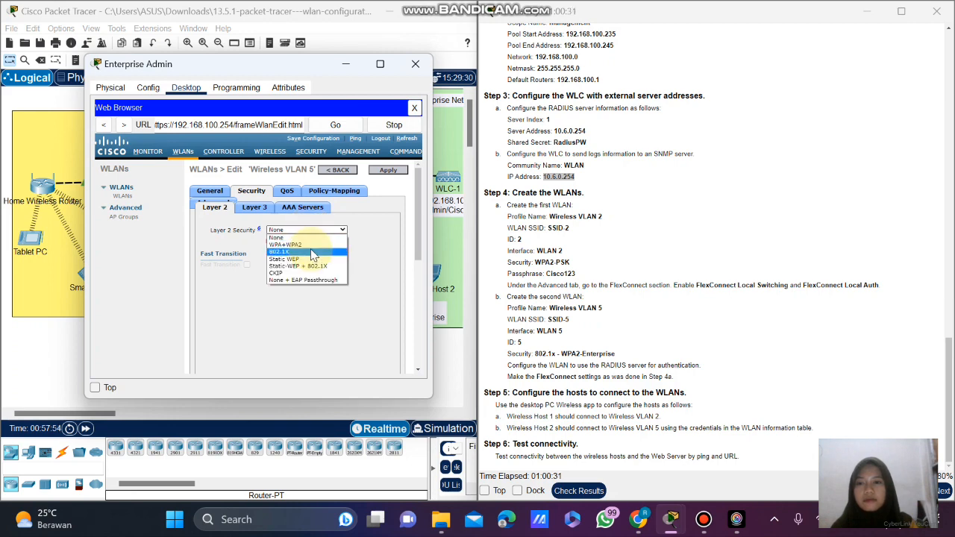
left_click(310, 244)
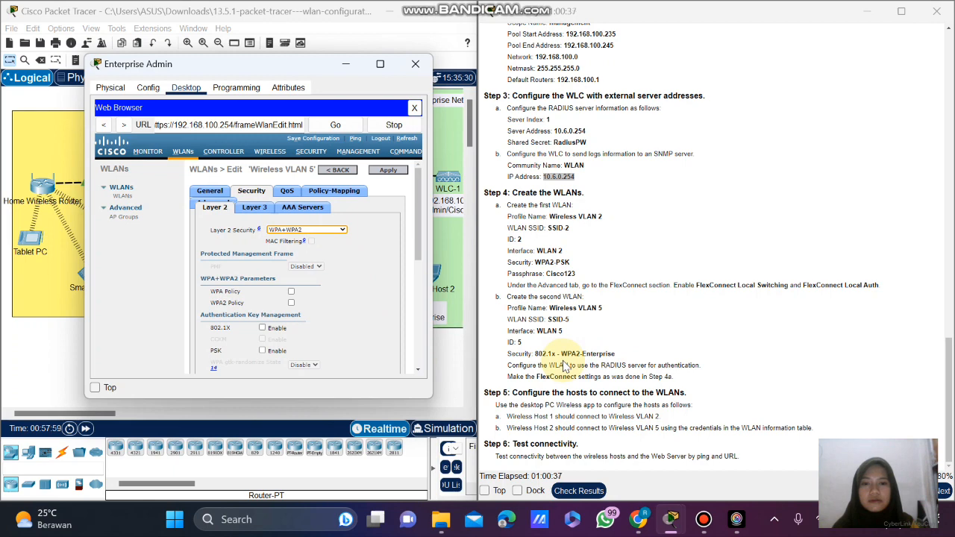
left_click(326, 234)
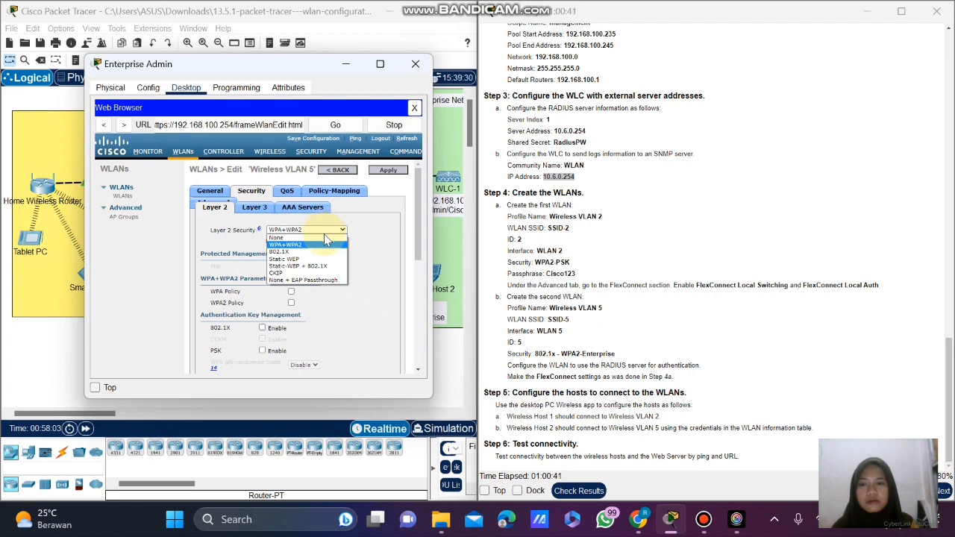
left_click(325, 246)
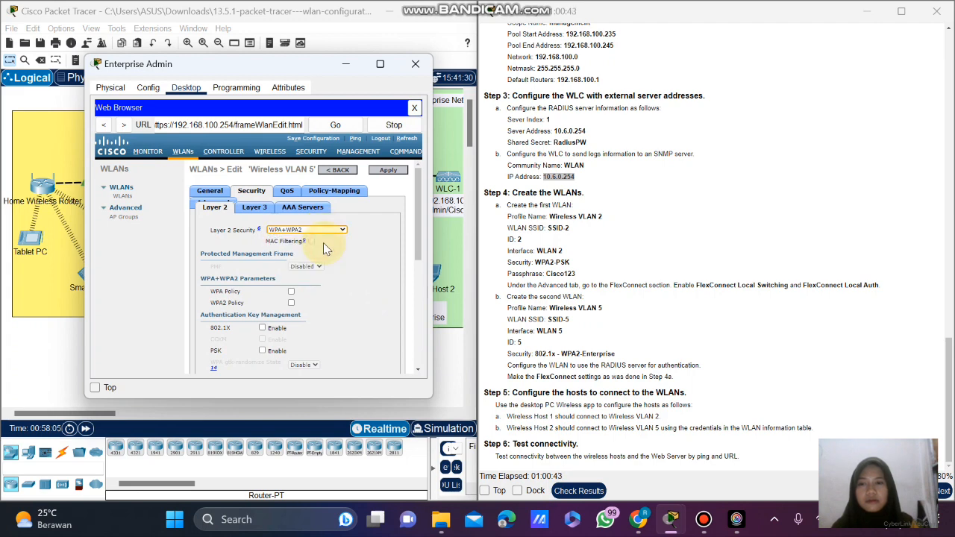
scroll(372, 258, "down", 2)
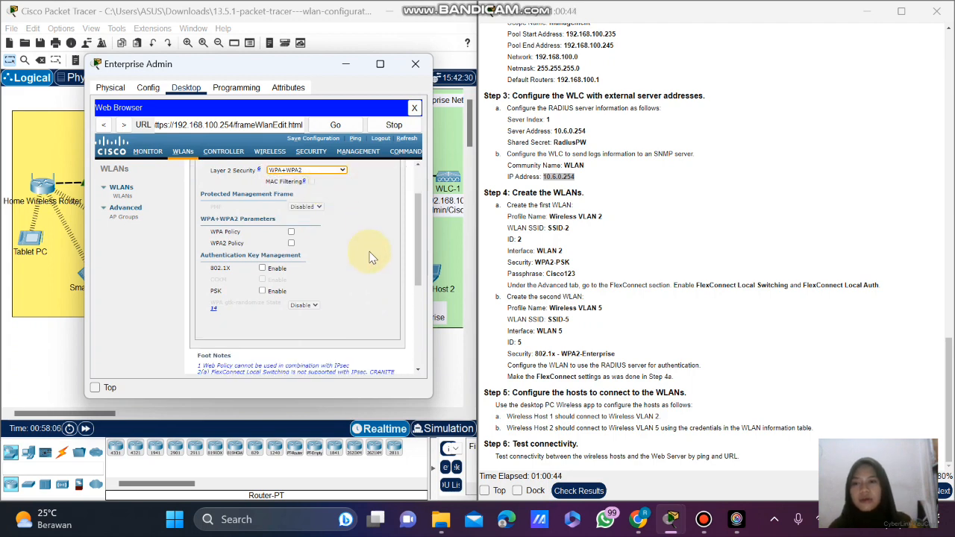
left_click(292, 244)
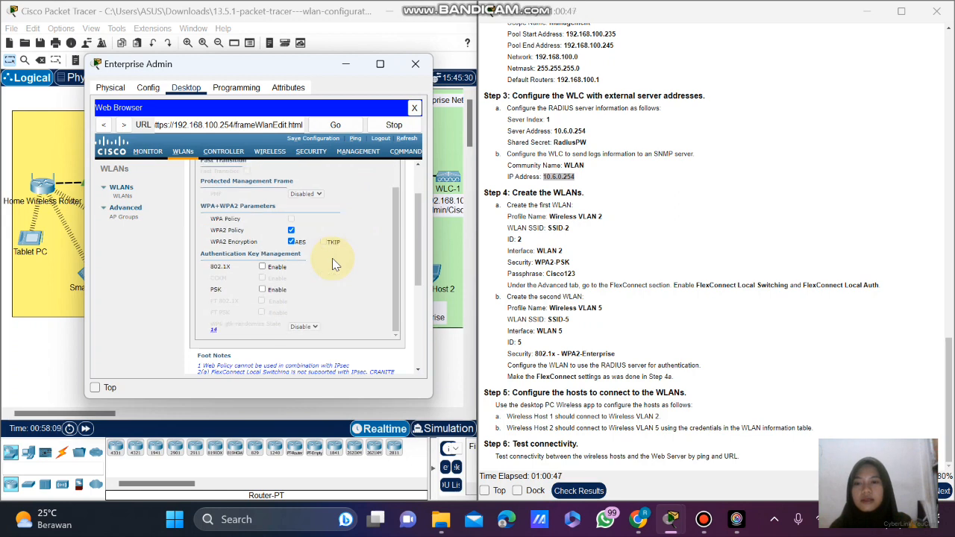
scroll(321, 261, "down", 1)
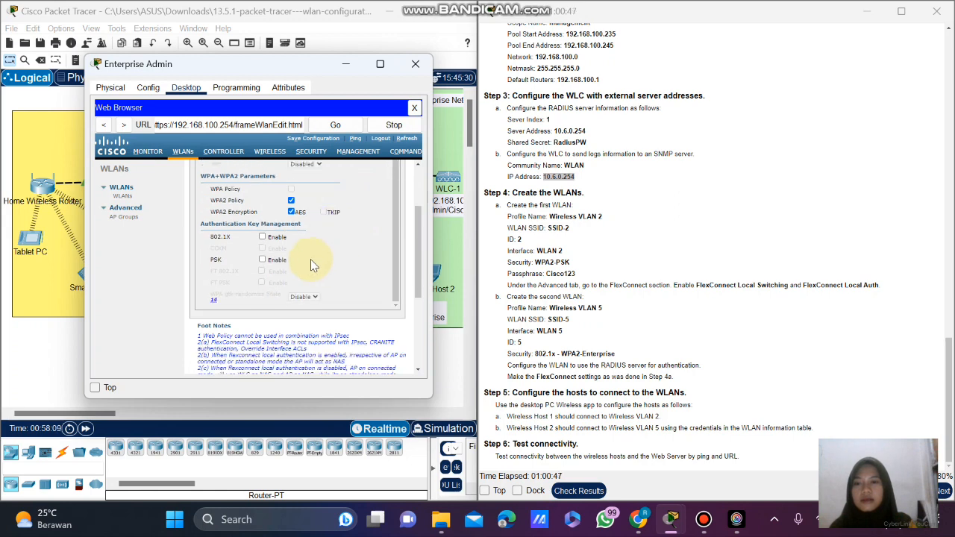
left_click(263, 238)
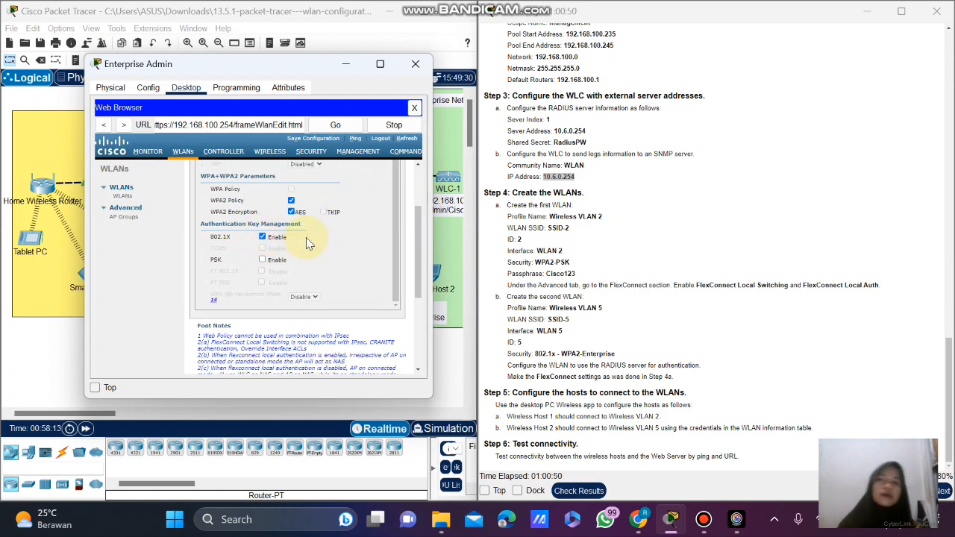
Select RADIUS server 10.6.0.254, port 1812, as Server 1 for authentication.
scroll(332, 255, "down", 1)
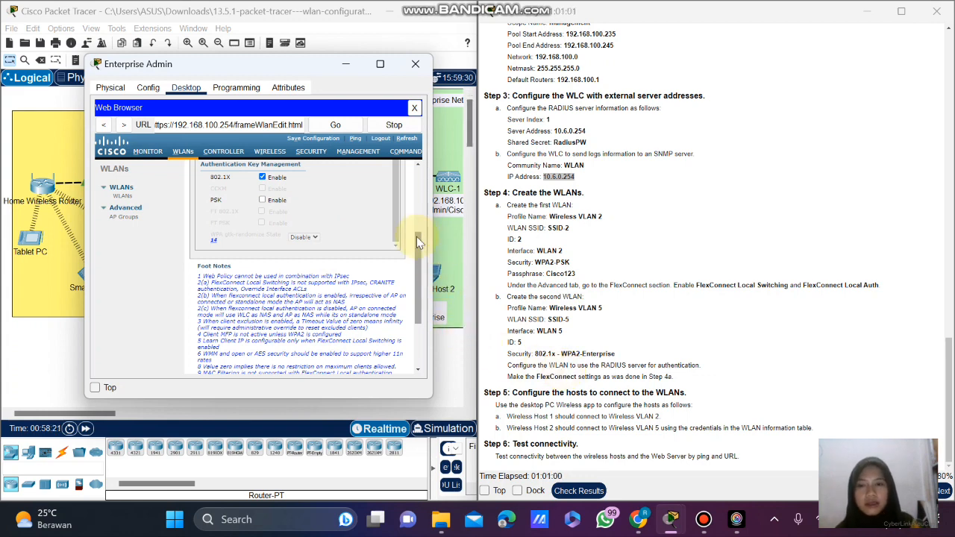
left_click_drag(421, 240, 421, 204)
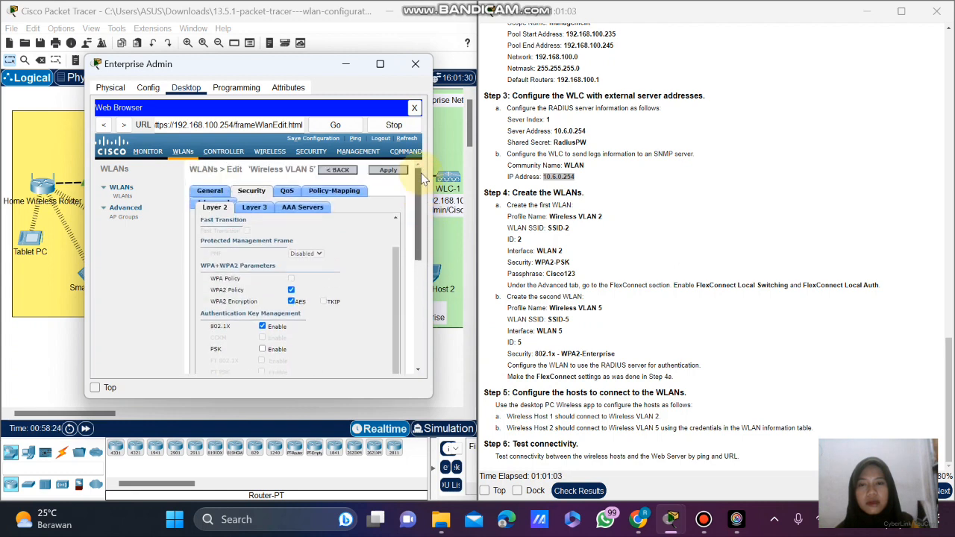
left_click(298, 209)
left_click(274, 264)
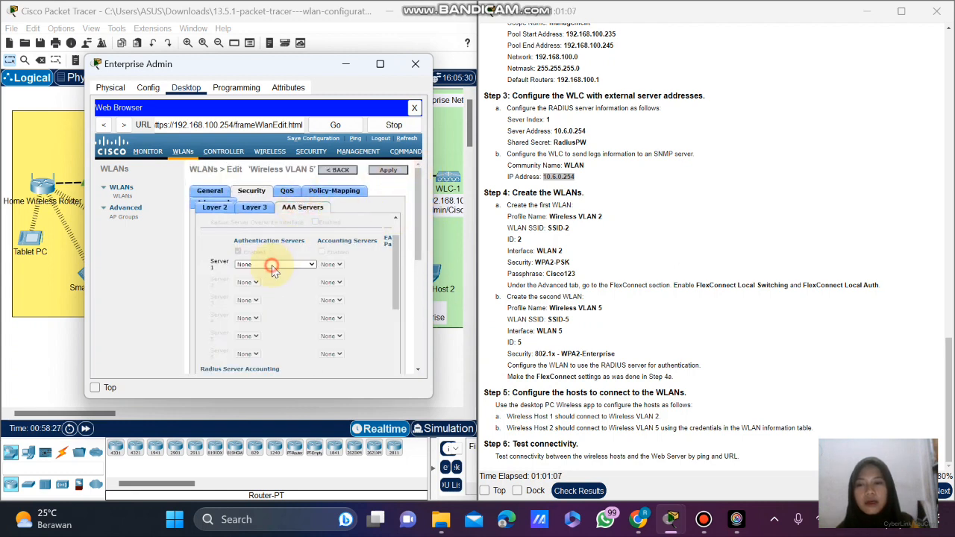
left_click(284, 279)
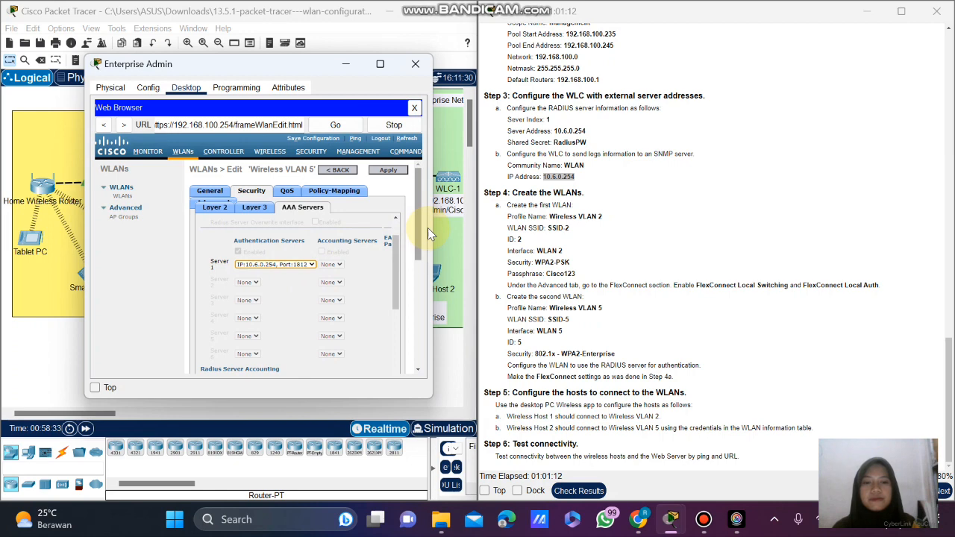
Enable FlexConnect Local Switching and Local Auth on Wireless VLAN 5 and apply the settings.
left_click(195, 203)
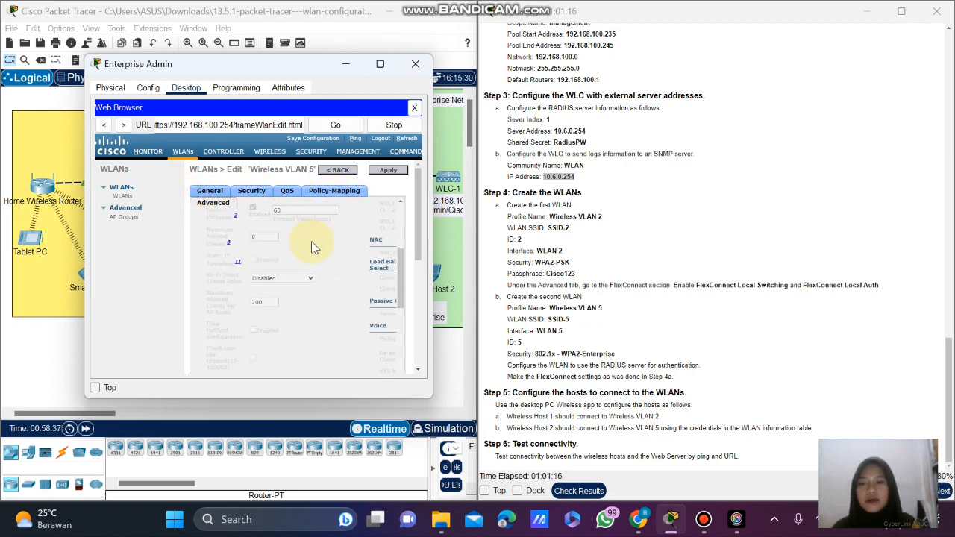
scroll(312, 245, "down", 3)
scroll(311, 241, "down", 3)
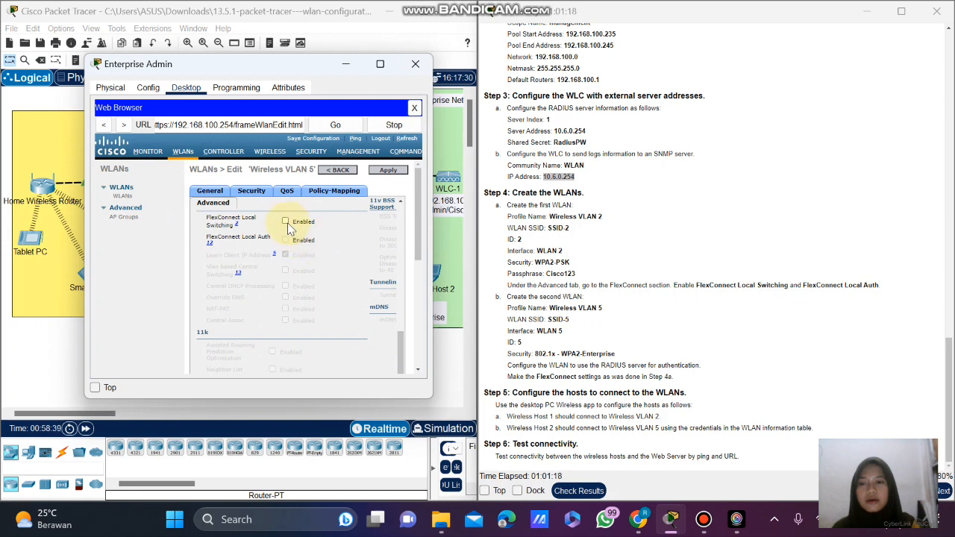
left_click(286, 222)
left_click(285, 239)
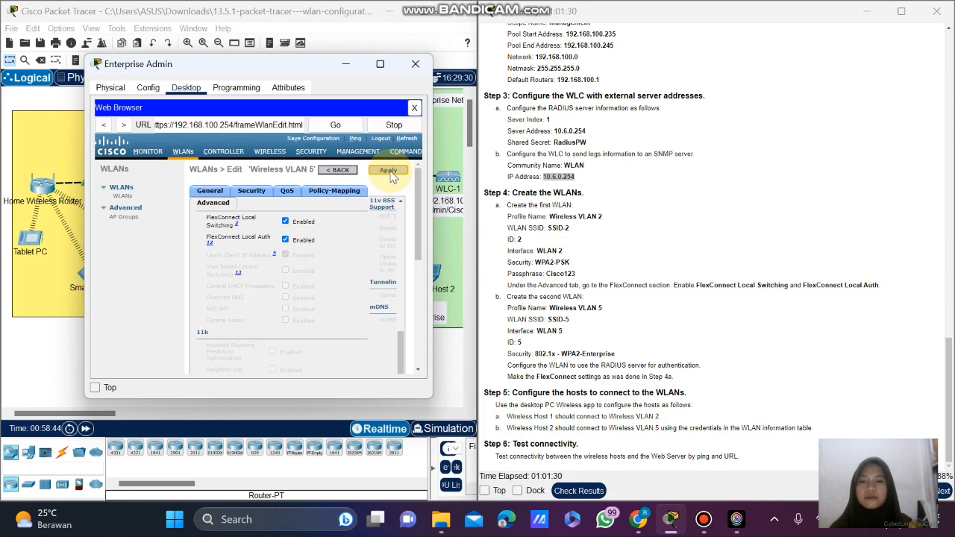
left_click(389, 172)
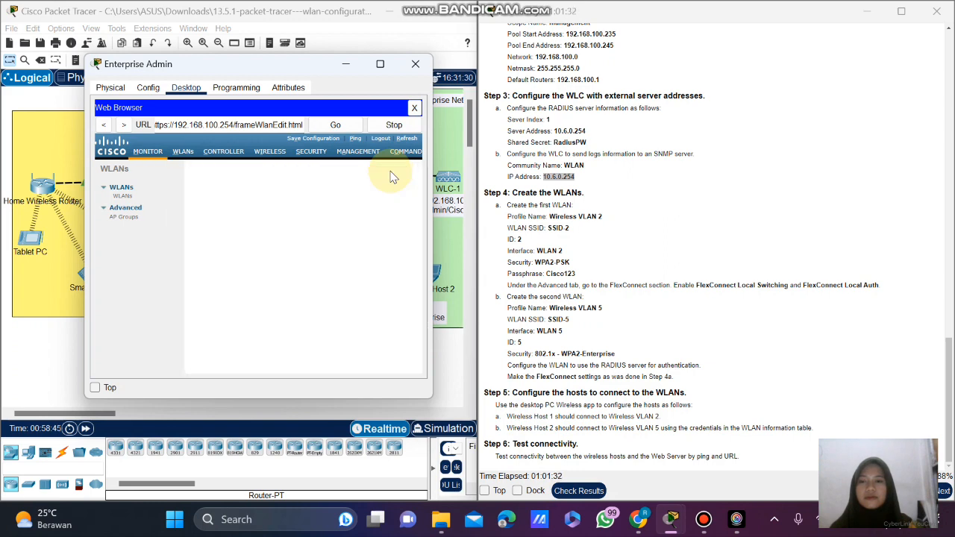
Review the WLAN settings and close the Enterprise Admin window.
scroll(333, 256, "down", 5)
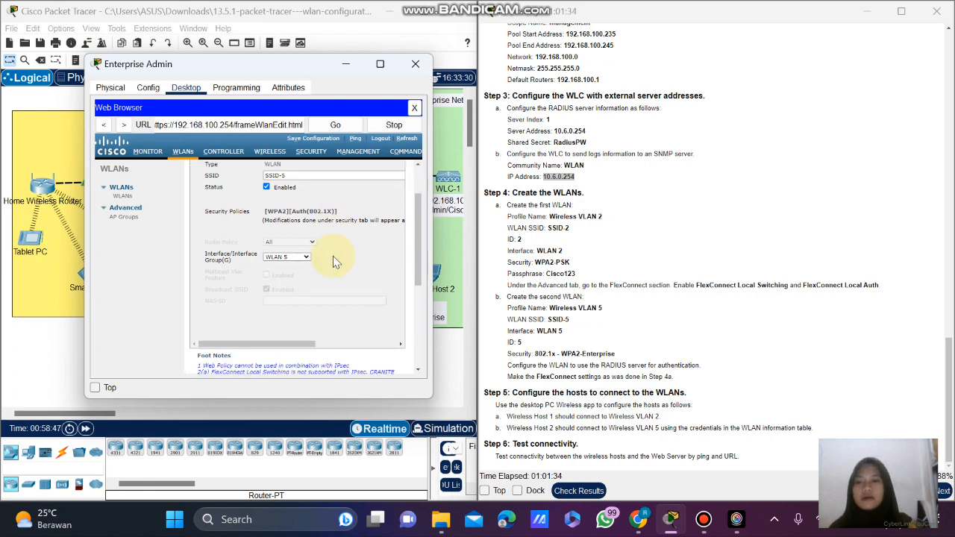
scroll(333, 256, "up", 5)
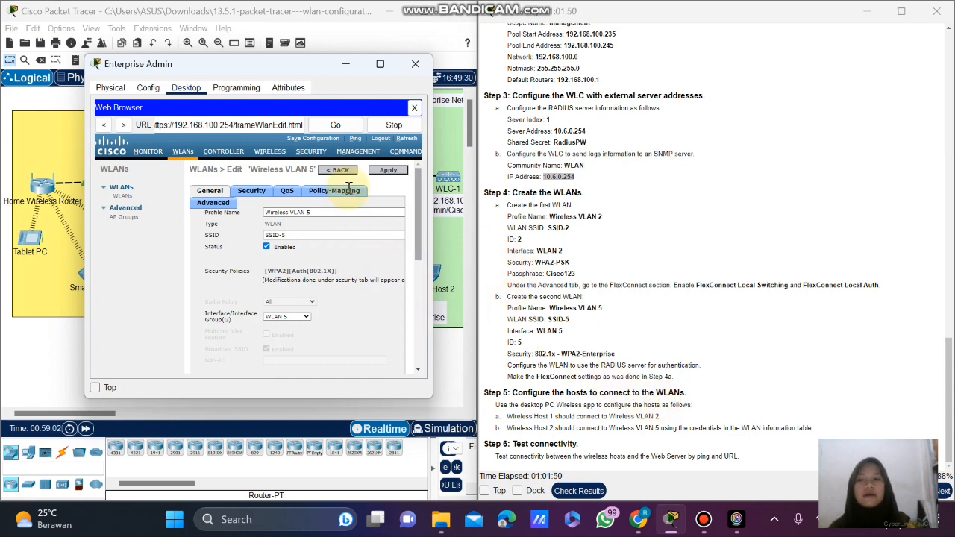
left_click(415, 67)
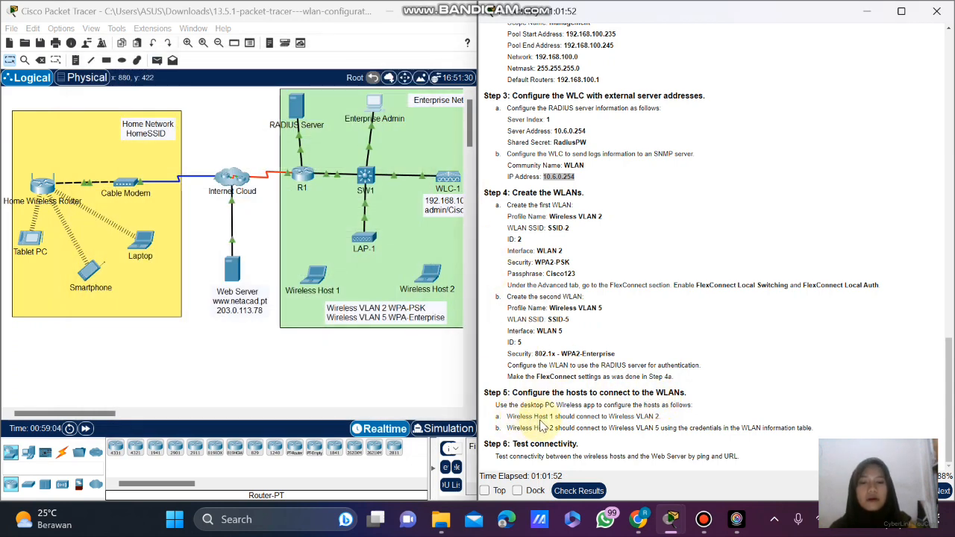
Bring the lab instructions into focus and open Wireless Host 1's device window.
left_click(582, 426)
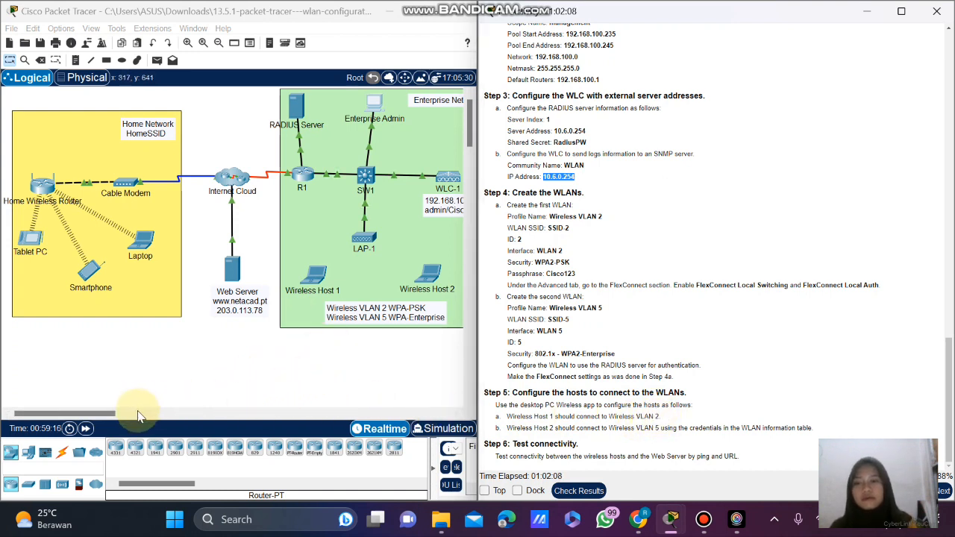
left_click_drag(98, 412, 132, 409)
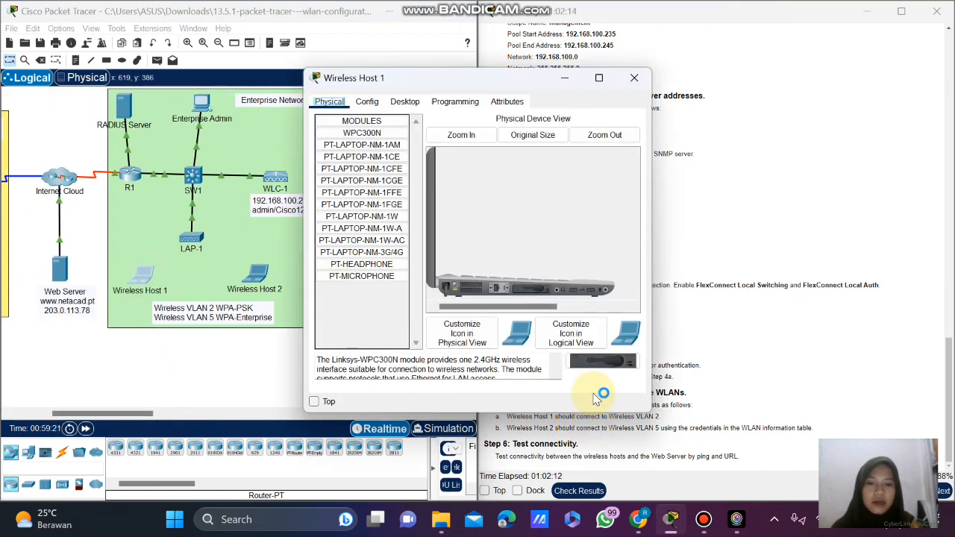
In Wireless Host 1's PC Wireless app, scan for networks and begin connecting to SSID-2.
left_click(419, 102)
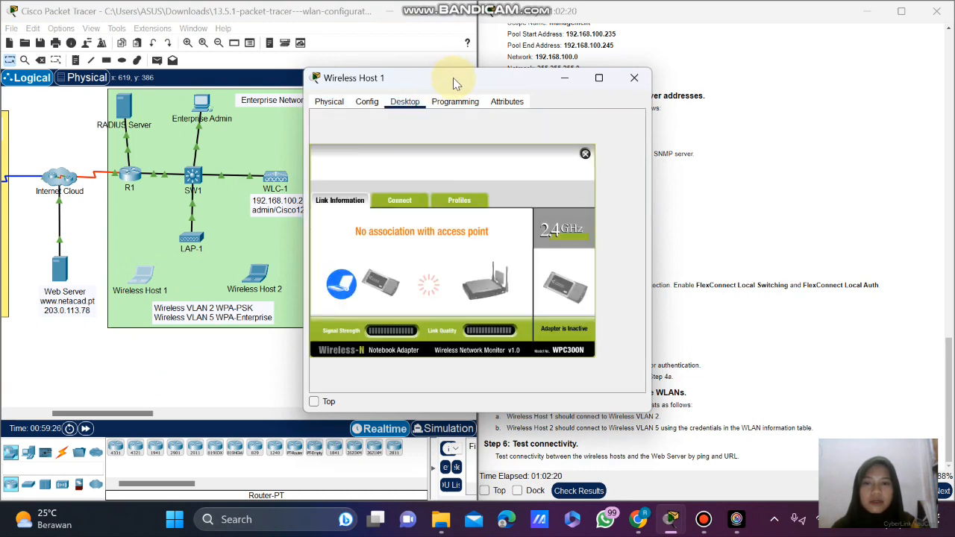
left_click(409, 201)
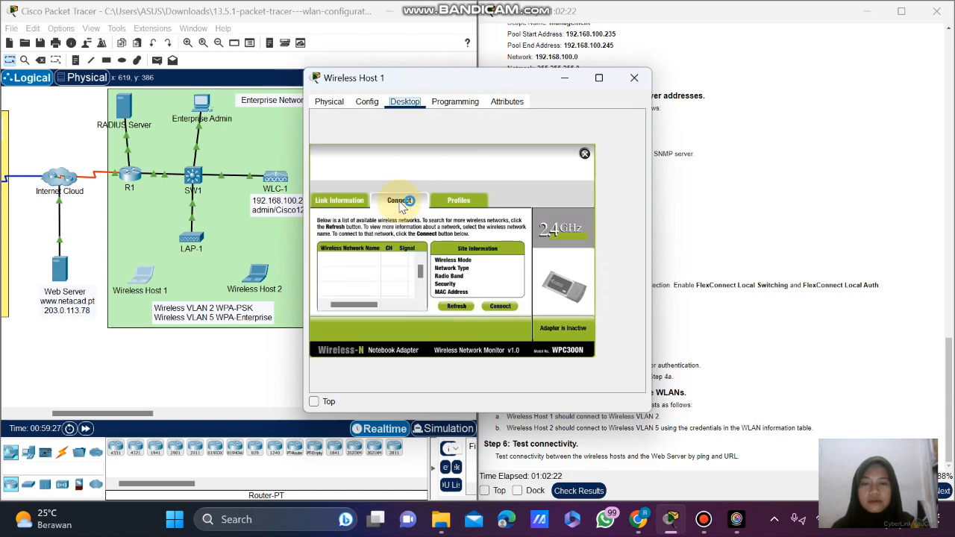
left_click(466, 307)
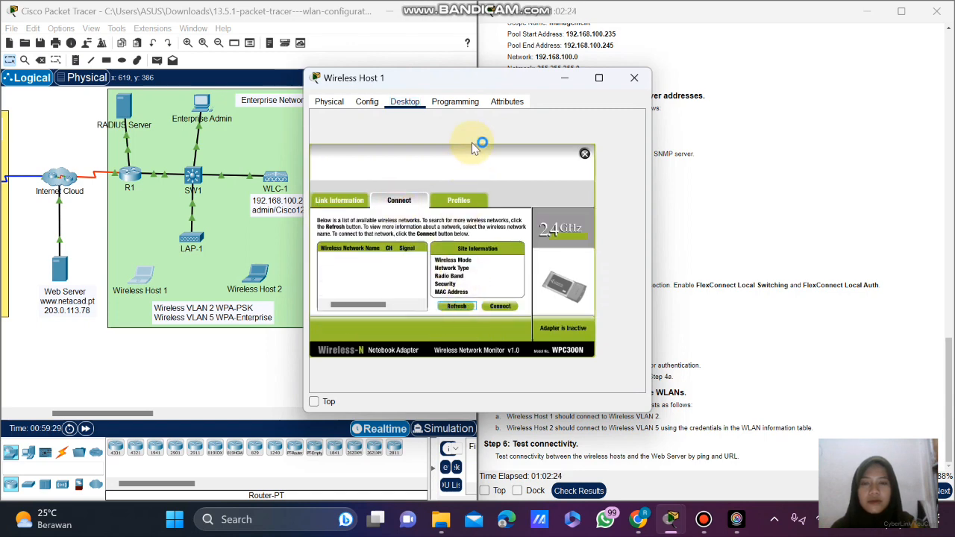
left_click_drag(485, 83, 405, 75)
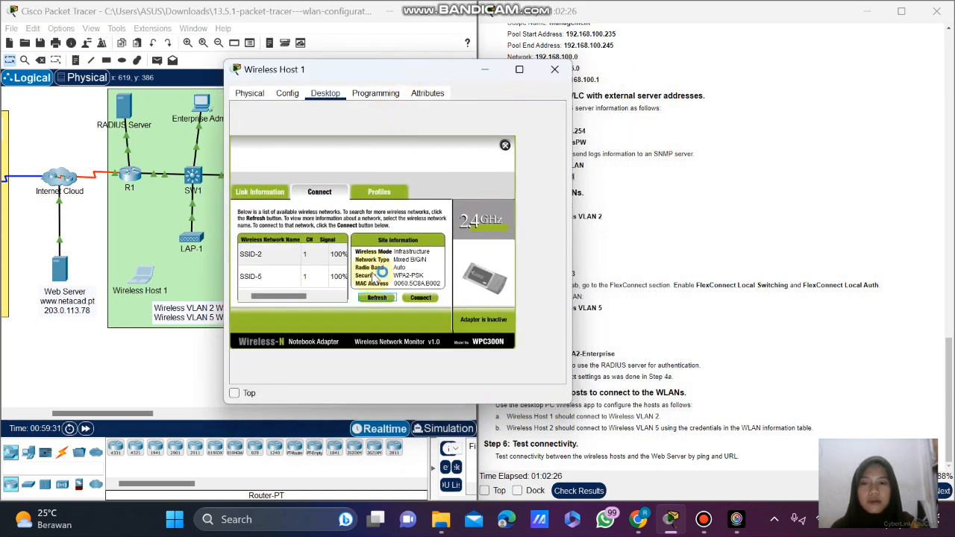
left_click(270, 254)
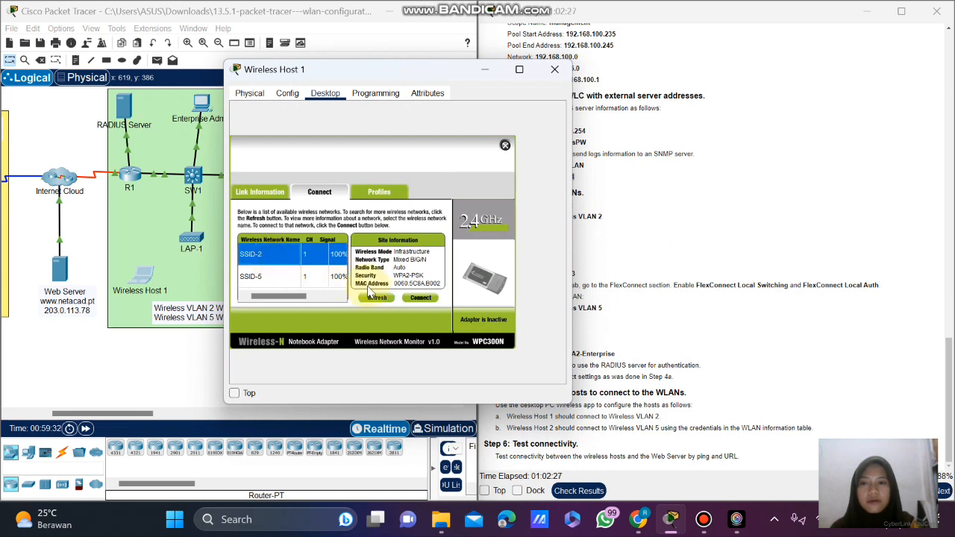
left_click(422, 298)
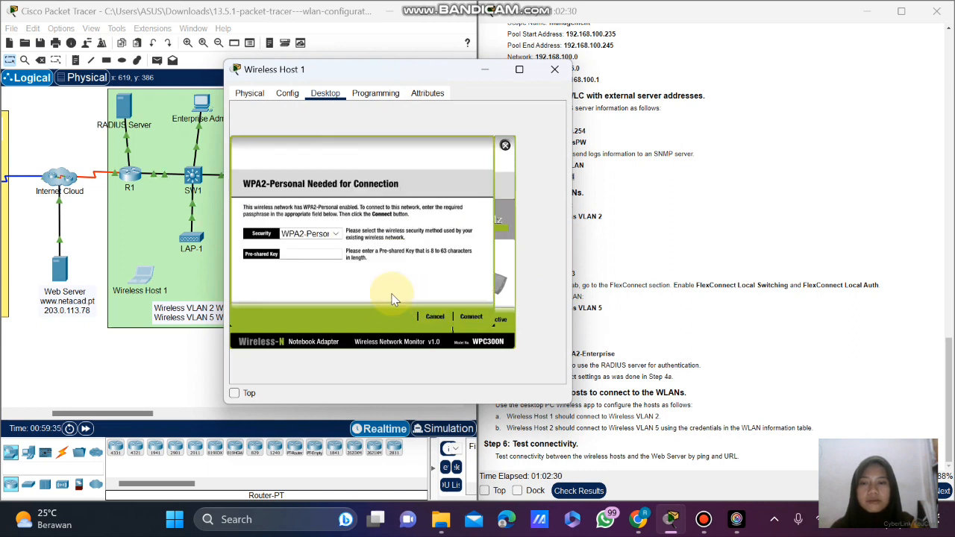
left_click(293, 254)
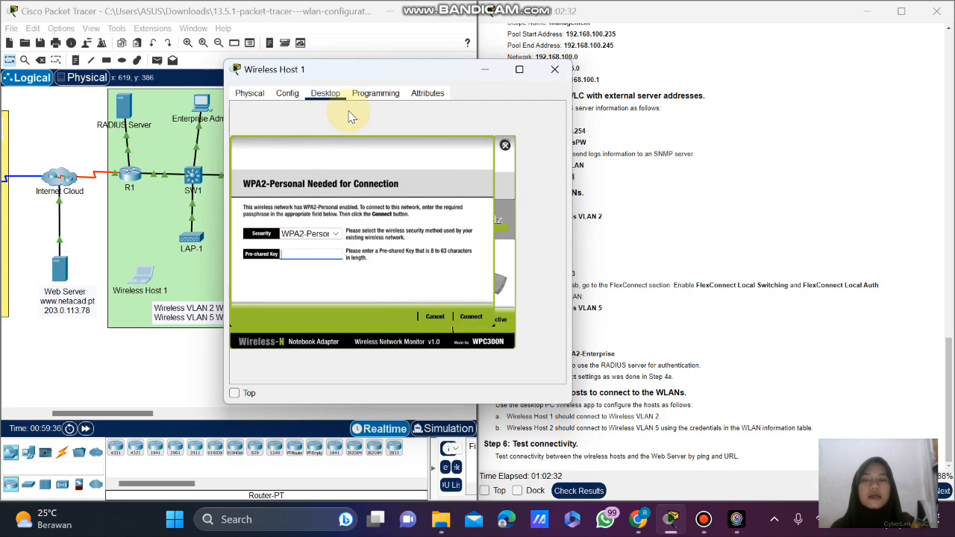
left_click_drag(399, 80, 304, 94)
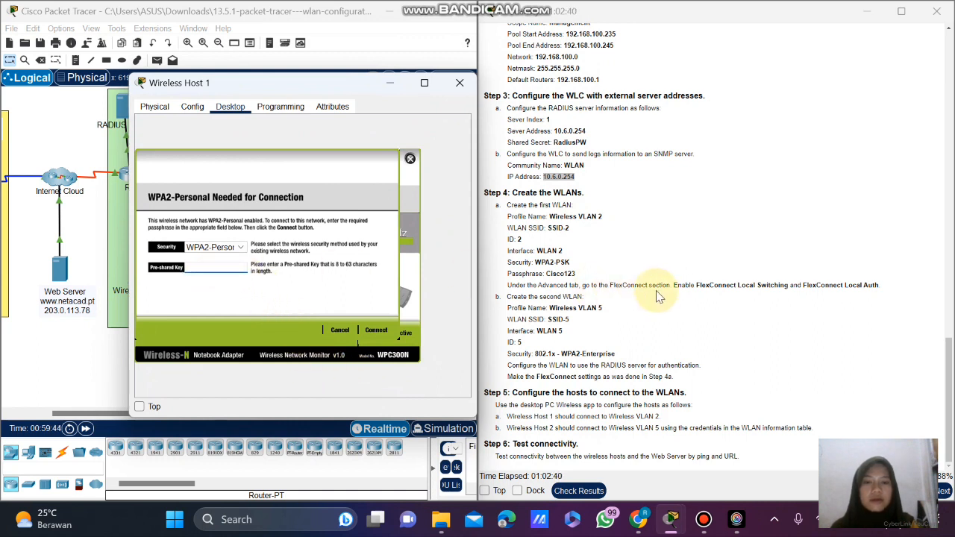
scroll(657, 312, "up", 5)
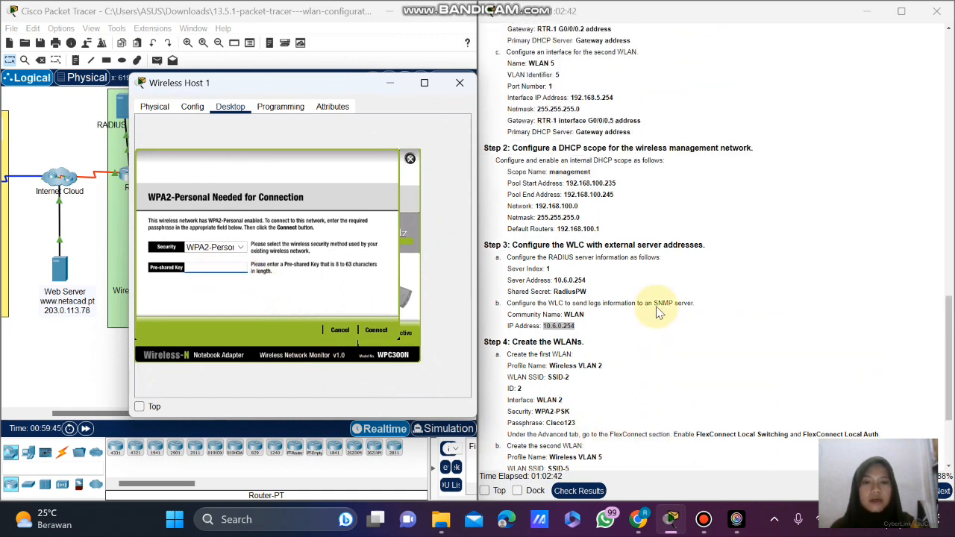
scroll(657, 312, "up", 12)
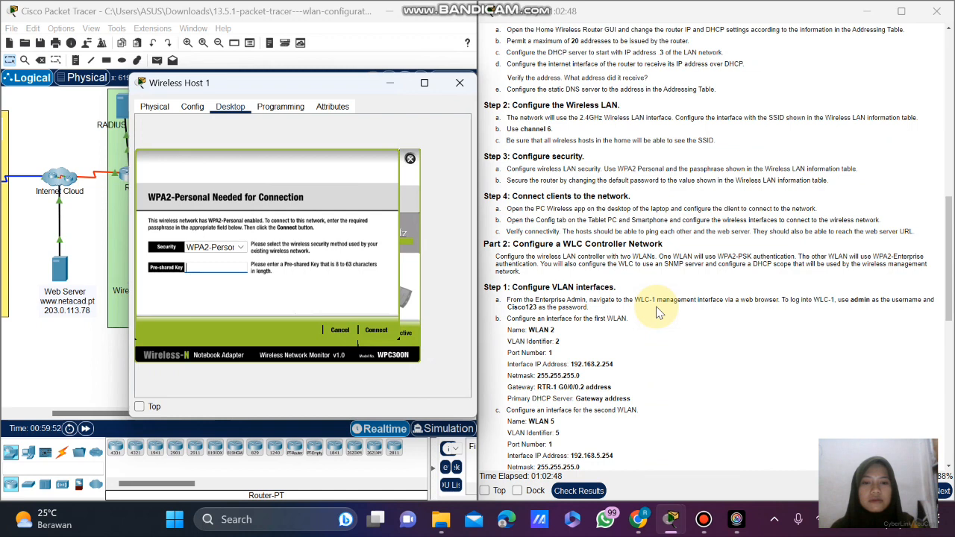
scroll(656, 312, "down", 1)
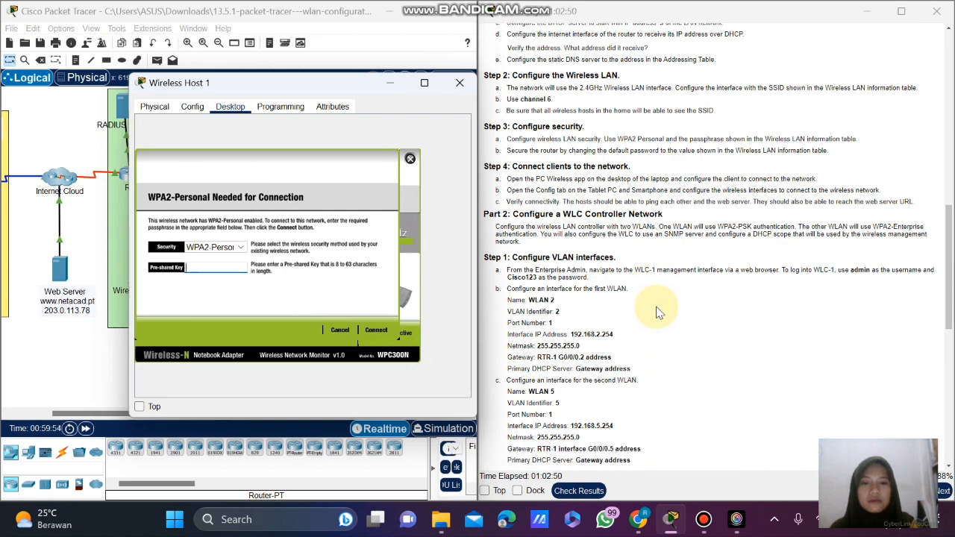
scroll(657, 312, "down", 2)
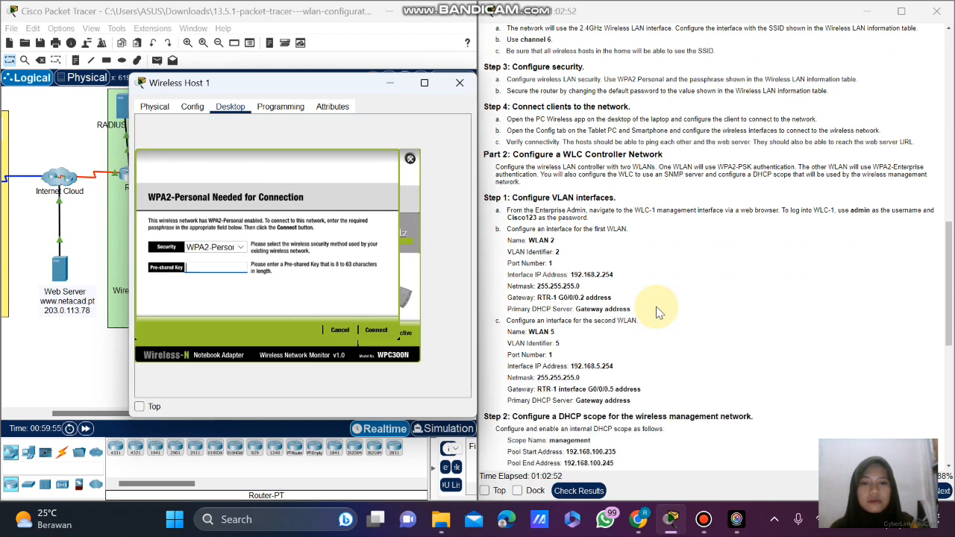
scroll(657, 312, "down", 6)
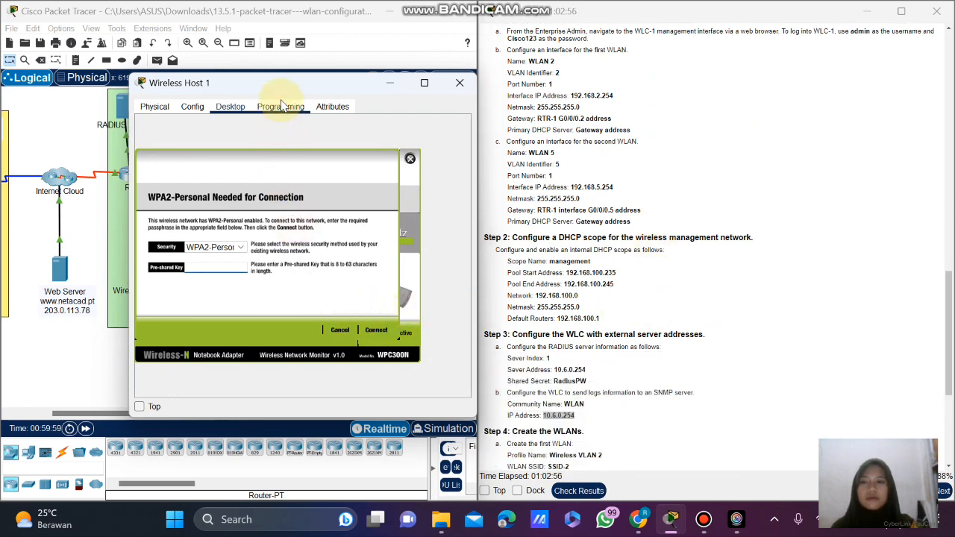
left_click(236, 271)
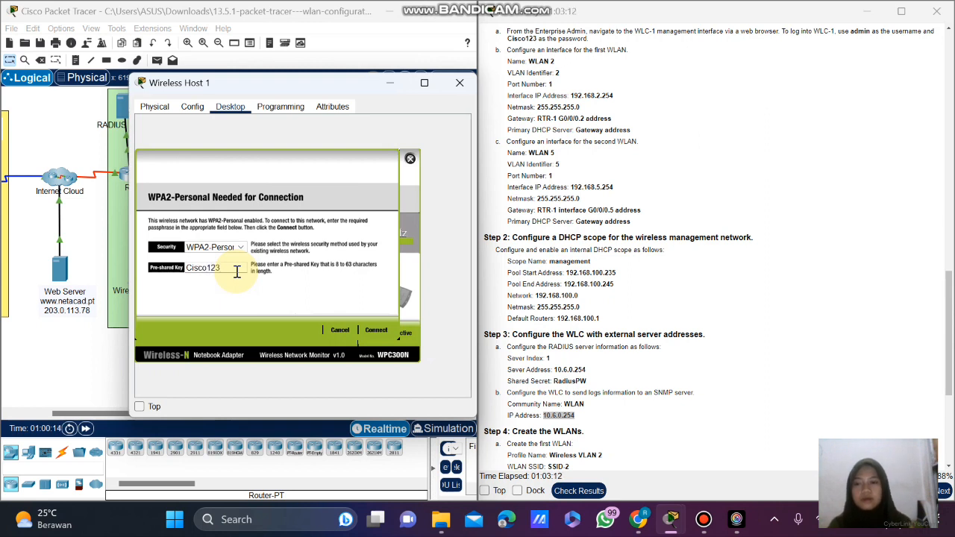
left_click(377, 329)
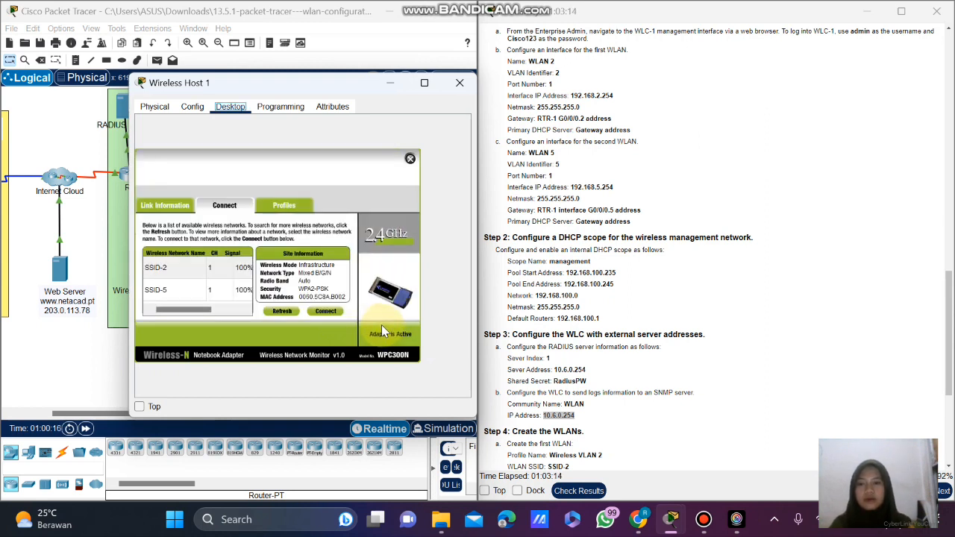
Close the Wireless Host 1 window to return to the topology.
left_click(240, 88)
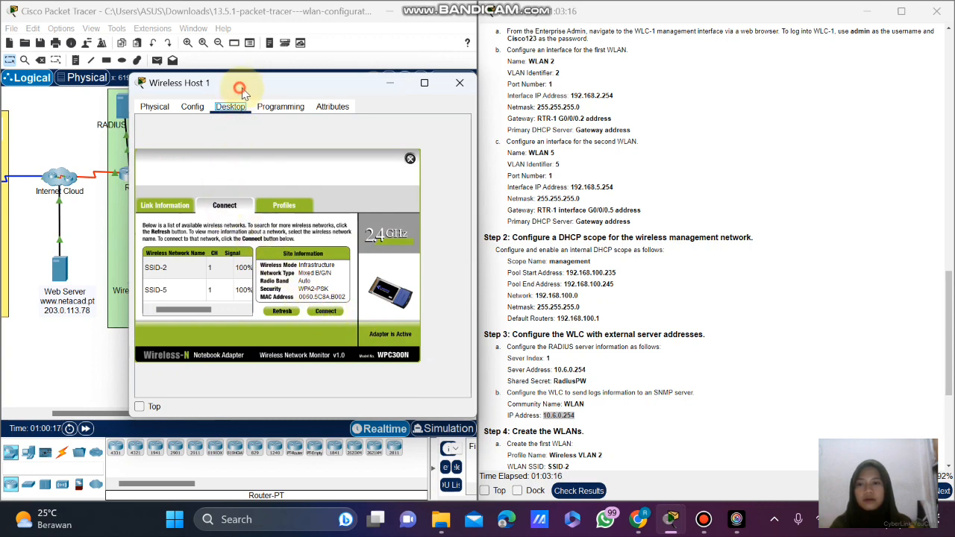
left_click_drag(242, 92, 453, 119)
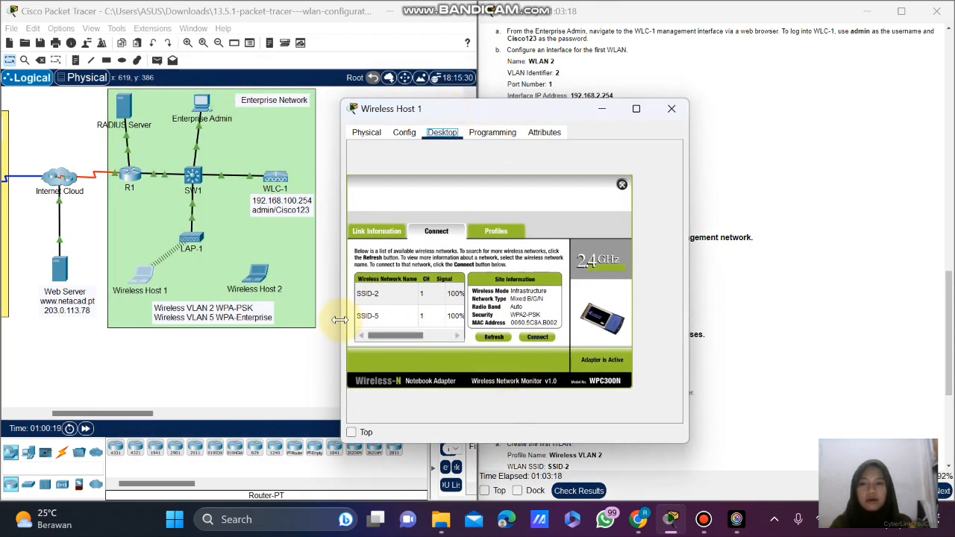
left_click(676, 118)
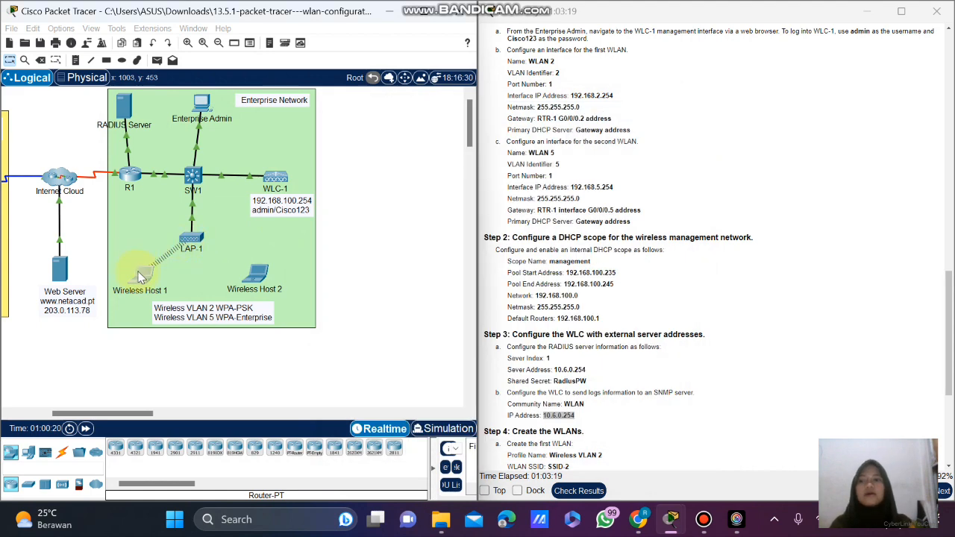
Nudge the Wireless Host 1 laptop slightly lower and scroll the instructions to Step 5.
mouse_move(142, 276)
left_mouse_down()
mouse_move(145, 259)
mouse_move(135, 280)
left_mouse_up()
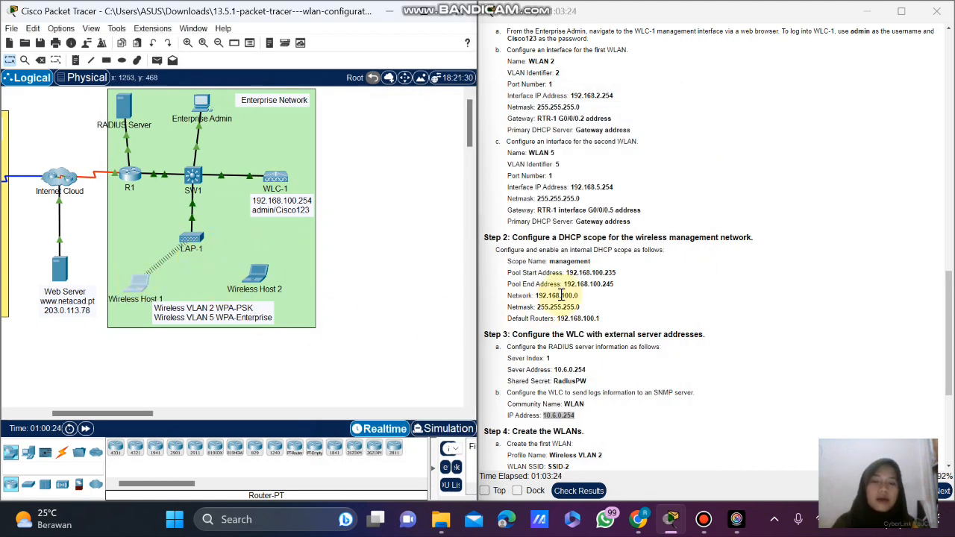
scroll(639, 328, "down", 1)
scroll(639, 328, "down", 5)
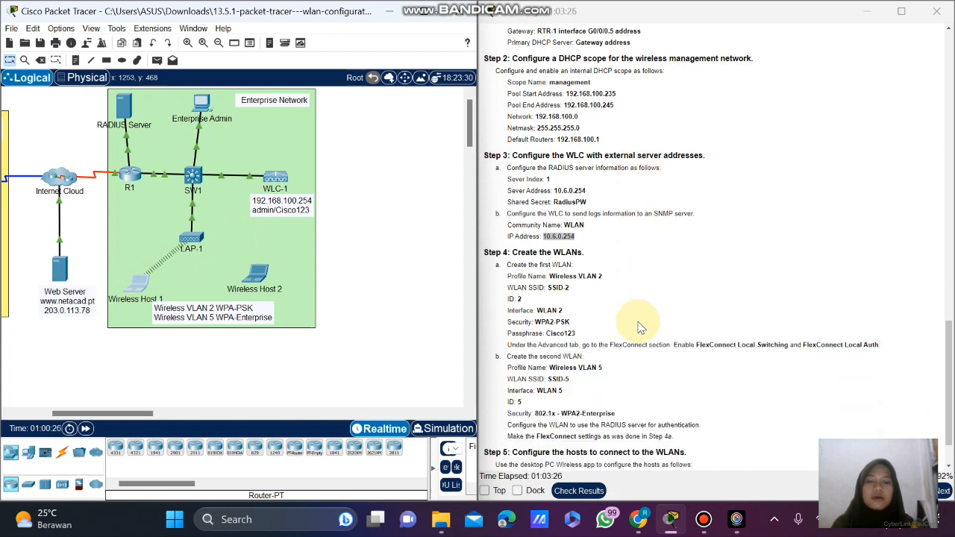
scroll(595, 328, "down", 2)
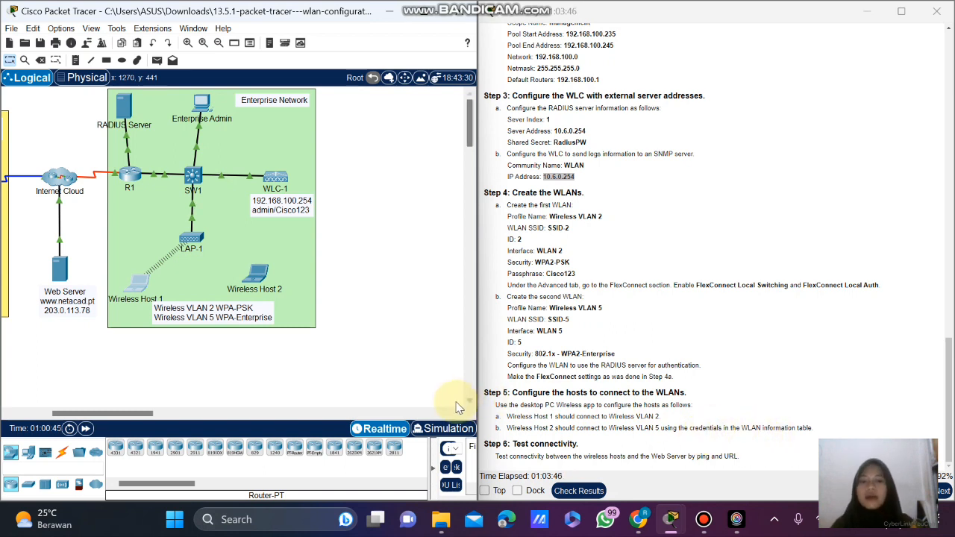
Launch PC Wireless on Wireless Host 2 and inspect its Default profile.
left_click(253, 275)
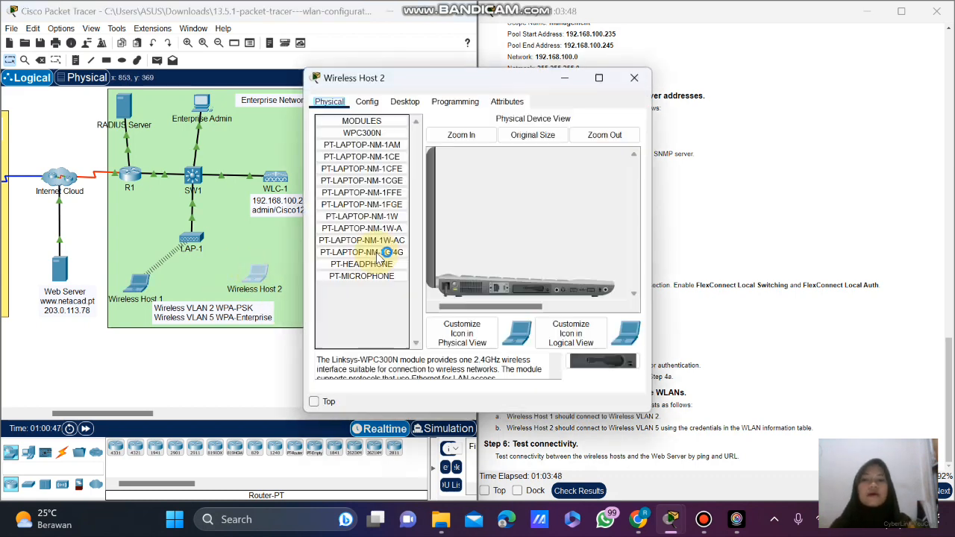
left_click(404, 102)
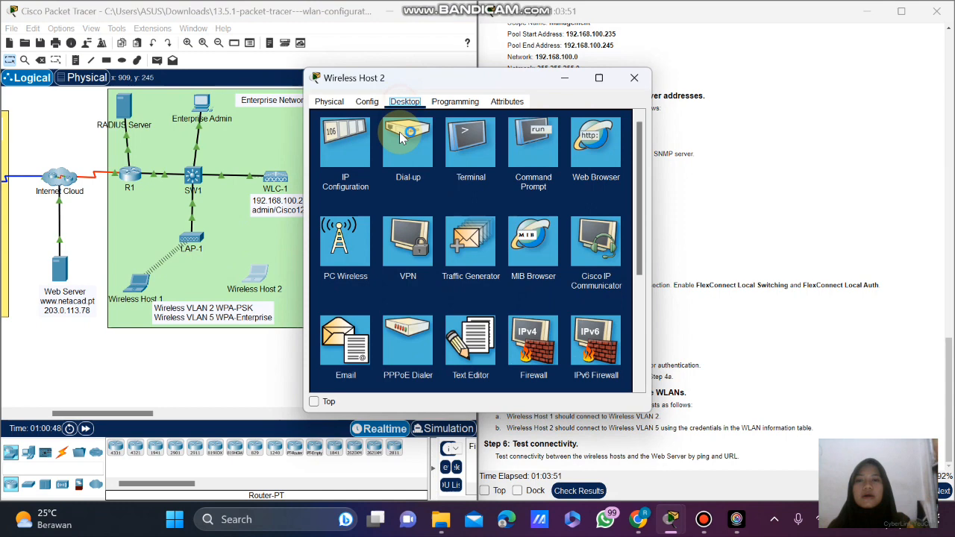
left_click(359, 237)
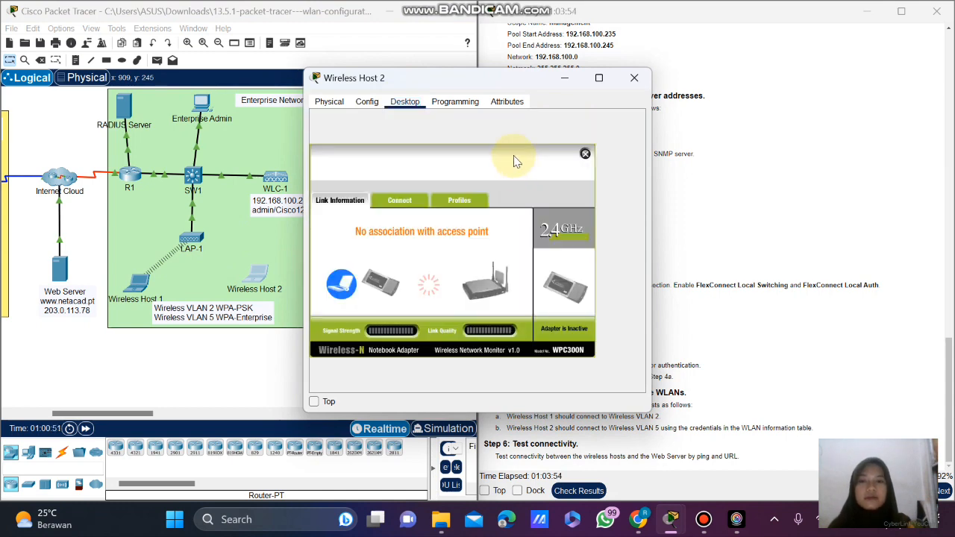
left_click(459, 200)
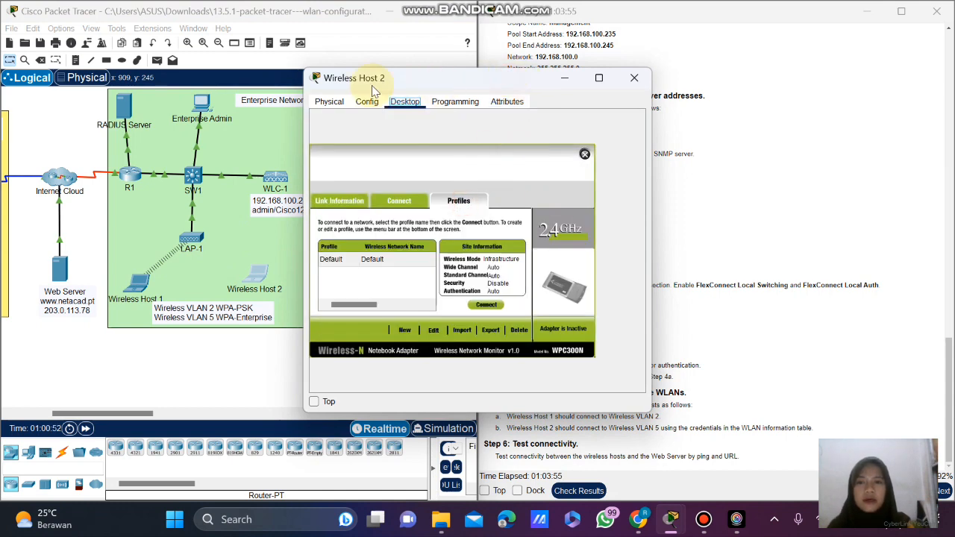
left_click_drag(374, 88, 240, 98)
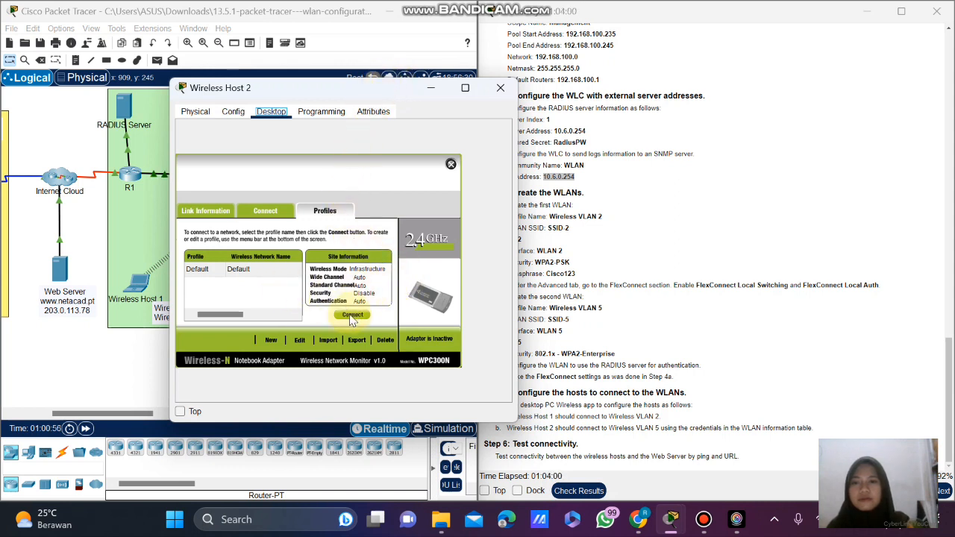
left_click(264, 271)
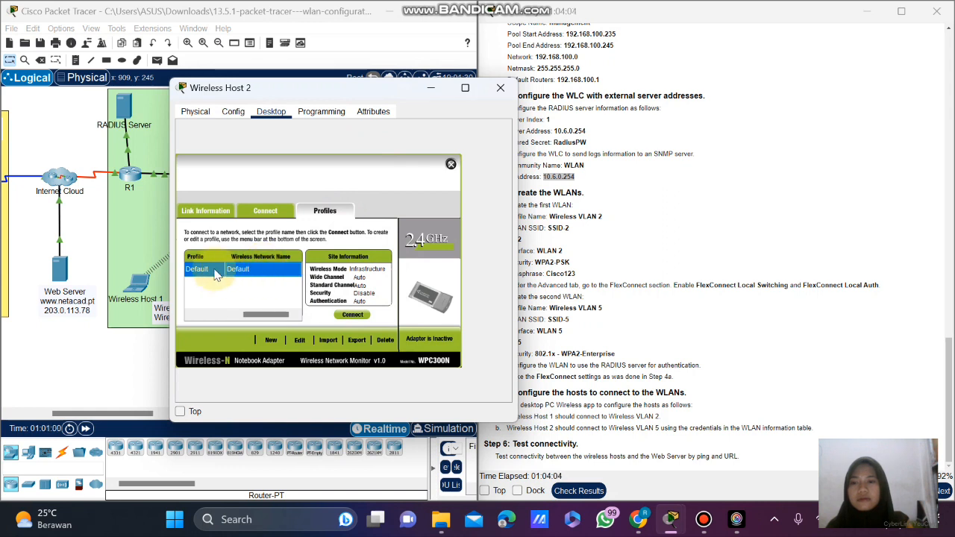
left_click(268, 290)
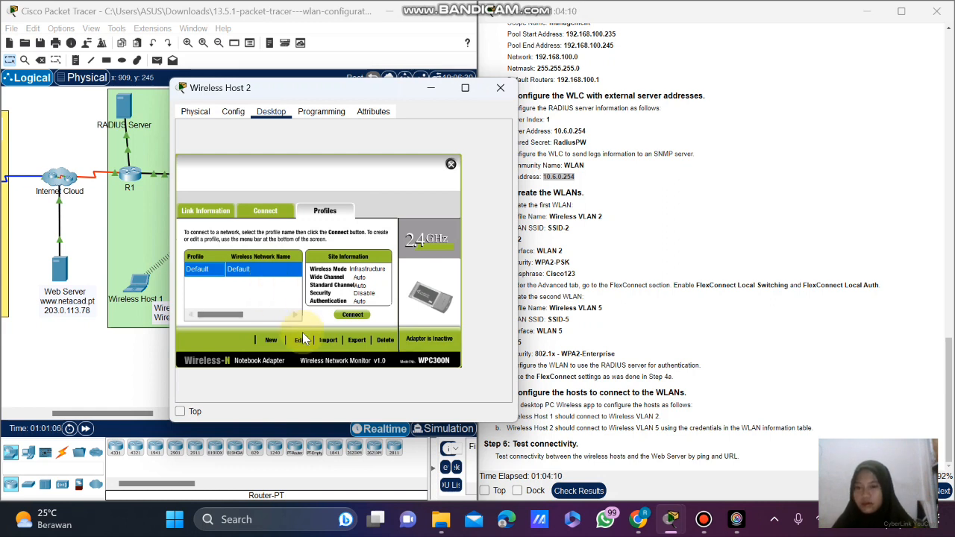
Check the available networks, then start a new wireless profile.
left_click(265, 211)
left_click(322, 211)
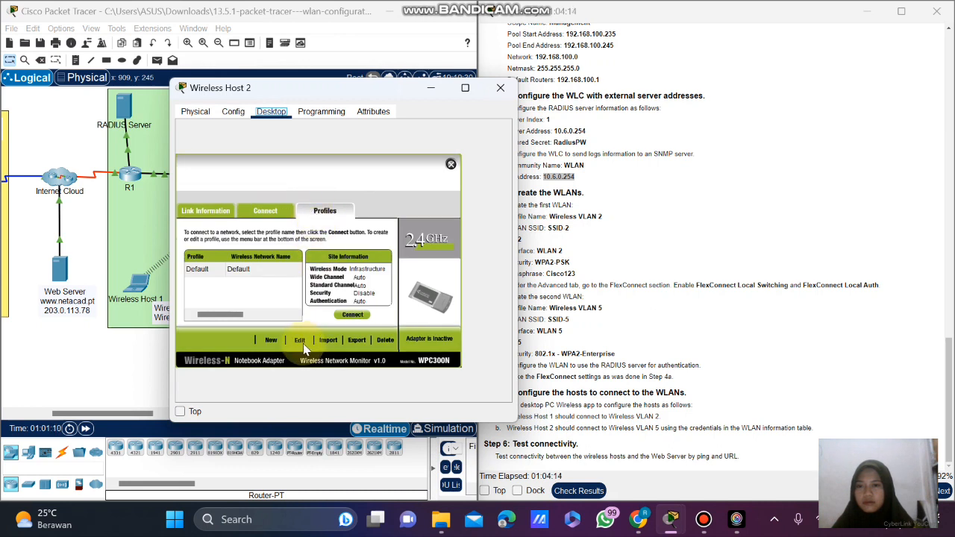
left_click(276, 340)
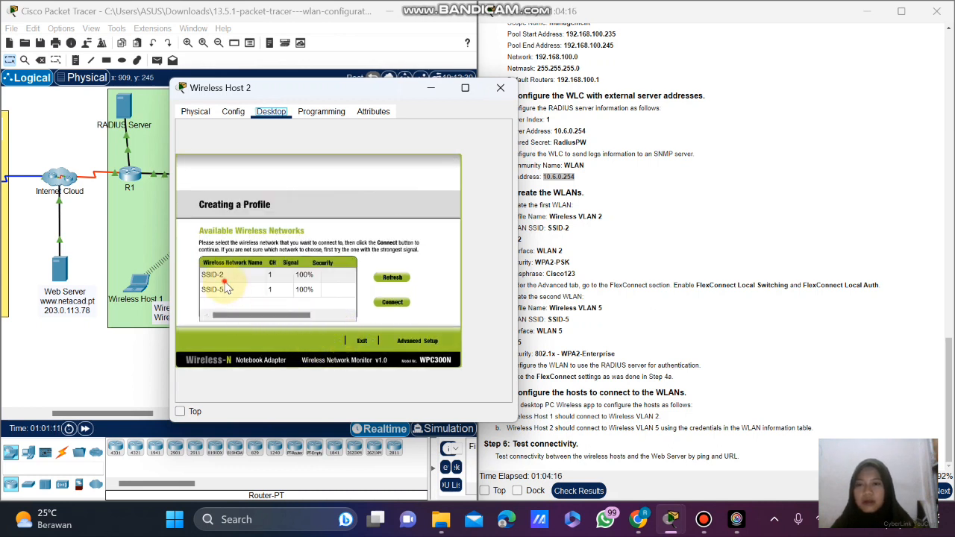
Create an SSID-5 profile via Advanced Setup, keeping infrastructure mode and DHCP.
left_click(217, 275)
left_click(223, 289)
left_click(381, 302)
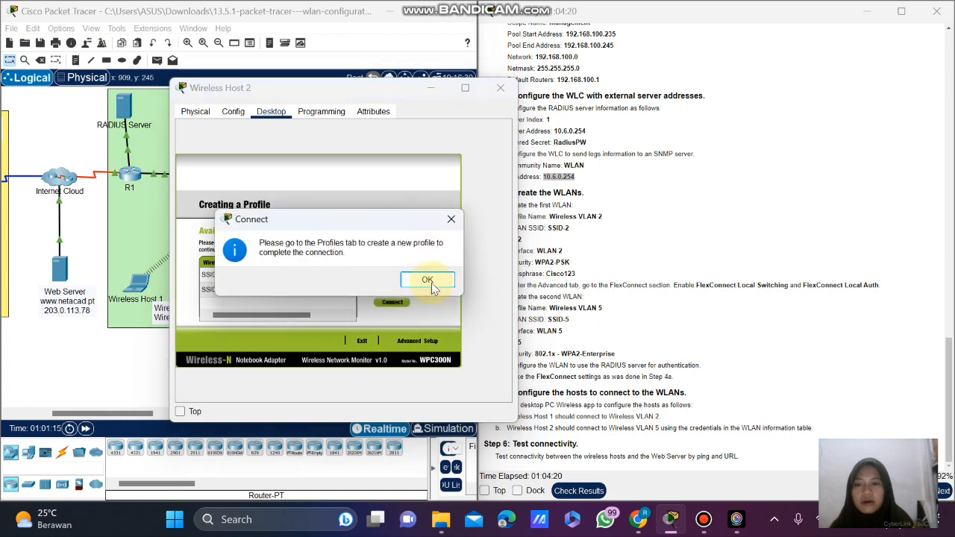
left_click(428, 280)
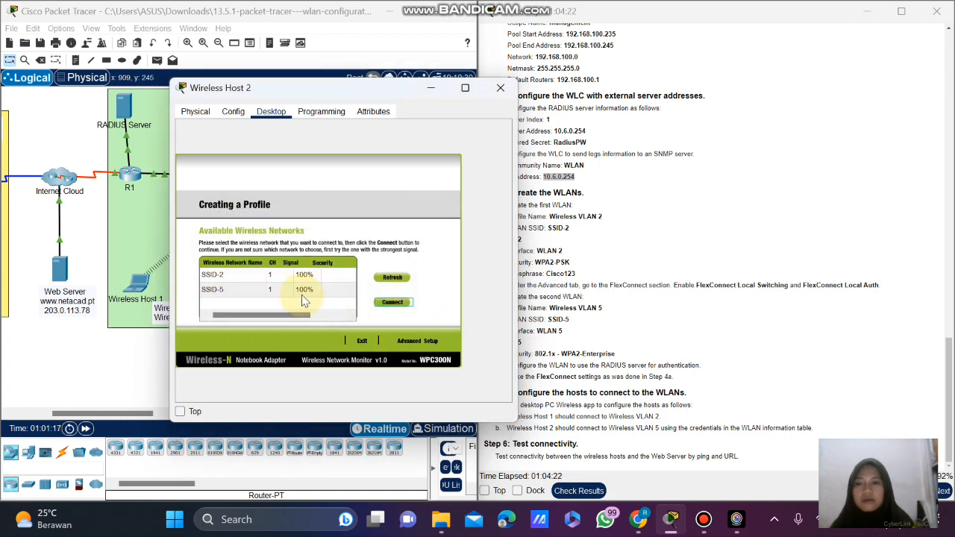
left_click(304, 291)
left_click(428, 343)
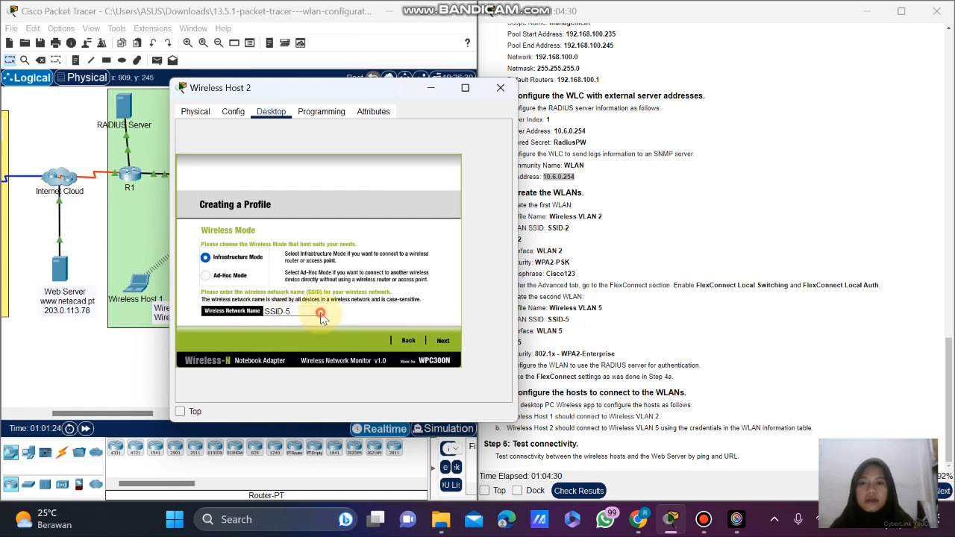
left_click(443, 340)
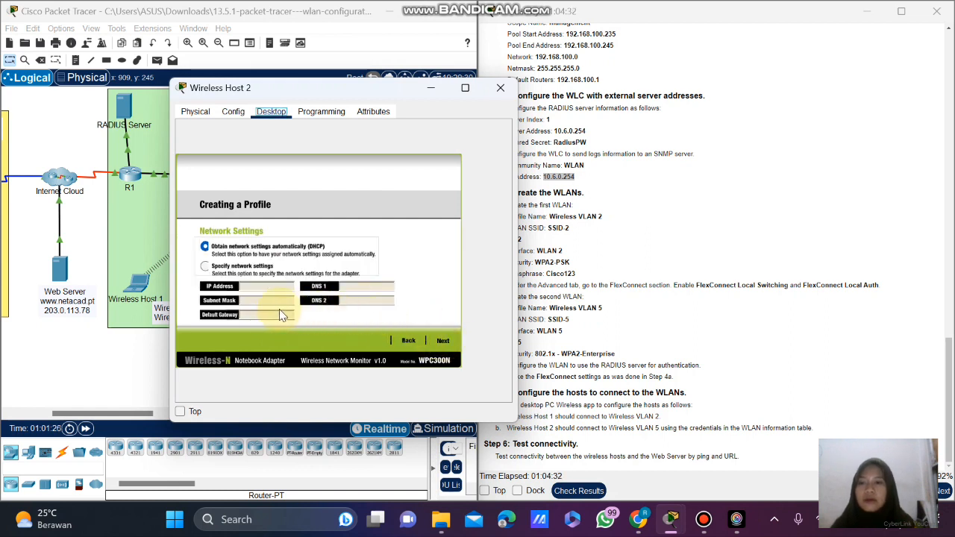
left_click(444, 340)
Set the profile's security to WPA2-Enterprise and continue to the login settings.
left_click(288, 244)
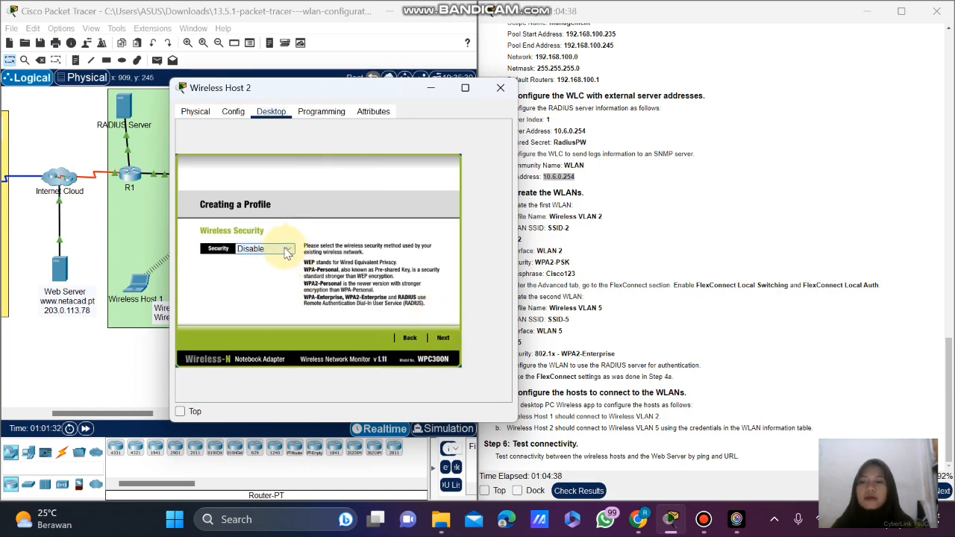
left_click(287, 250)
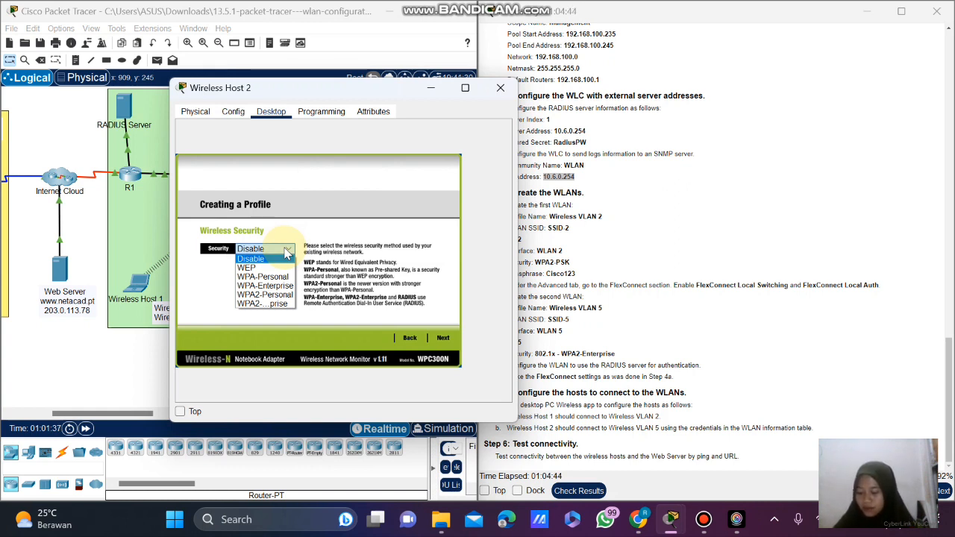
left_click(294, 306)
left_click(445, 338)
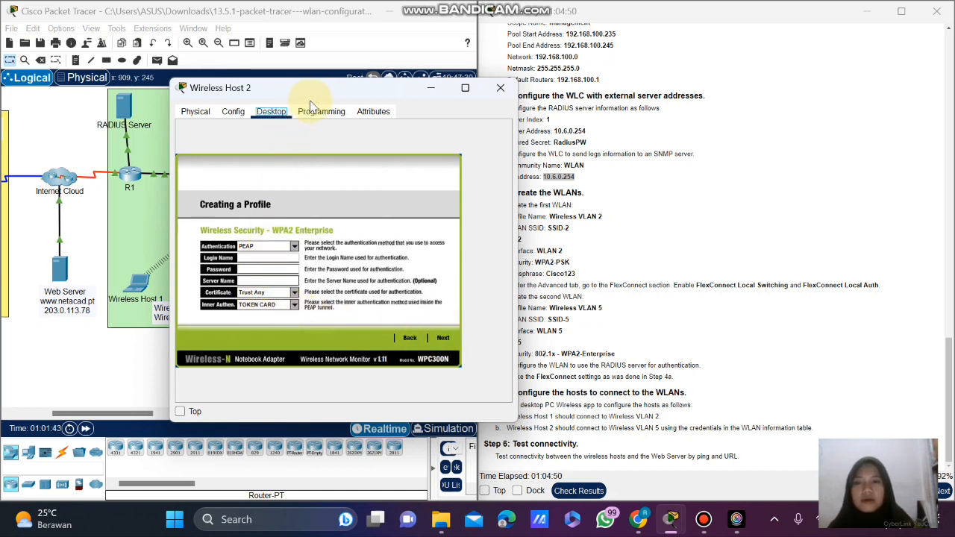
Enter the WLAN VLAN 5 login name in the SSID-5 profile.
left_click_drag(311, 88, 273, 102)
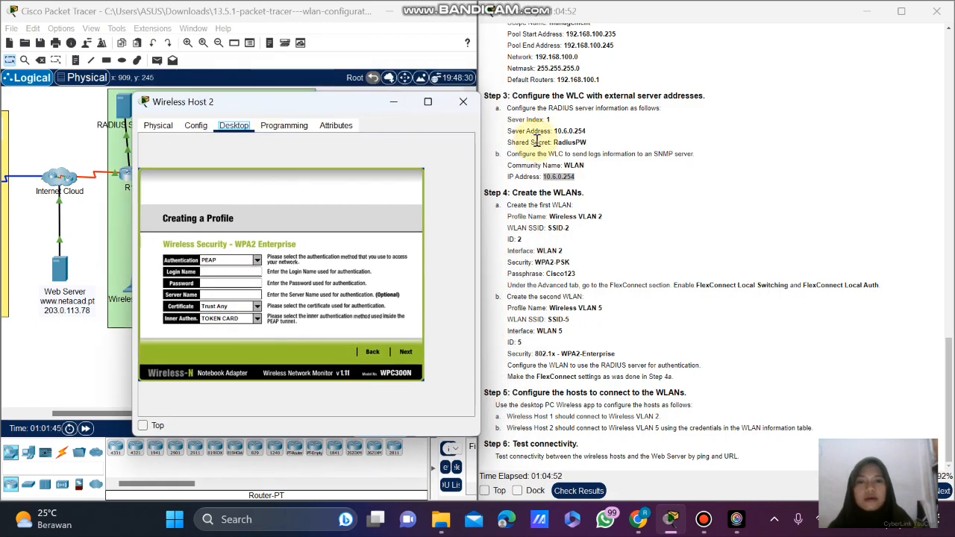
scroll(602, 150, "up", 15)
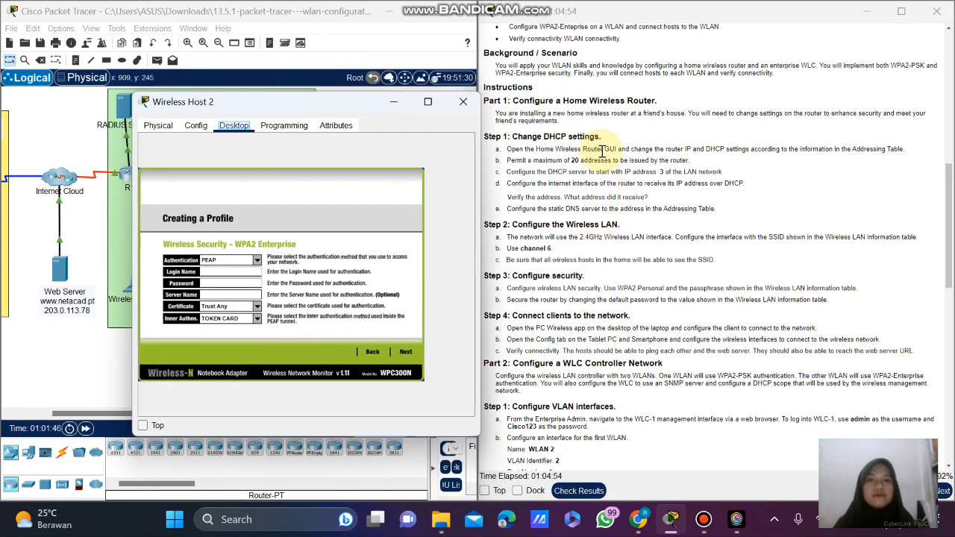
scroll(601, 150, "up", 10)
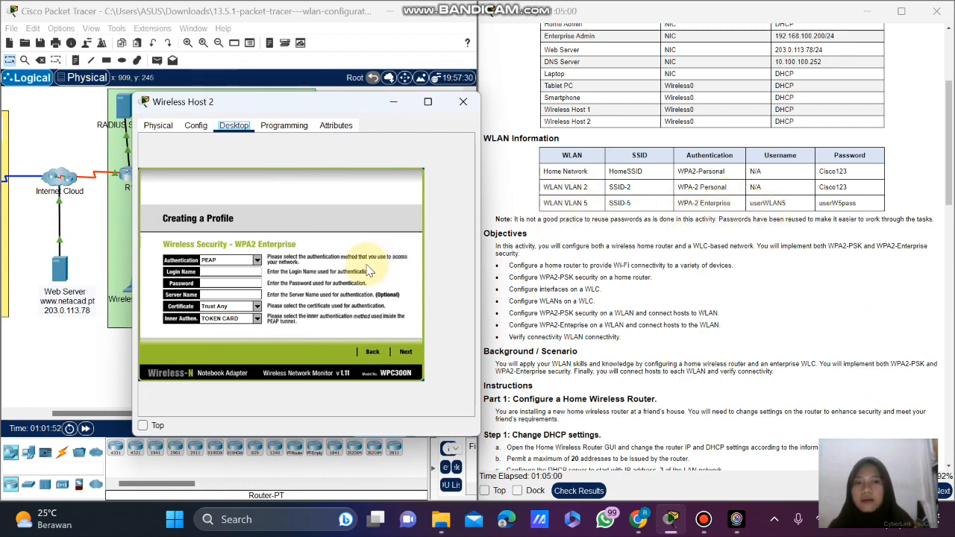
left_click(225, 272)
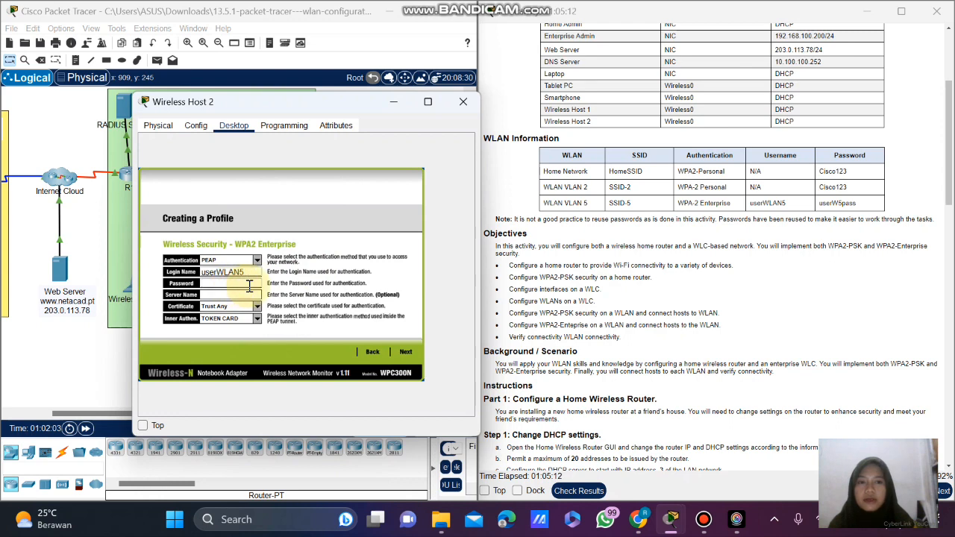
Paste the WLAN VLAN 5 password copied from the instructions and proceed to the summary.
double_click(847, 204)
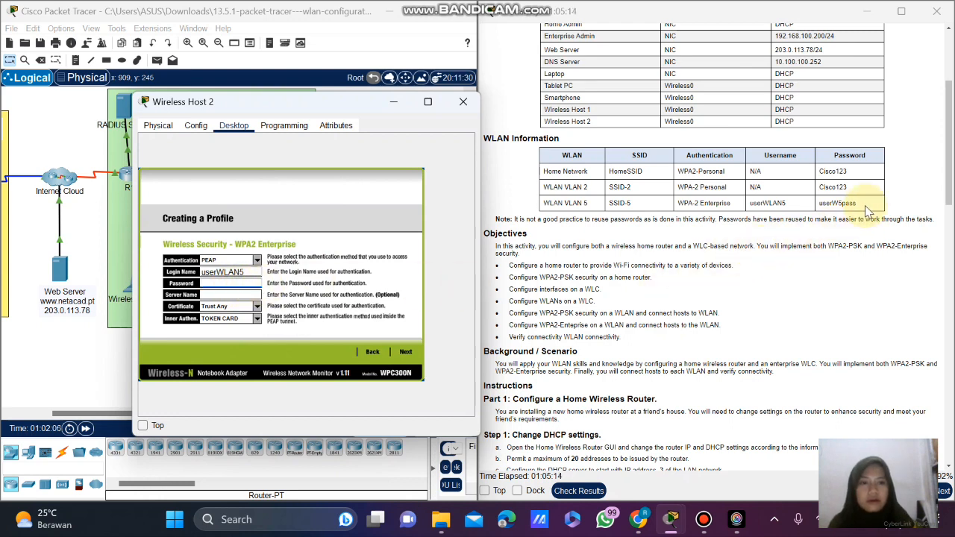
right_click(821, 207)
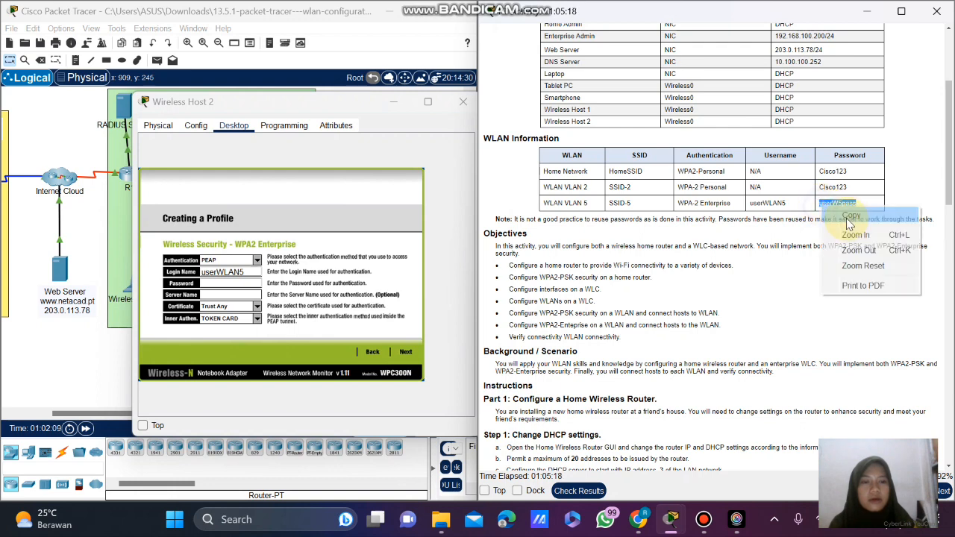
left_click(847, 216)
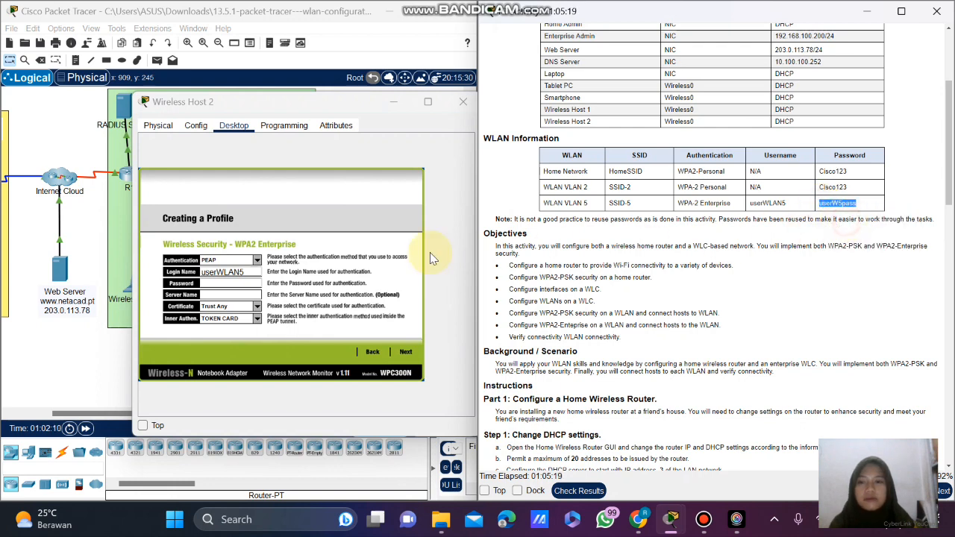
left_click(243, 288)
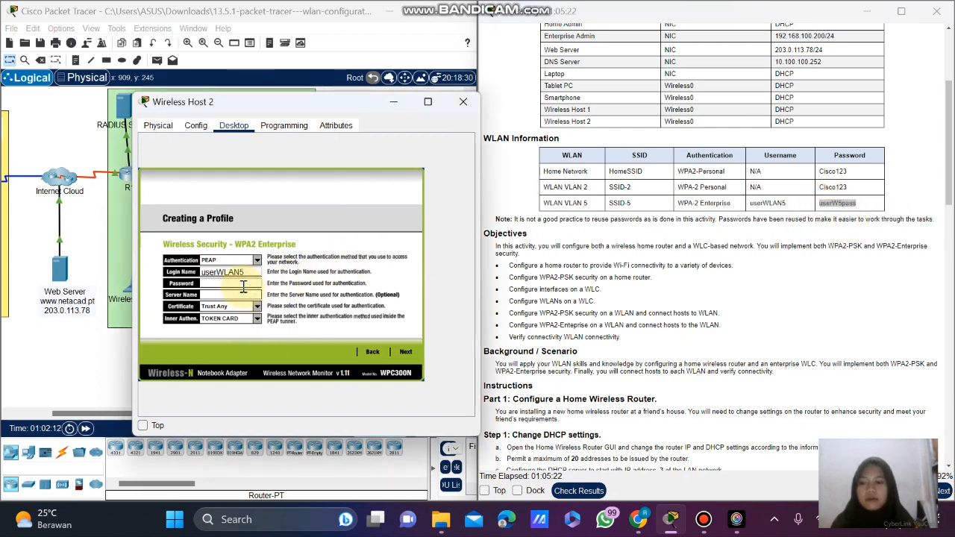
left_click(405, 352)
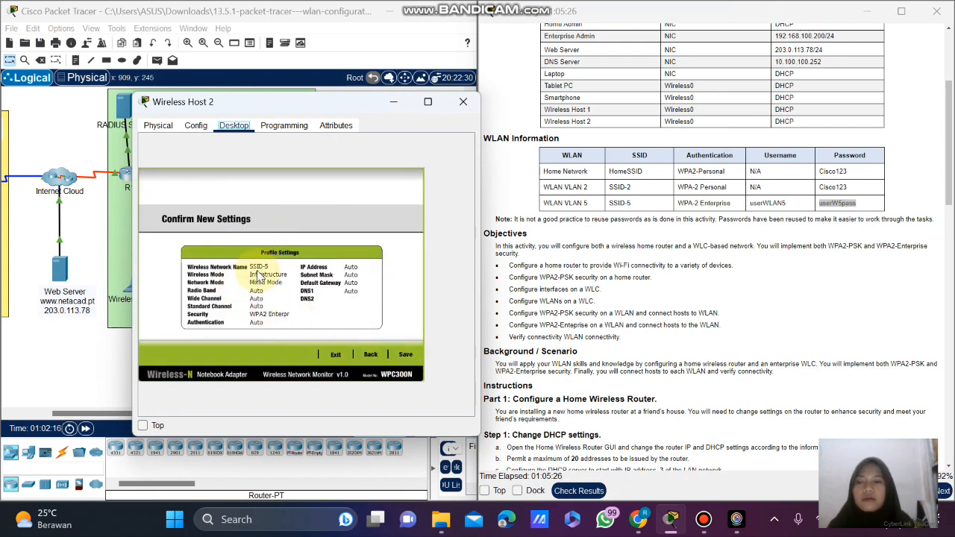
Save the SSID-5 profile, connect Wireless Host 2 to LAP-1, and close its window.
left_click_drag(309, 112, 533, 107)
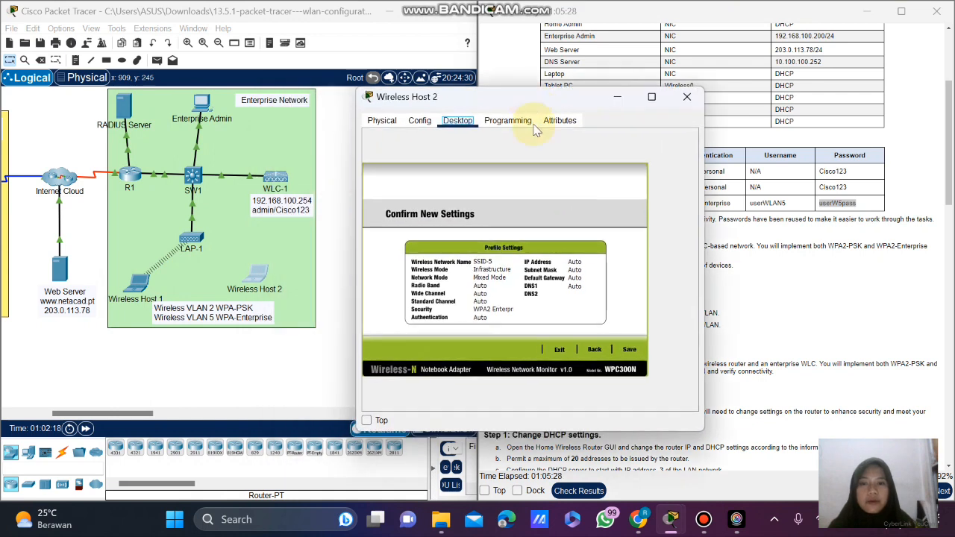
left_click(629, 350)
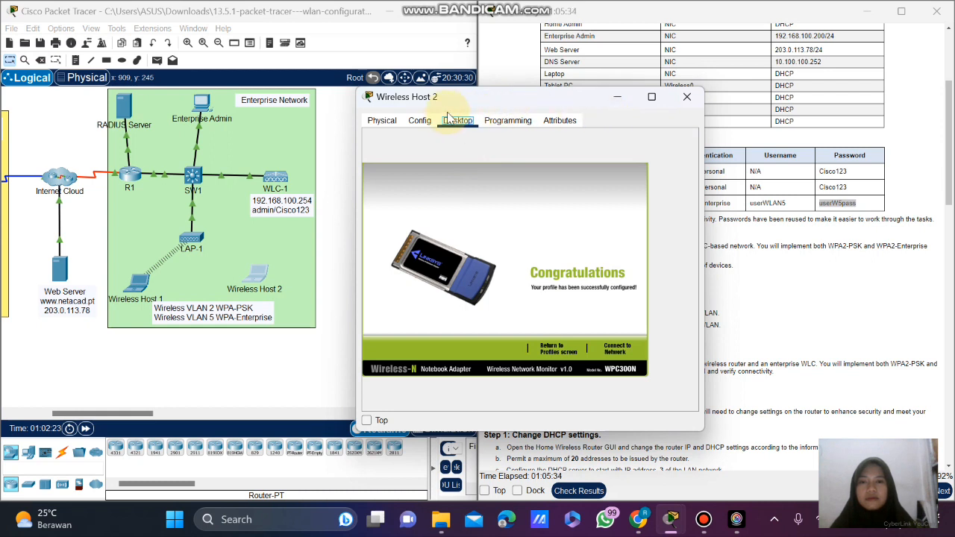
left_click(617, 349)
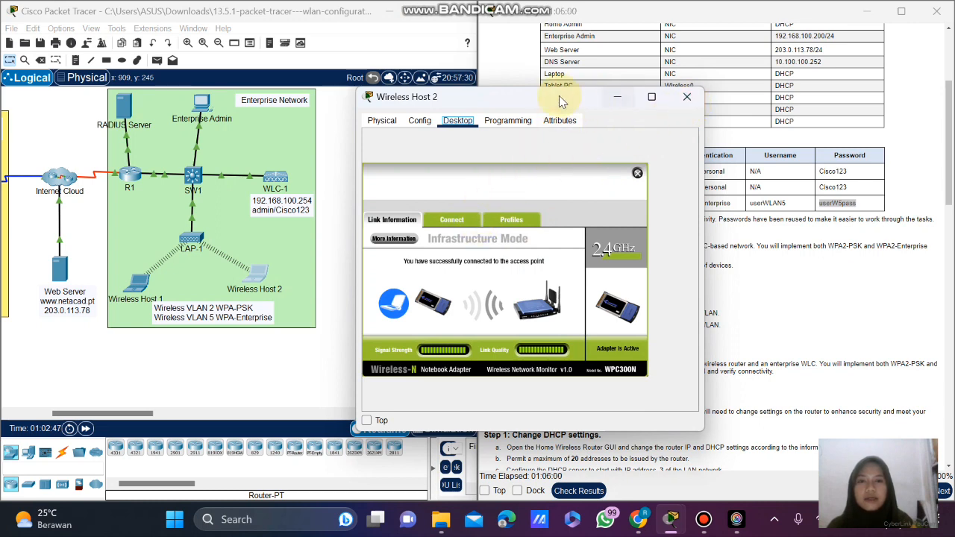
left_click(685, 96)
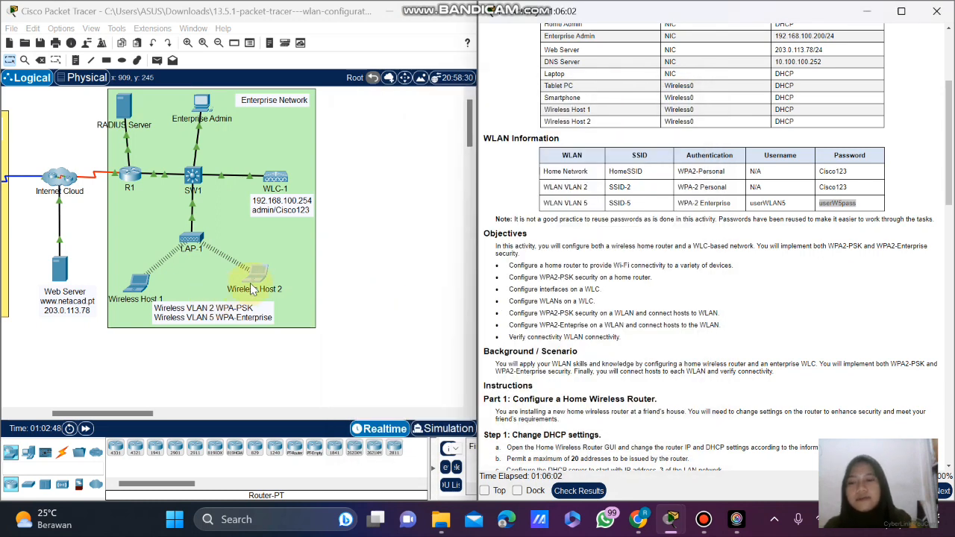
mouse_move(265, 275)
left_mouse_down()
mouse_move(289, 257)
mouse_move(272, 283)
left_mouse_up()
scroll(590, 278, "down", 3)
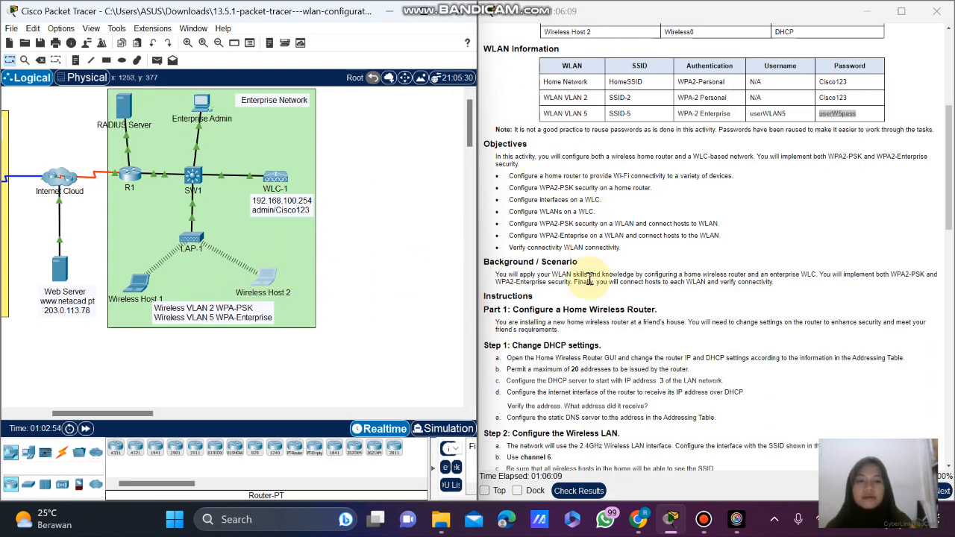
scroll(590, 279, "down", 5)
scroll(590, 278, "up", 4)
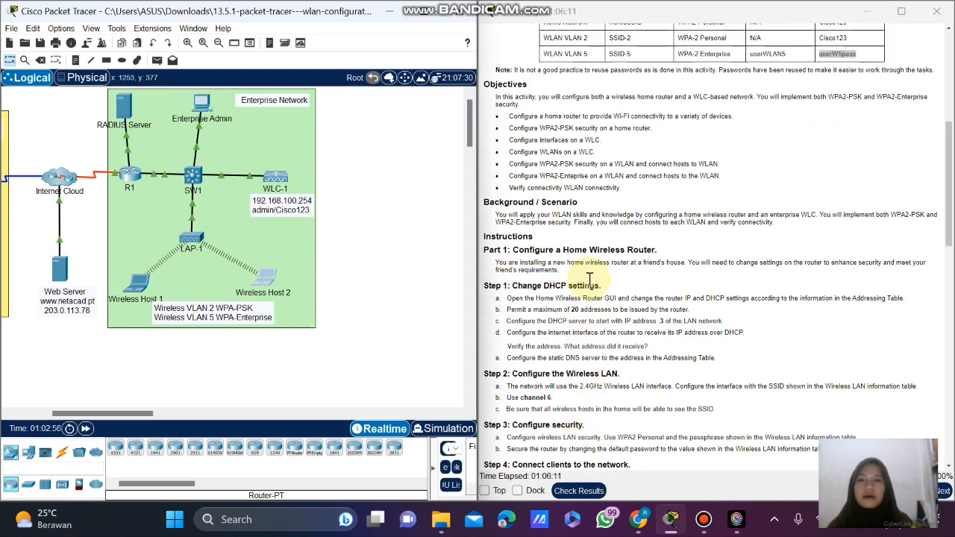
scroll(590, 278, "up", 5)
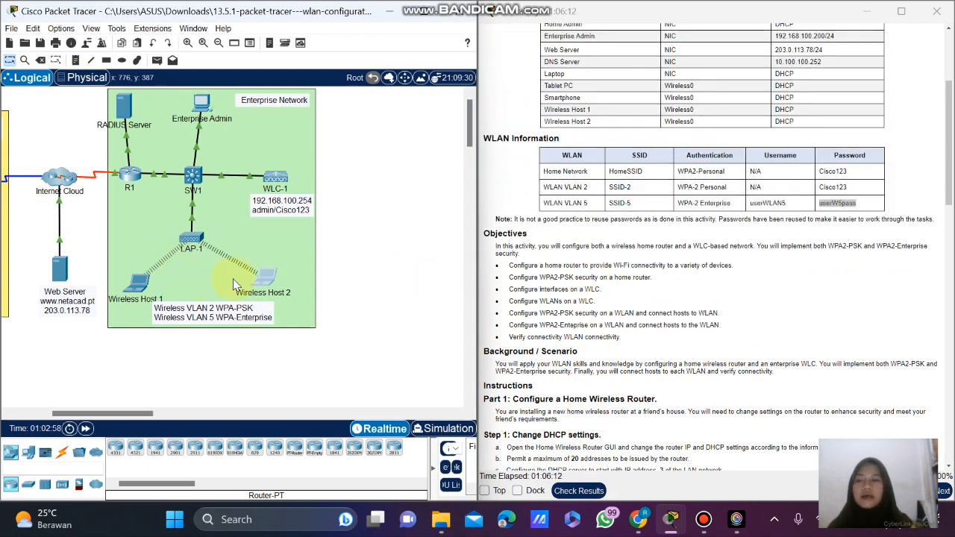